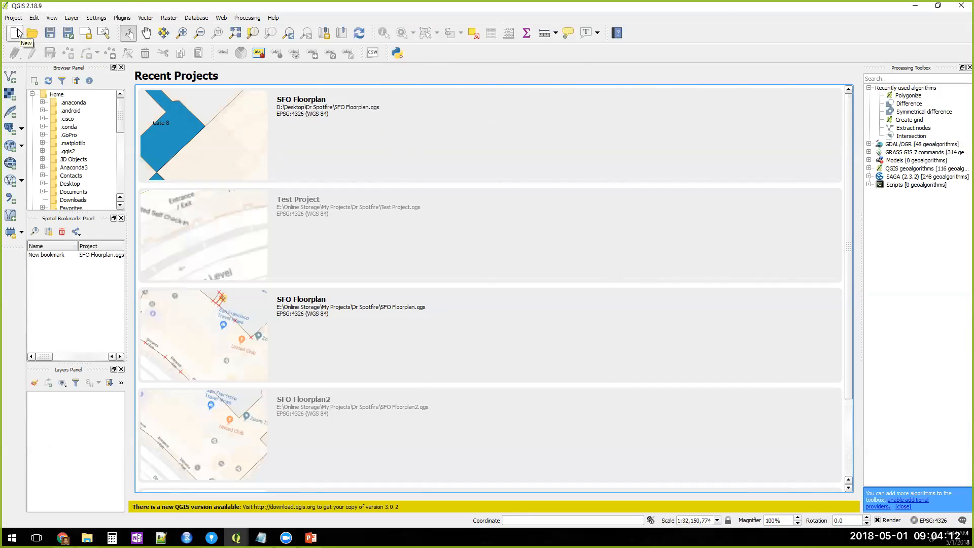
- Create a new QGIS project and save it on the Desktop as DEMO Project
click(16, 33)
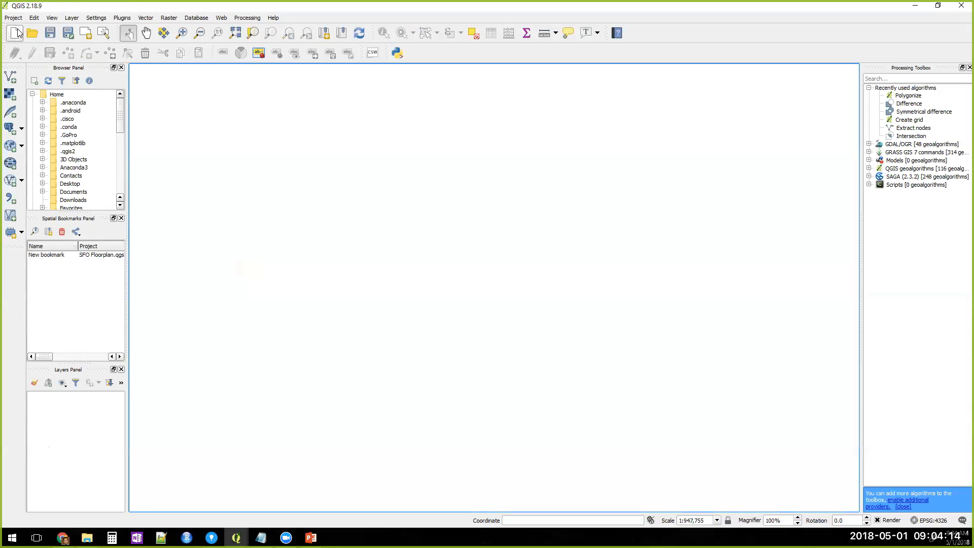
click(14, 18)
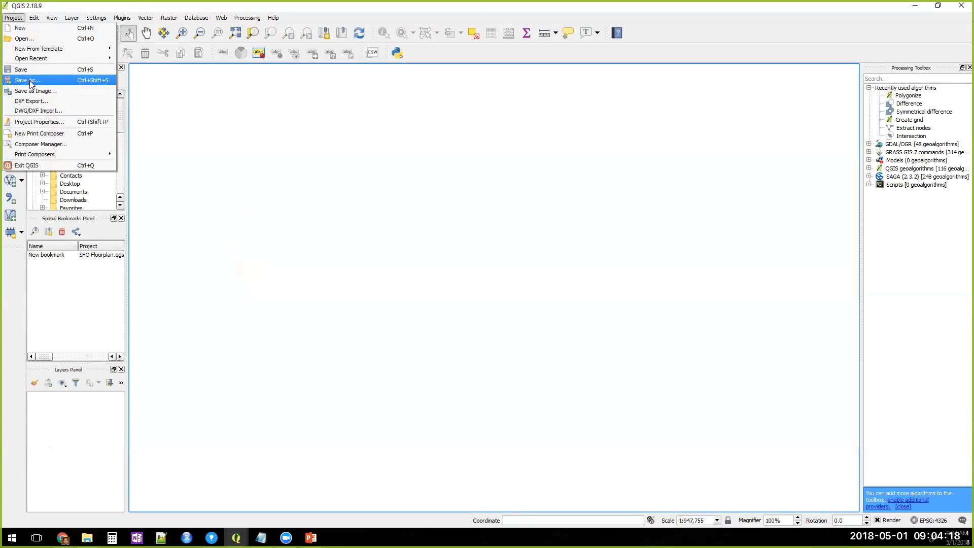
click(29, 80)
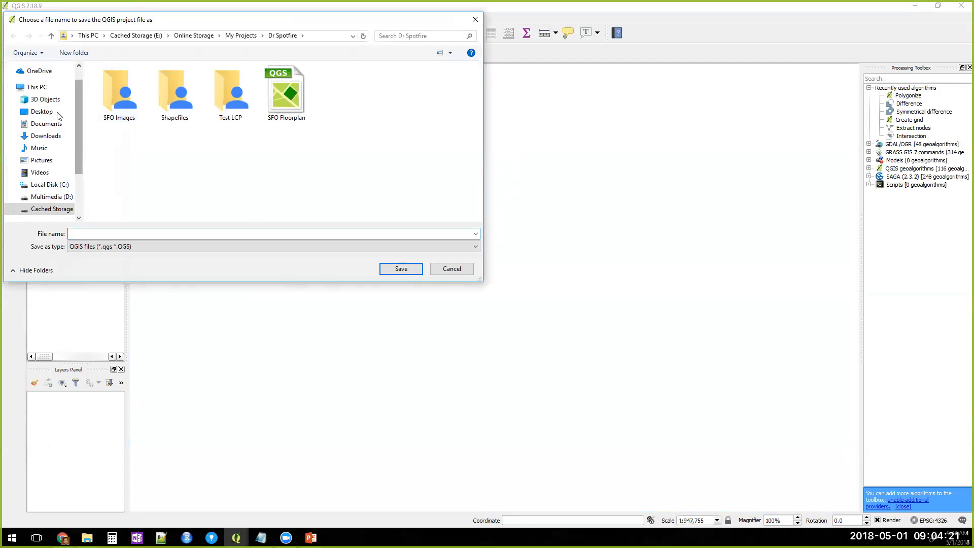
click(57, 112)
click(119, 233)
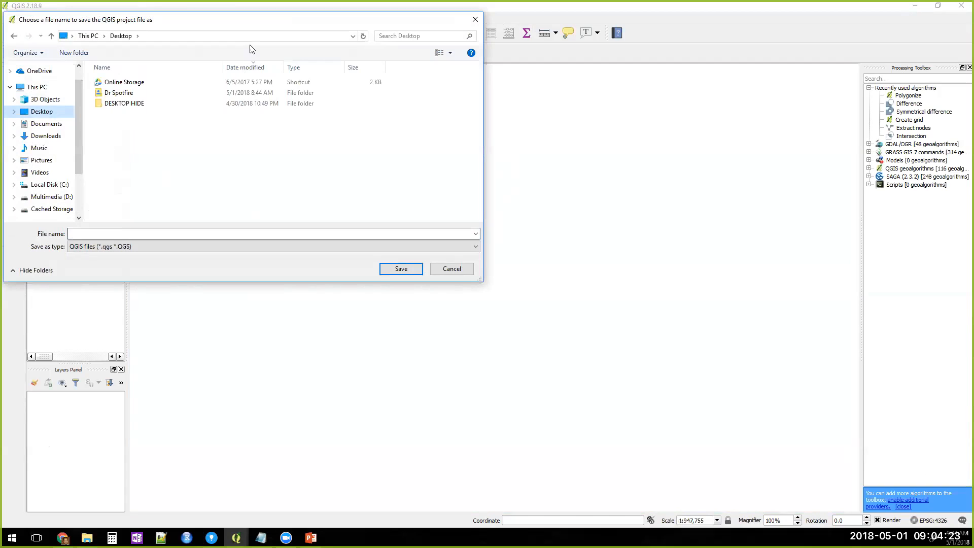
text(DEM)
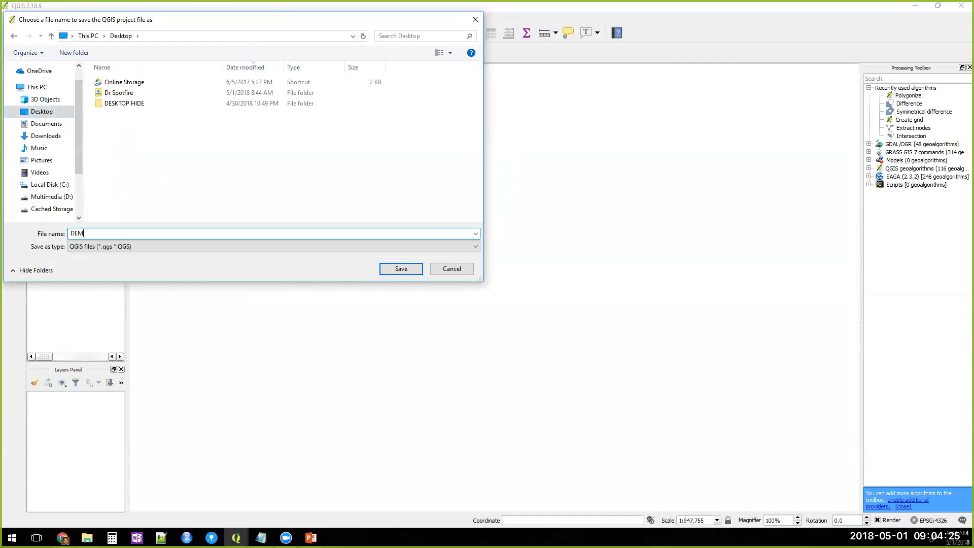
key(Return)
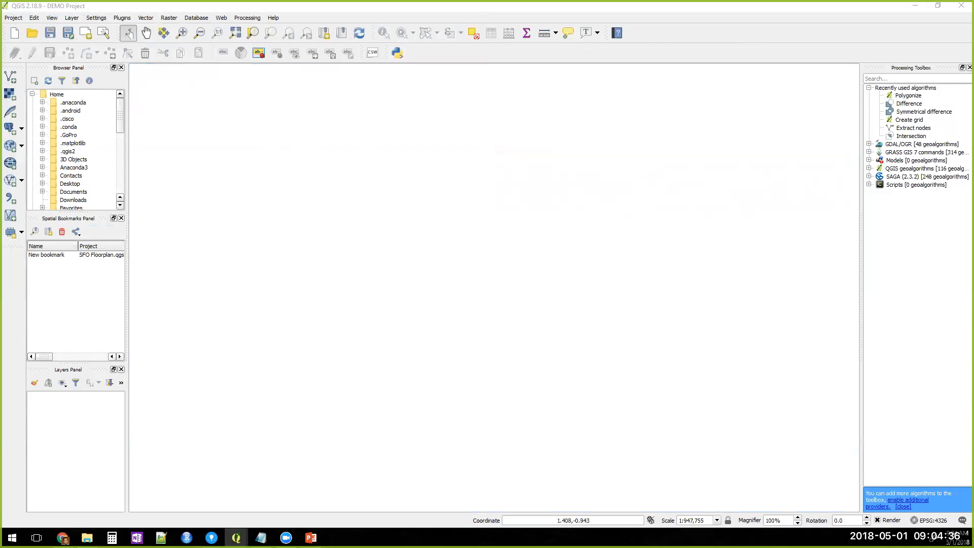
- Switch to File Explorer and view the SFO Floorplan PNG in the Dr Spotfire folder
click(87, 537)
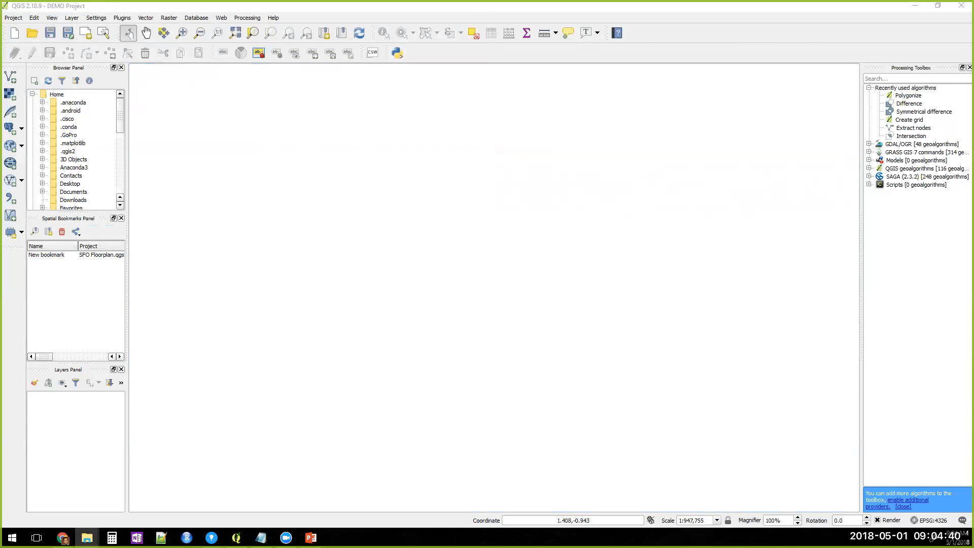
click(657, 310)
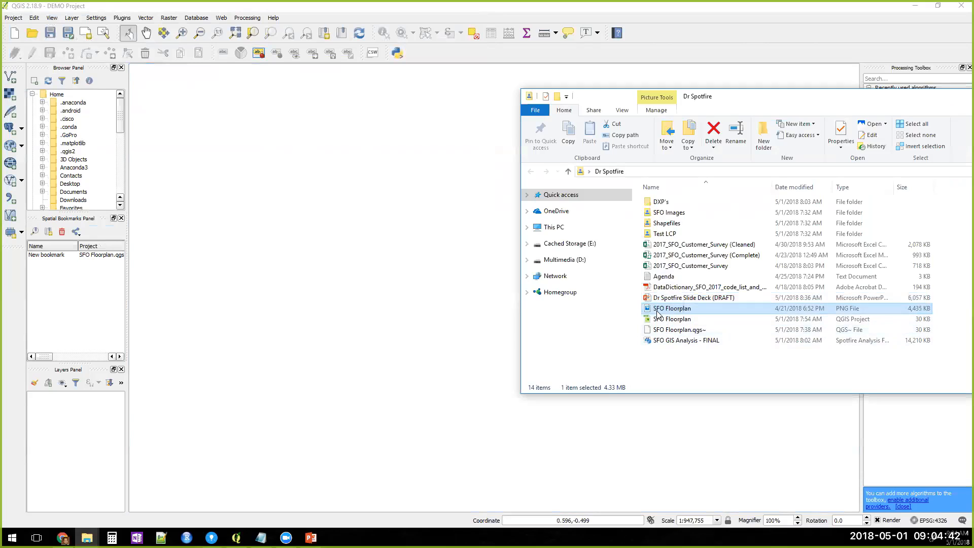
double_click(658, 310)
- Add the SFO Floorplan image from the Dr Spotfire folder to the QGIS project as a raster layer
click(16, 98)
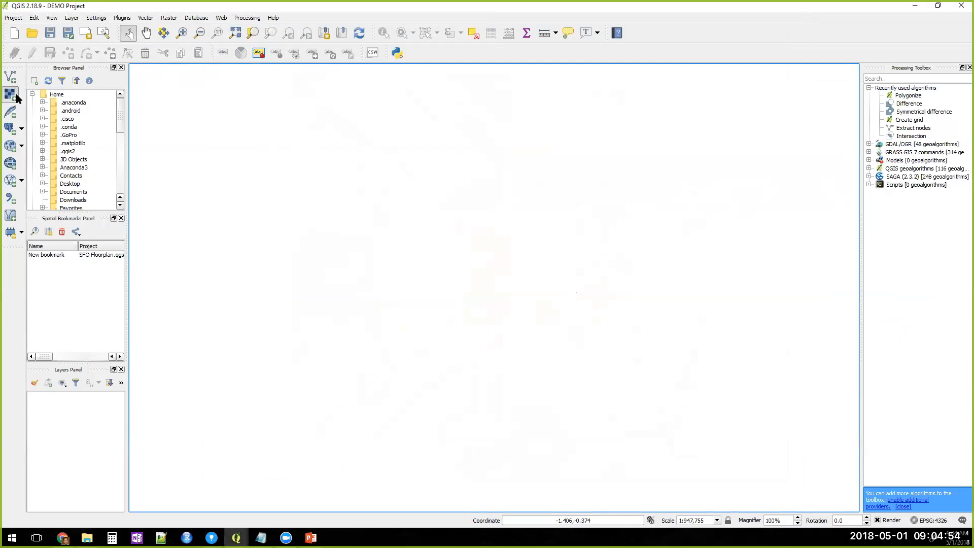
click(16, 98)
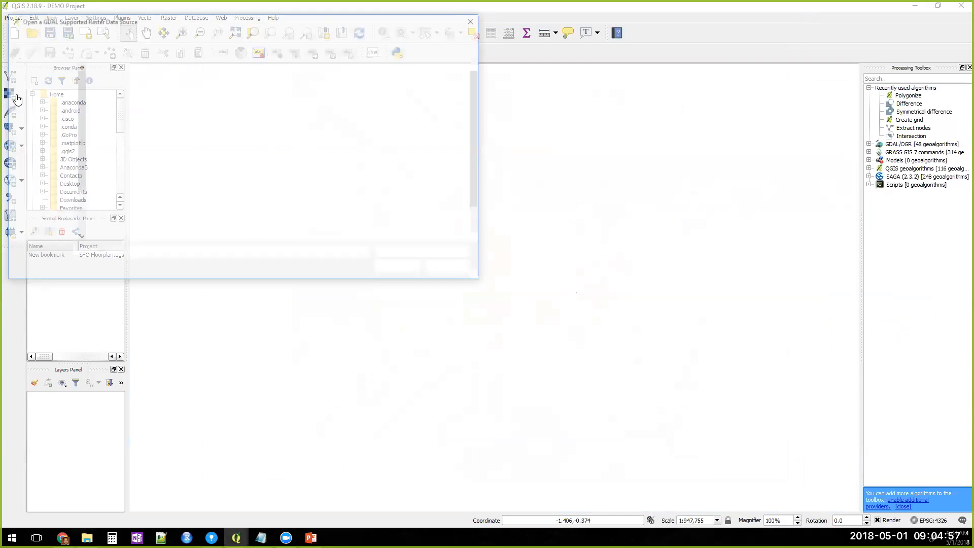
click(222, 169)
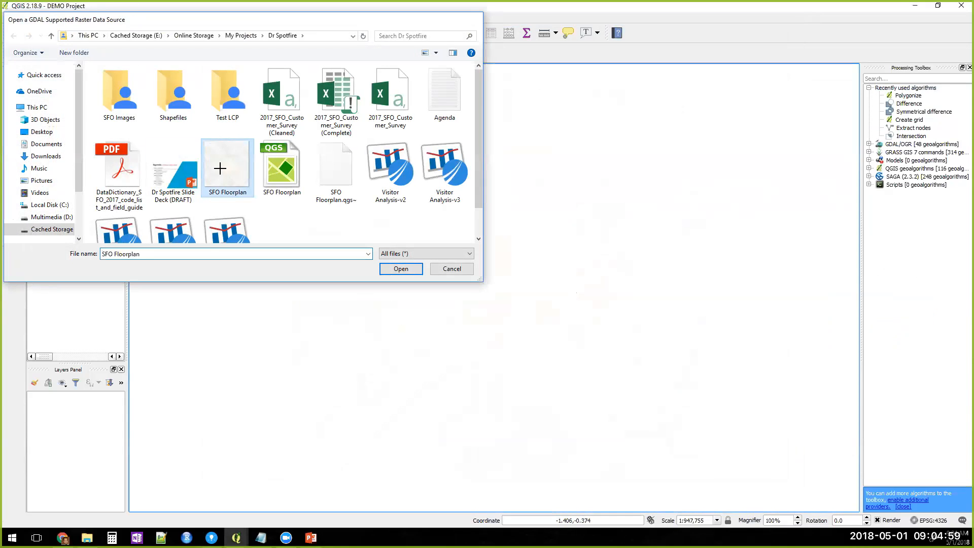
double_click(221, 173)
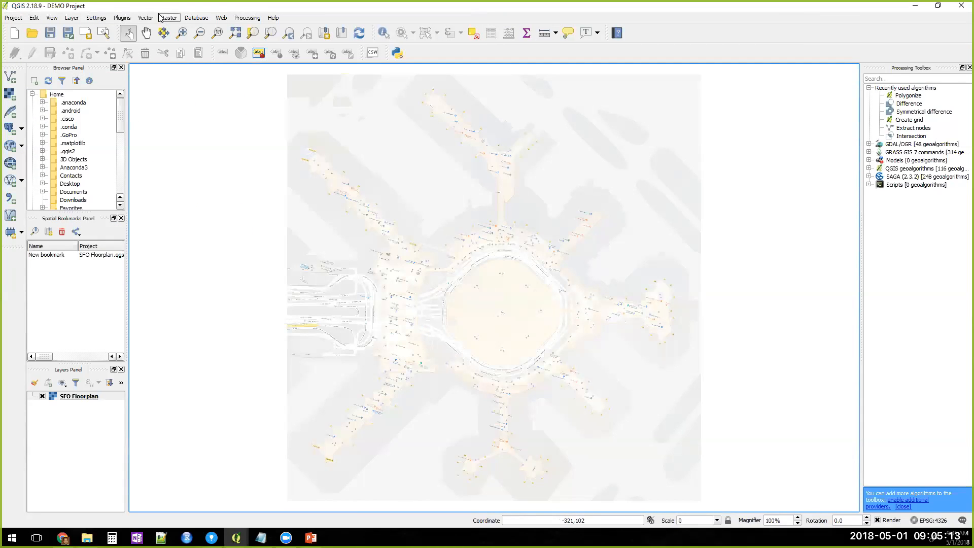
- Start a new point shapefile layer and add a text field named Category
click(158, 17)
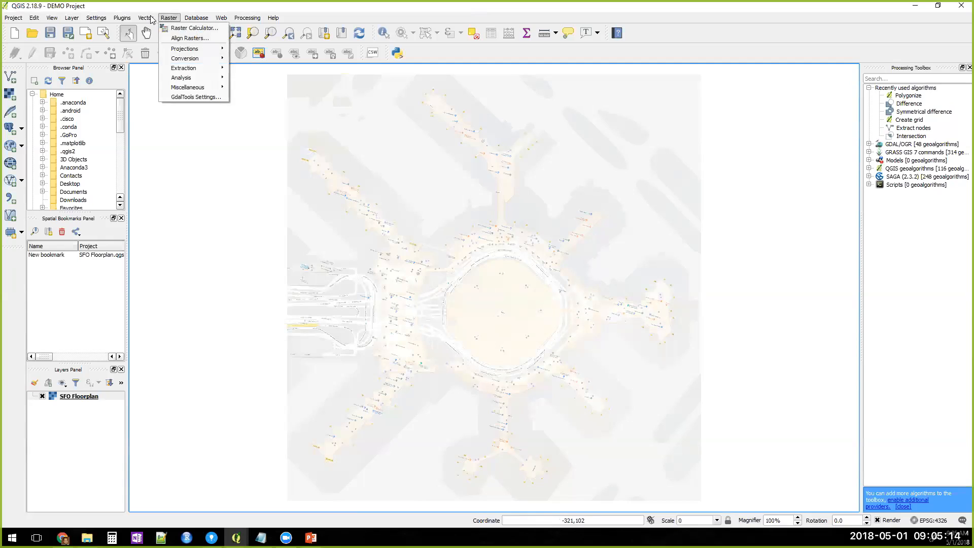
mouse_move(151, 19)
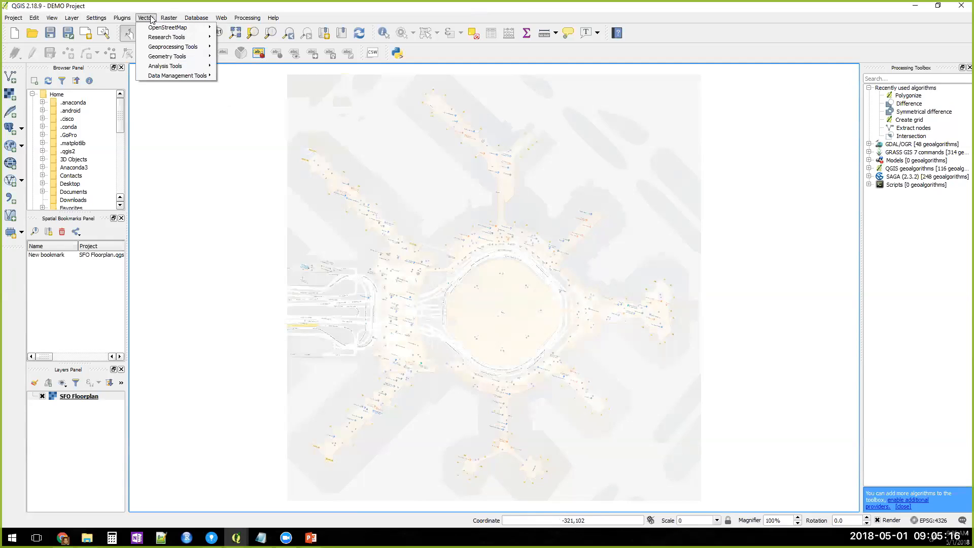
mouse_move(71, 18)
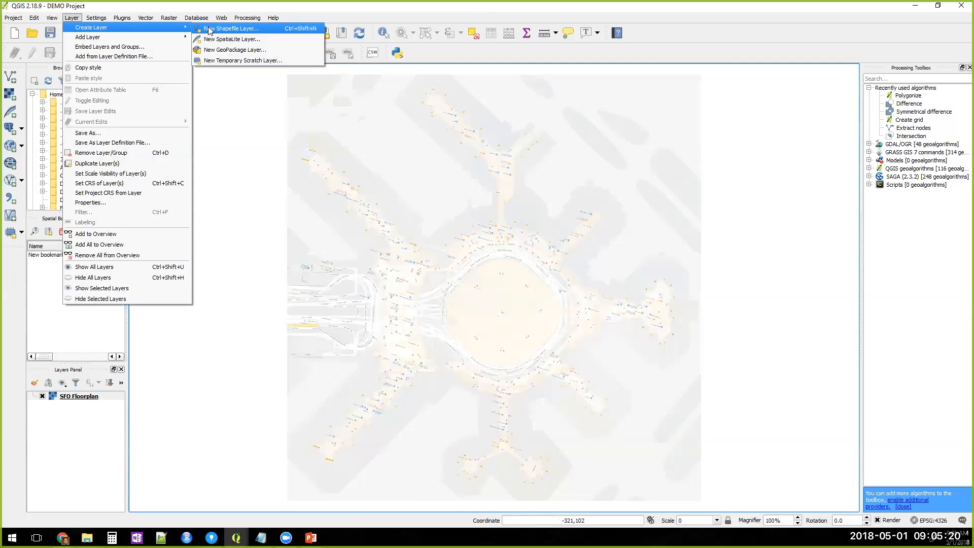
click(210, 30)
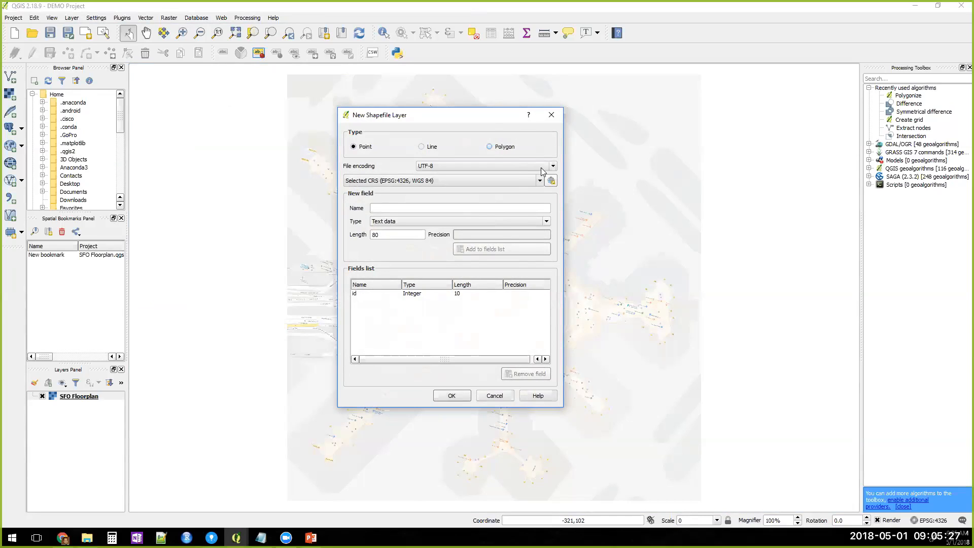
click(456, 208)
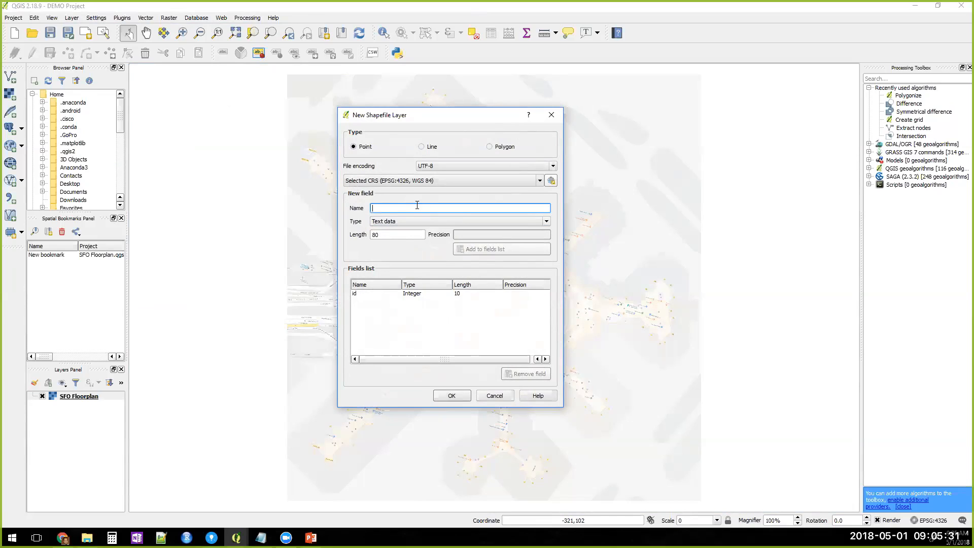
text(Category)
click(401, 221)
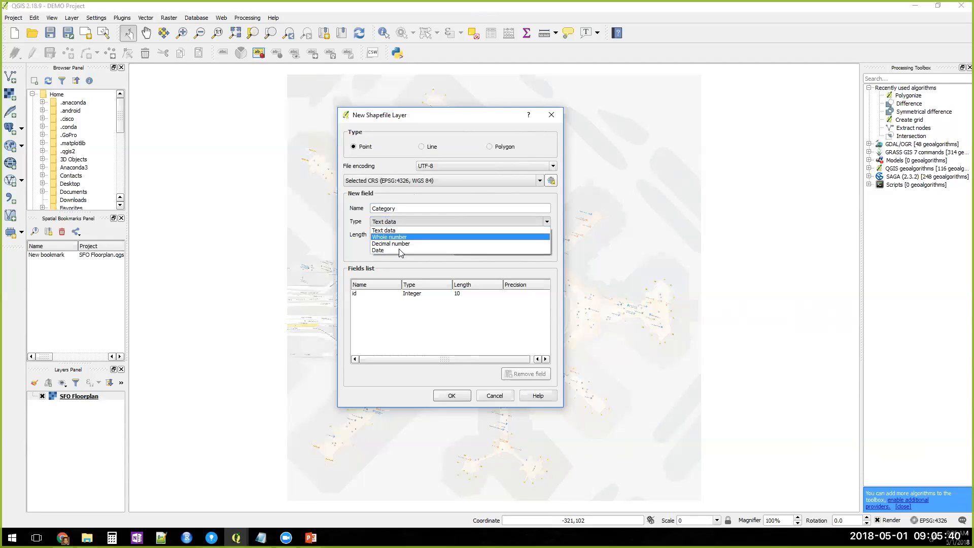
click(411, 206)
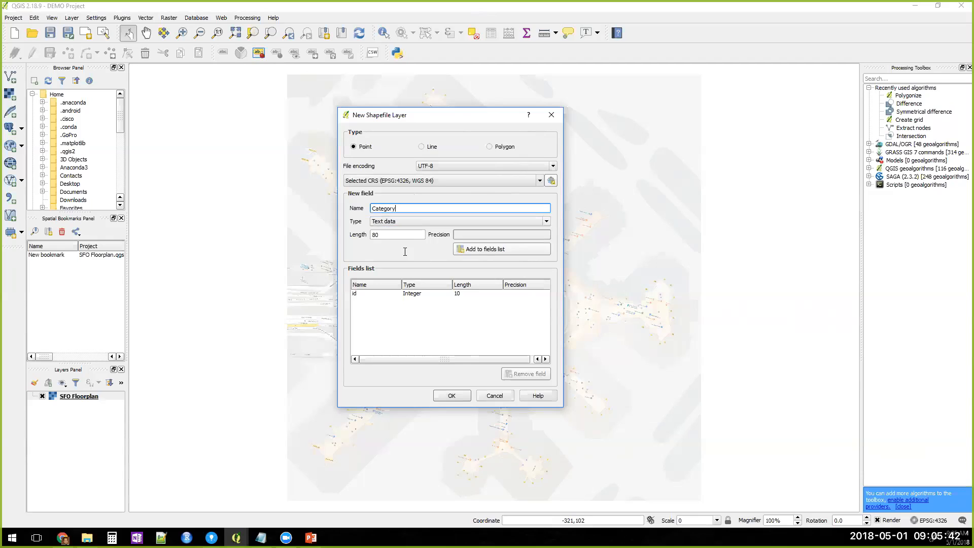
click(475, 250)
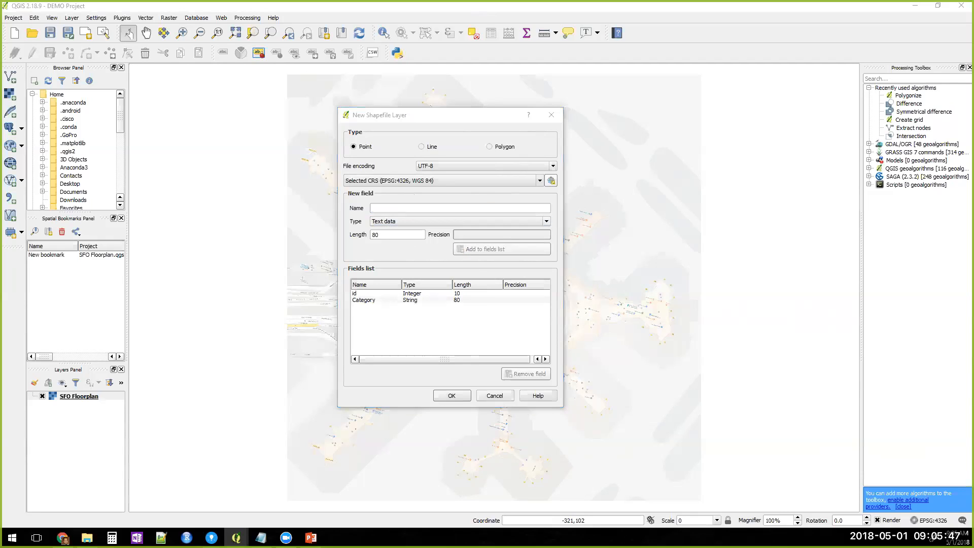
- Check the SFO Floorplan table in Spotfire, add a Name text field to the shapefile in QGIS, and accept the layer definition
key(alt+Tab)
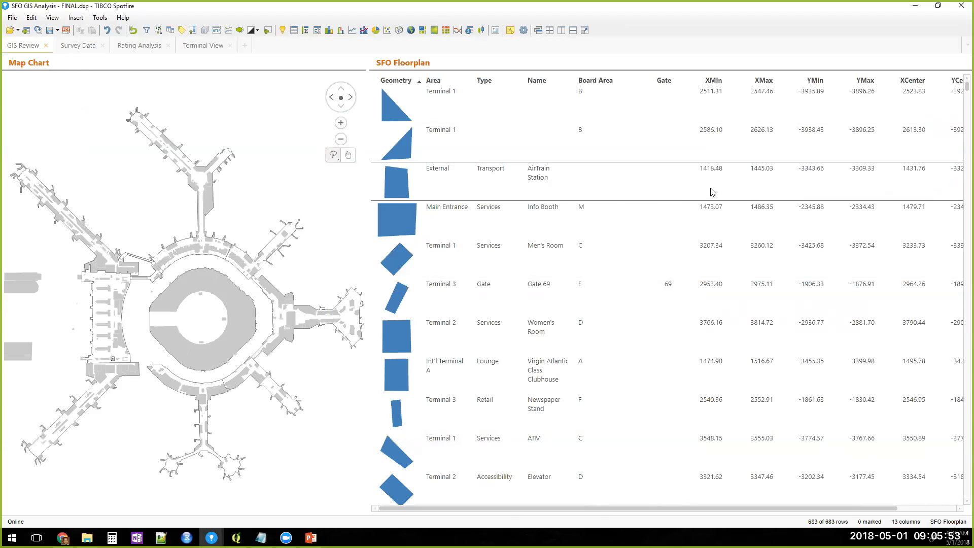
click(913, 7)
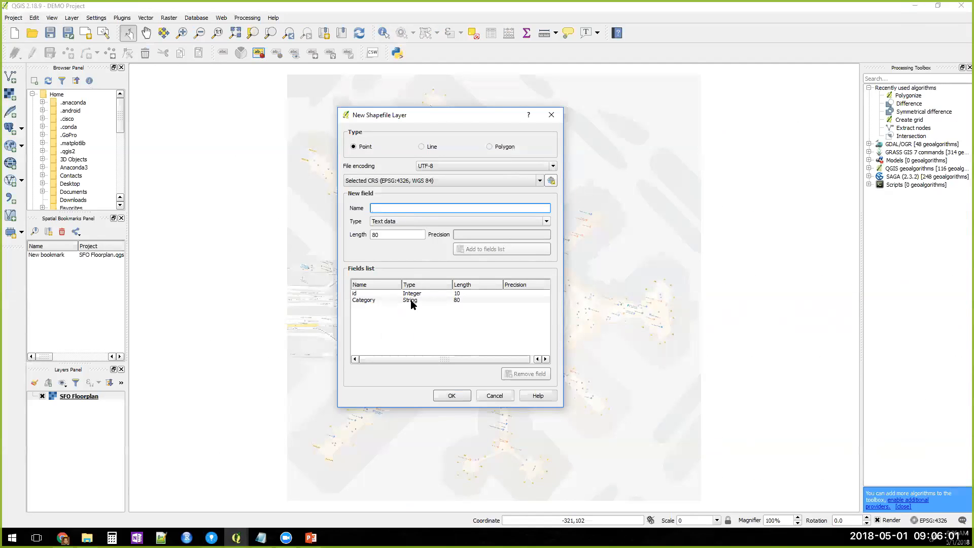
text(Name)
click(471, 250)
click(449, 398)
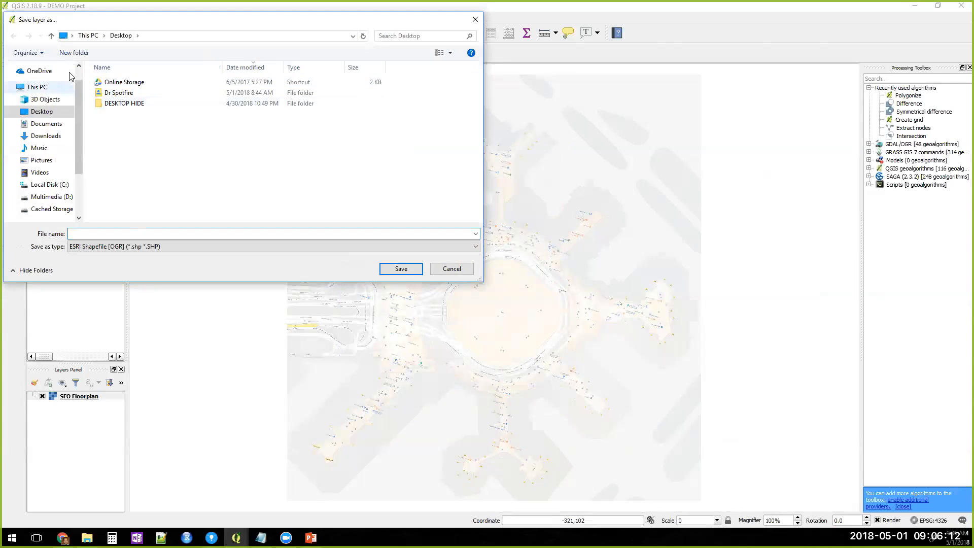
- Create a folder named Demo Shapefiles on the Desktop and open it as the save location
click(74, 52)
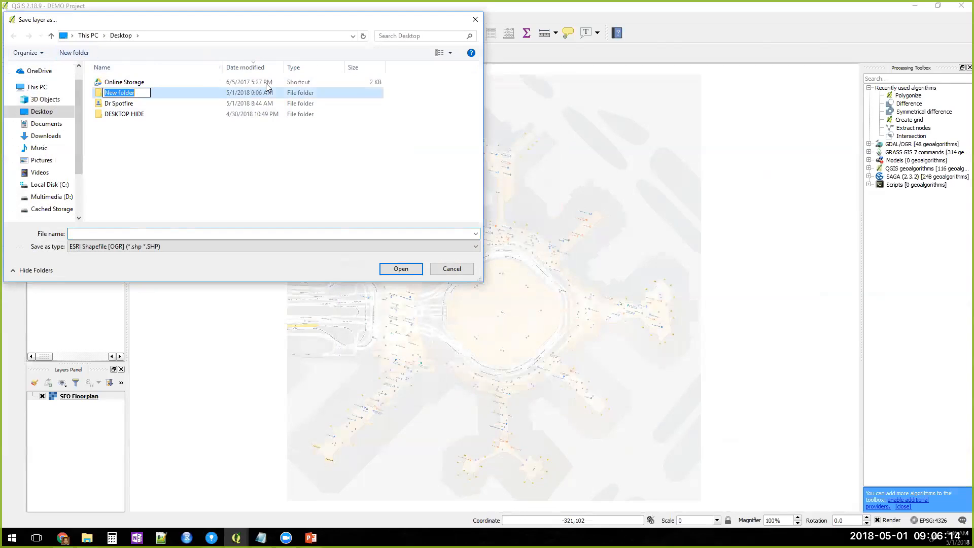
text(Demo Shapefiles)
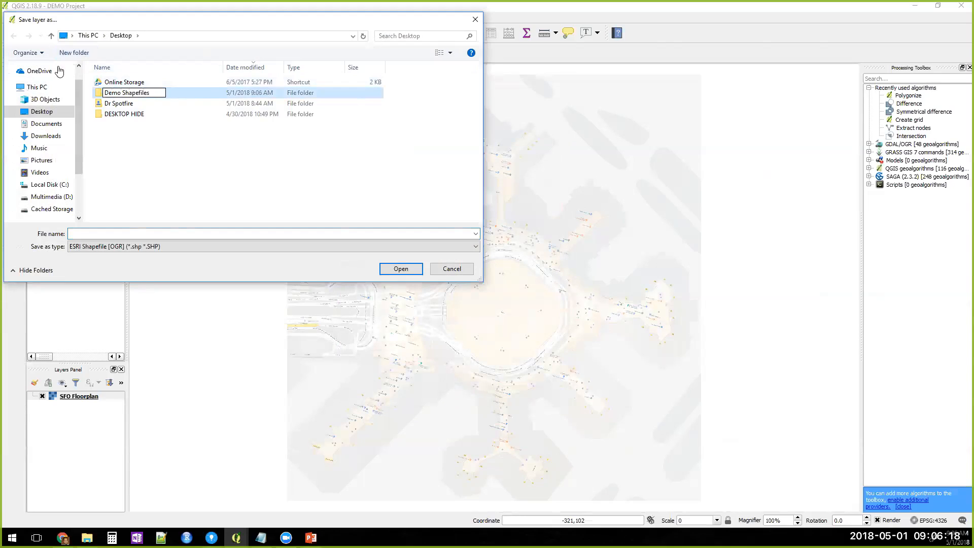
key(Return)
double_click(161, 96)
- Save the new point shapefile as Polygons in the Demo Shapefiles folder
click(114, 231)
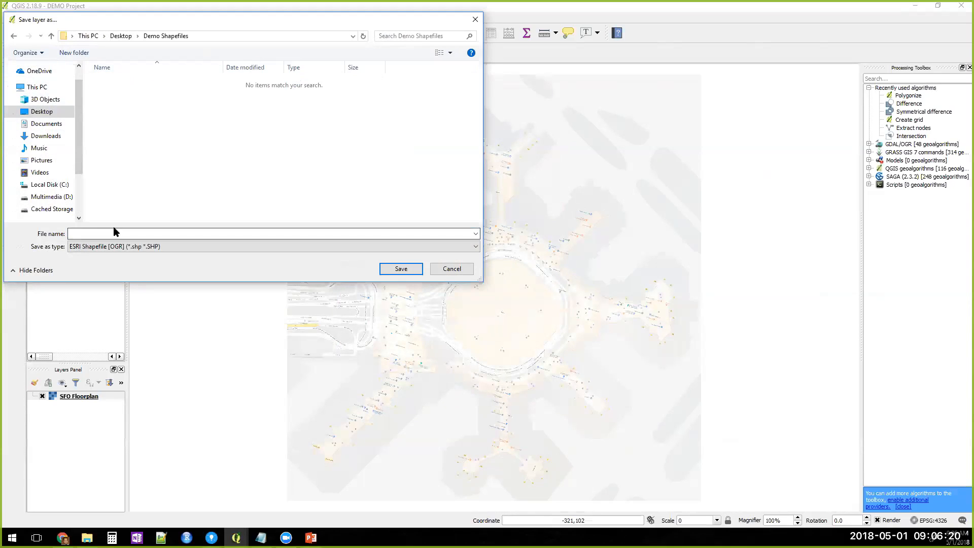
text(Polygons)
key(Return)
- Remove the Polygons layer from the project
right_click(76, 396)
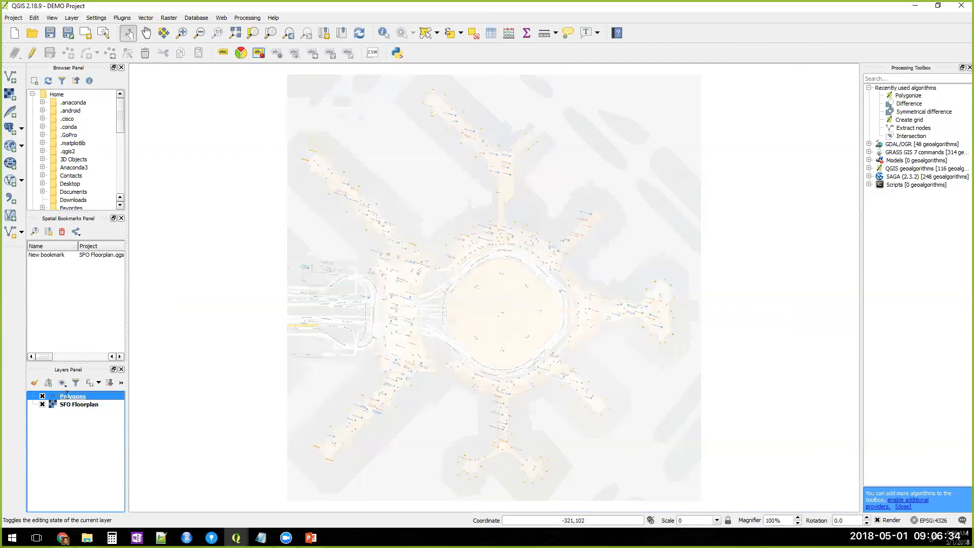
right_click(77, 396)
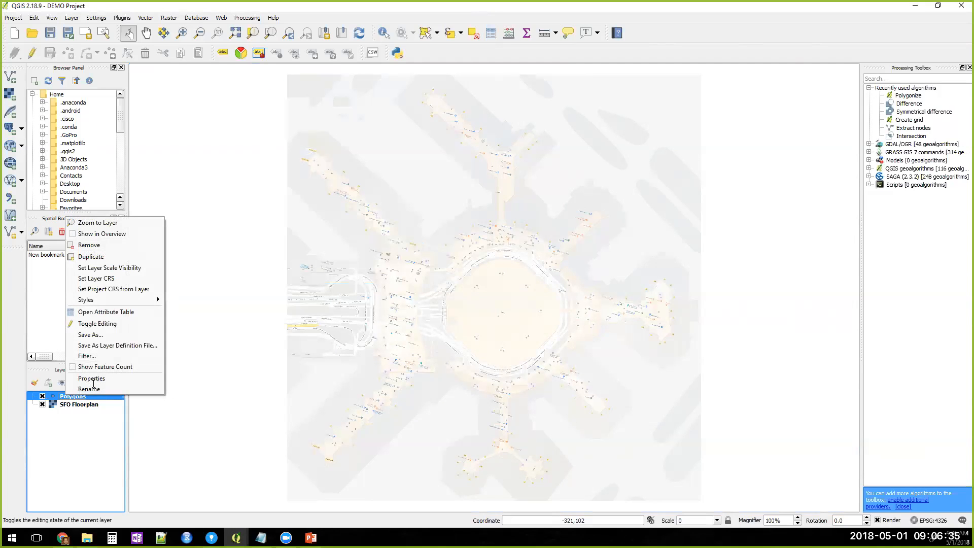
click(89, 245)
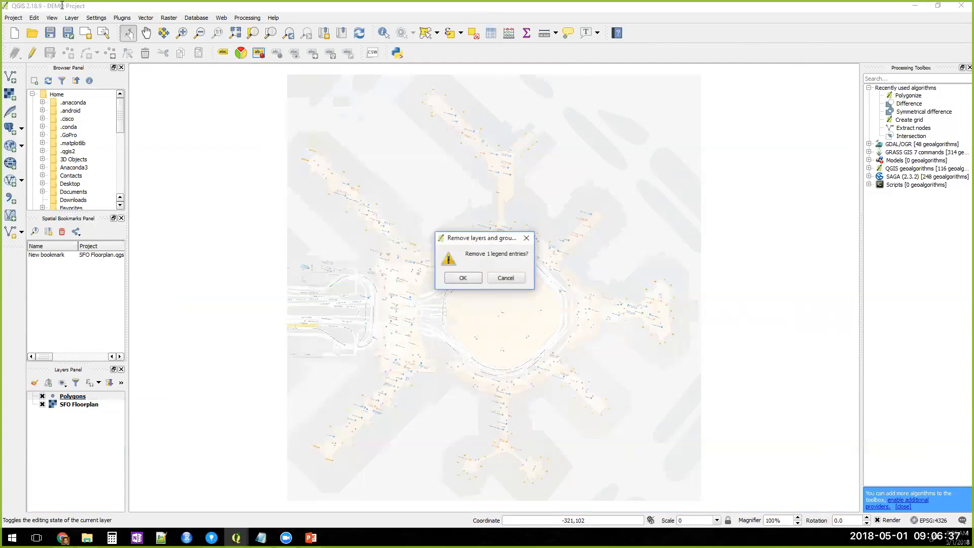
click(463, 277)
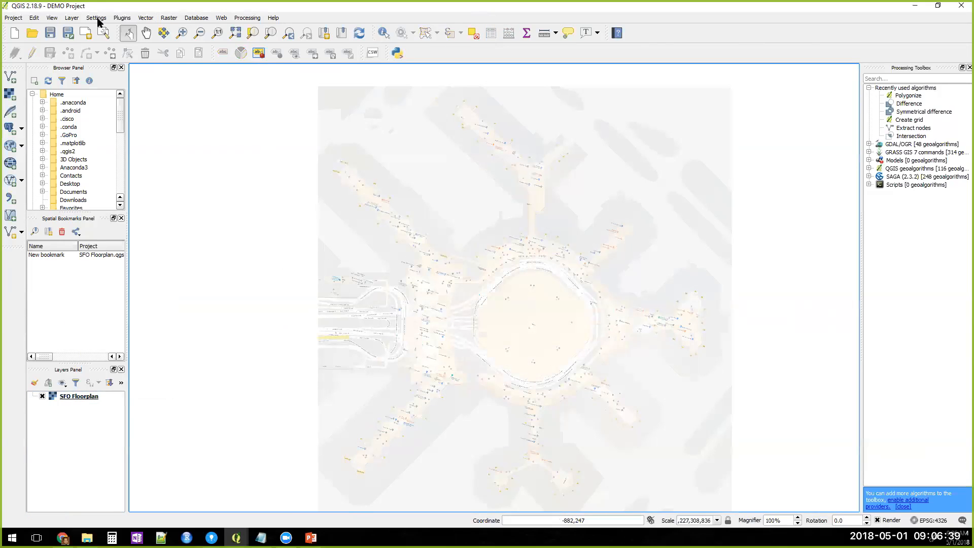
- Start a new shapefile layer of type Polygon and add a text field named Category
click(72, 18)
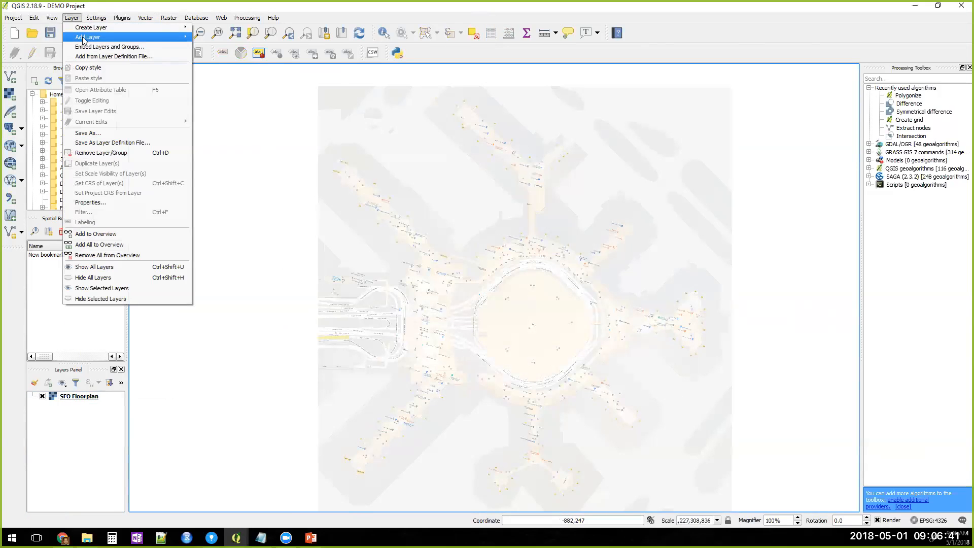
mouse_move(164, 40)
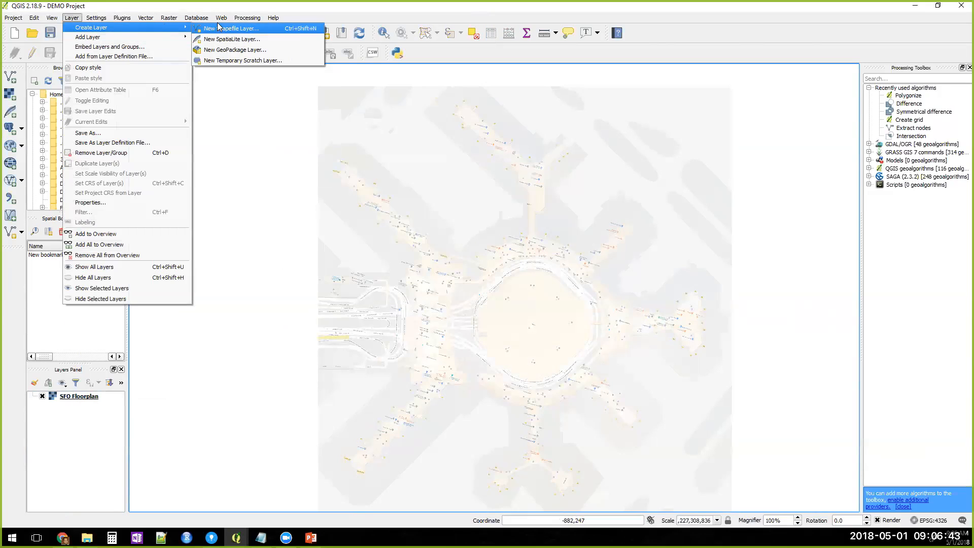
click(228, 27)
click(508, 148)
click(419, 206)
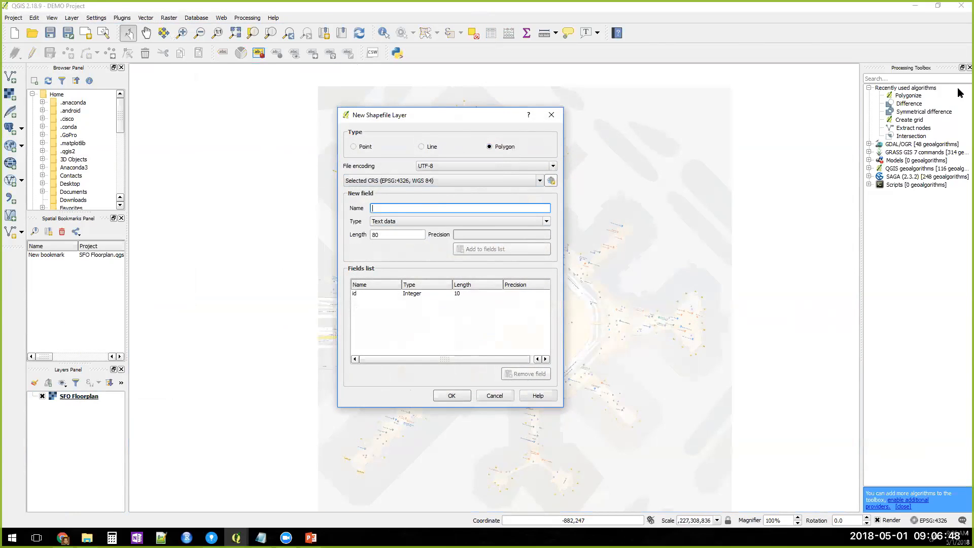
text(Category)
click(496, 254)
- Add a text field named Name to the polygon shapefile and accept the layer definition
click(421, 207)
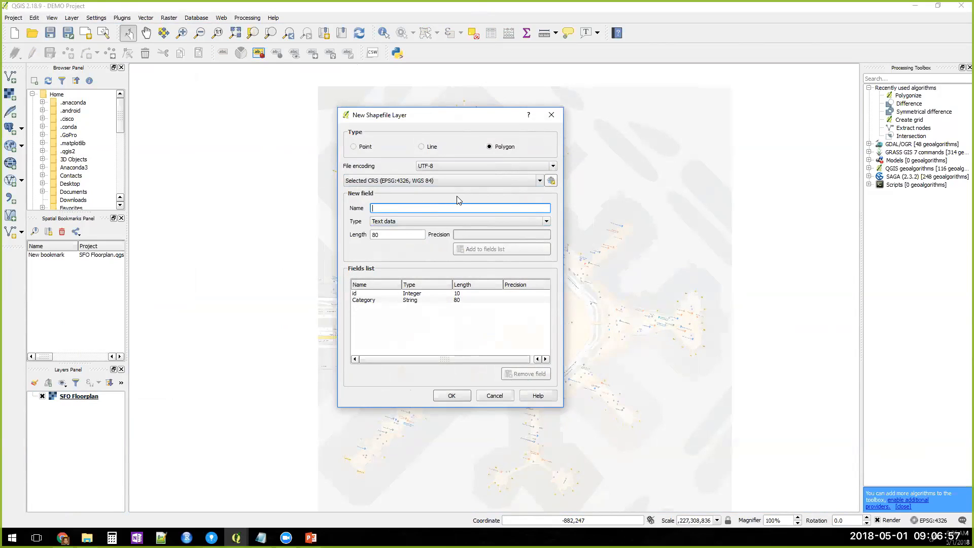
text(Name)
click(508, 249)
click(457, 394)
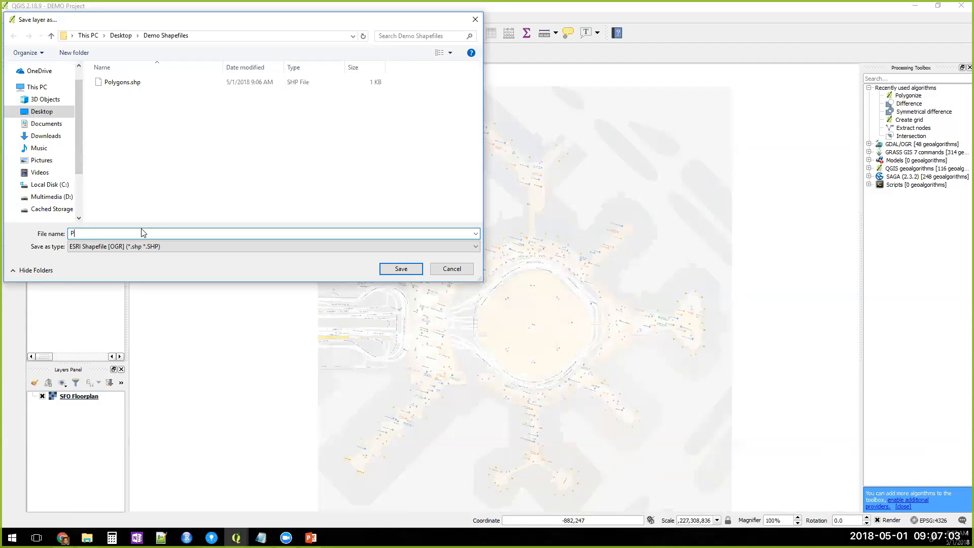
- Save the new polygon shapefile as Polygons2 in the Demo Shapefiles folder
text(Polygons2)
key(Return)
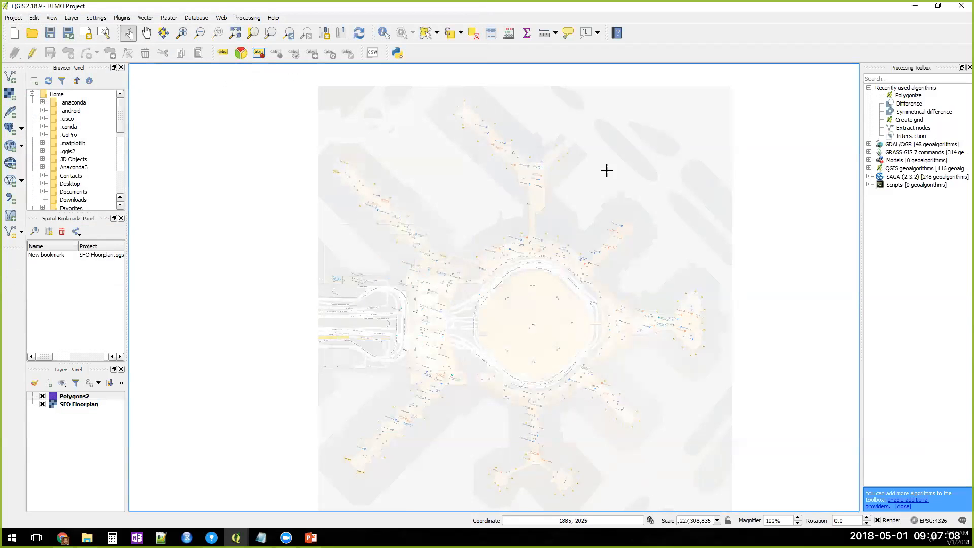
- Turn on editing for the Polygons2 layer
scroll(607, 170, up, 6)
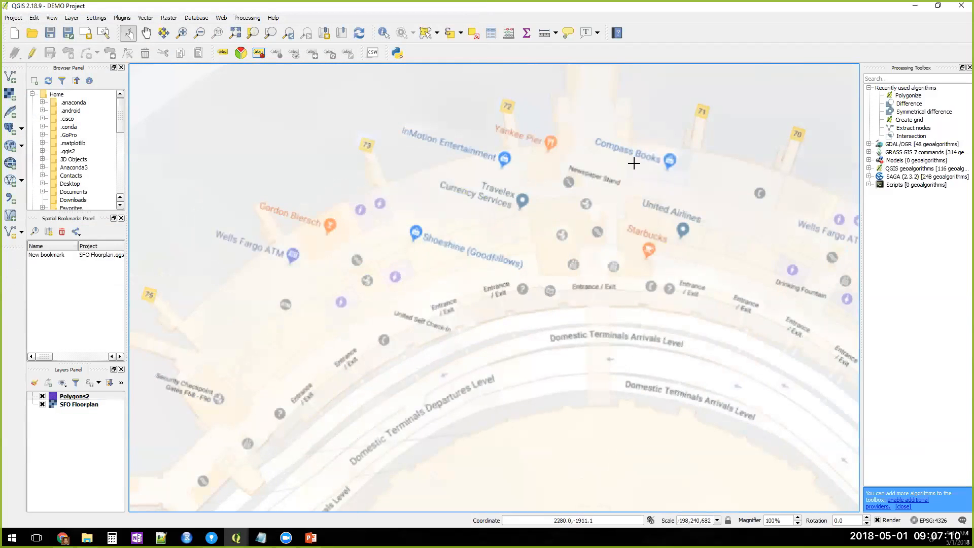
scroll(327, 220, up, 1)
scroll(329, 220, down, 1)
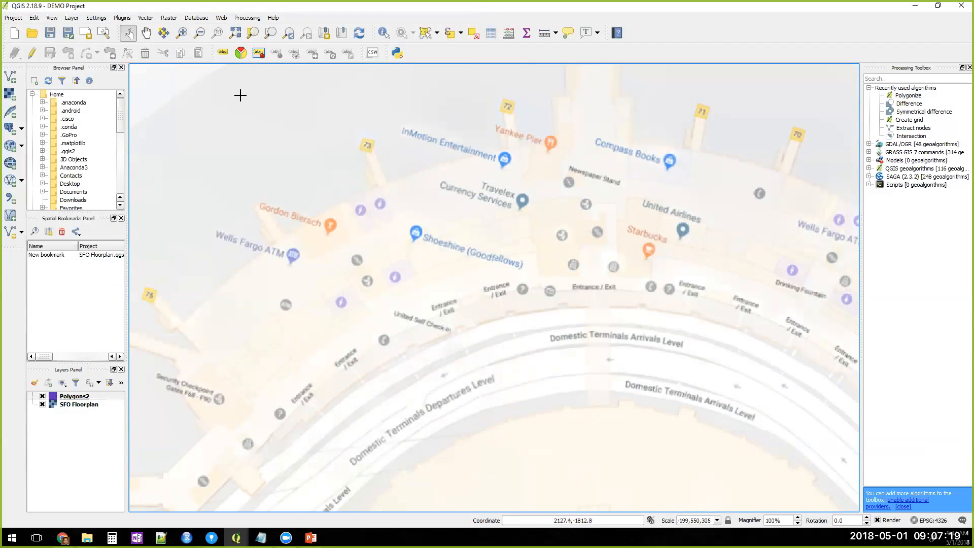
click(32, 53)
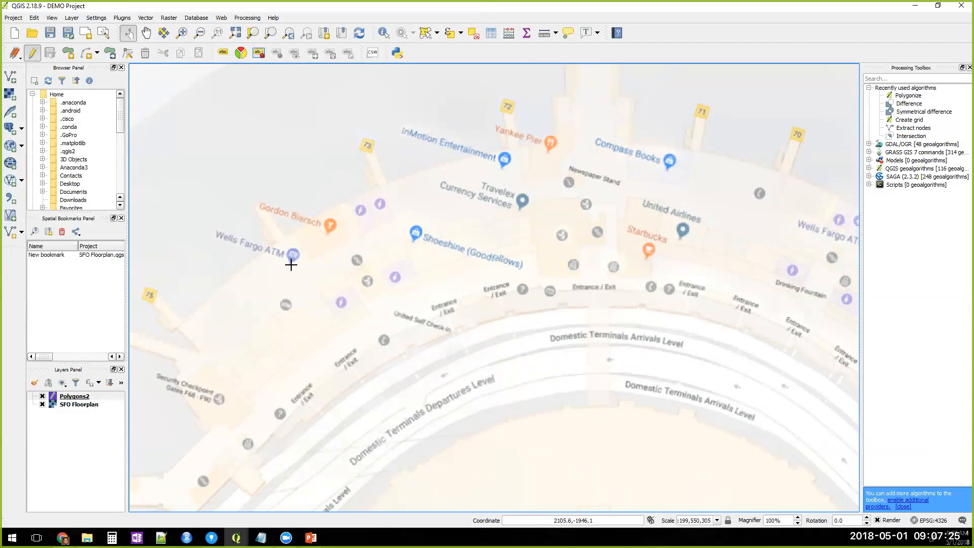
- Trace the restroom between Gordon Biersch and gate 73 as a new polygon feature, following its notched corner
click(69, 52)
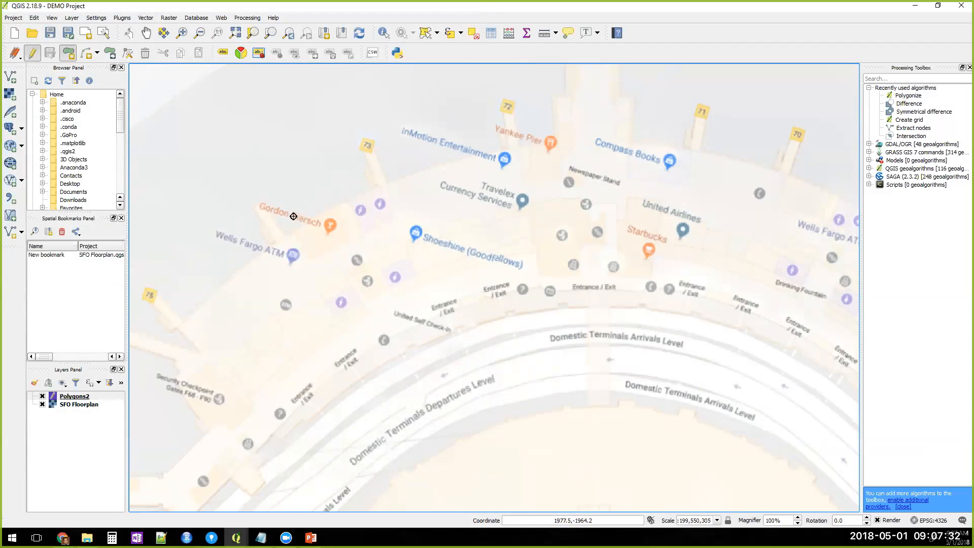
scroll(348, 210, up, 1)
click(348, 194)
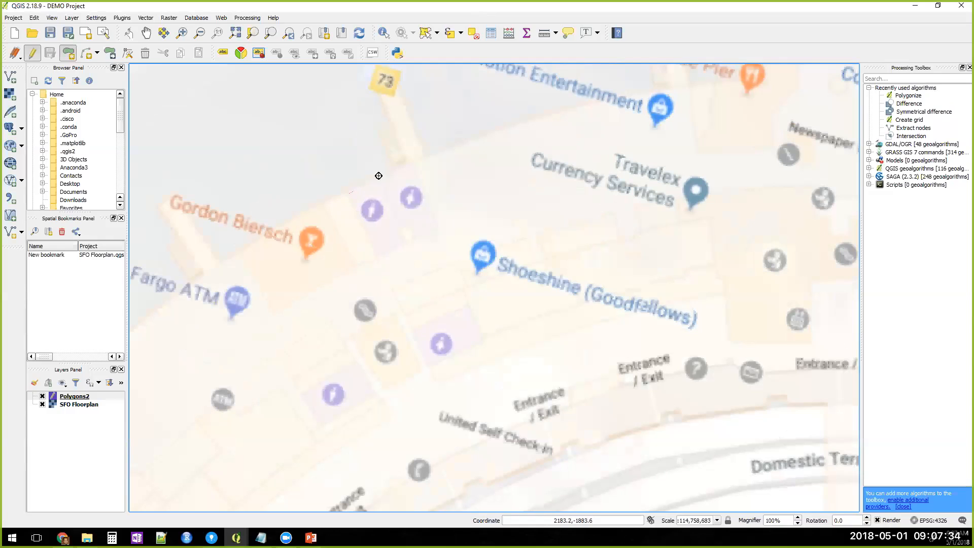
click(380, 176)
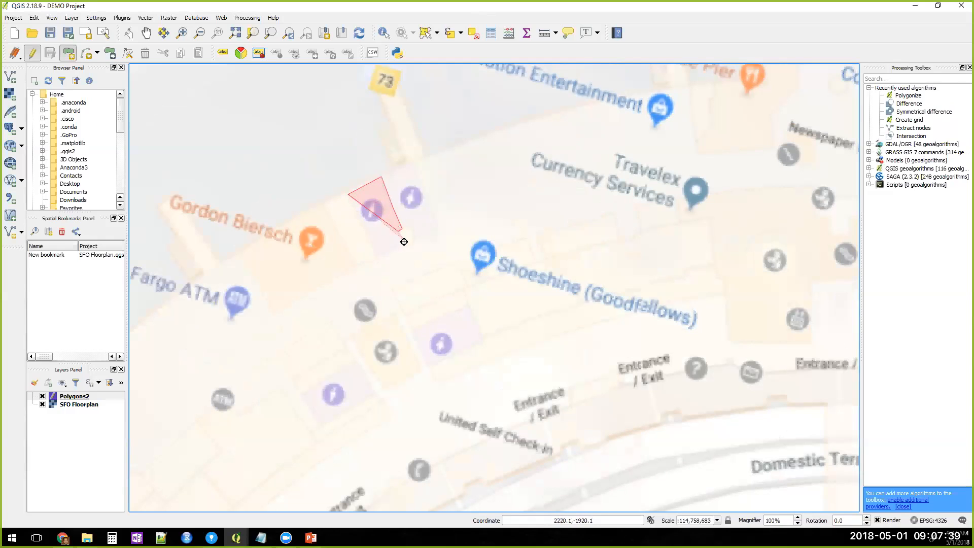
click(403, 240)
click(378, 257)
right_click(349, 207)
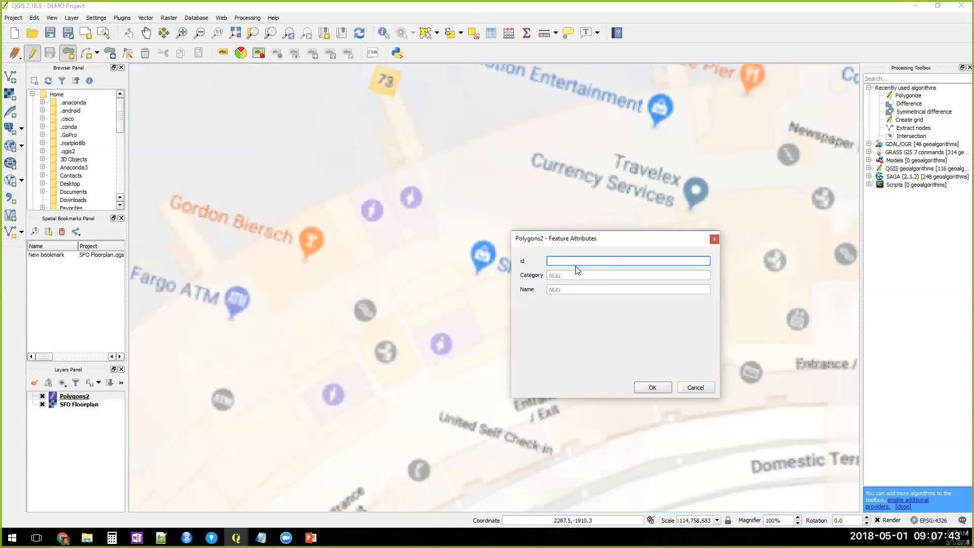
- Give the traced restroom polygon id 1, Category Restroom and Name Men's Room, and accept the attributes
text(1)
key(Tab)
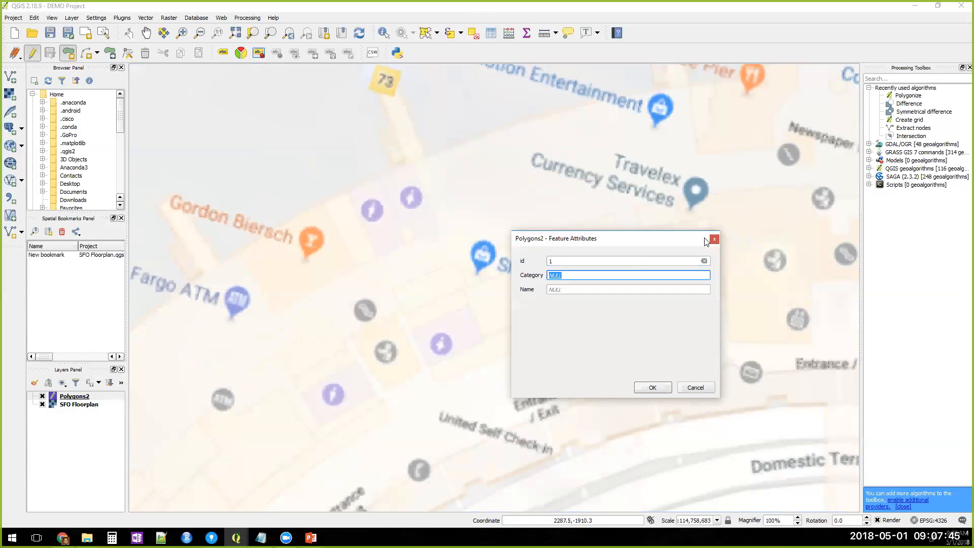
text(Restroom)
key(Tab)
text(N)
text(en's Room)
key(Return)
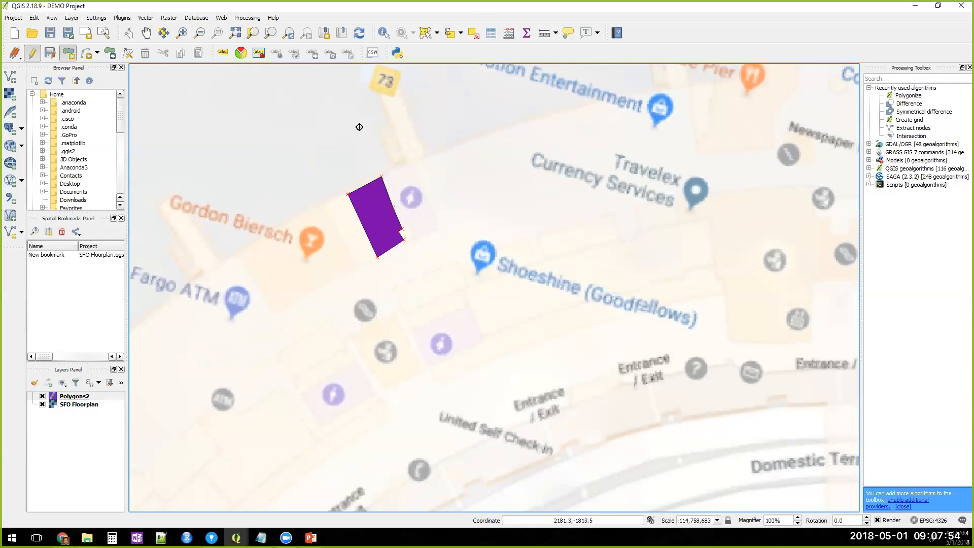
- Examine the men's room polygon's edges and vertices against the floorplan at several zoom levels
scroll(360, 129, down, 2)
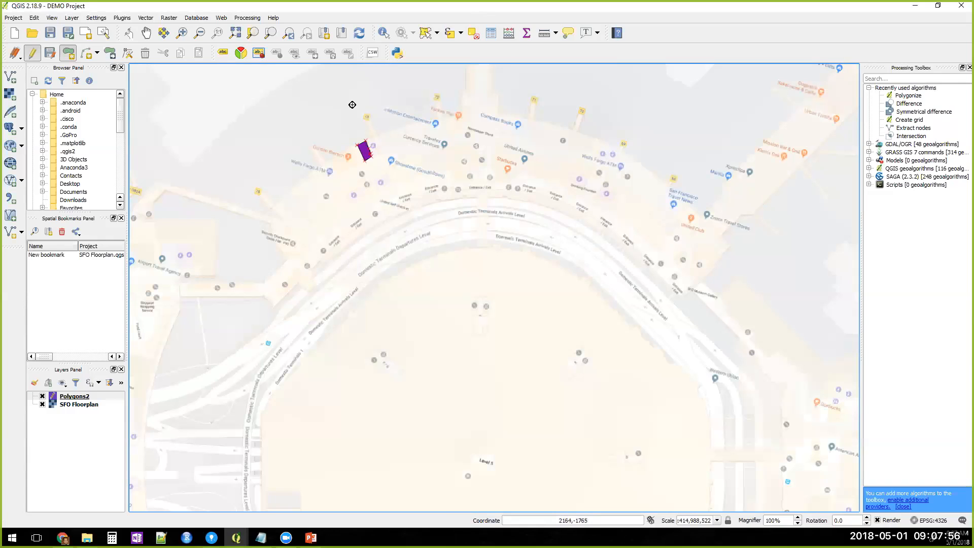
scroll(360, 120, up, 6)
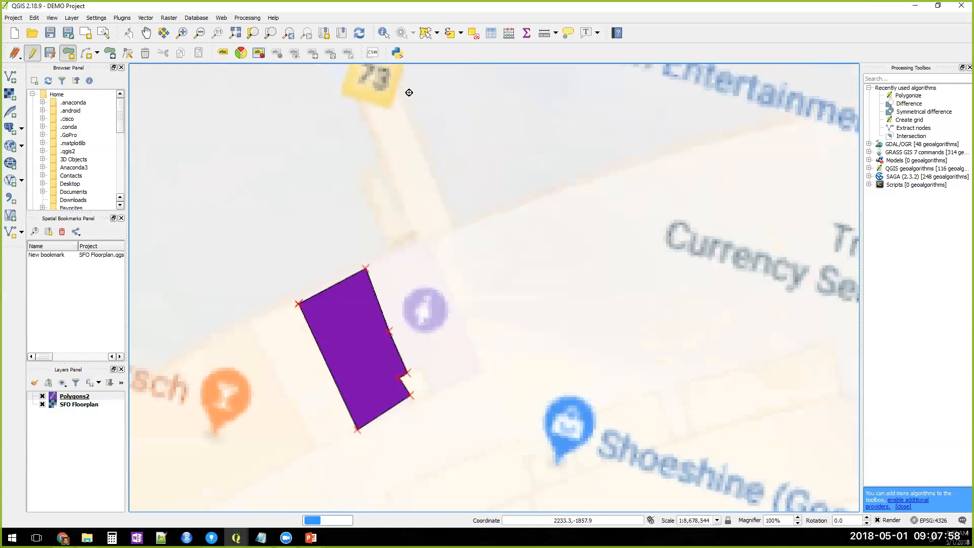
scroll(507, 205, up, 4)
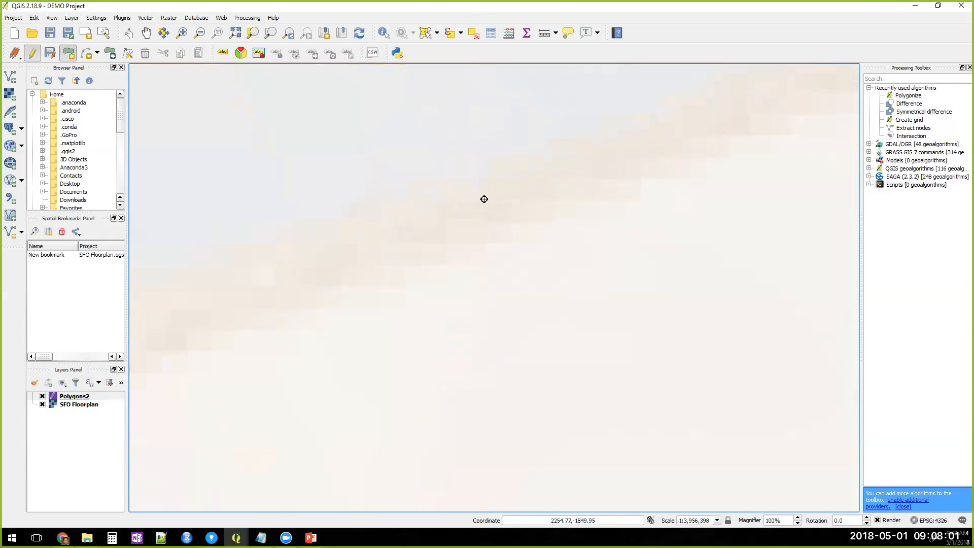
scroll(485, 200, down, 4)
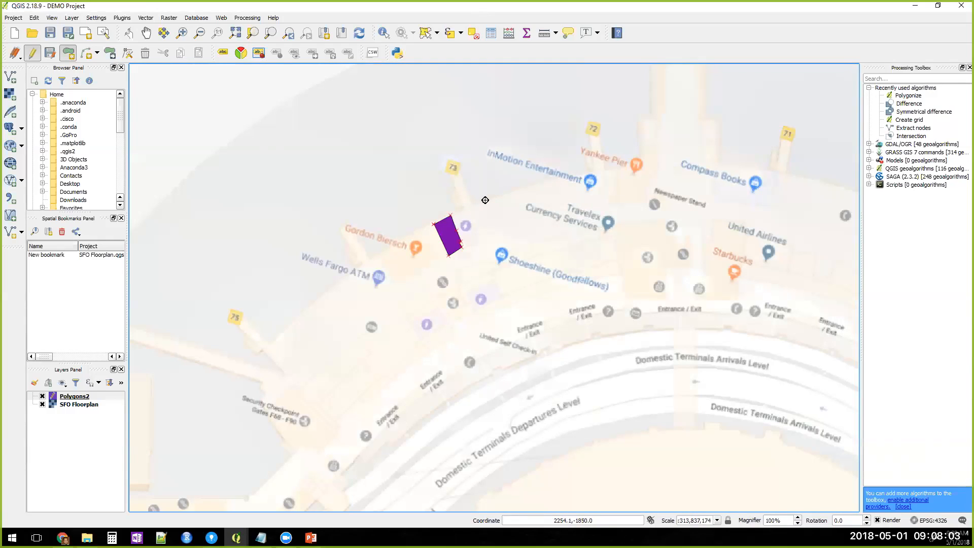
scroll(457, 230, up, 2)
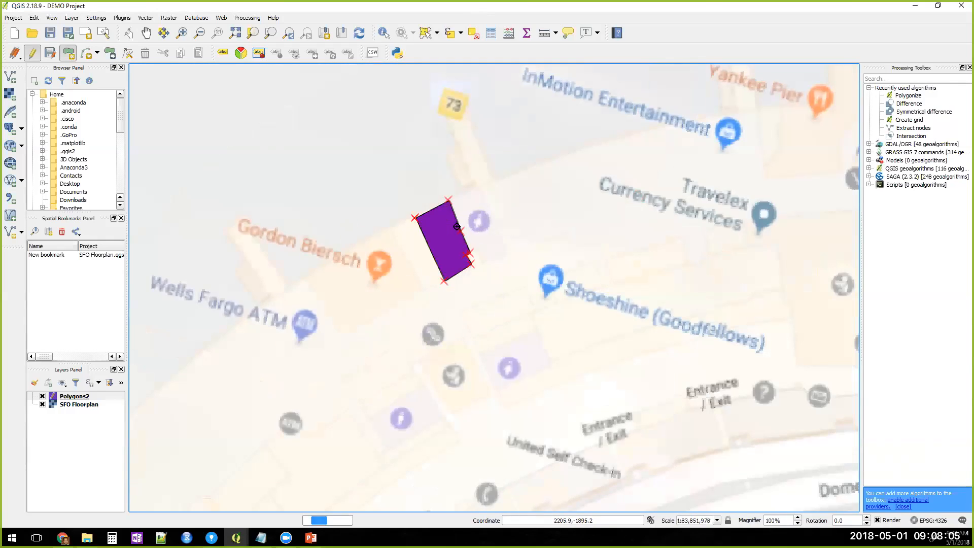
scroll(472, 211, up, 10)
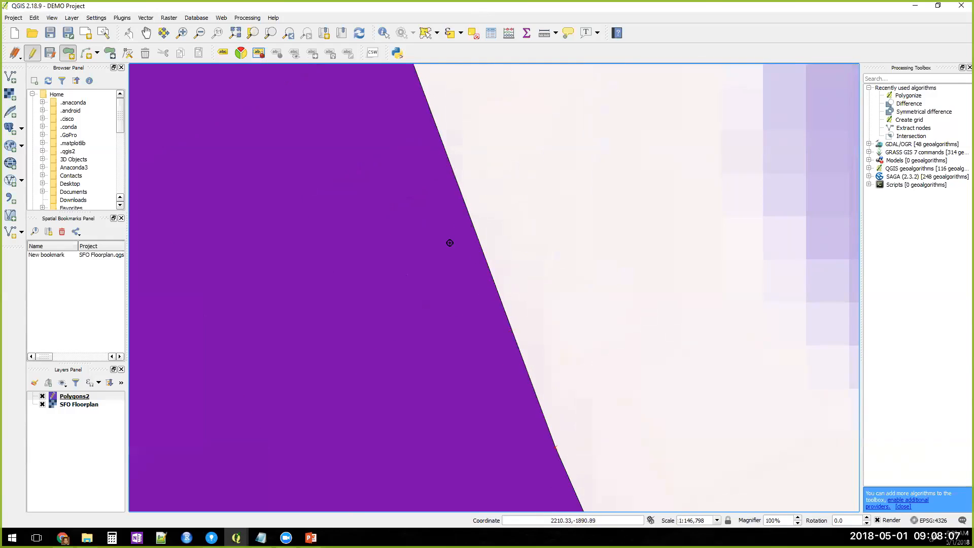
scroll(477, 234, down, 10)
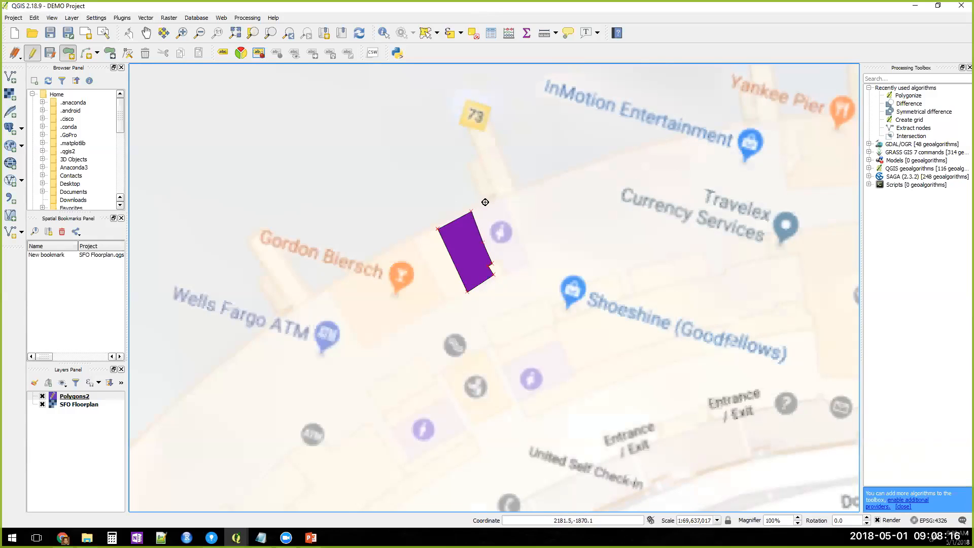
scroll(423, 221, up, 3)
scroll(420, 218, down, 4)
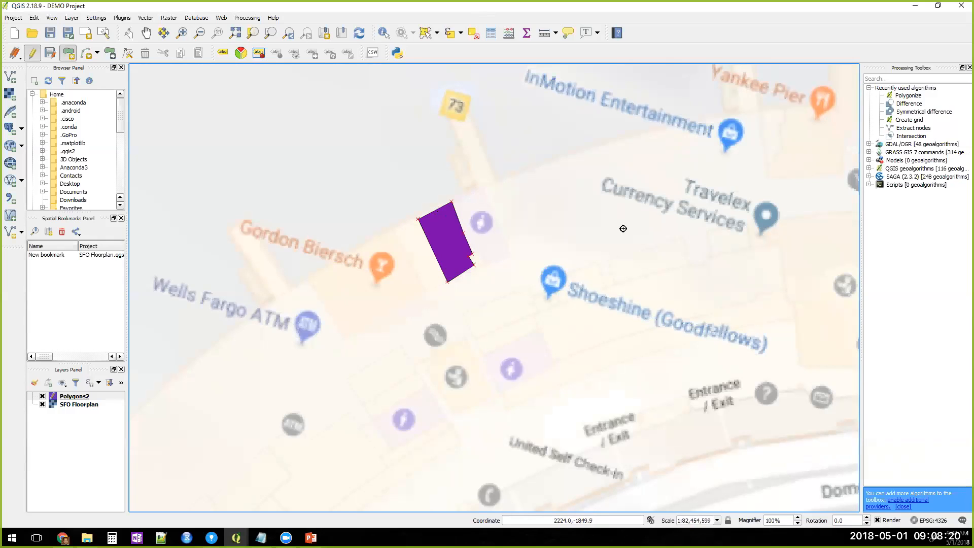
- Trace the neighbouring restroom on the Shoeshine side of the men's room as a second polygon feature
scroll(557, 342, up, 3)
scroll(516, 380, down, 5)
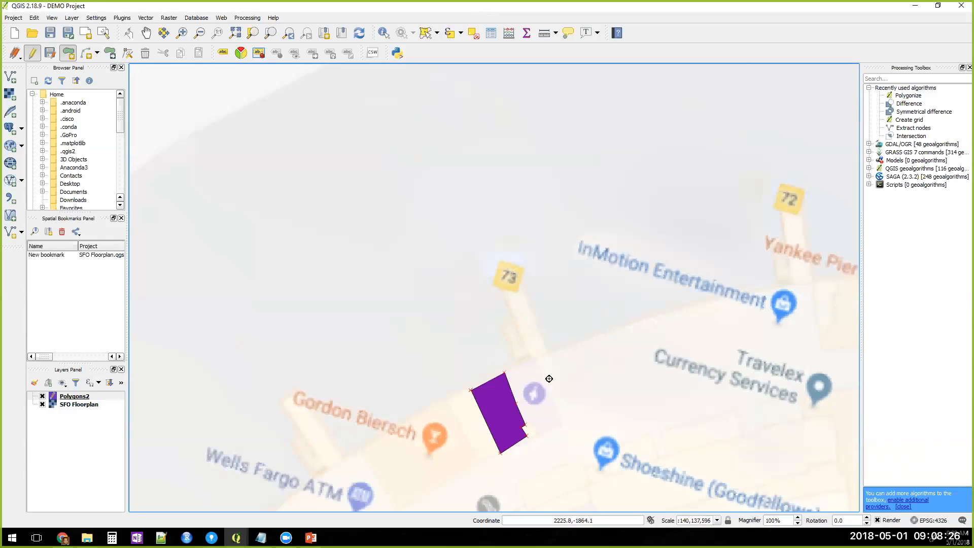
click(562, 425)
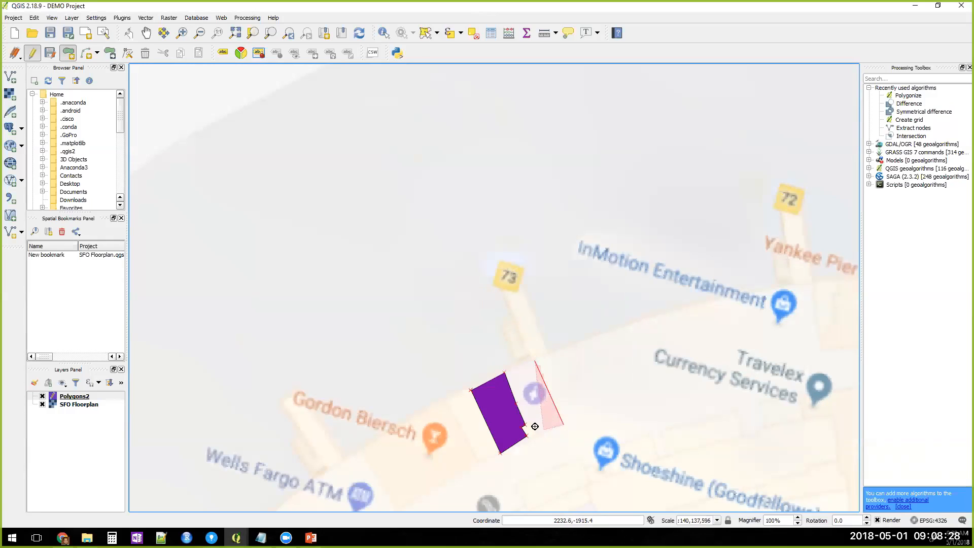
click(527, 421)
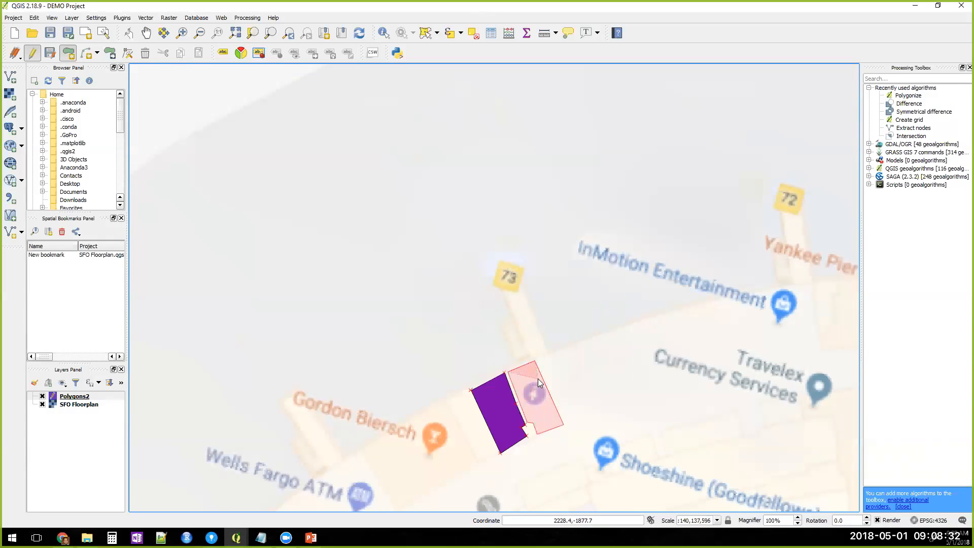
right_click(516, 369)
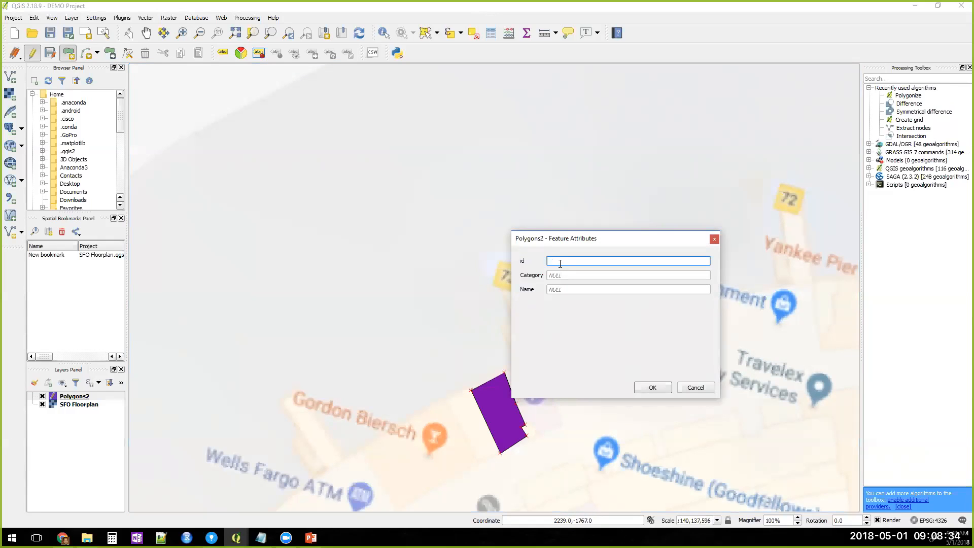
- Give the second restroom polygon id 2, Category Restroom and Name Women's Room, and accept the attributes
click(575, 275)
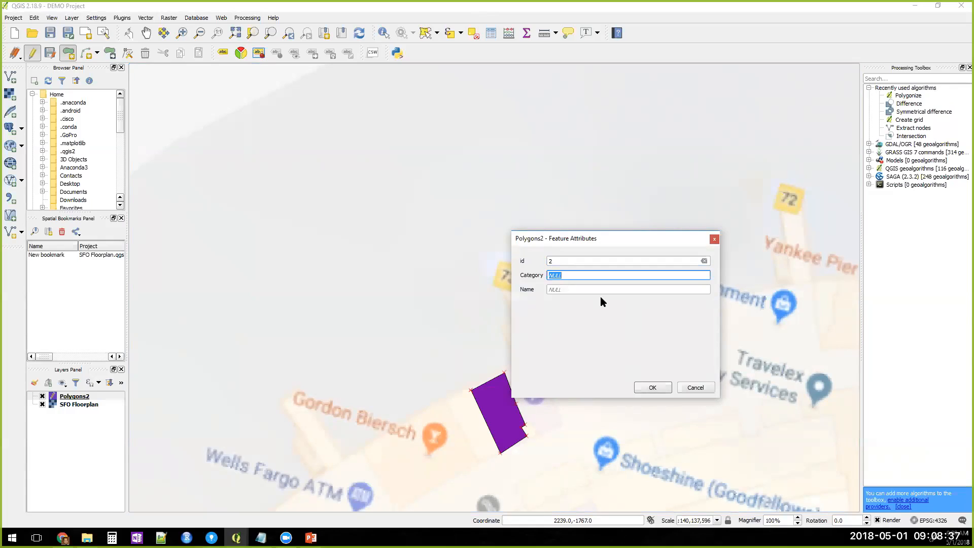
text(Restroom)
key(Tab)
text(Women's)
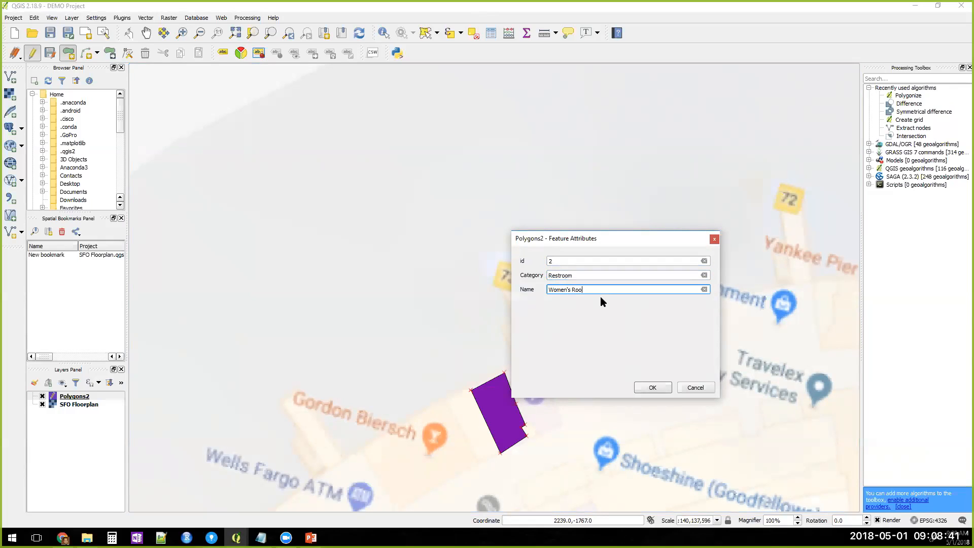
text( Roo)
key(Return)
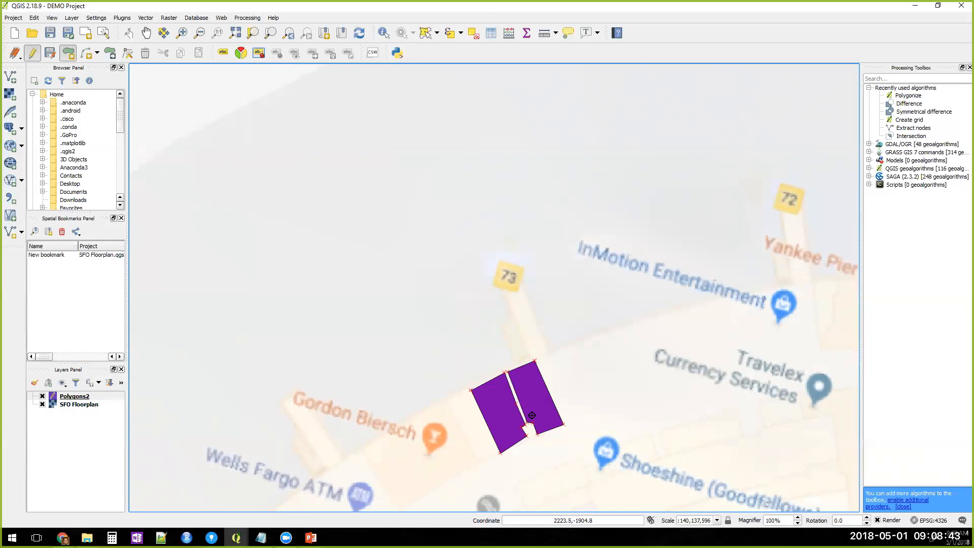
- Check the boundary between the two restroom polygons up close and undo the women's room polygon
scroll(532, 415, up, 1)
scroll(531, 415, down, 4)
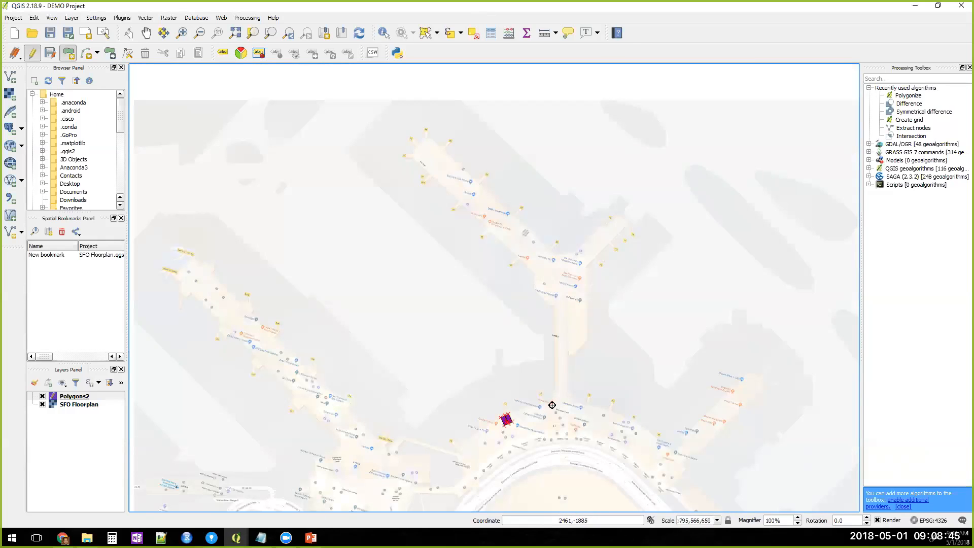
scroll(510, 413, up, 1)
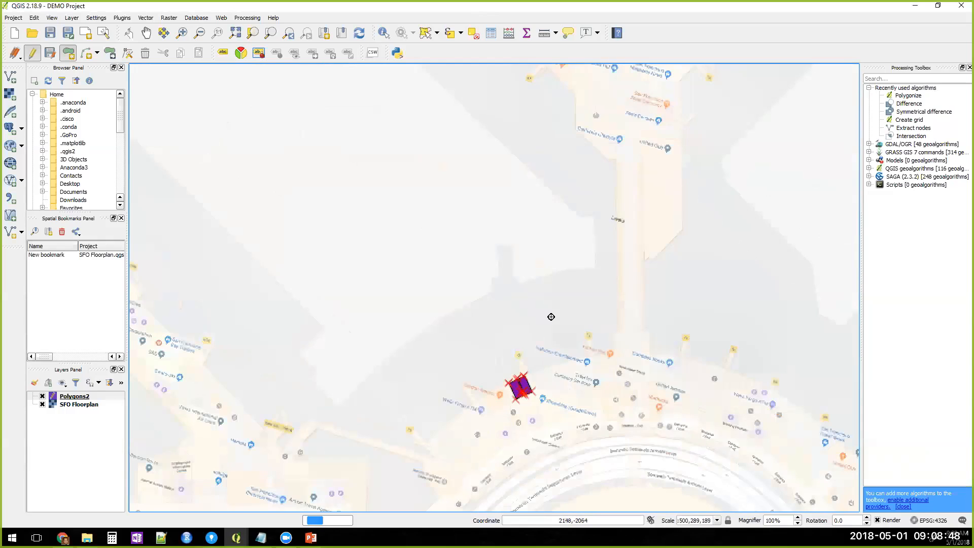
scroll(564, 310, up, 7)
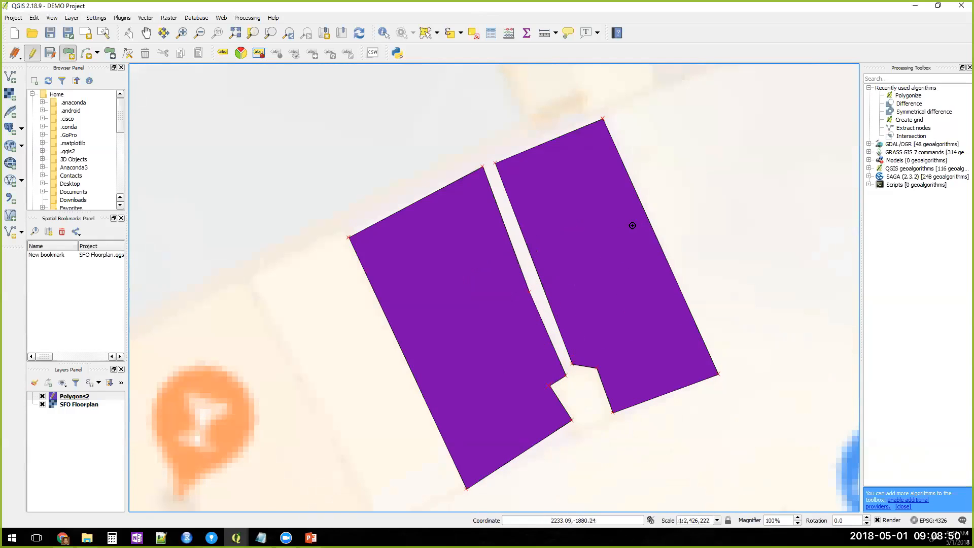
key(ctrl+z)
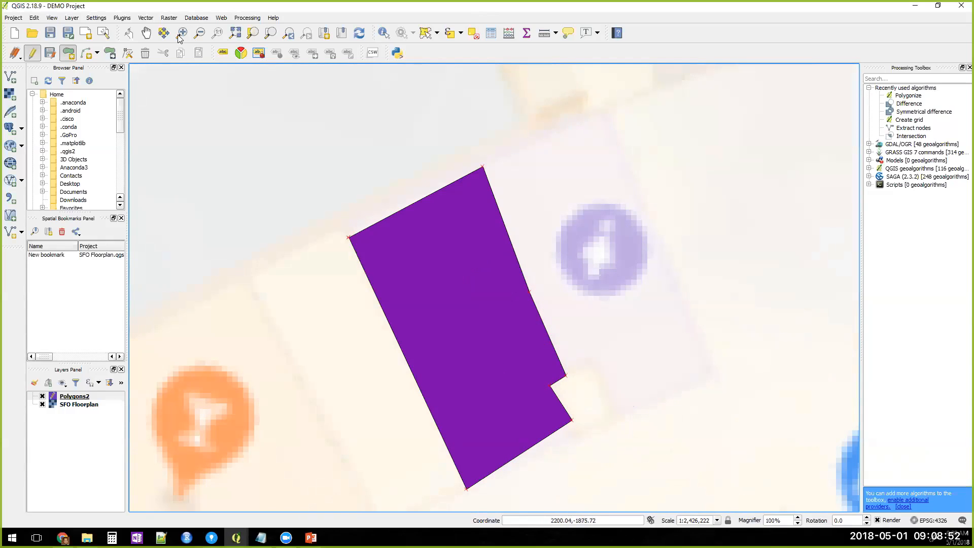
- Set the current layer's snapping to vertex and segment, increase the tolerance in map units, and apply the options
click(96, 18)
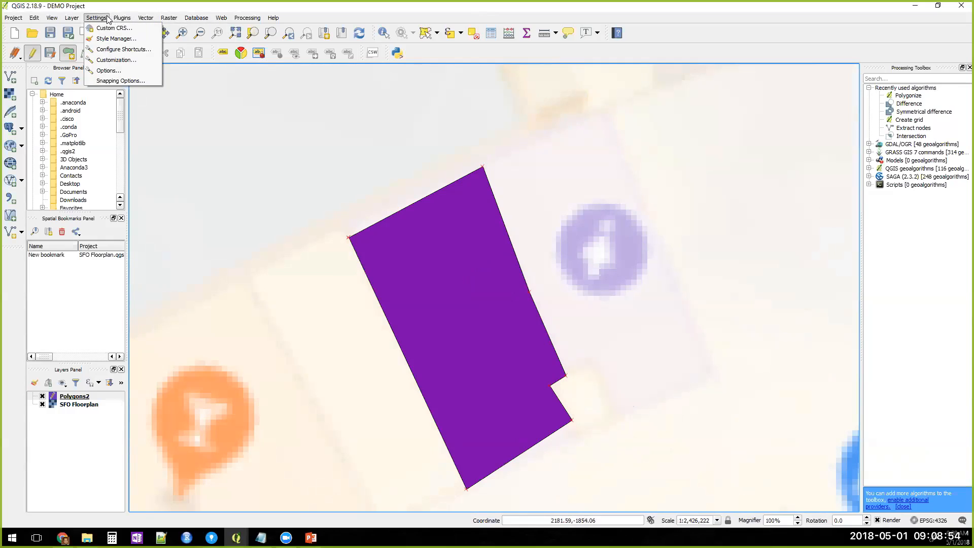
click(127, 82)
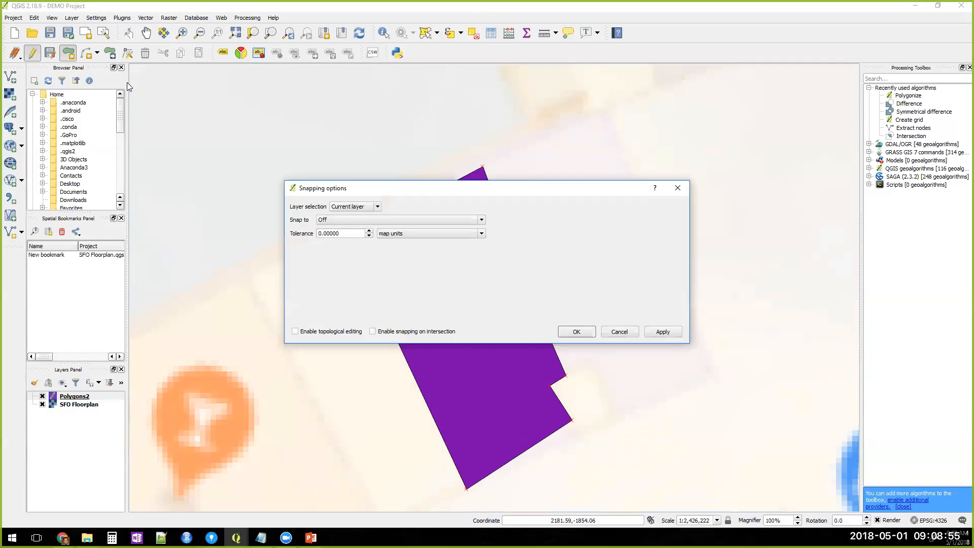
click(365, 221)
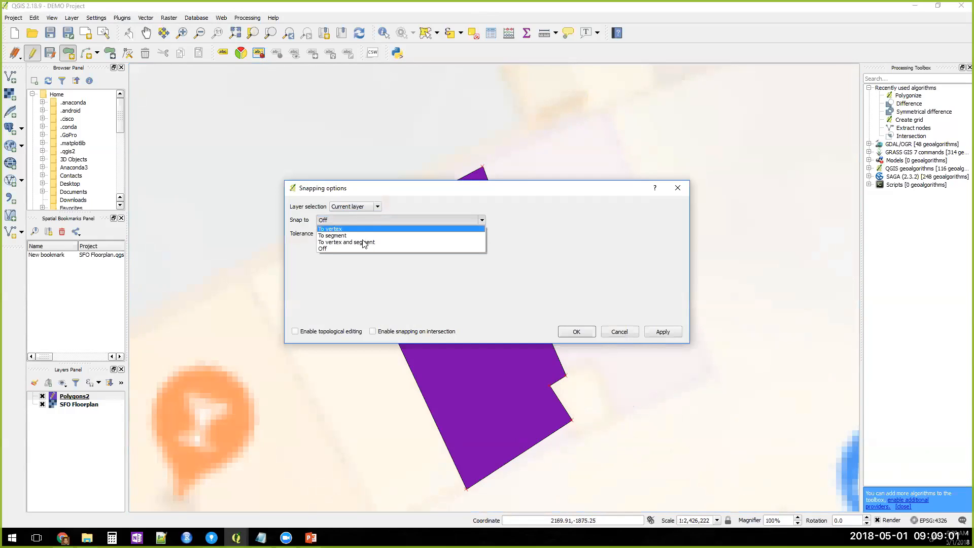
click(365, 242)
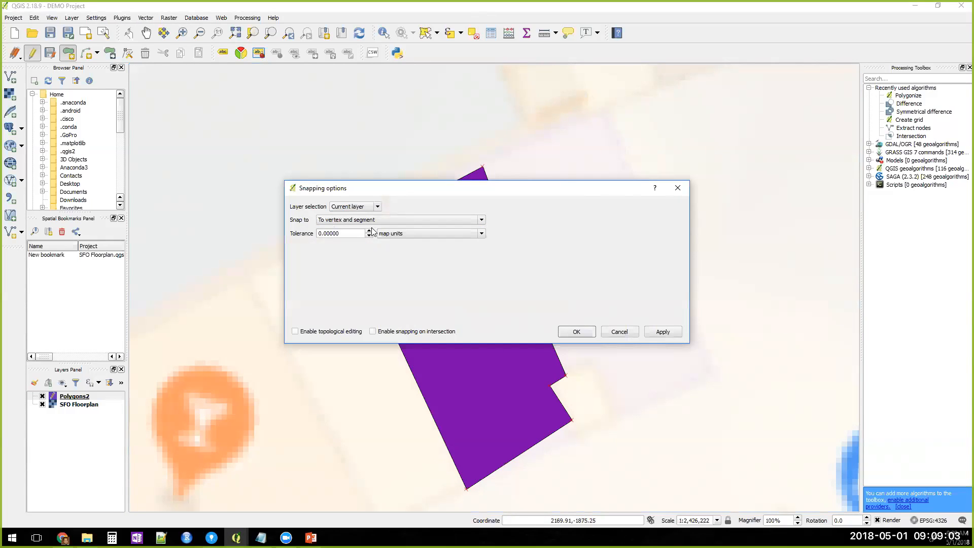
double_click(370, 231)
click(567, 333)
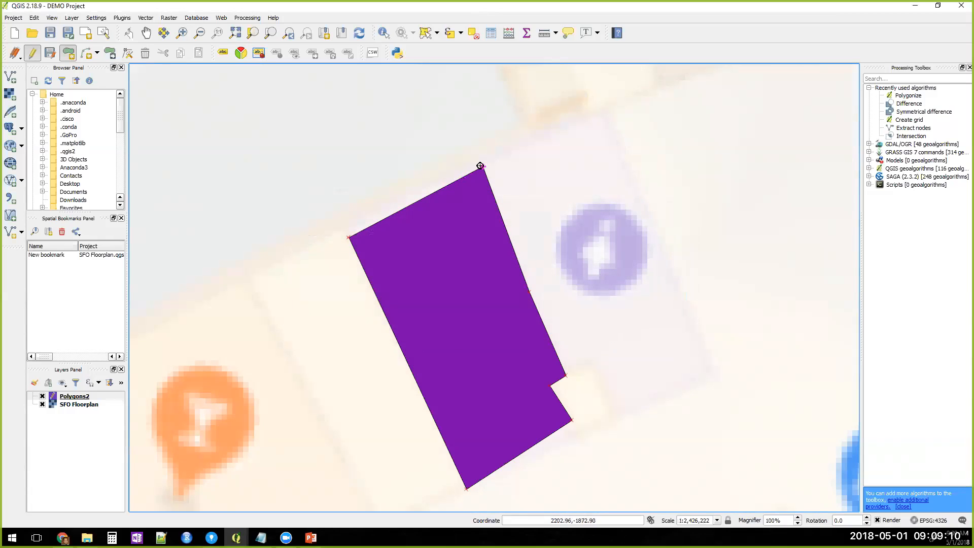
- Trace the women's room beside the men's room as a closed polygon, snapping the shared edge to the men's room vertices
click(480, 166)
click(600, 107)
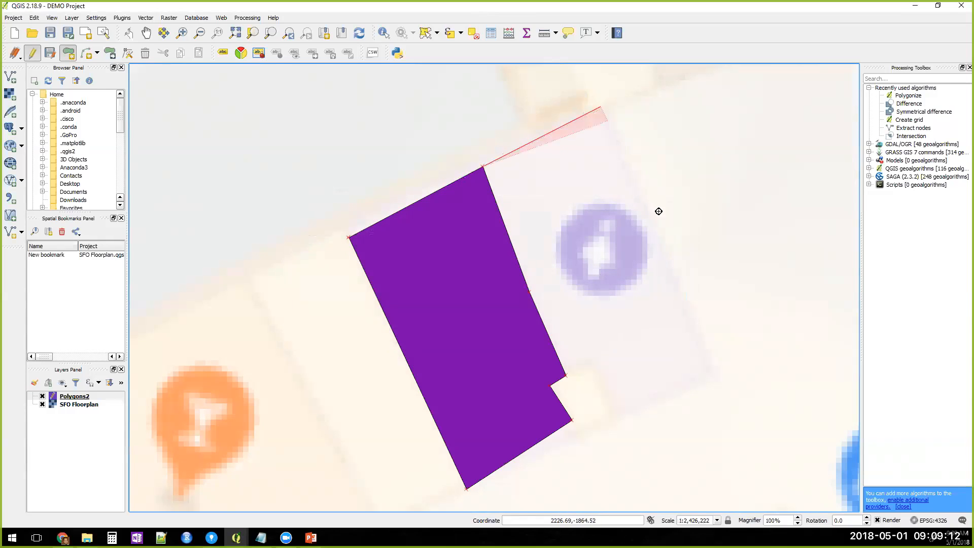
click(714, 379)
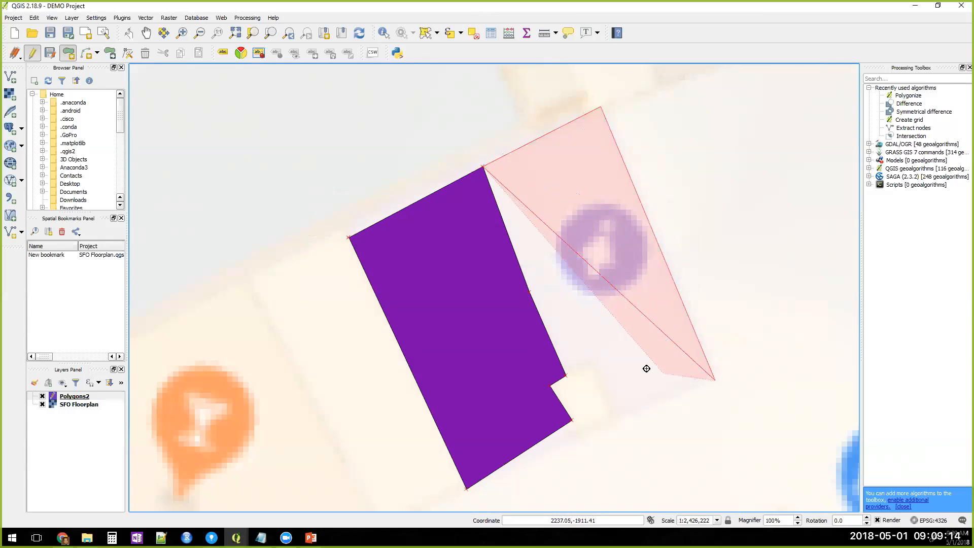
click(615, 296)
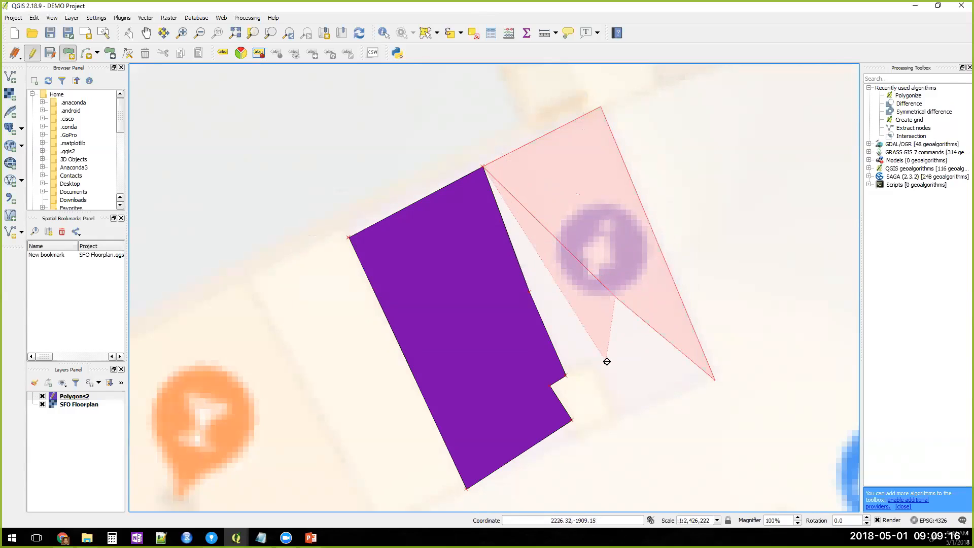
key(BackSpace)
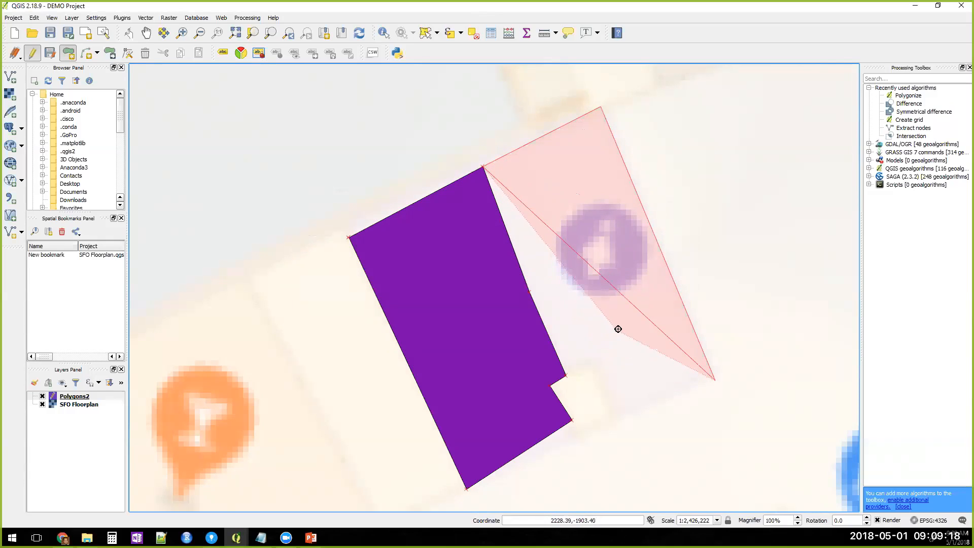
click(618, 420)
click(598, 361)
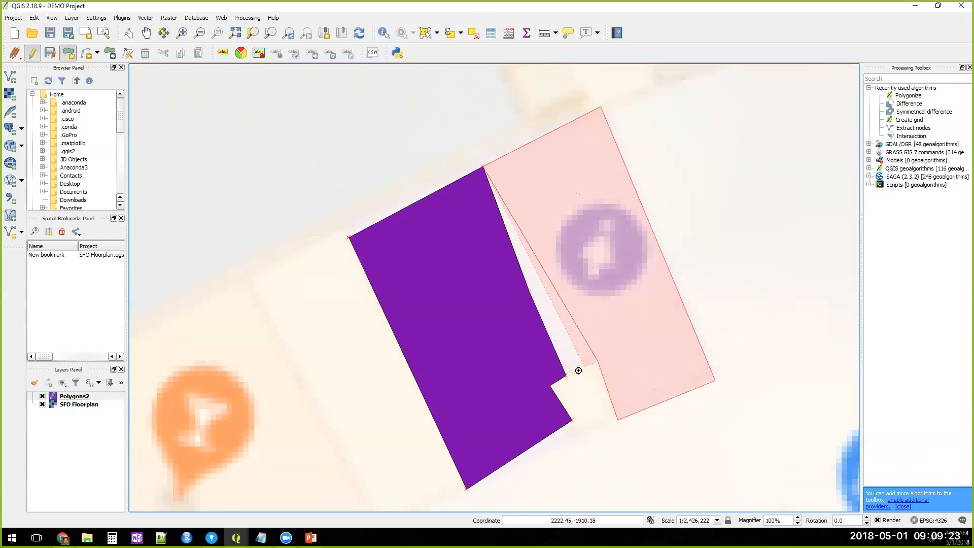
click(571, 375)
click(530, 292)
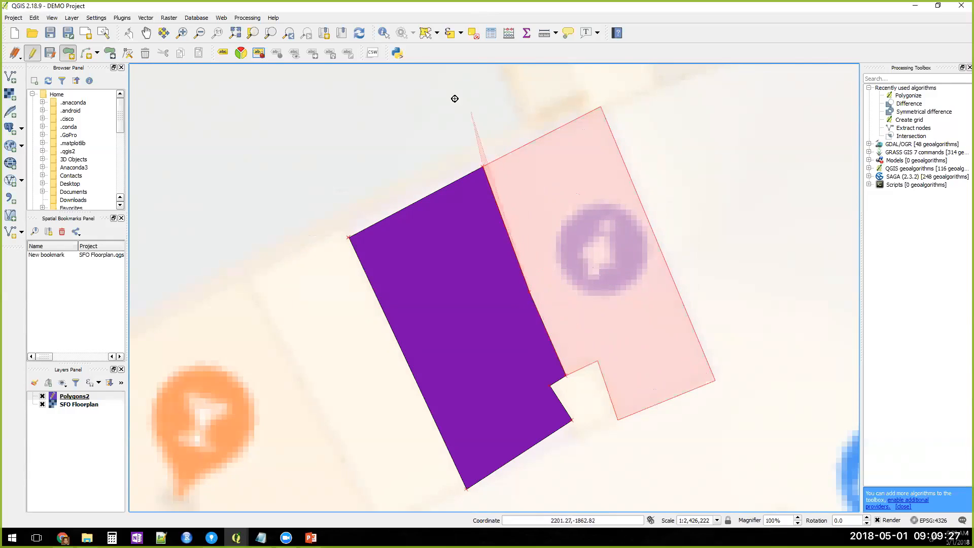
right_click(415, 143)
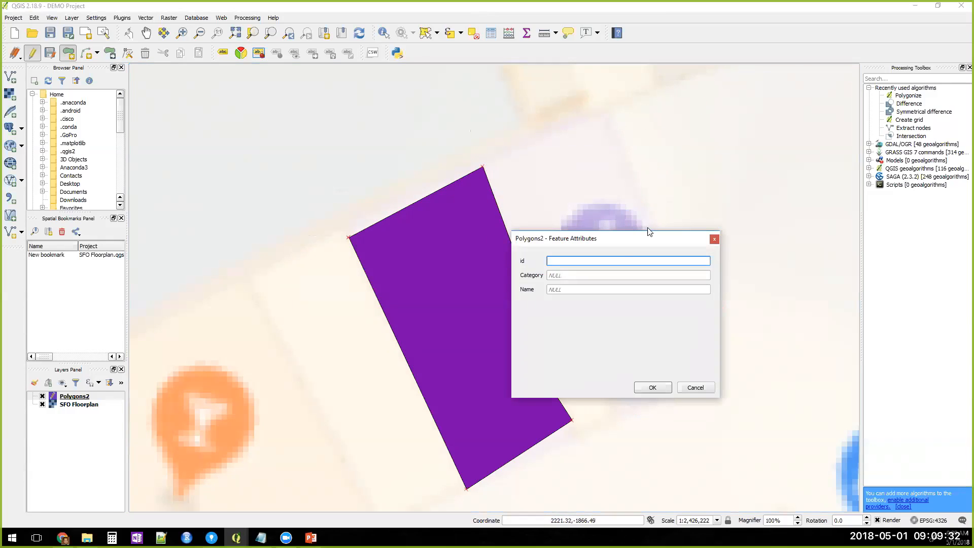
- Give the new polygon id 2, Category Restroom and Name Women's Room, and accept the attributes
text(2)
click(592, 277)
text(Restrooms)
key(Tab)
text(Wome)
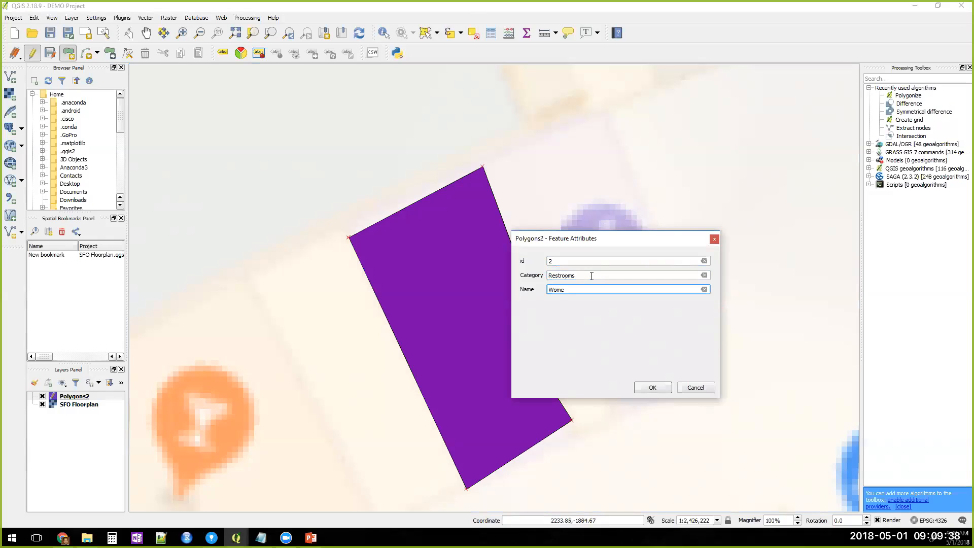
text(n's Room)
click(673, 275)
click(652, 387)
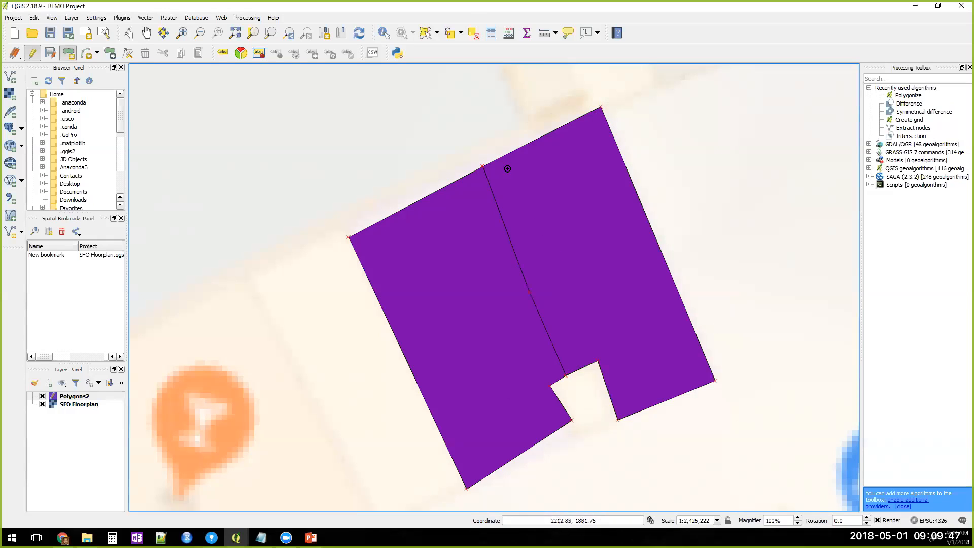
- Open the Polygons2 attribute table to review both restroom records, and end editing with the layer changes saved
click(491, 34)
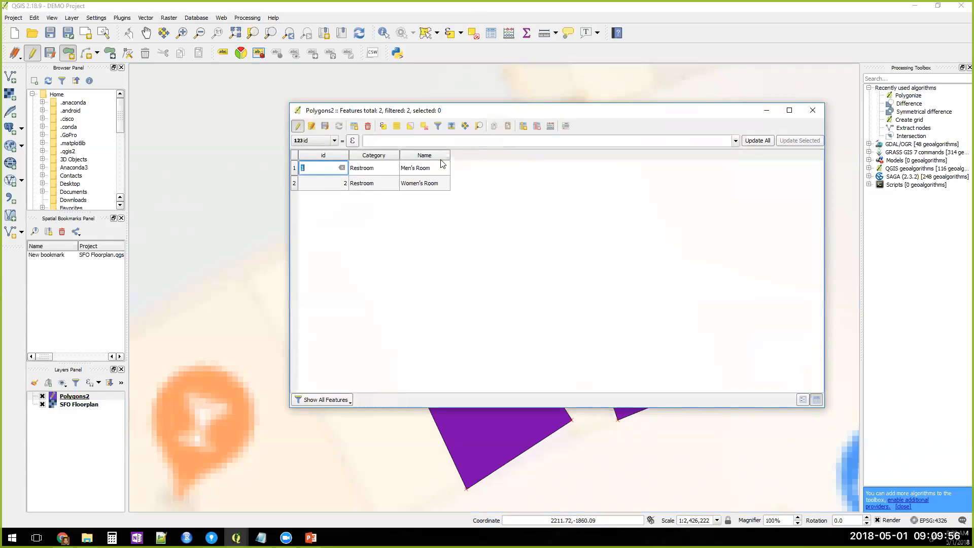
double_click(376, 170)
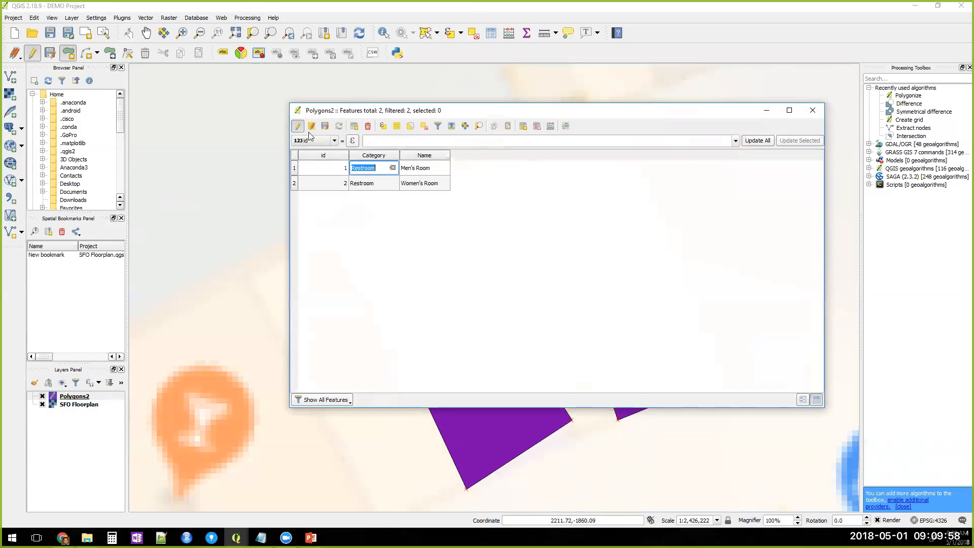
click(299, 126)
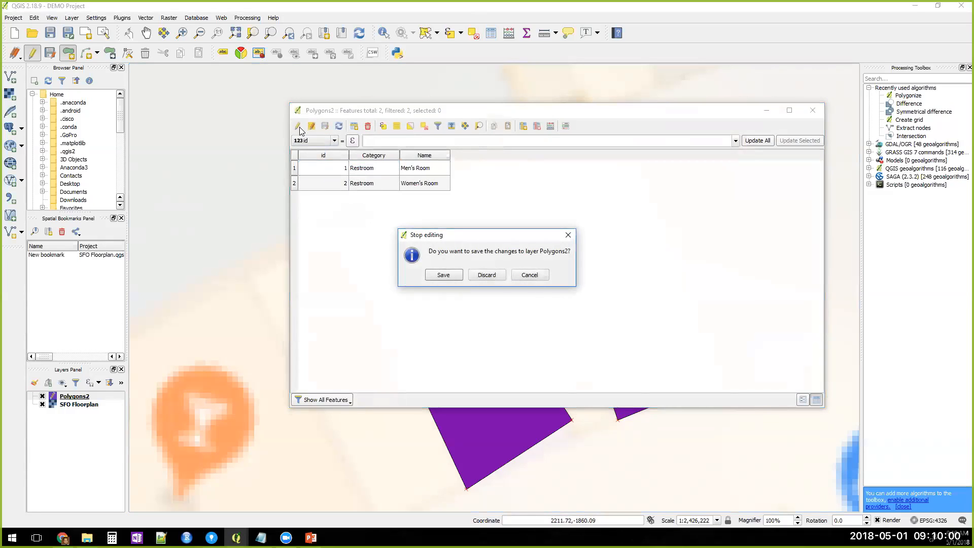
click(437, 275)
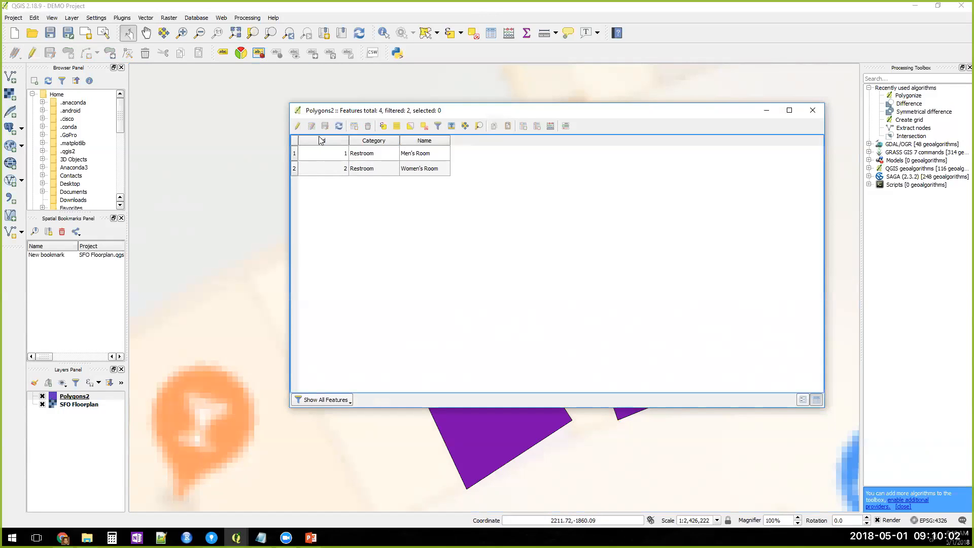
- Inspect the Category and Name cells of both restroom records with editing off and on, and close the attribute table
click(429, 158)
click(427, 168)
click(365, 171)
click(373, 155)
click(424, 173)
click(380, 174)
click(299, 127)
click(298, 128)
click(299, 126)
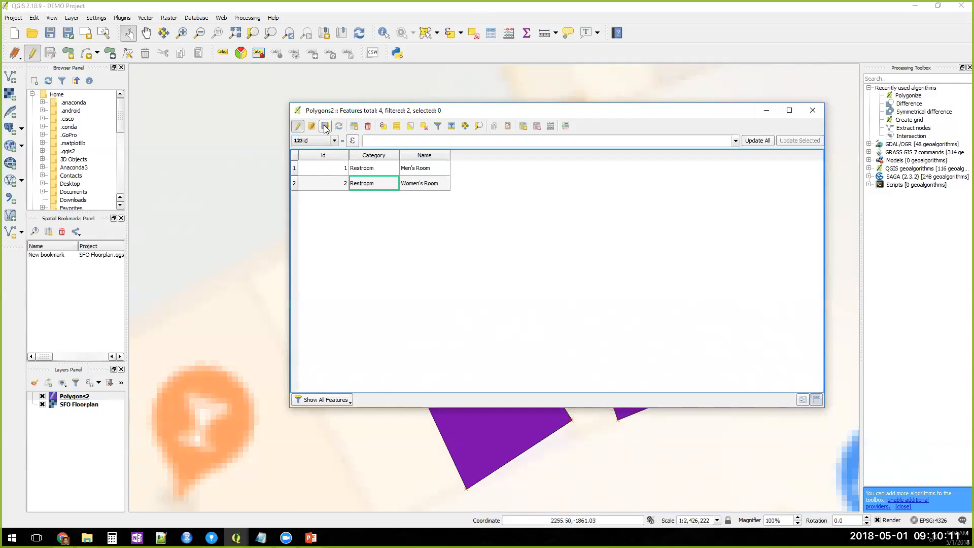
click(298, 127)
click(813, 110)
- Resume editing Polygons2 and draw a small four-sided polygon at the tip of the Wells Fargo ATM marker
scroll(606, 226, down, 5)
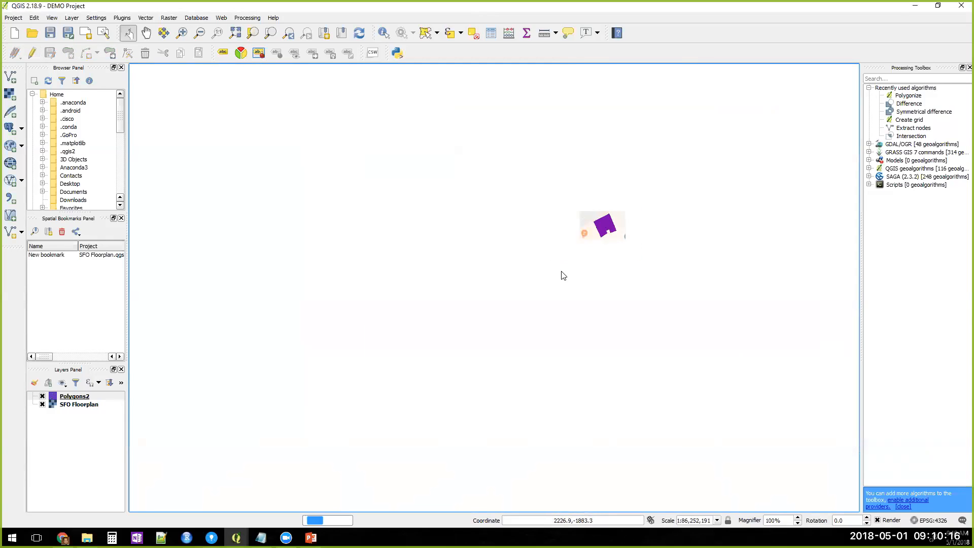
scroll(553, 279, up, 2)
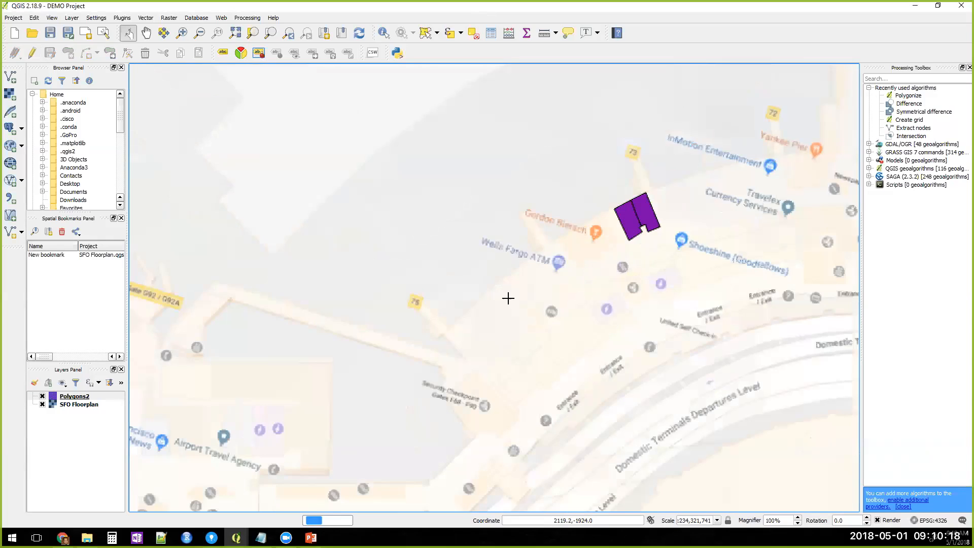
scroll(503, 298, up, 3)
scroll(497, 300, down, 1)
scroll(495, 298, down, 1)
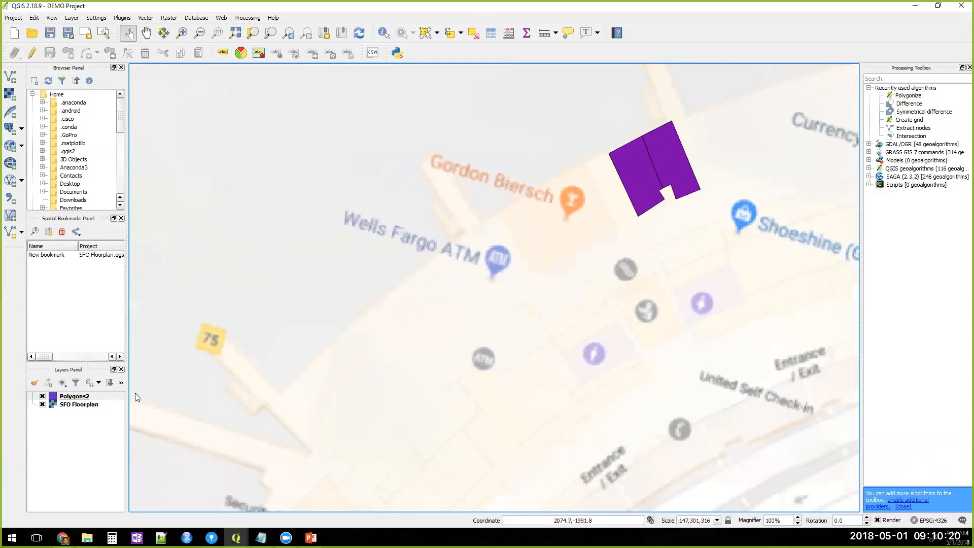
click(32, 52)
scroll(487, 280, up, 1)
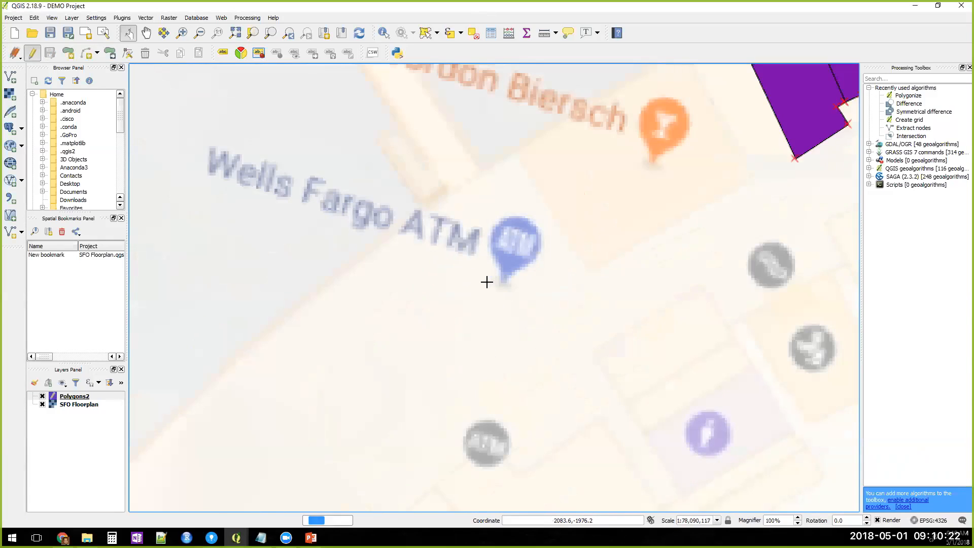
click(69, 52)
click(488, 282)
click(500, 302)
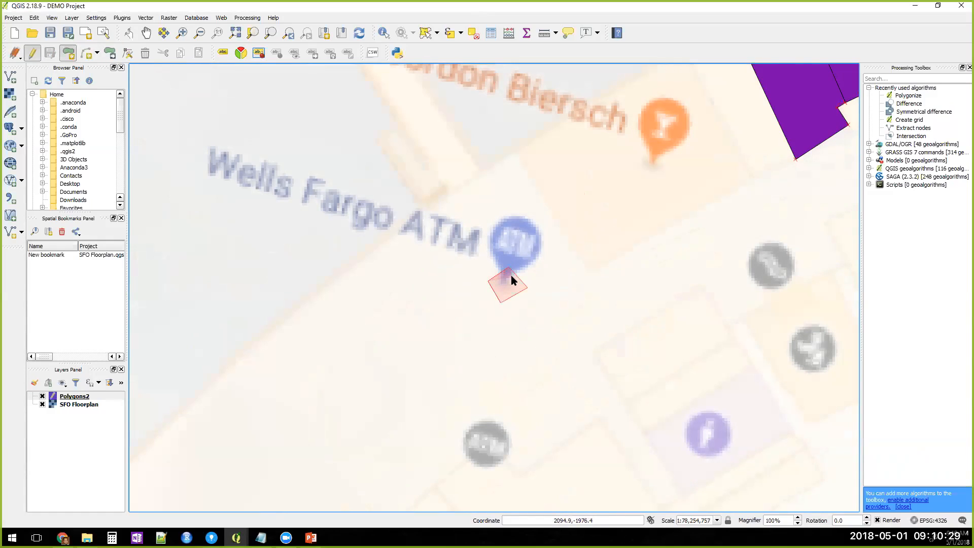
right_click(510, 275)
- Give the polygon id 3, Category Service and Name ATM, and accept the attributes
click(572, 277)
text(Service)
key(Tab)
text(ATM)
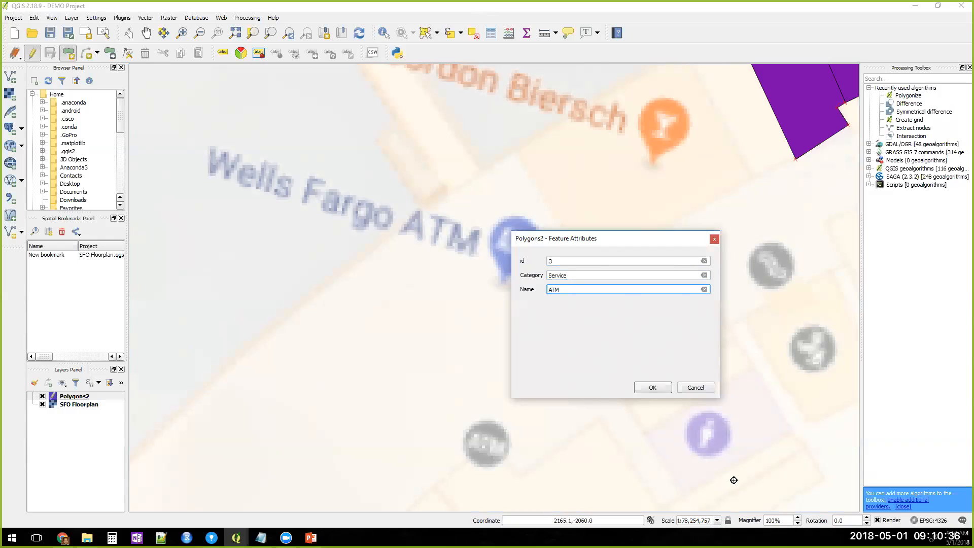
click(662, 387)
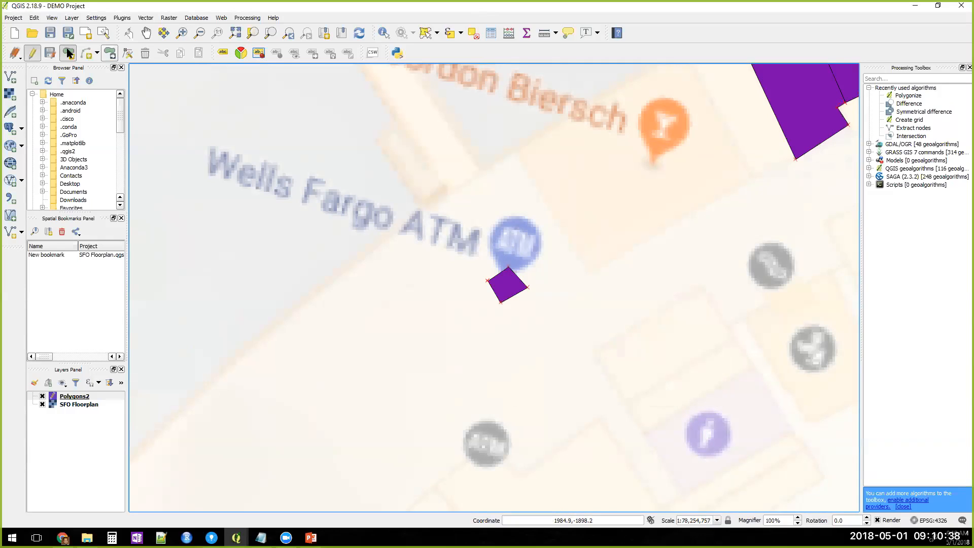
- Save the Polygons2 edits with editing ended, and save the project
click(48, 54)
click(37, 53)
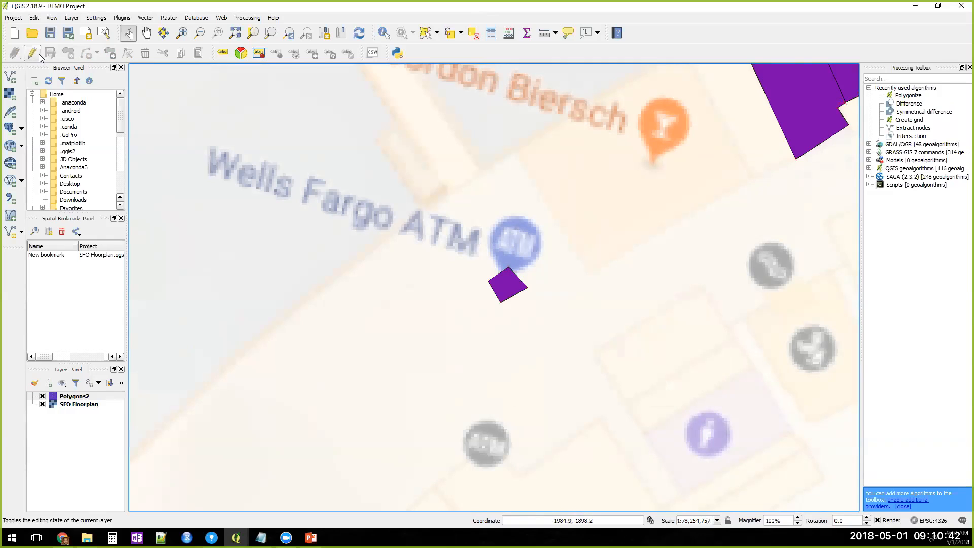
click(50, 33)
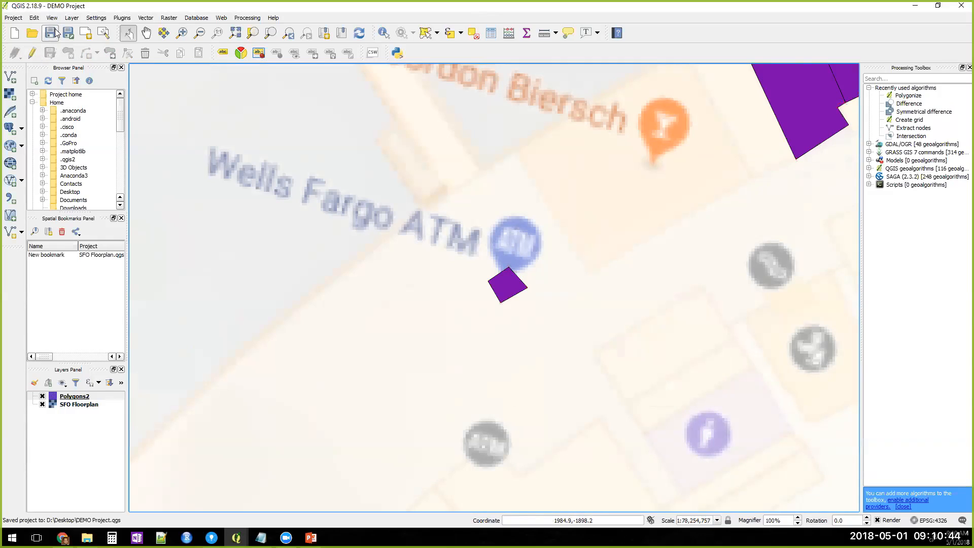
- Create a line shapefile layer with an added text field called Name, saved as Boundaries in the Demo Shapefiles folder
scroll(456, 226, down, 1)
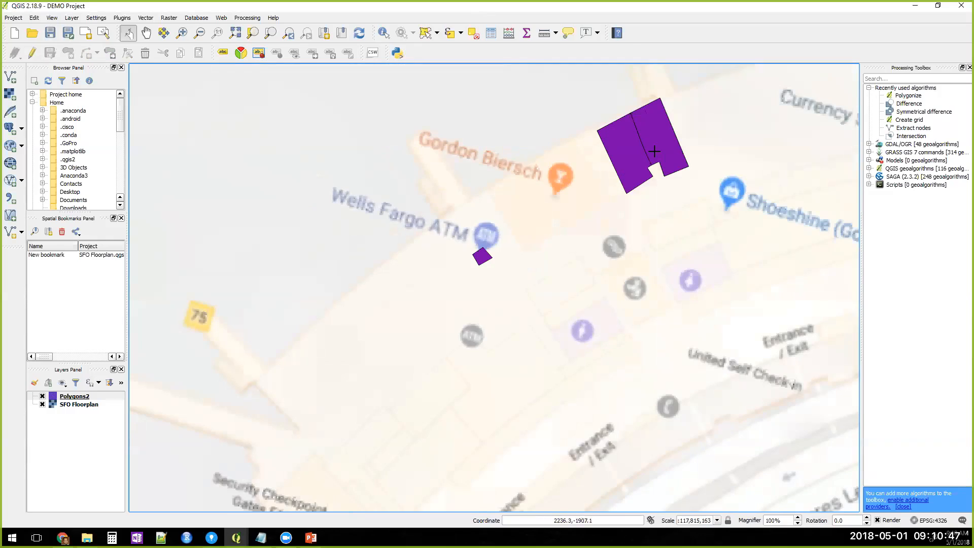
scroll(522, 169, down, 1)
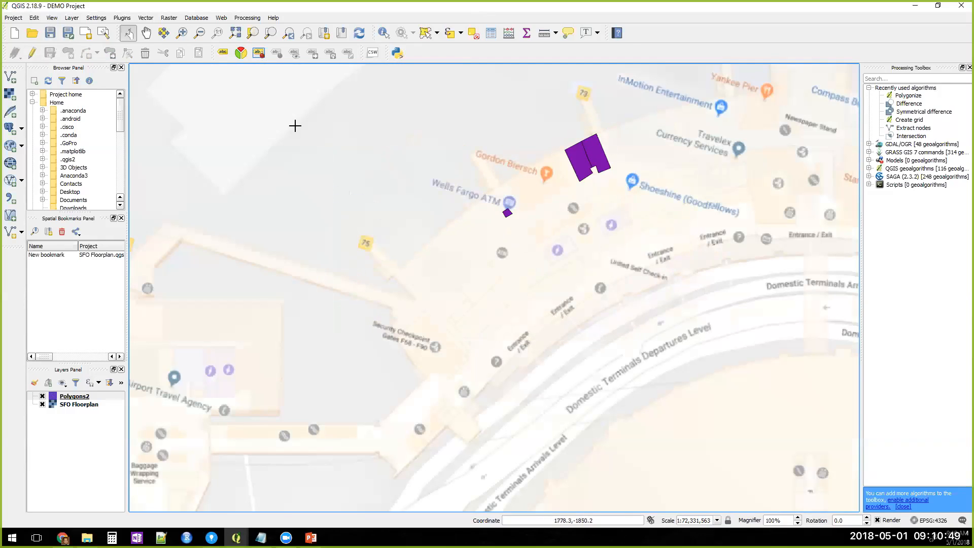
click(88, 18)
mouse_move(75, 18)
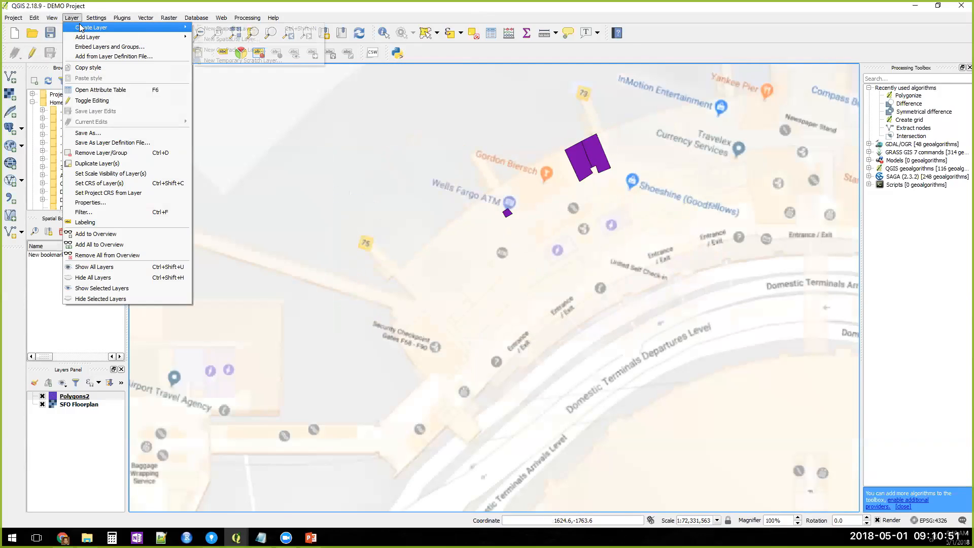
click(228, 29)
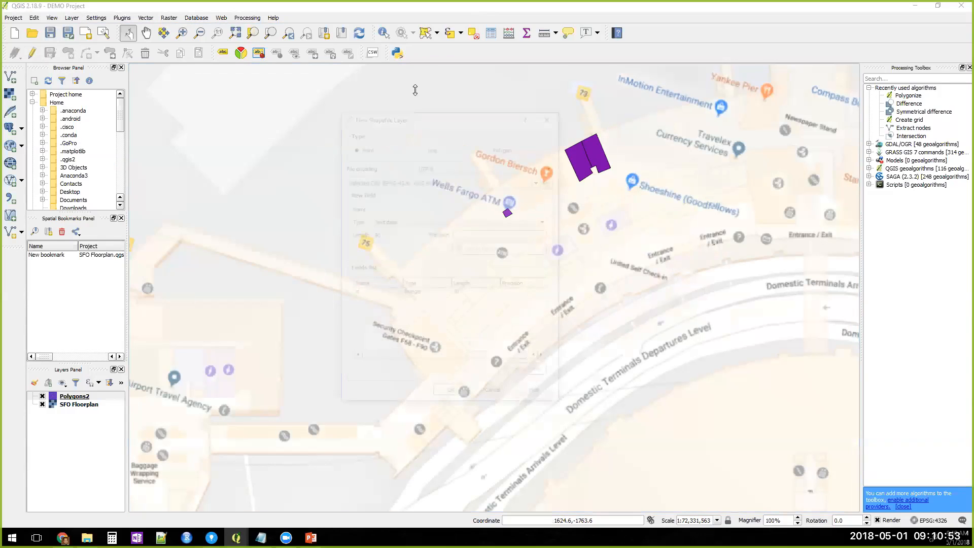
click(422, 146)
click(460, 208)
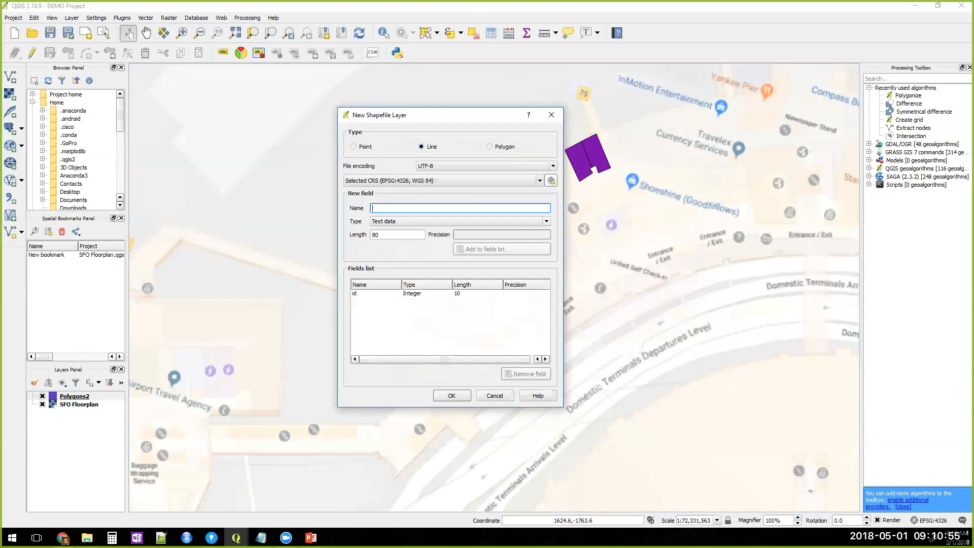
text(Boundaries)
drag(344, 209, 343, 209)
text(Name)
click(495, 254)
click(452, 397)
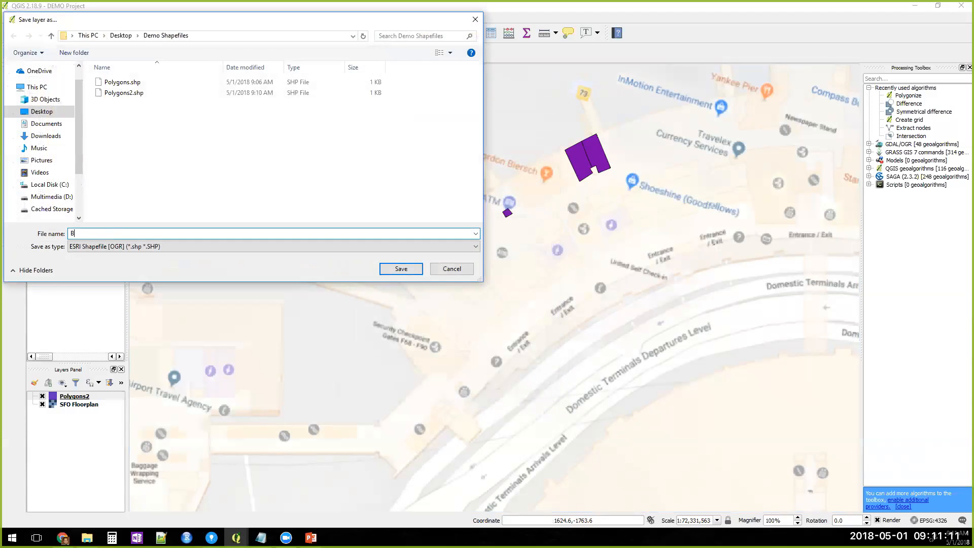
key(Return)
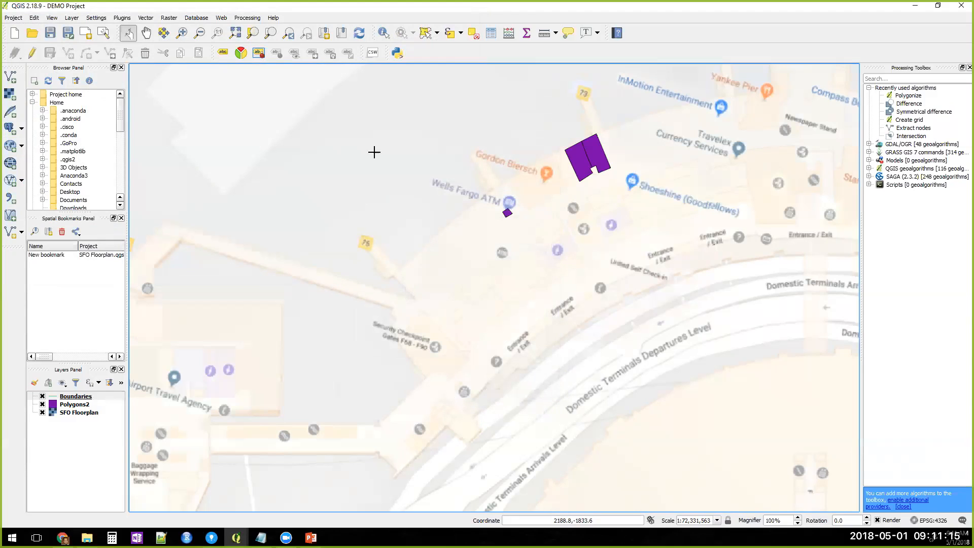
- Start editing Boundaries and trace a terminal outline from near gate 75 along the departures road, around its far end and back along the gate side
click(32, 53)
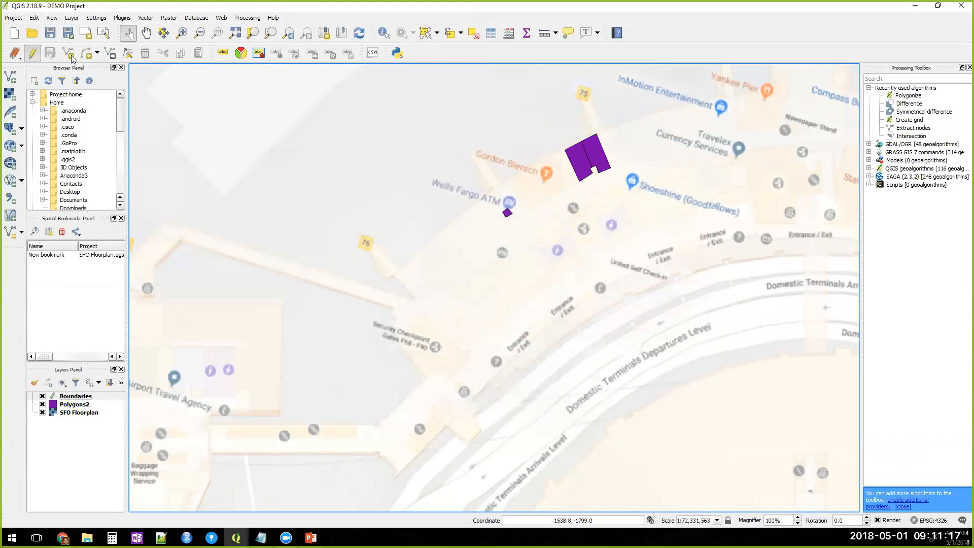
click(70, 57)
click(70, 57)
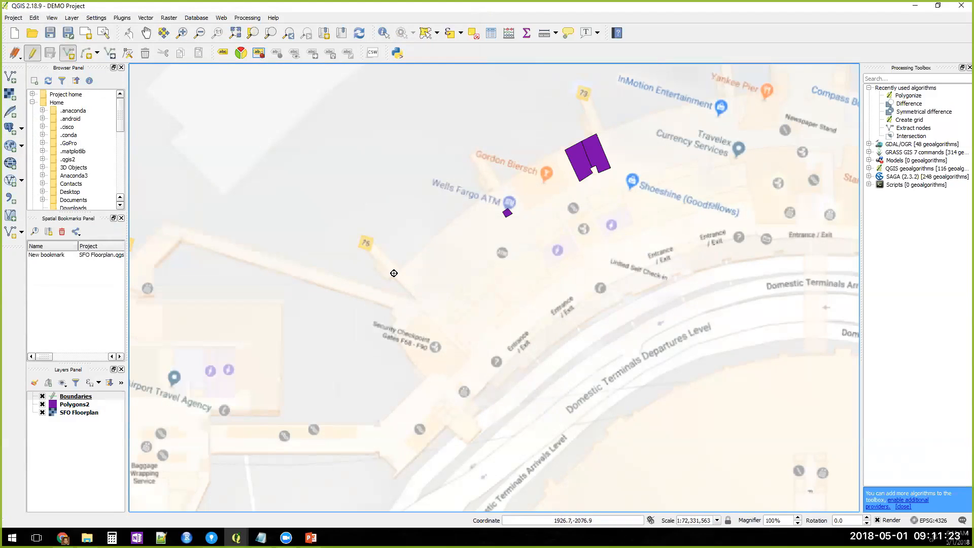
click(395, 276)
click(597, 290)
click(800, 240)
scroll(766, 233, down, 2)
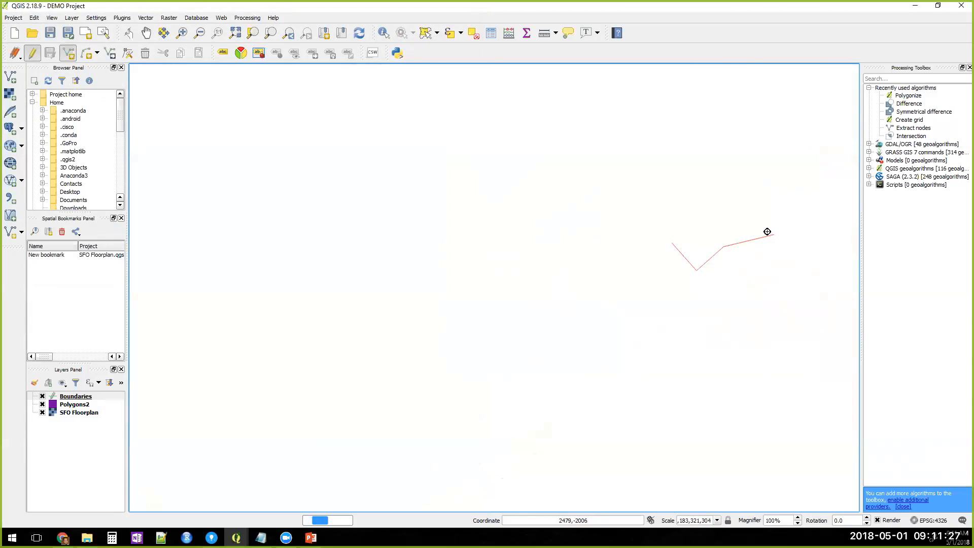
right_click(773, 230)
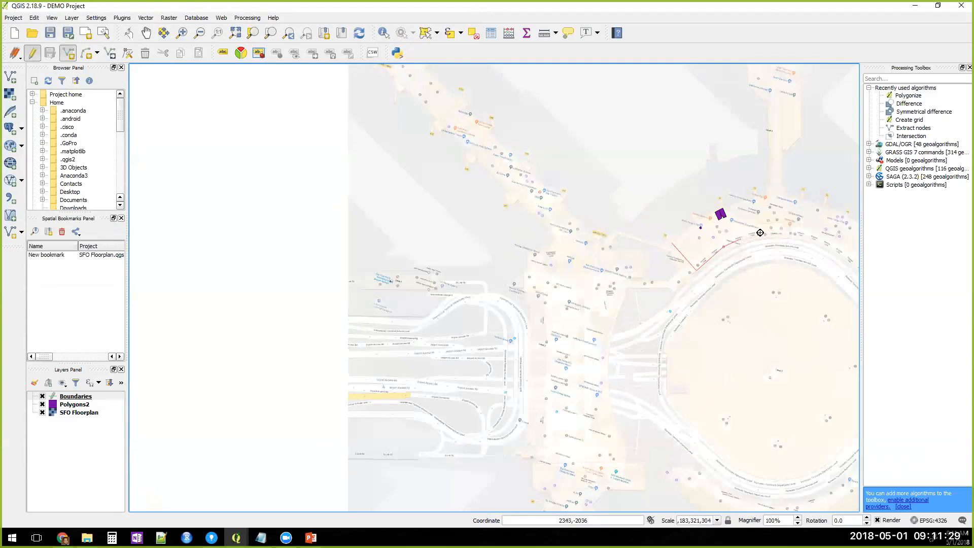
click(822, 205)
click(764, 196)
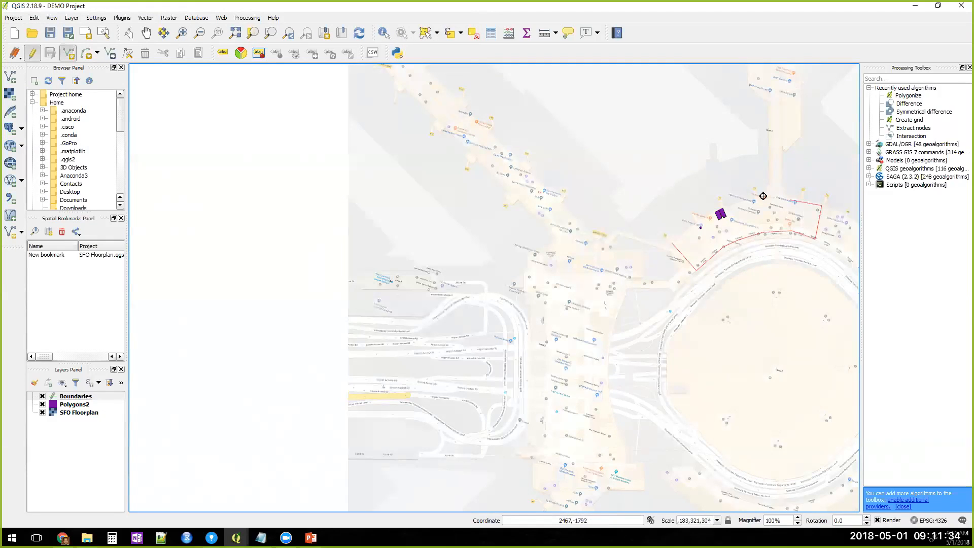
- Continue the outline along the outer corners of the two adjoining purple polygons, past Gordon Biersch, back to its start near gate 75
scroll(724, 205, up, 1)
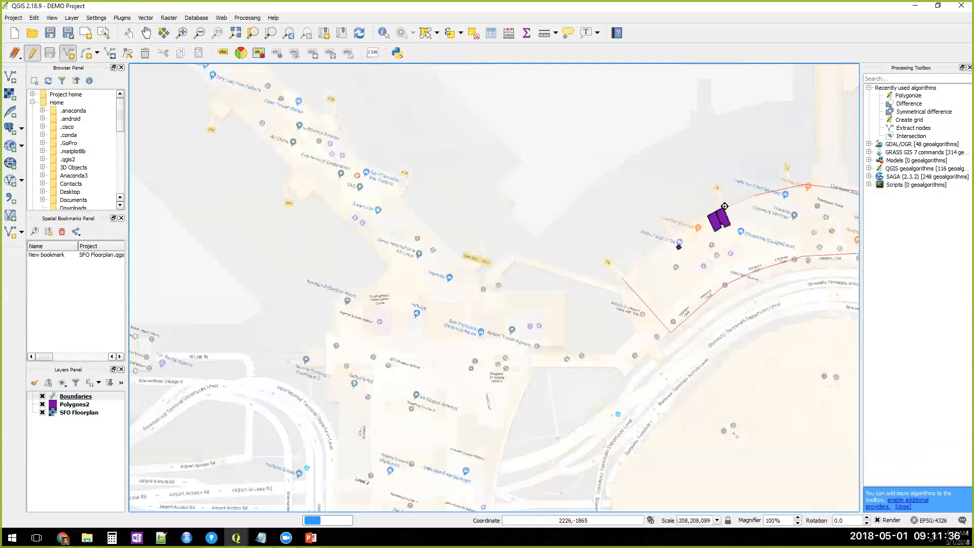
scroll(724, 206, up, 4)
click(720, 209)
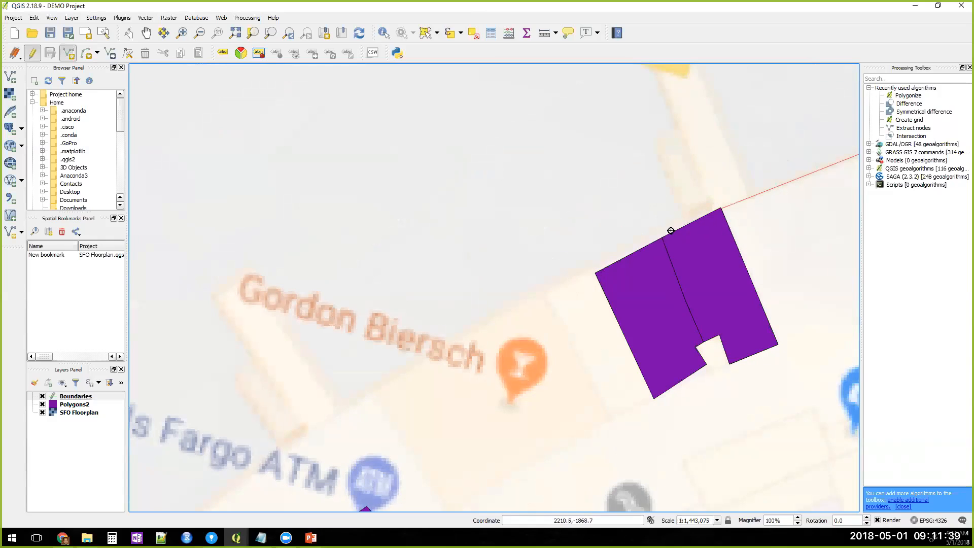
click(597, 273)
scroll(582, 279, down, 2)
click(481, 331)
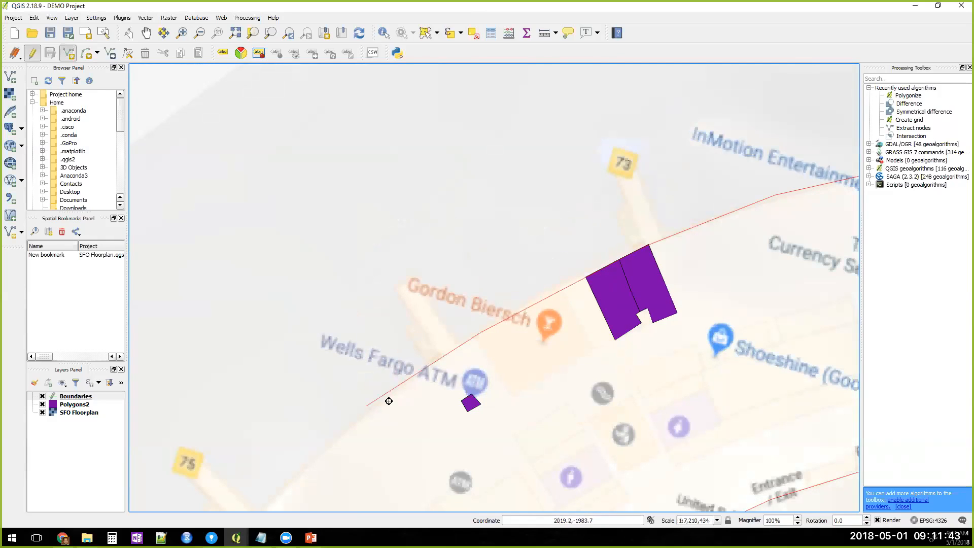
scroll(363, 437, down, 1)
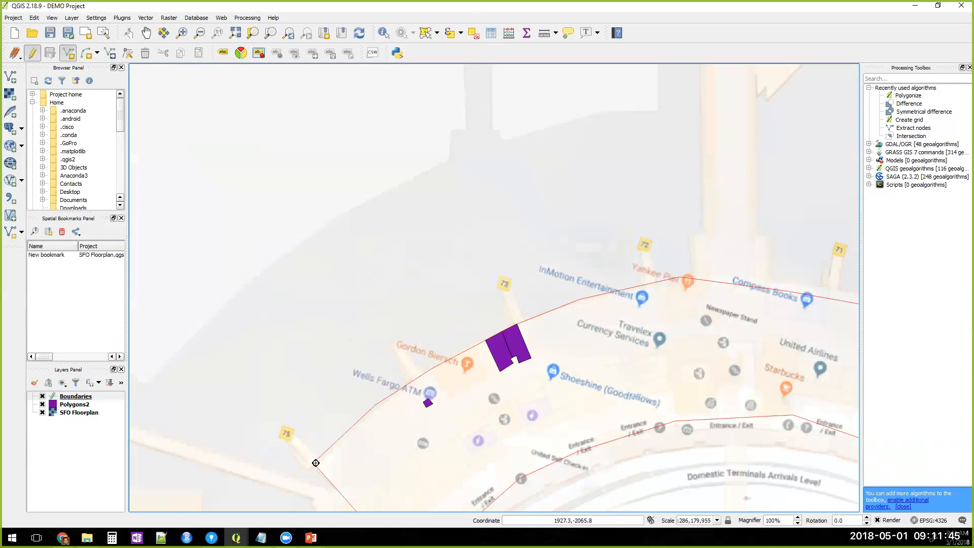
click(315, 462)
- Finish the outline with the Name Terminal 3, and save the Boundaries edits with editing ended
right_click(544, 266)
key(Tab)
text(Terminal 3)
key(Return)
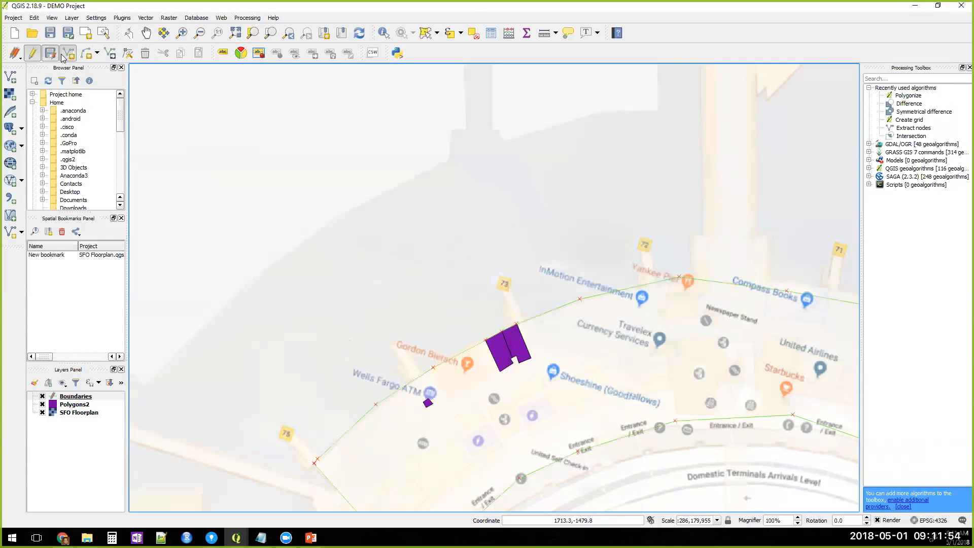
click(39, 57)
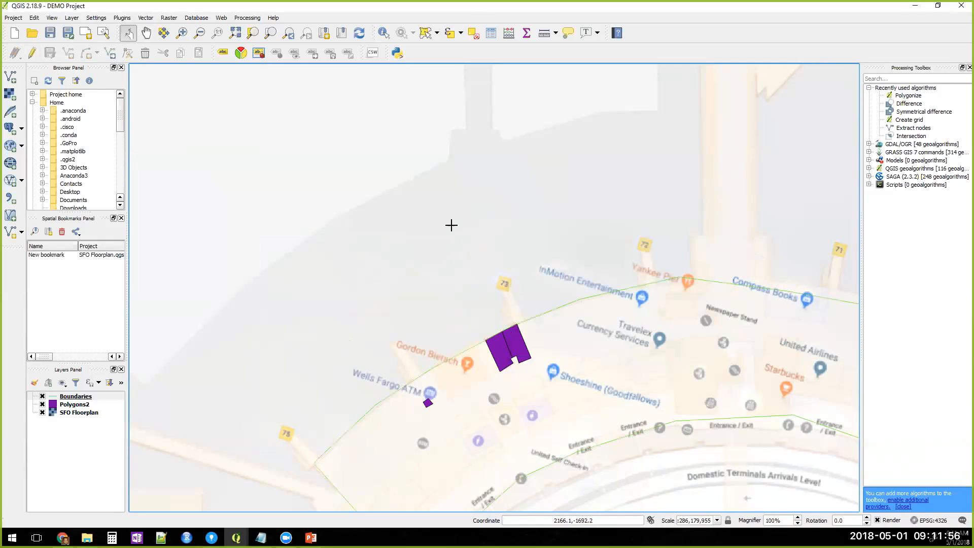
- Switch to File Explorer and open the Demo Shapefiles folder on the Desktop
scroll(452, 226, down, 1)
click(917, 6)
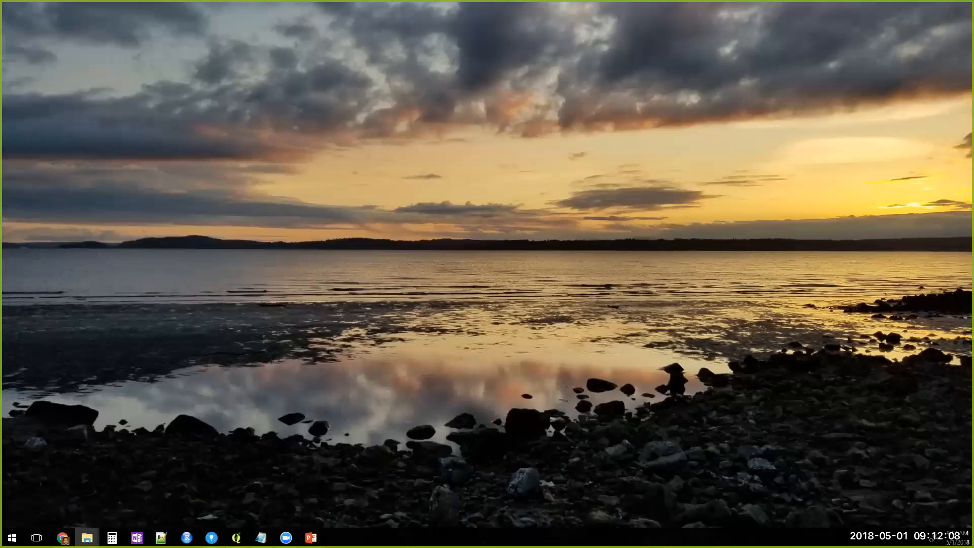
key(super+e)
click(325, 235)
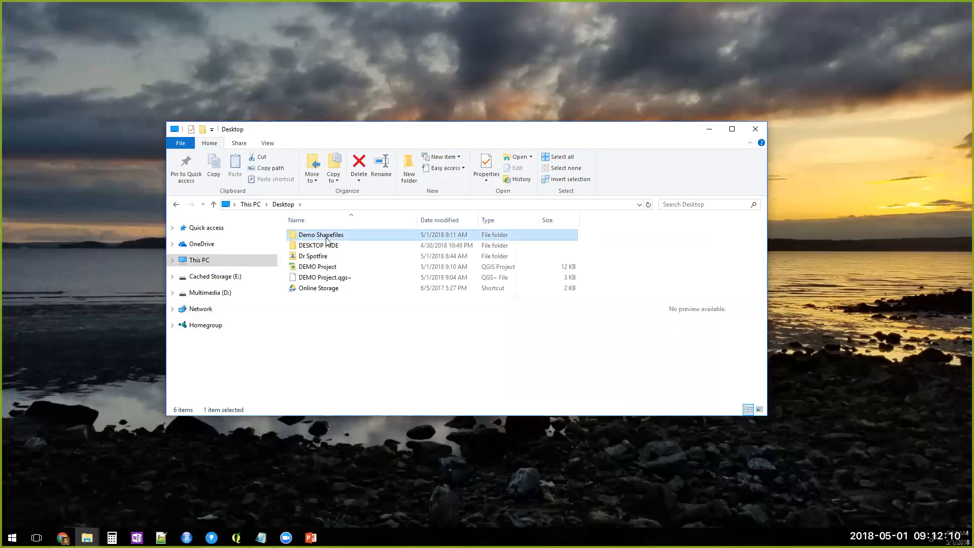
double_click(327, 237)
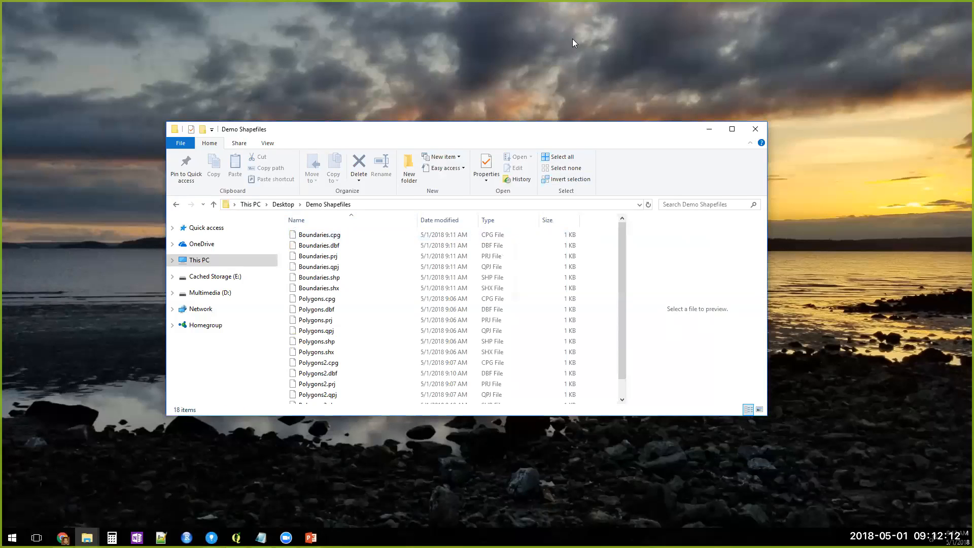
drag(572, 122, 573, 39)
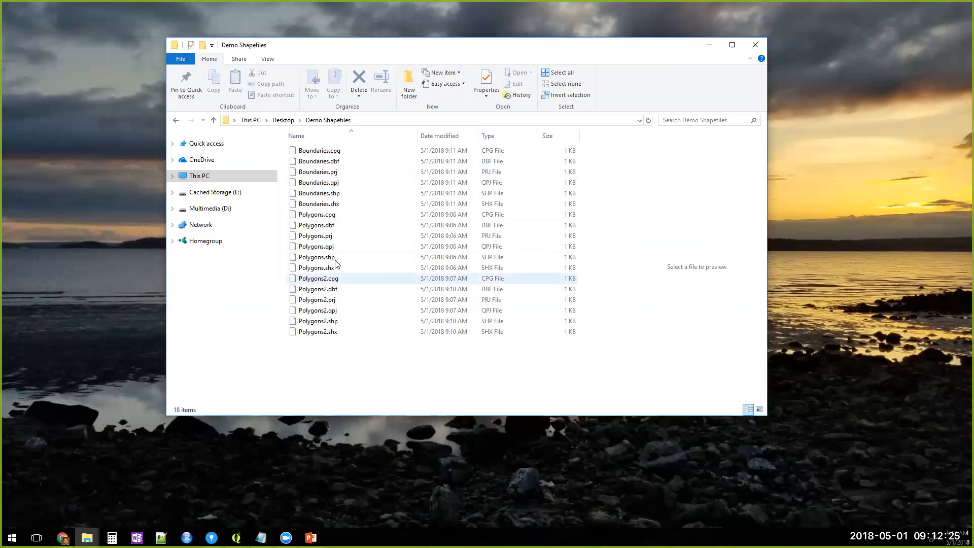
- Switch to TIBCO Spotfire and load Boundaries.shp from the Demo Shapefiles folder into it
click(349, 195)
click(212, 537)
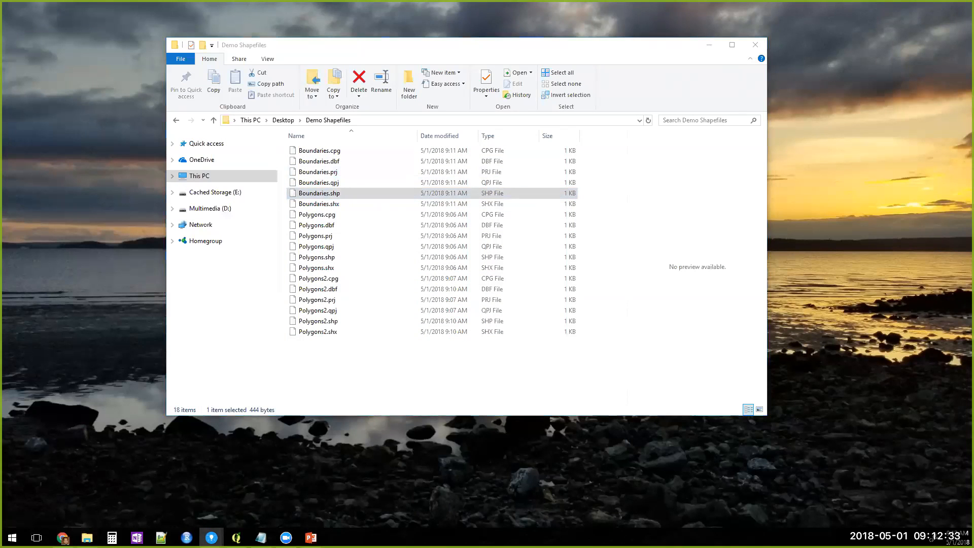
drag(325, 196, 794, 234)
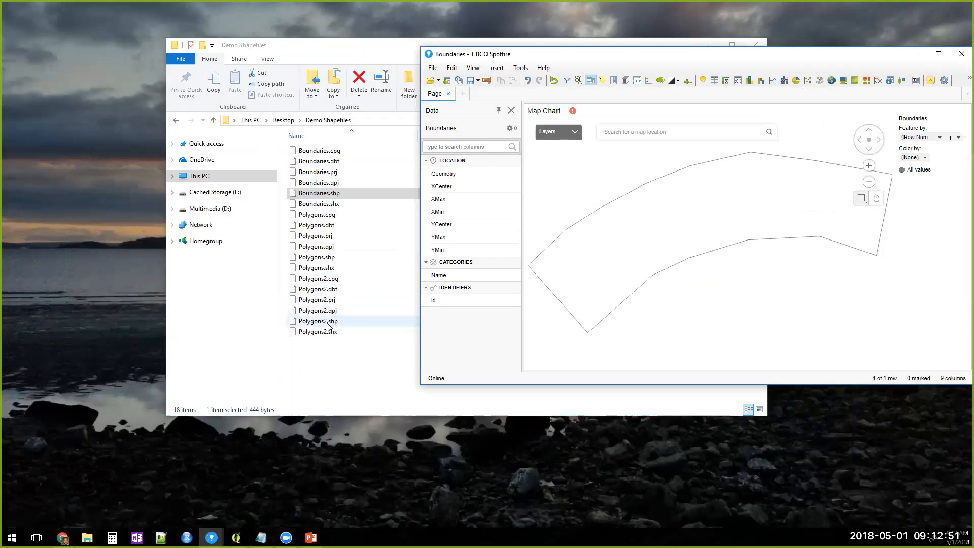
- Load Polygons2.shp into the same Spotfire analysis, maximize the window and delete the extra page created for it
click(317, 323)
drag(317, 325, 803, 307)
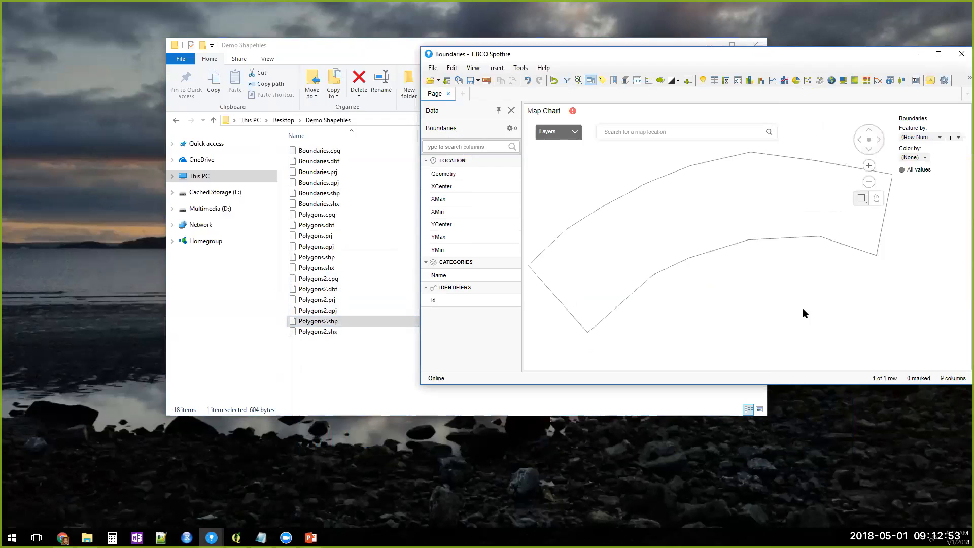
double_click(660, 57)
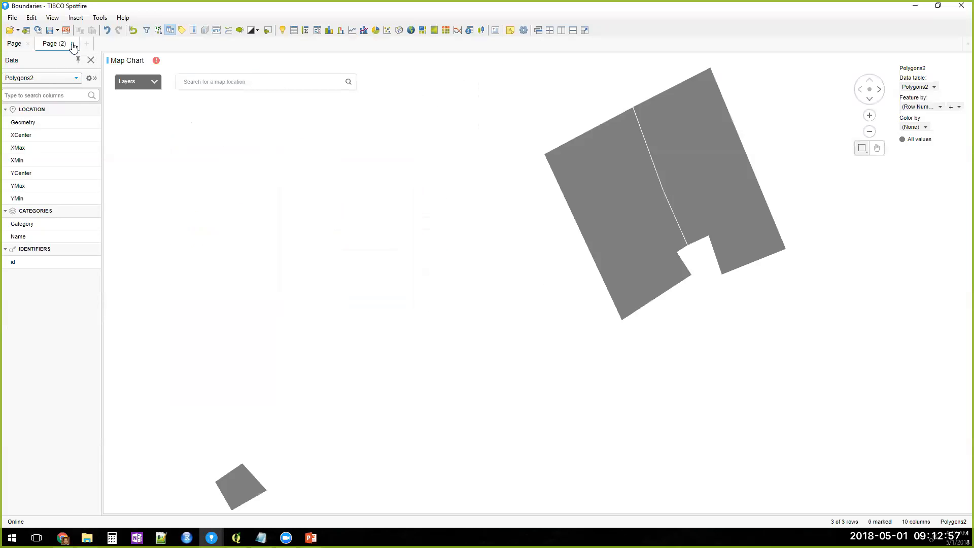
click(73, 44)
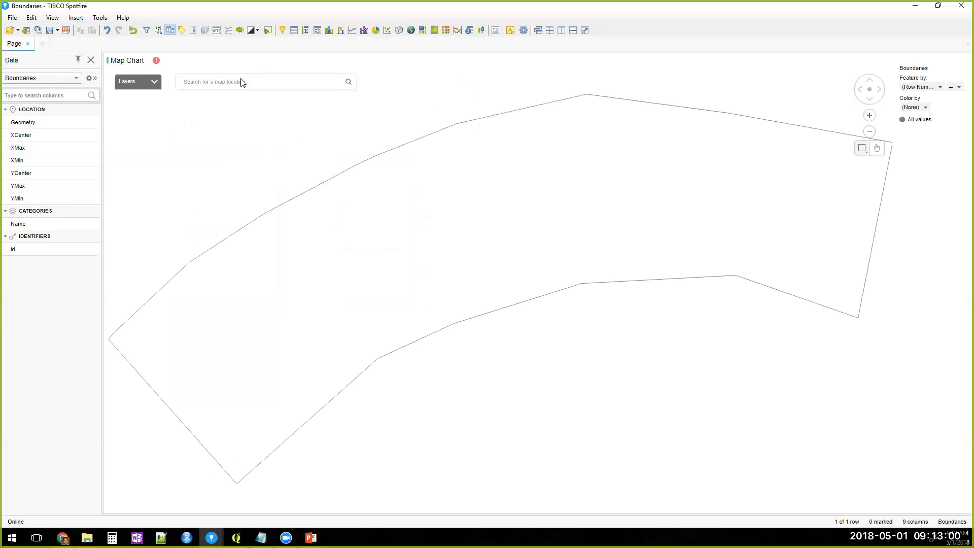
- Remove the background Map Layer from the Boundaries map chart's layers
mouse_move(155, 66)
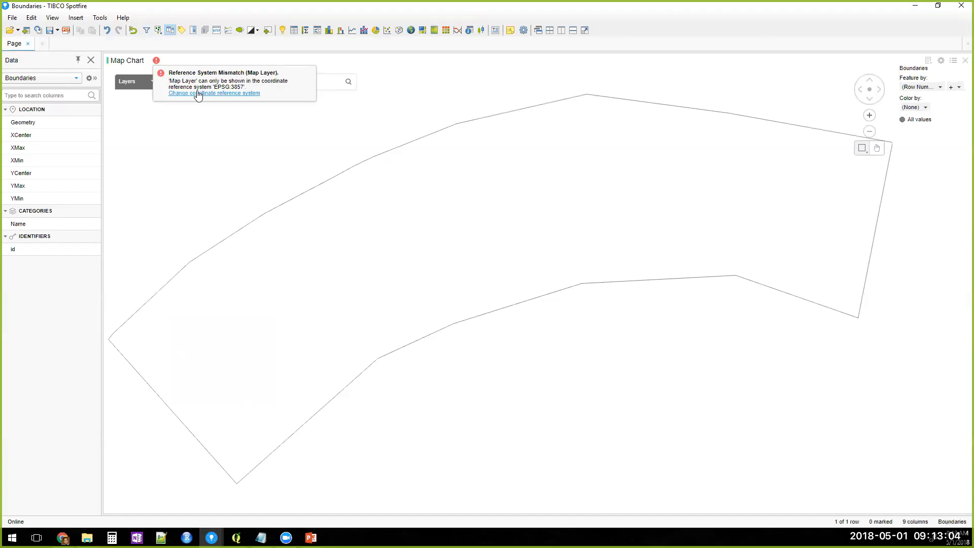
click(196, 95)
click(355, 173)
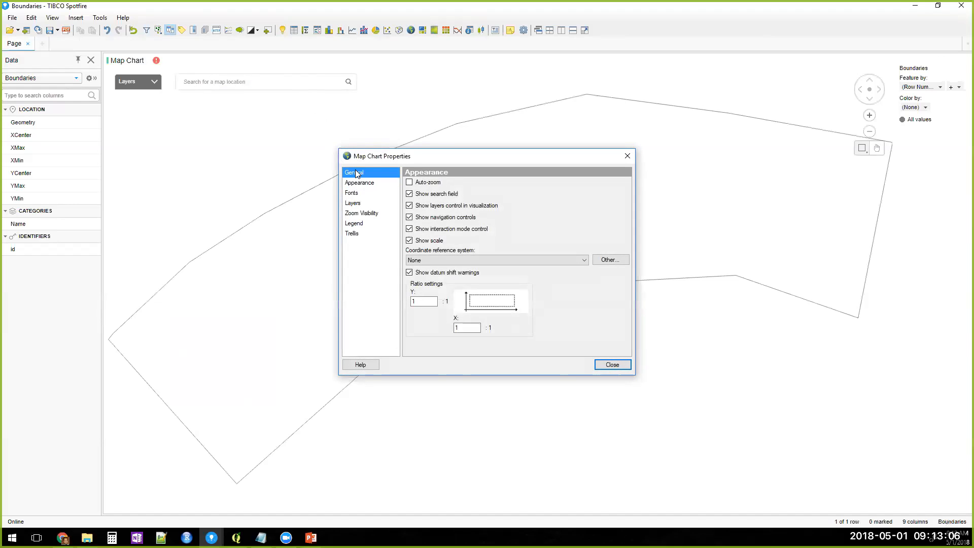
click(357, 205)
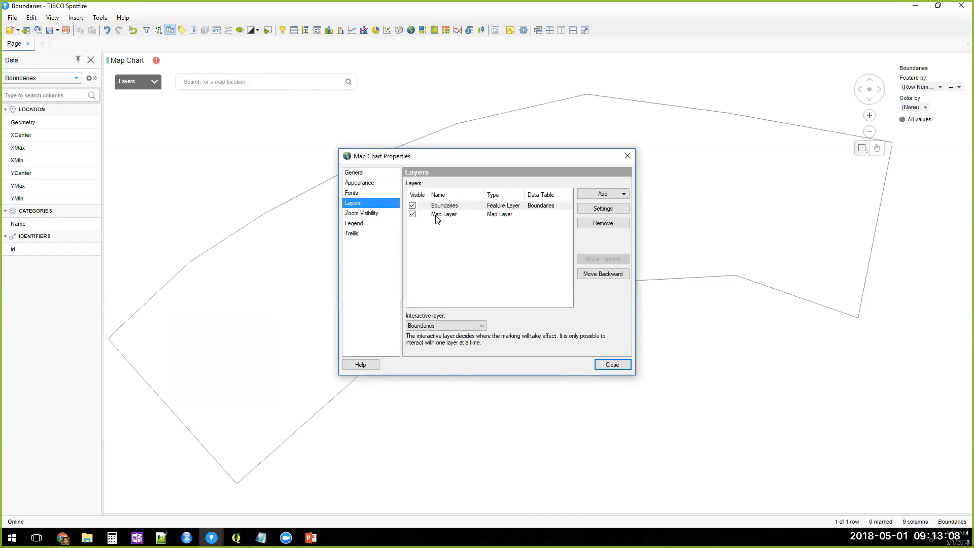
click(515, 216)
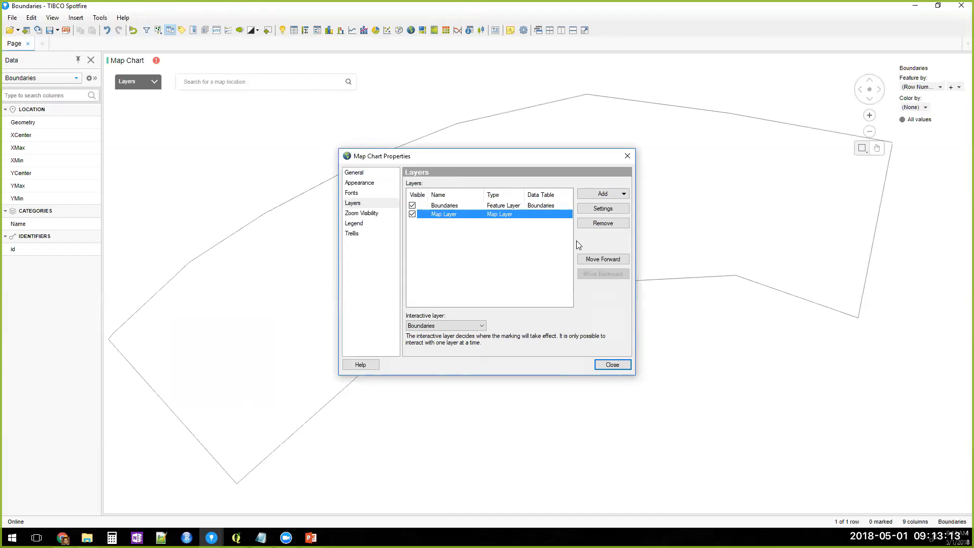
click(587, 223)
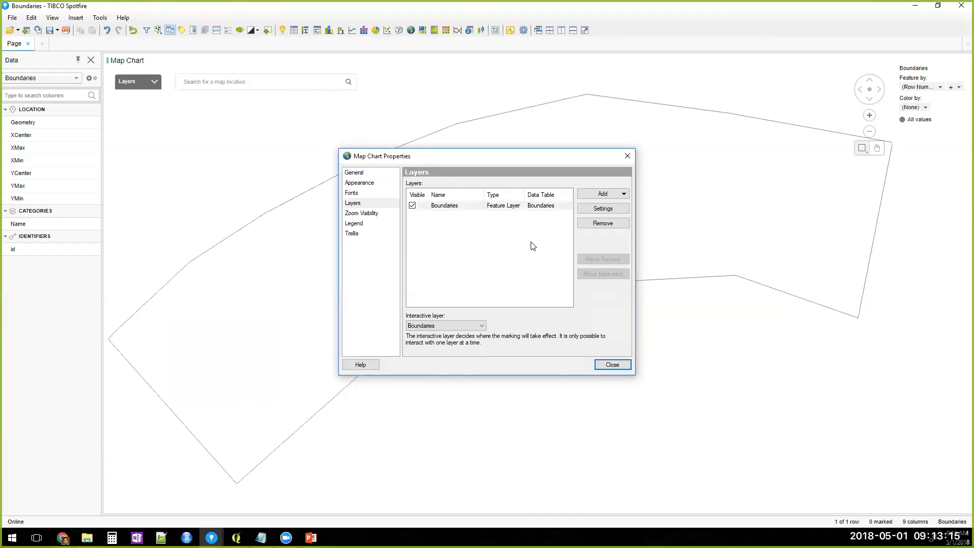
- Set the line weight of the Boundaries feature layer to 2
click(412, 206)
click(413, 206)
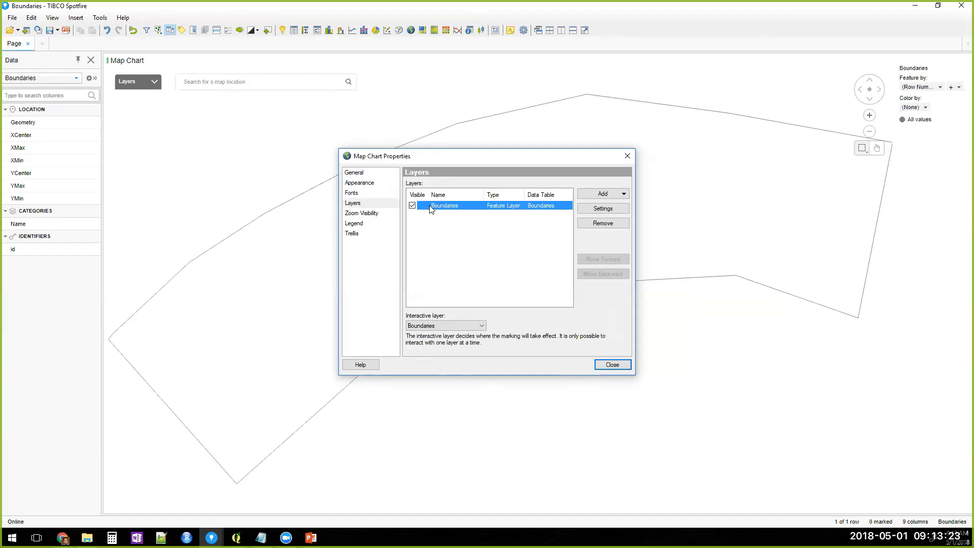
click(381, 202)
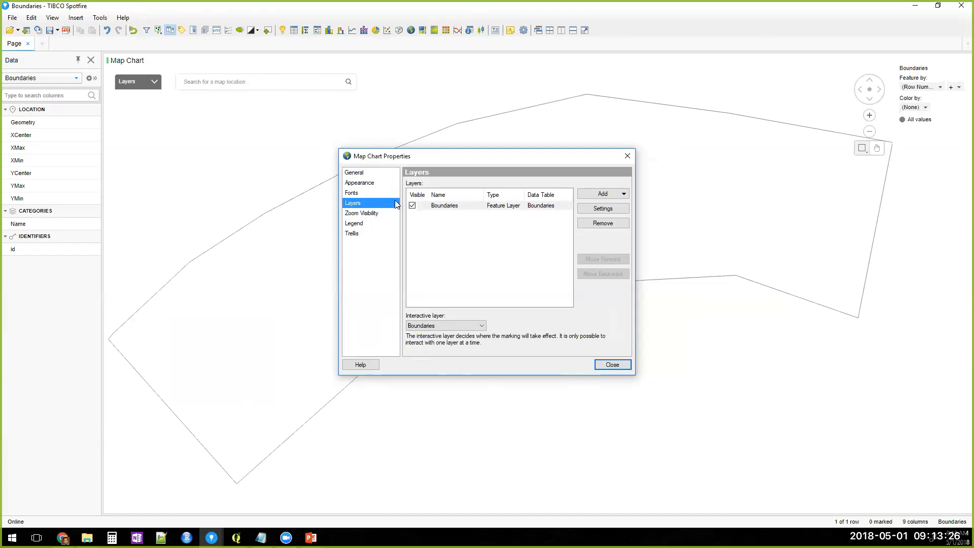
click(603, 208)
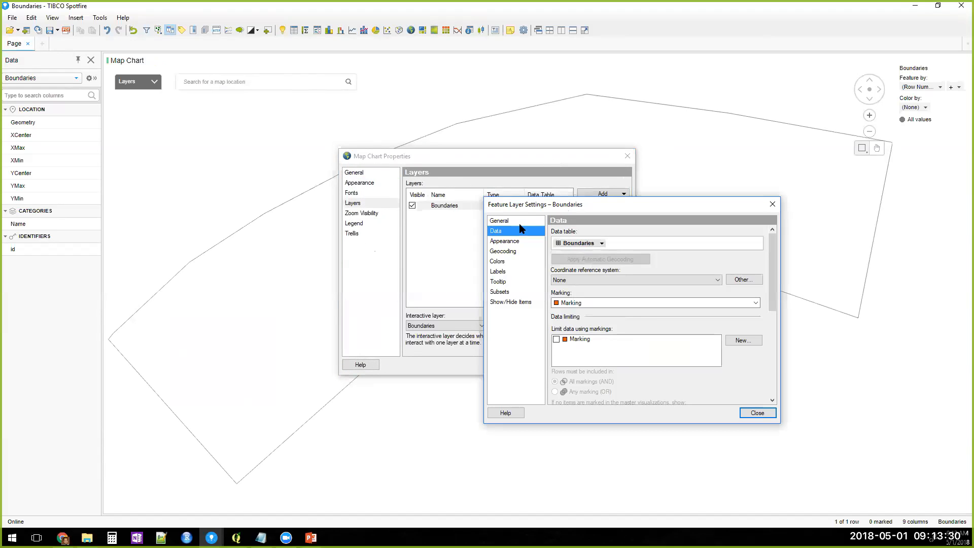
drag(774, 261, 772, 240)
click(515, 240)
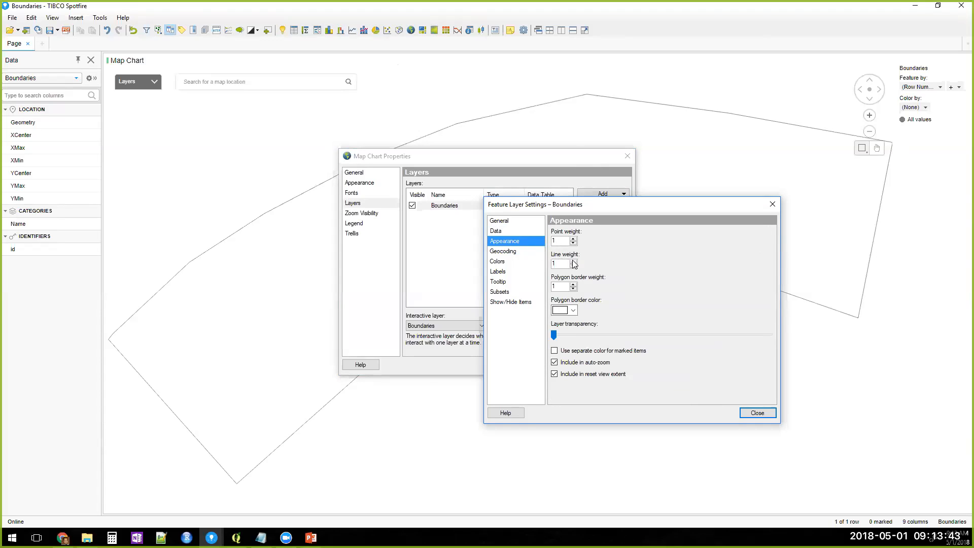
click(573, 260)
click(573, 261)
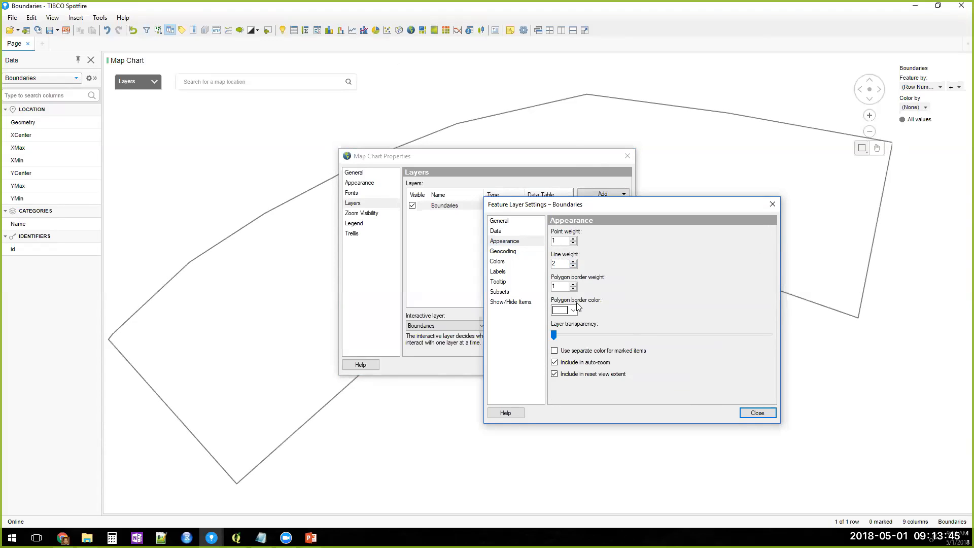
- Color all values of the Boundaries layer red and close its layer settings
click(504, 261)
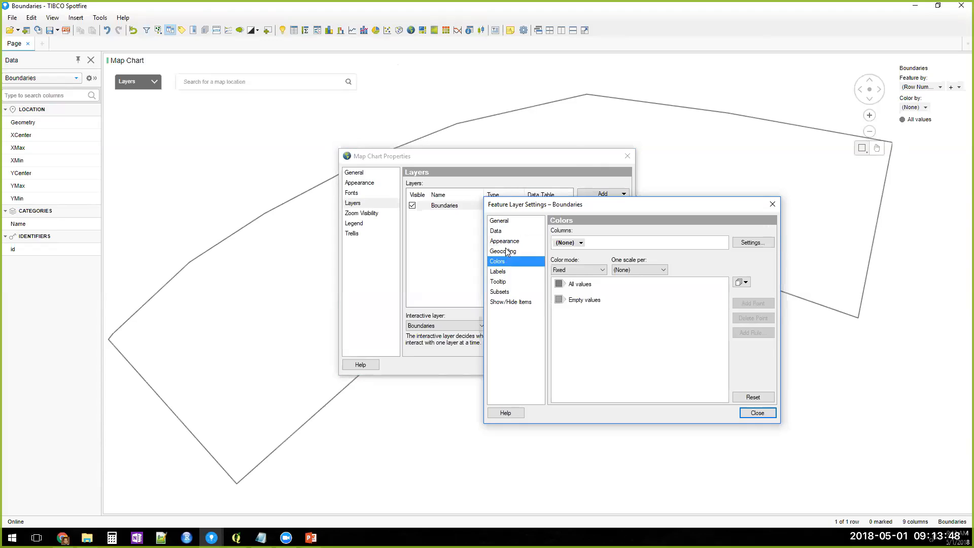
click(559, 285)
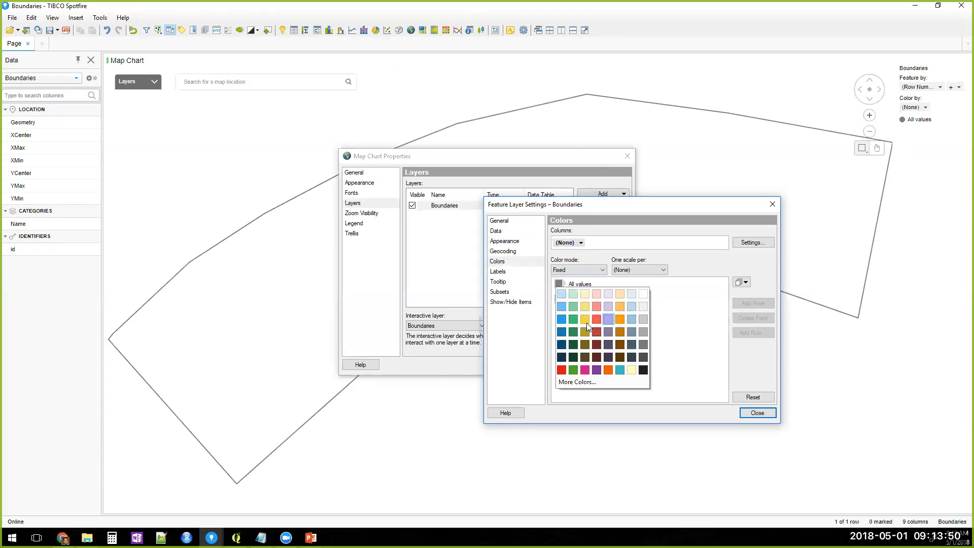
click(597, 320)
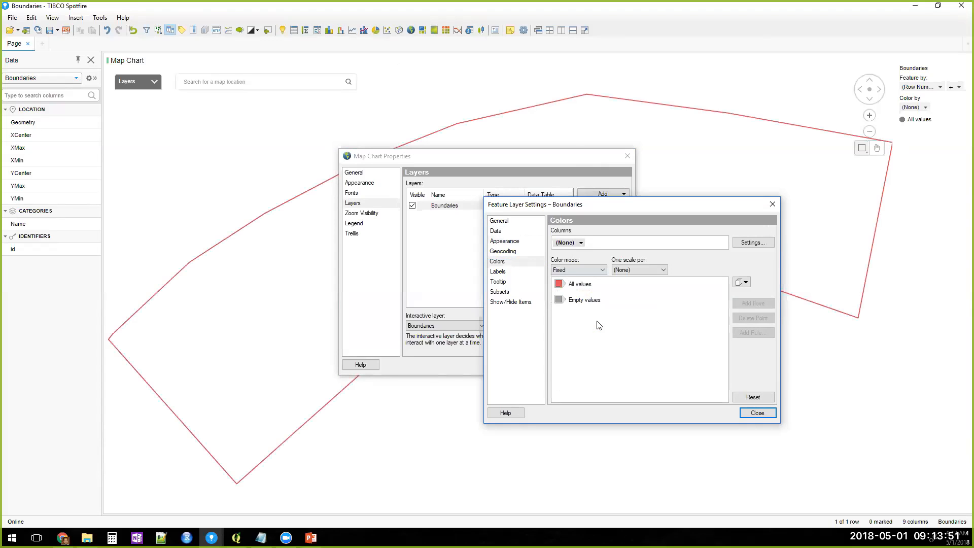
click(756, 413)
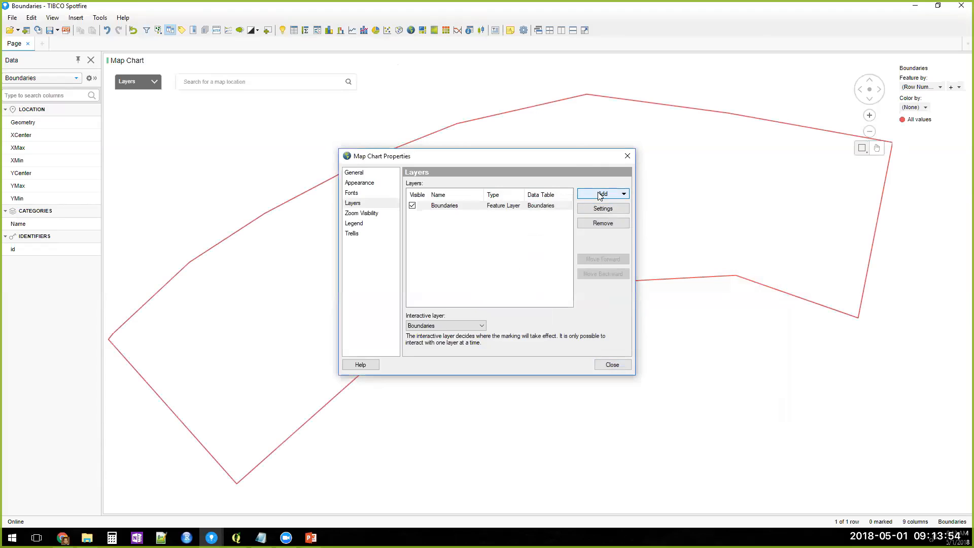
- Add Polygons2 as a feature layer to the map chart and place its settings window beside the chart properties window
click(619, 197)
mouse_move(628, 217)
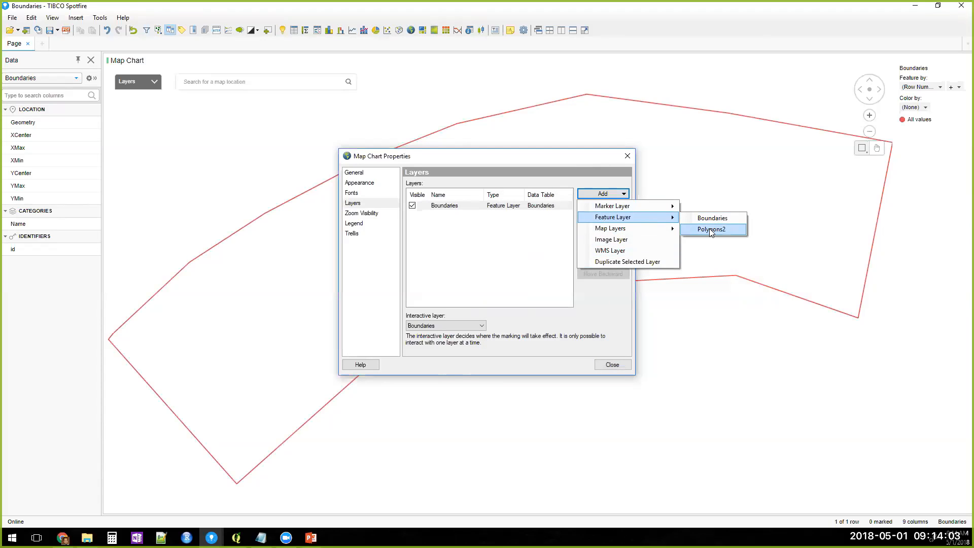
click(709, 229)
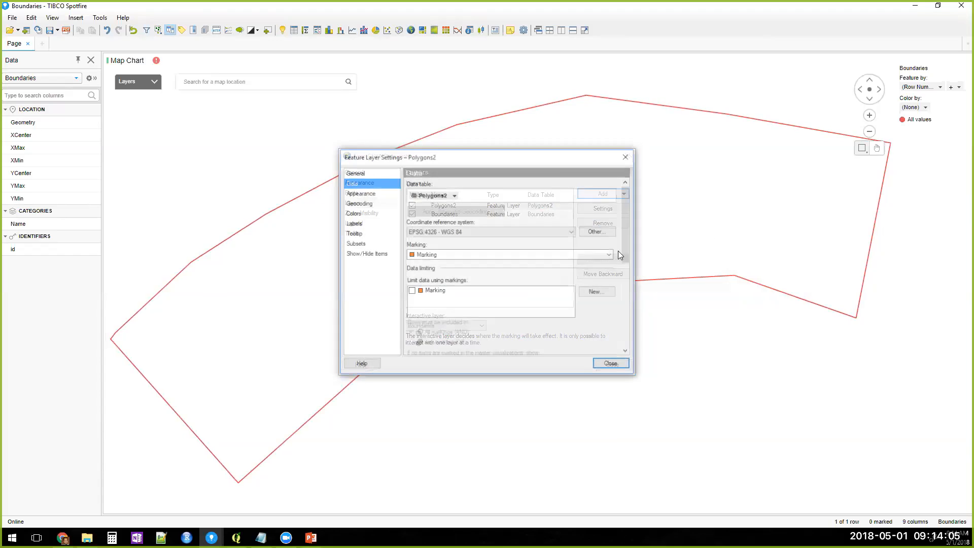
drag(556, 166, 758, 179)
click(508, 176)
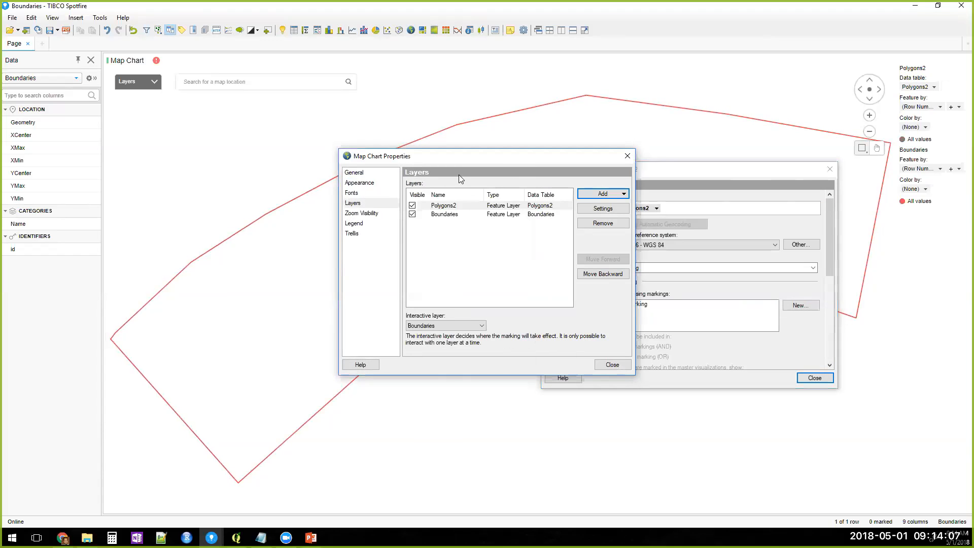
drag(432, 155, 259, 217)
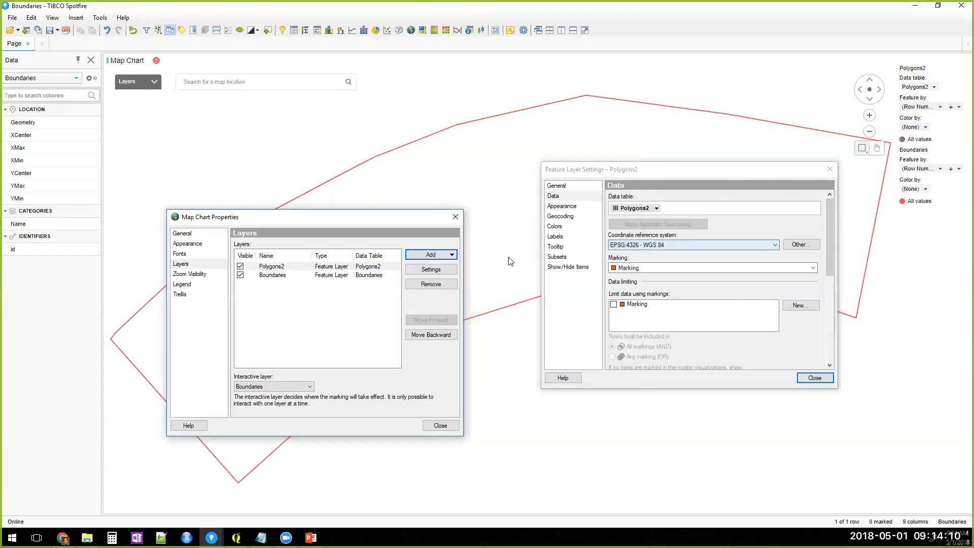
- Select None as the map chart's coordinate reference system in its appearance properties
click(190, 244)
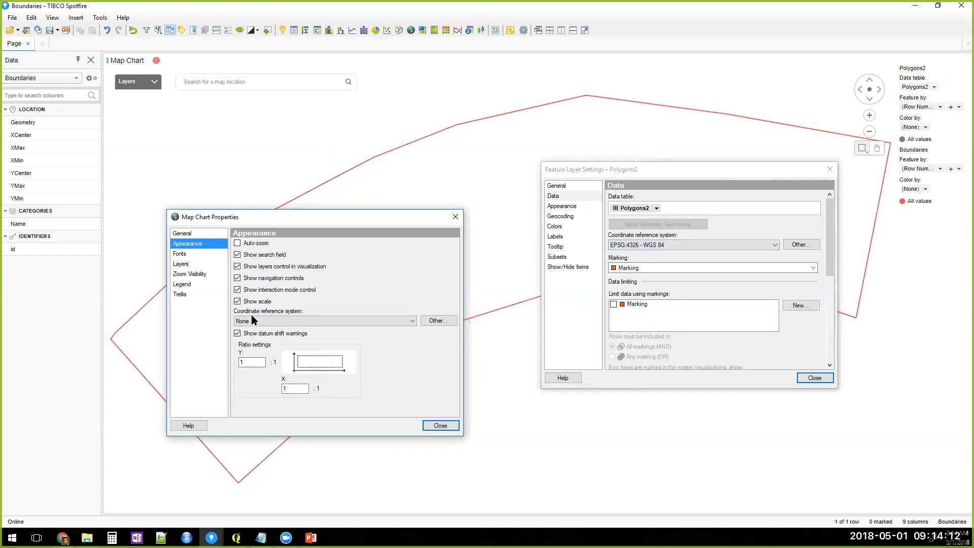
click(253, 321)
click(266, 331)
click(267, 321)
click(264, 329)
- Set the Polygons2 layer's coordinate reference system to None and move the chart properties window clear of the polygons
click(654, 244)
click(633, 261)
click(629, 246)
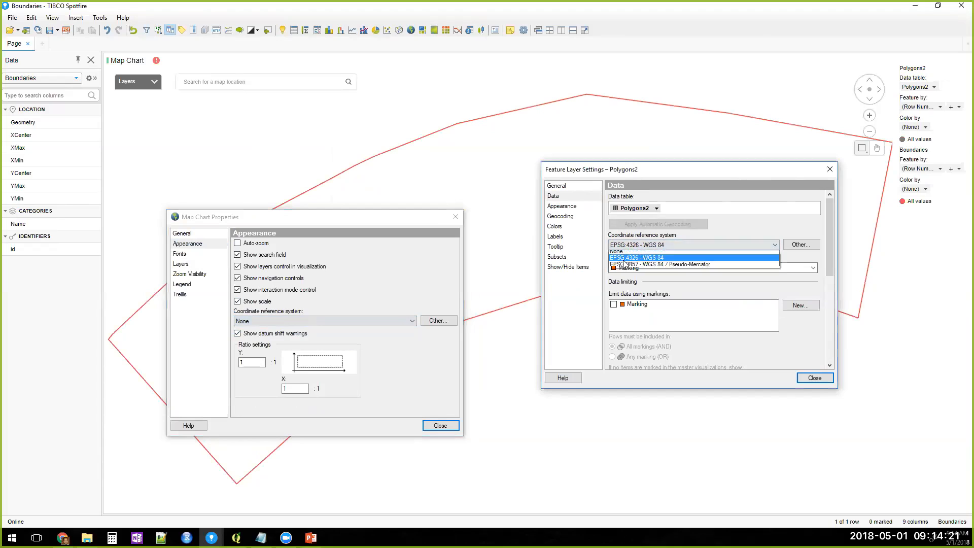
click(624, 254)
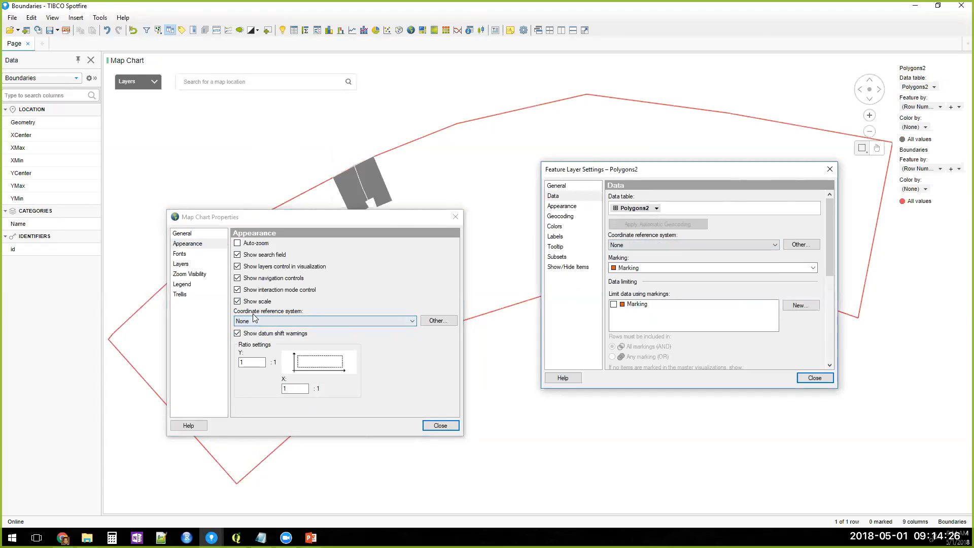
drag(252, 217, 283, 201)
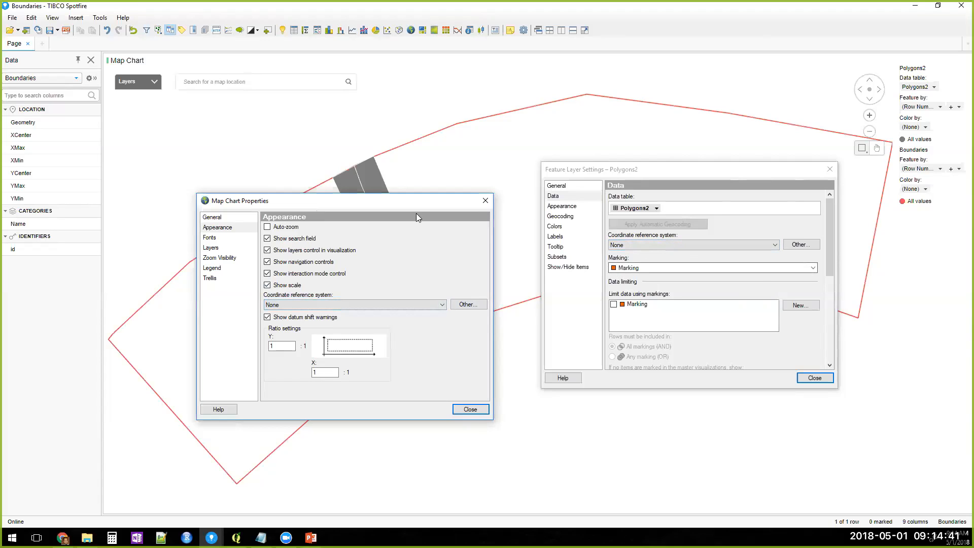
drag(420, 203, 428, 284)
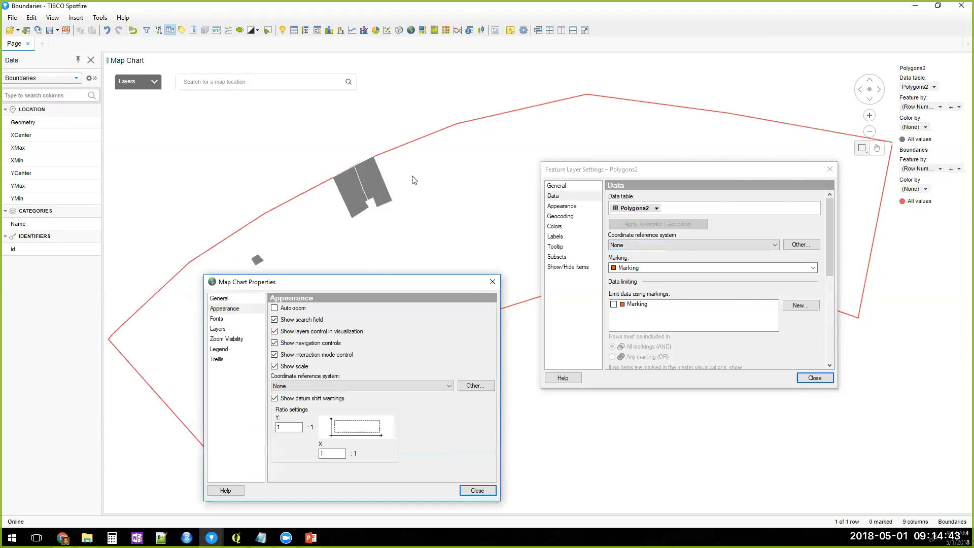
- Label the Polygons2 features by the Name column
click(580, 237)
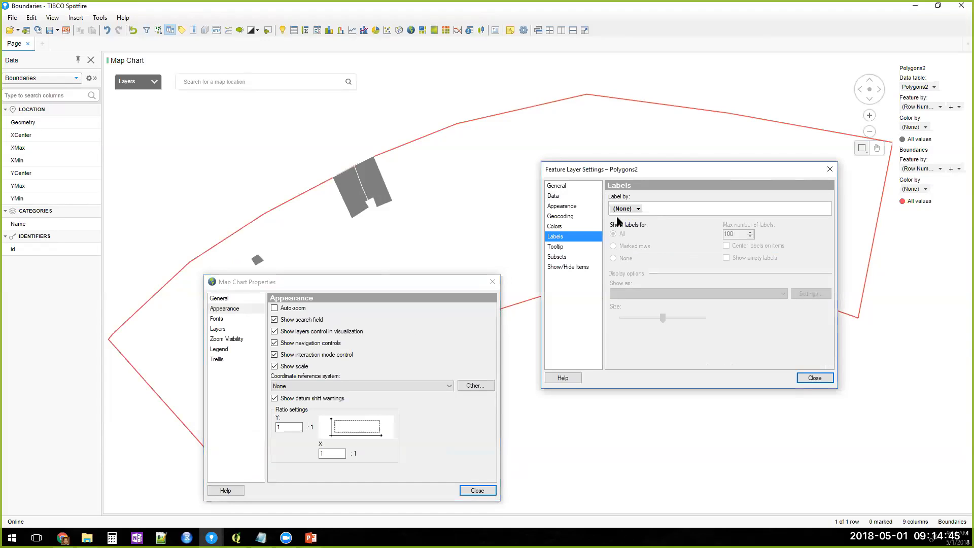
click(639, 208)
click(640, 261)
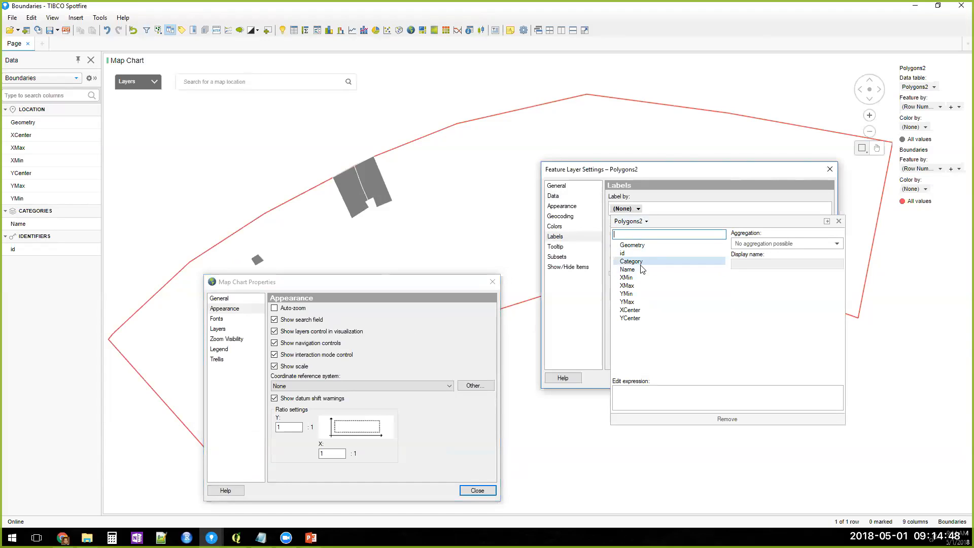
click(642, 270)
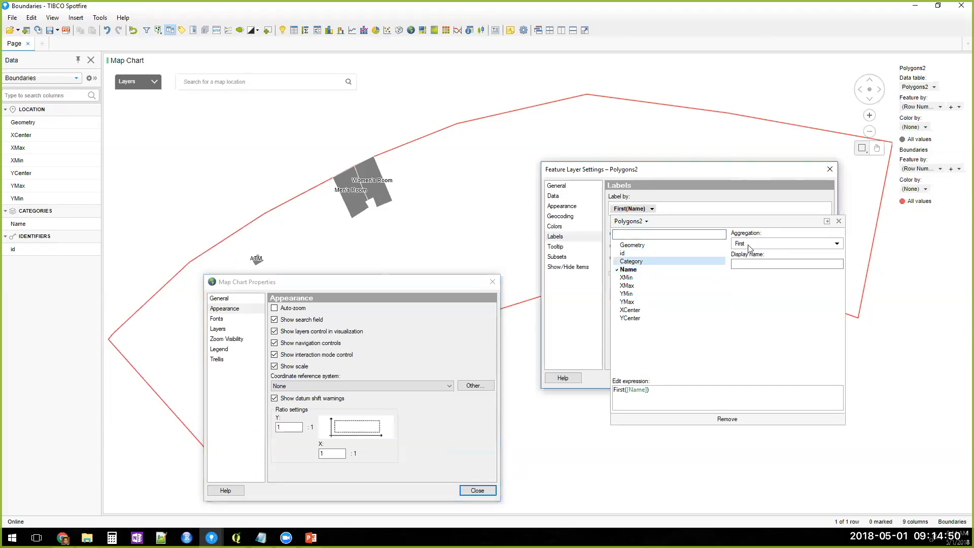
click(741, 200)
- Make Polygons2 the interactive layer of the map chart and close the Polygons2 layer settings
drag(432, 278, 463, 197)
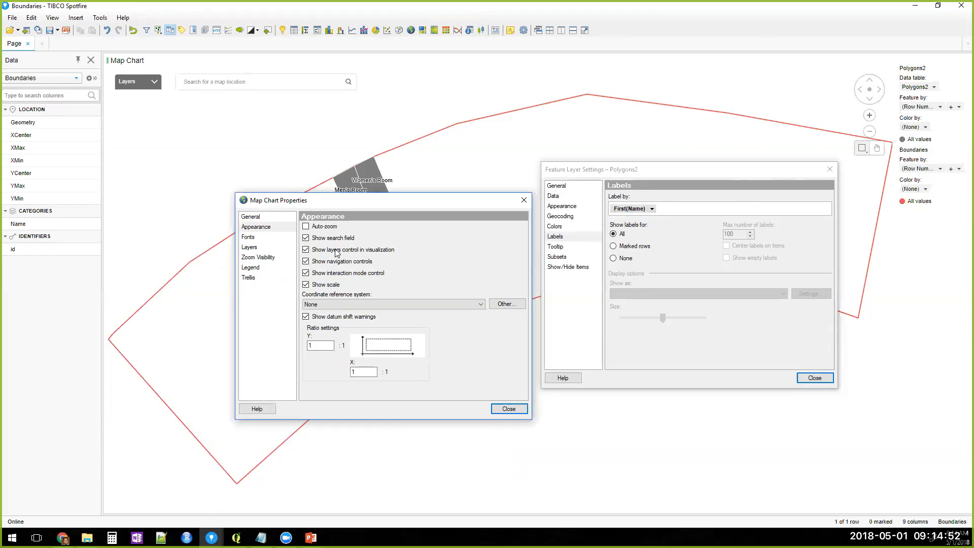
click(248, 248)
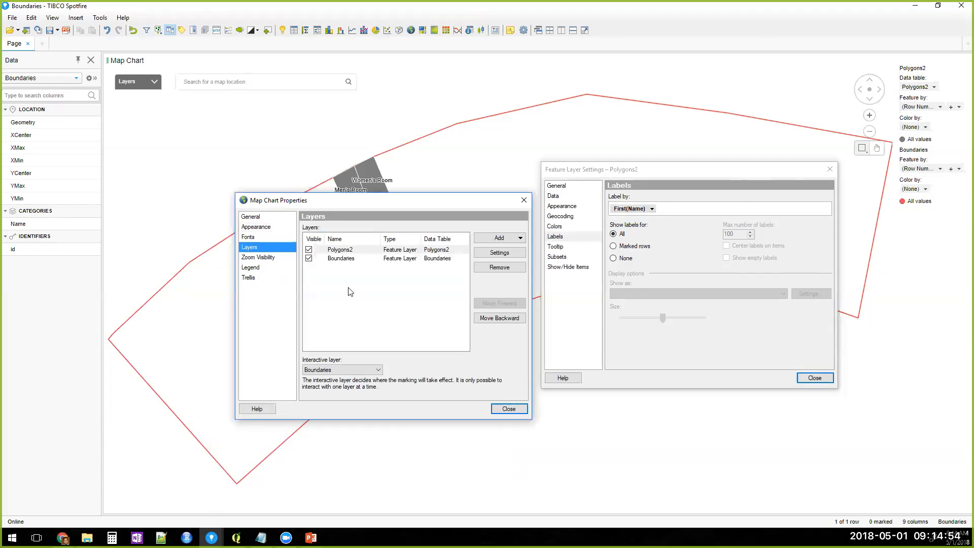
click(350, 370)
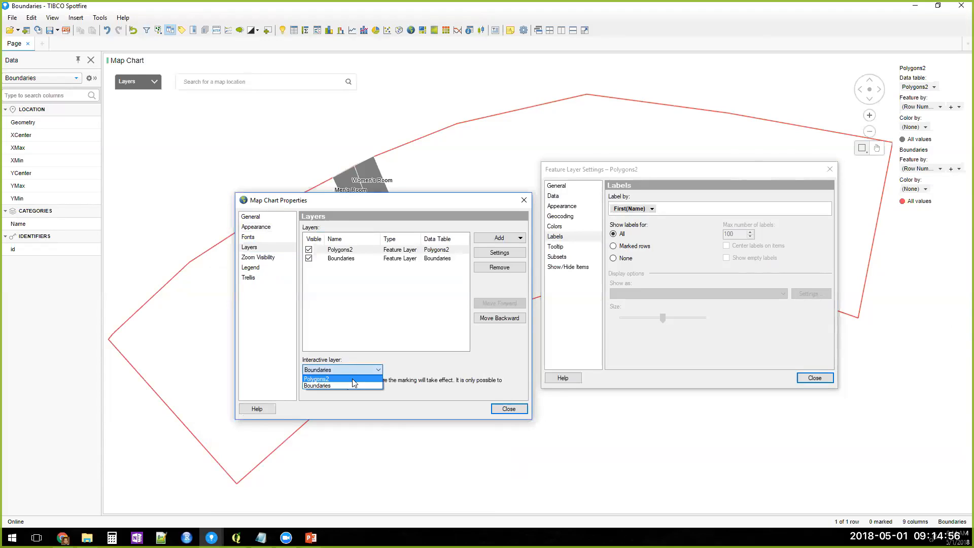
click(353, 379)
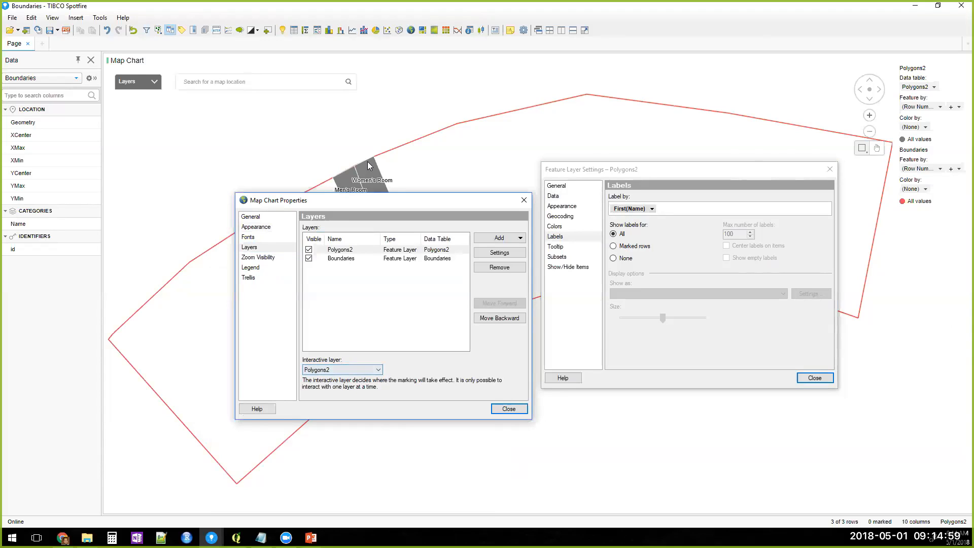
click(331, 366)
click(471, 365)
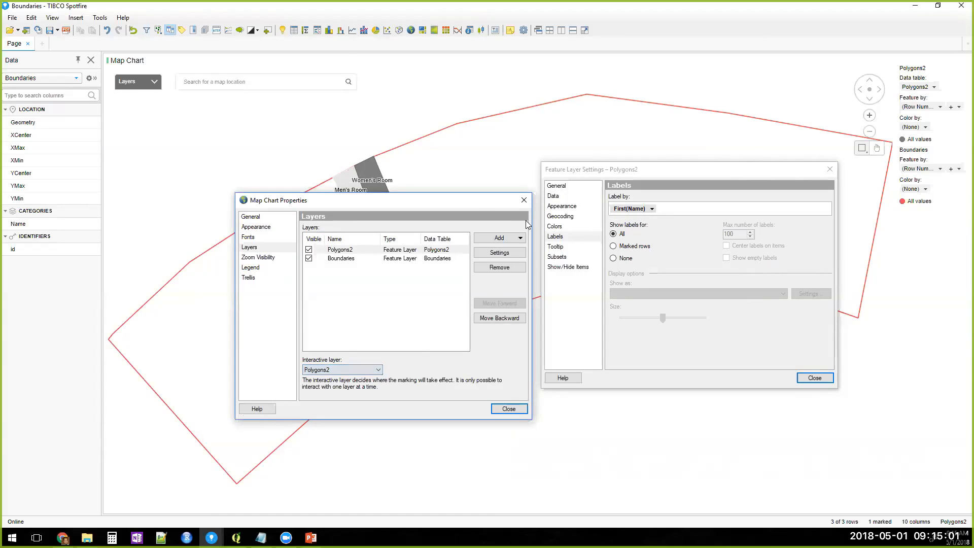
click(813, 378)
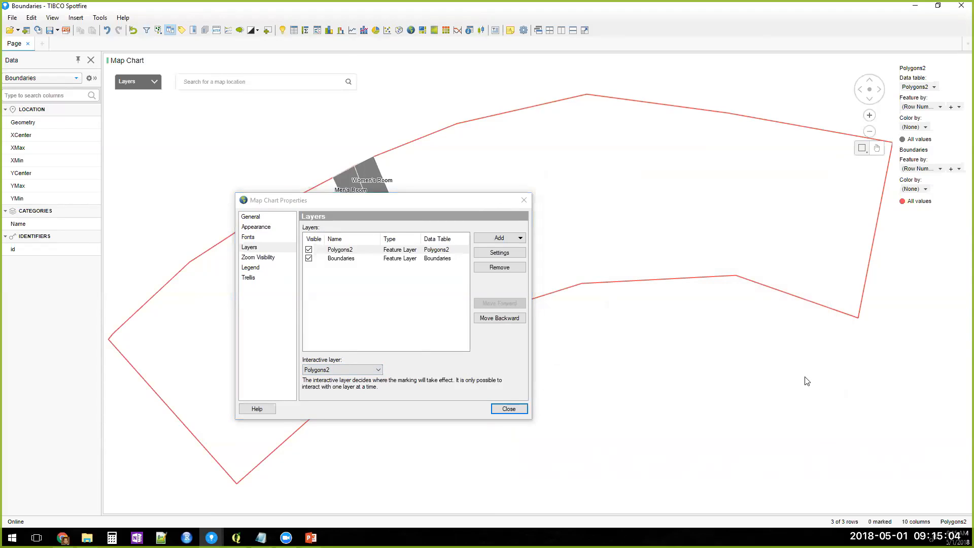
- Add an image layer, check the SFO Floorplan file's pixel dimensions, and load SFO Floorplan.png as the background image
click(512, 241)
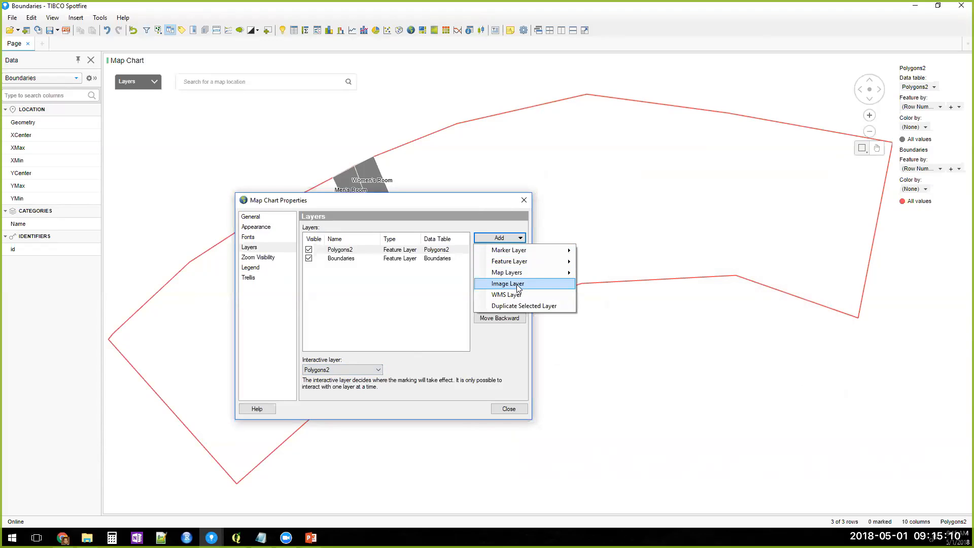
click(517, 285)
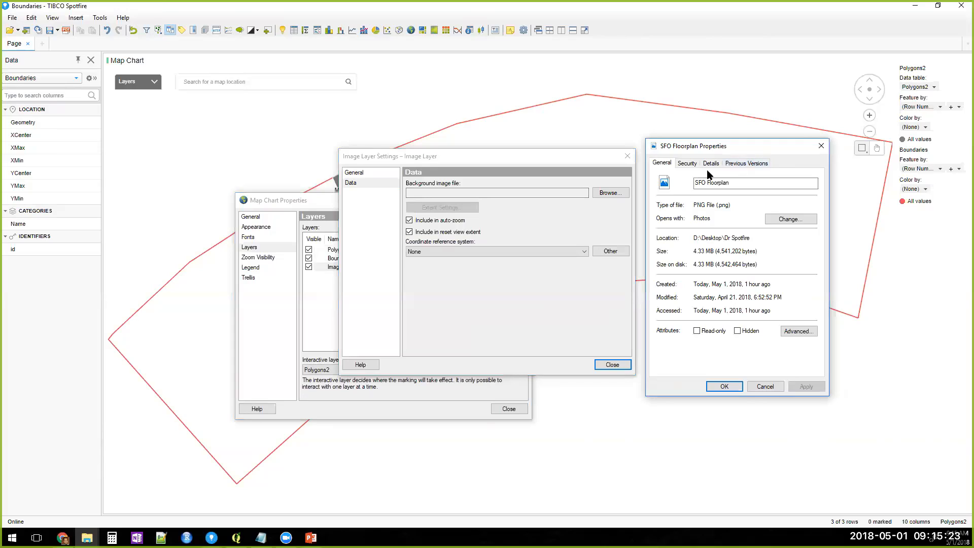
click(712, 163)
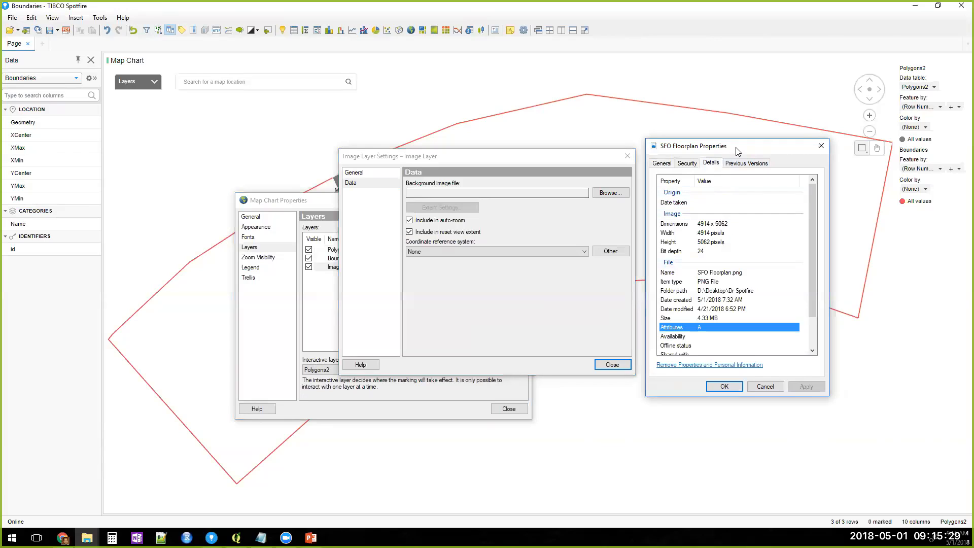
click(608, 232)
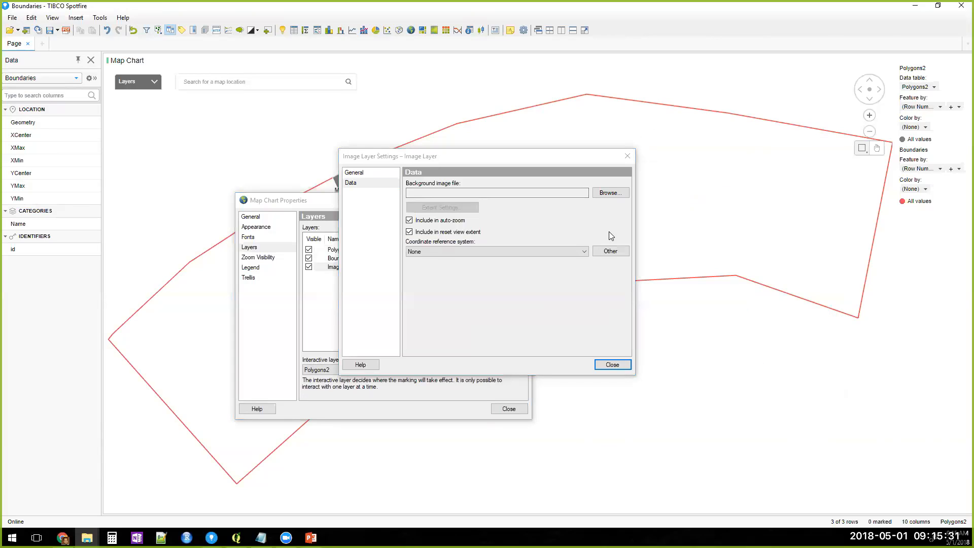
click(621, 192)
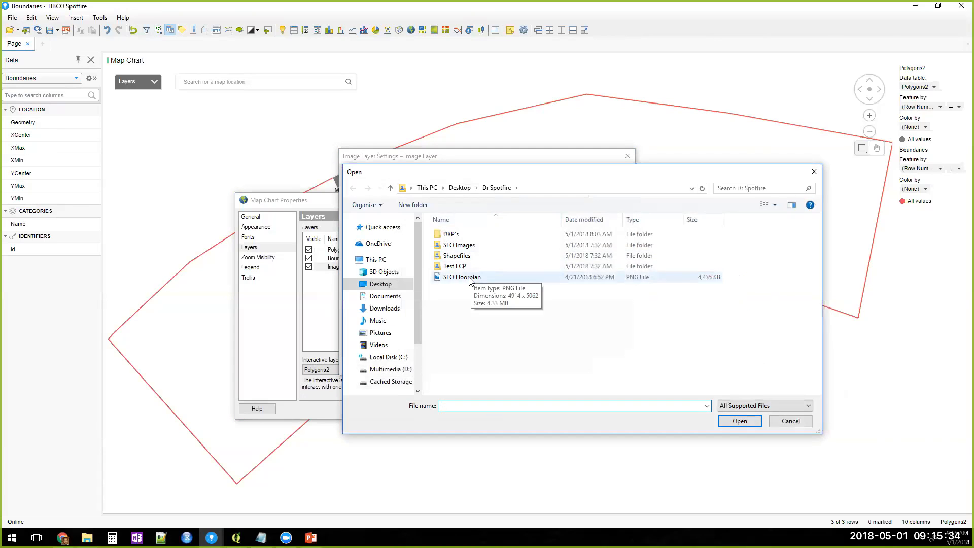
double_click(470, 278)
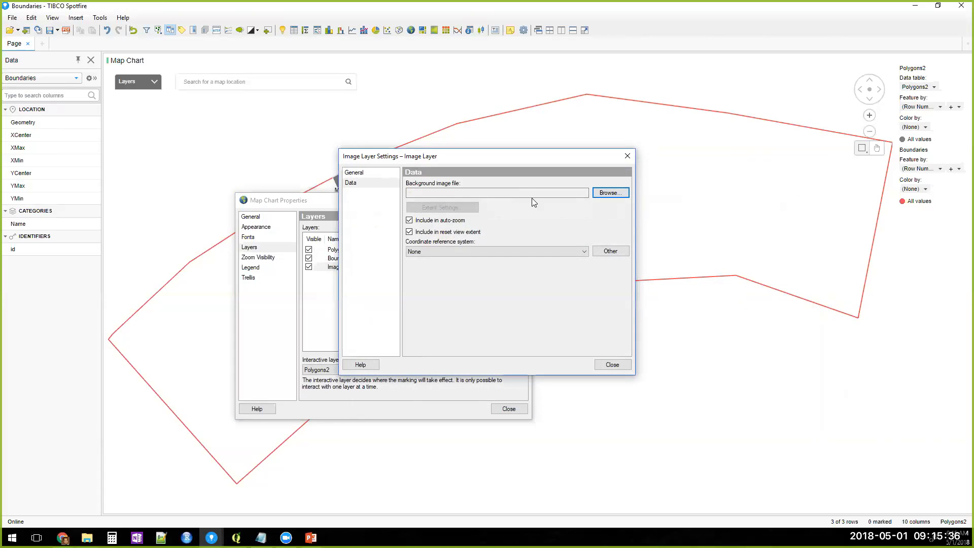
- Set the image layer's extent to Y high 0 and X low 0
click(476, 208)
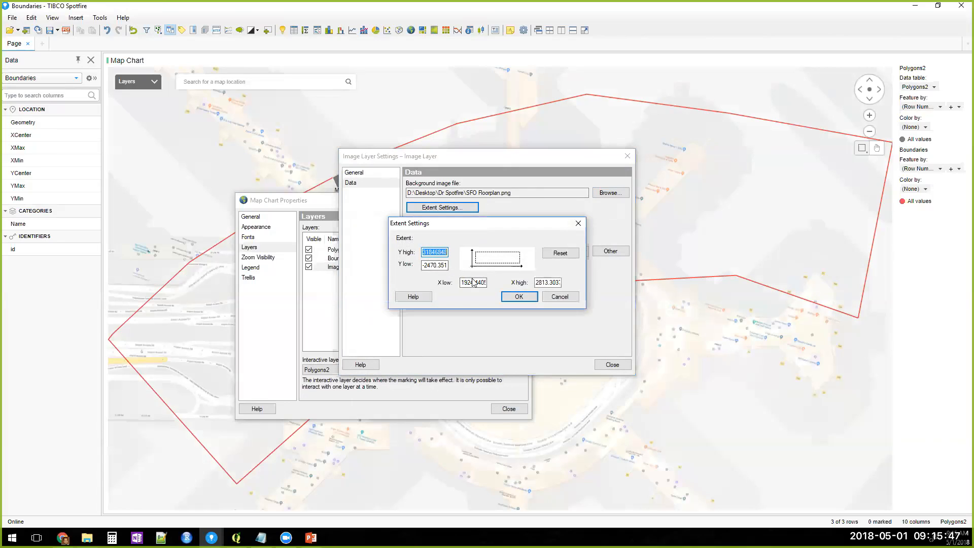
click(433, 253)
double_click(434, 253)
double_click(471, 282)
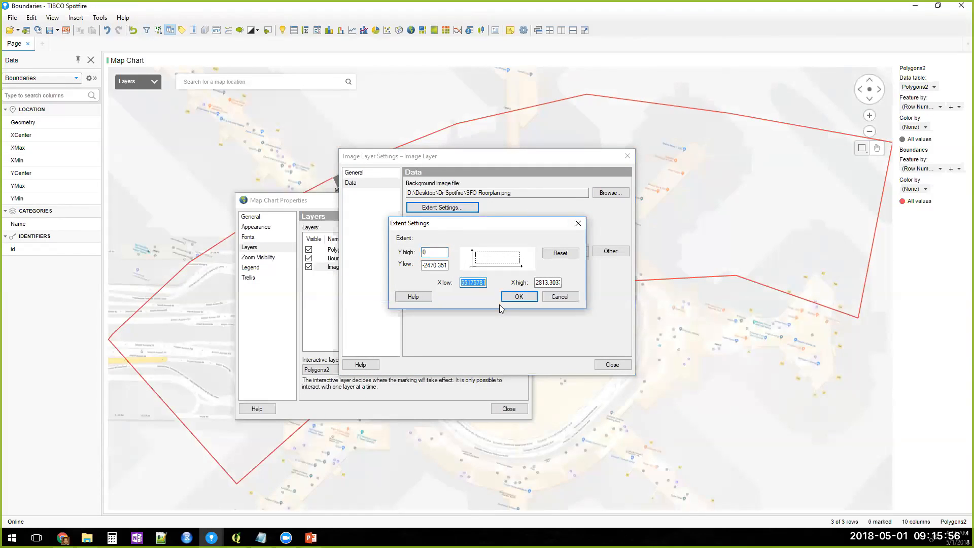
text(0)
- Look up the floorplan image's pixel height in its file properties and set the extent's Y low to -5062
double_click(433, 264)
key(alt+Tab)
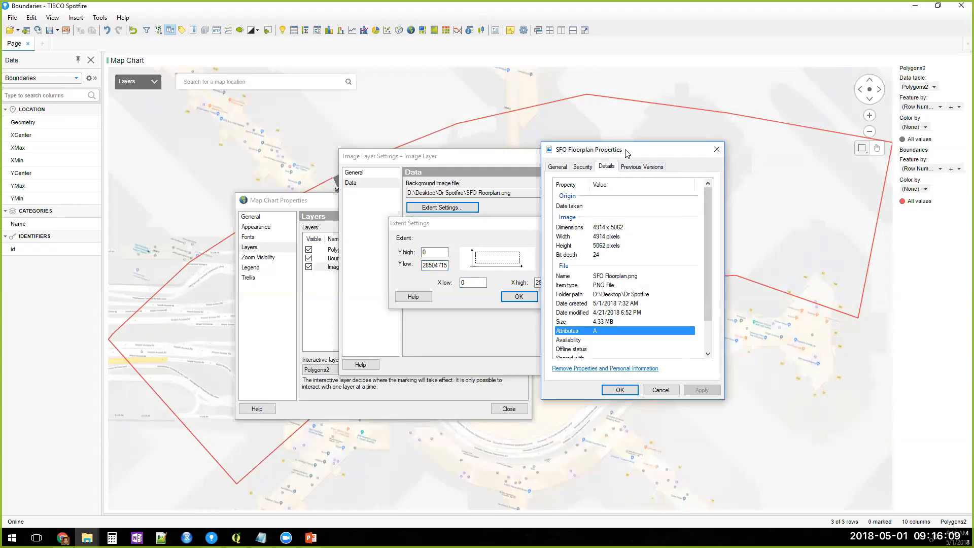
key(Escape)
click(432, 264)
double_click(433, 265)
text(-5062)
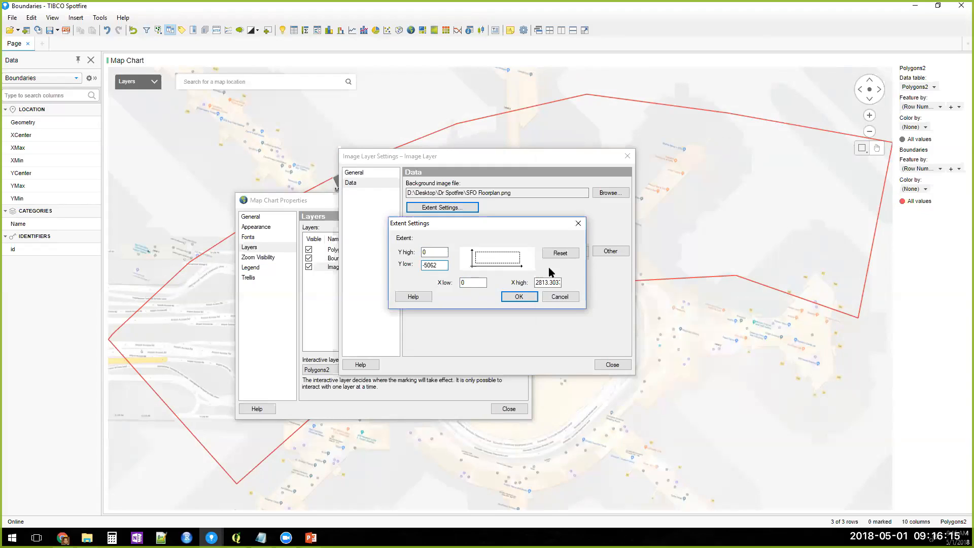
- Look up the floorplan image's pixel width, set the extent's X high to 4914 and apply the extent settings
click(550, 282)
key(alt+Tab)
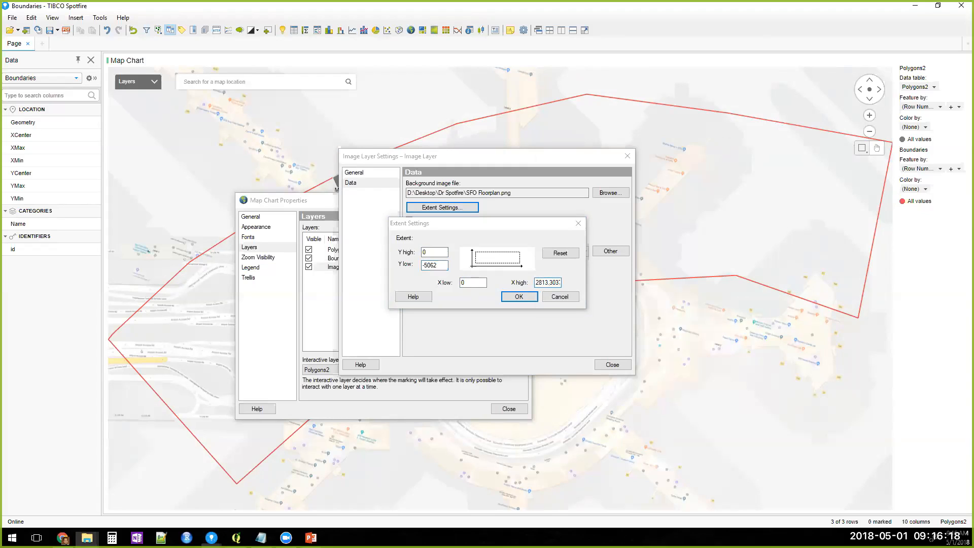
key(alt+Tab)
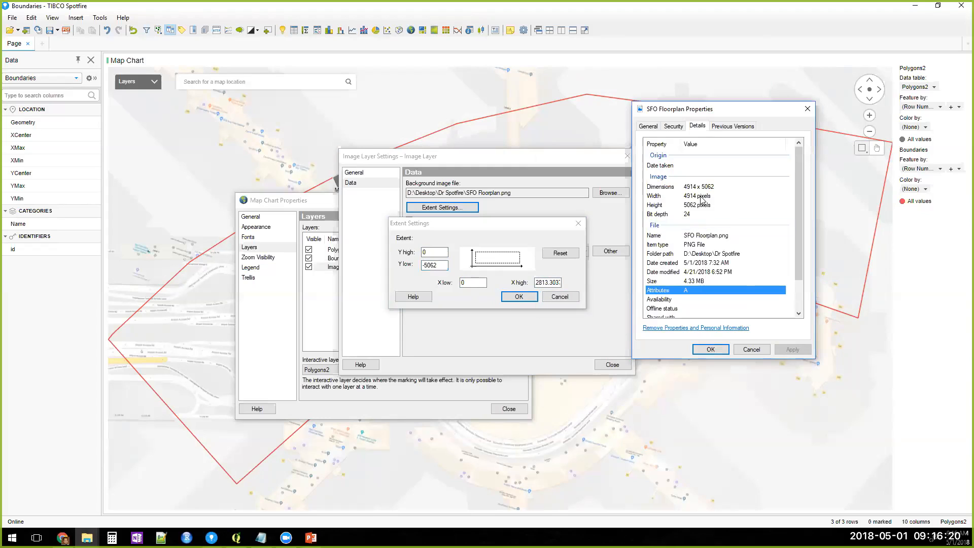
key(alt+Tab)
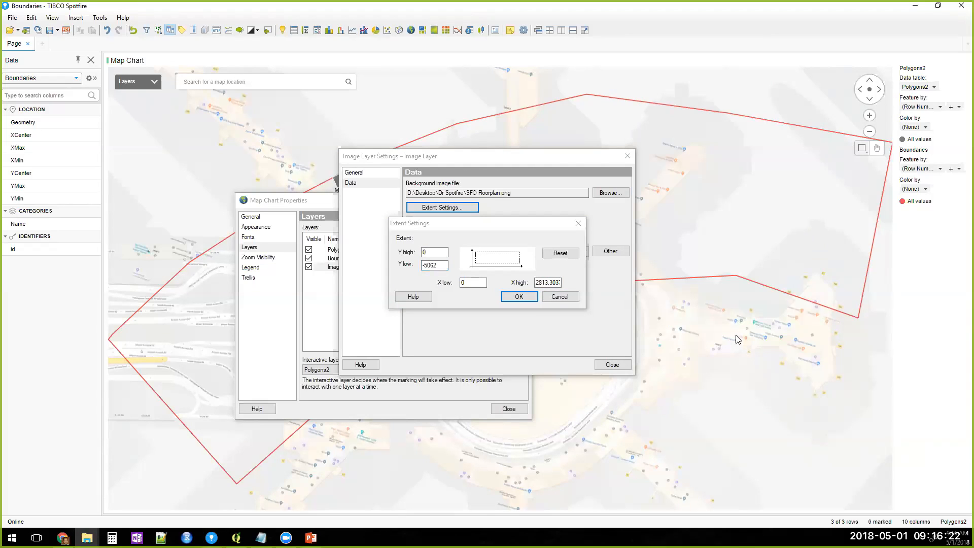
click(551, 282)
key(ctrl+a)
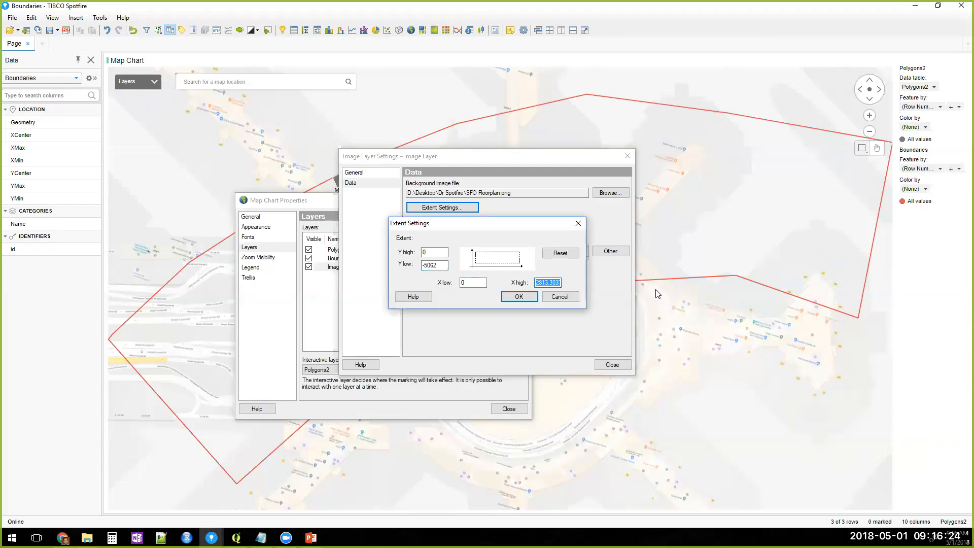
text(4914)
click(508, 298)
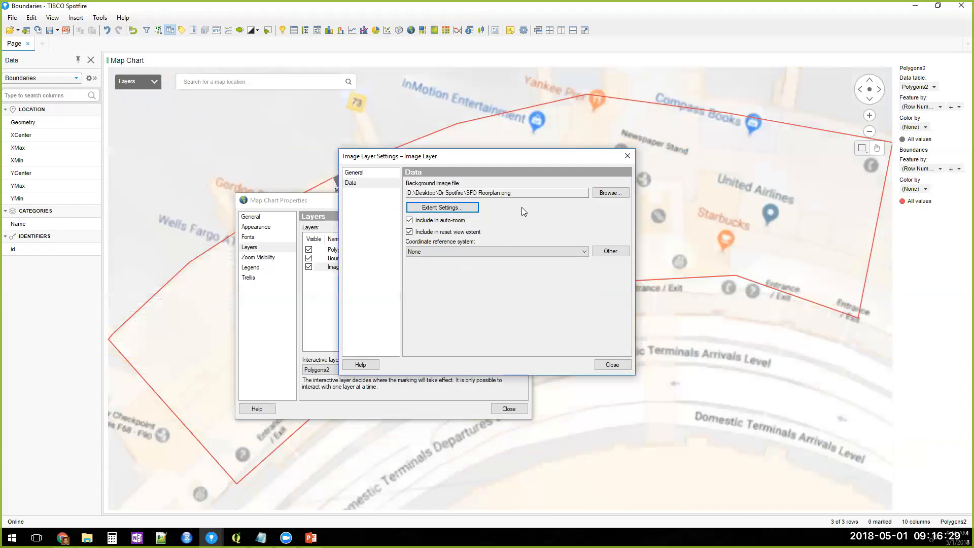
- Close the image layer settings and the map chart properties to show the layered map
click(613, 364)
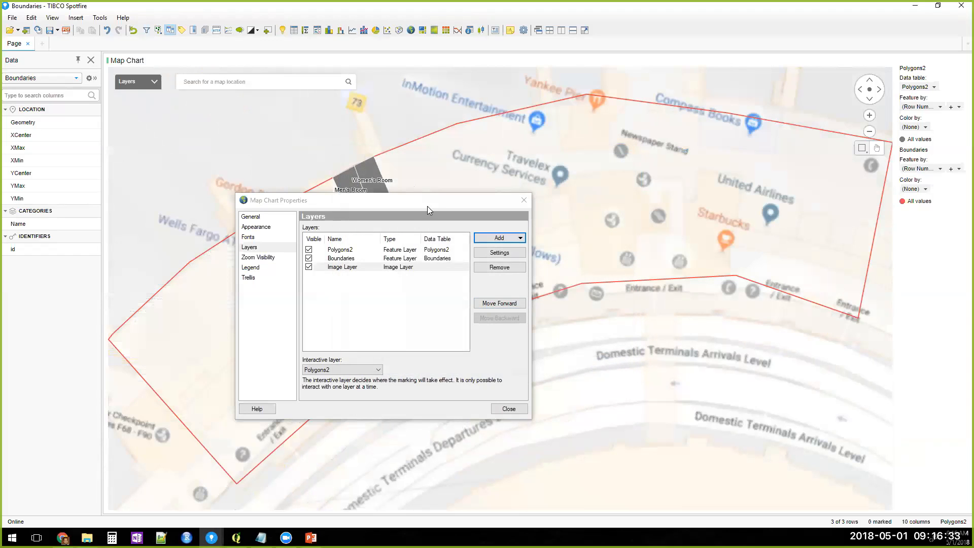
drag(427, 206, 469, 202)
click(550, 405)
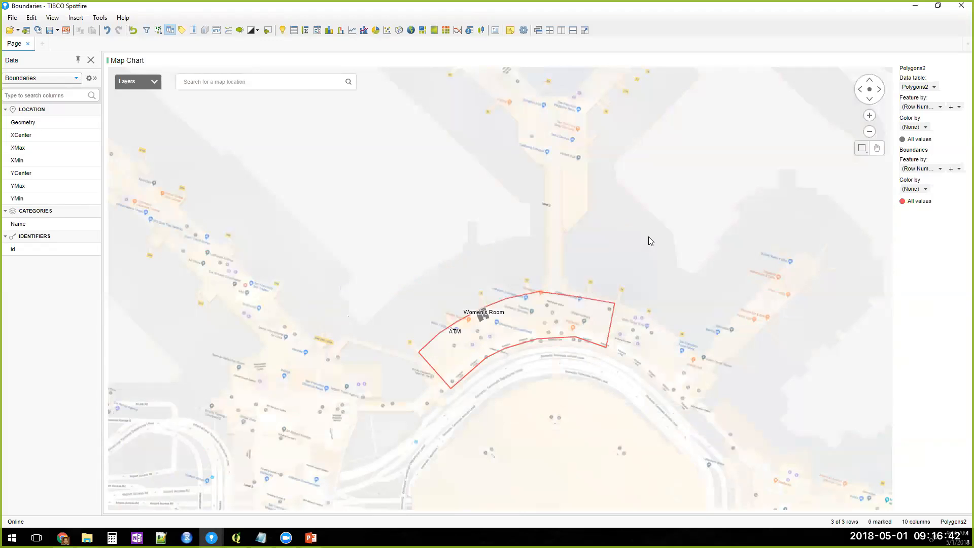
- Inspect how the terminal boundary and the Polygons2 shapes line up with the floorplan image at several zoom levels
scroll(512, 400, up, 2)
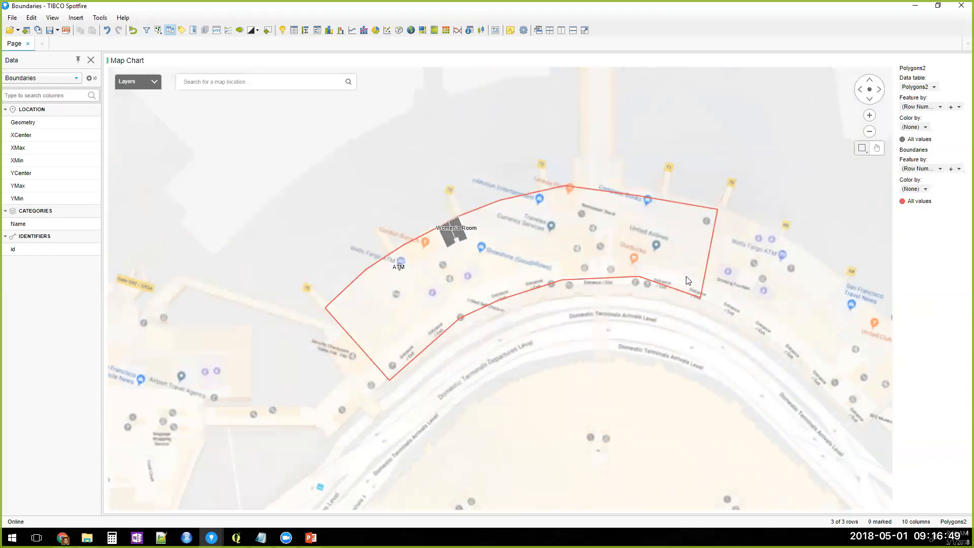
scroll(688, 280, down, 2)
scroll(533, 239, down, 2)
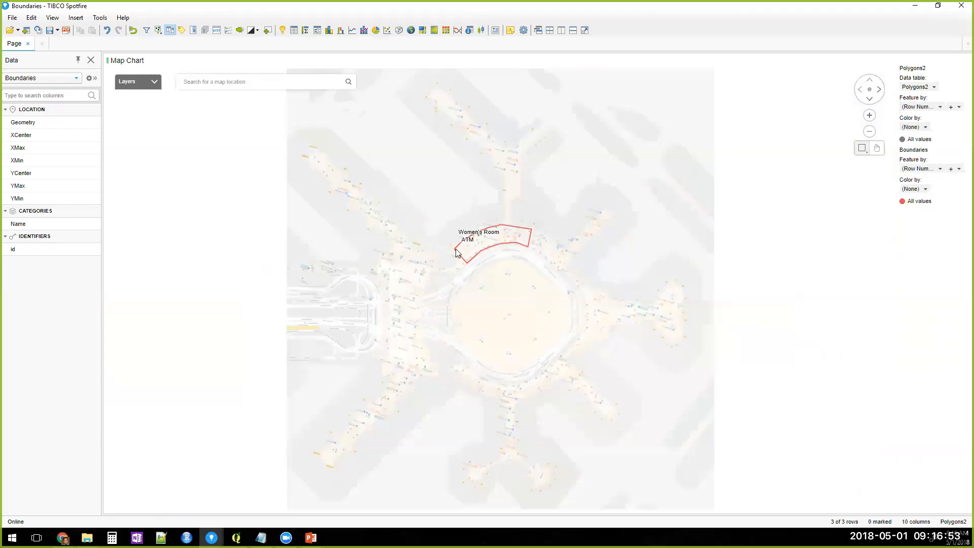
scroll(486, 208, up, 2)
scroll(486, 205, up, 2)
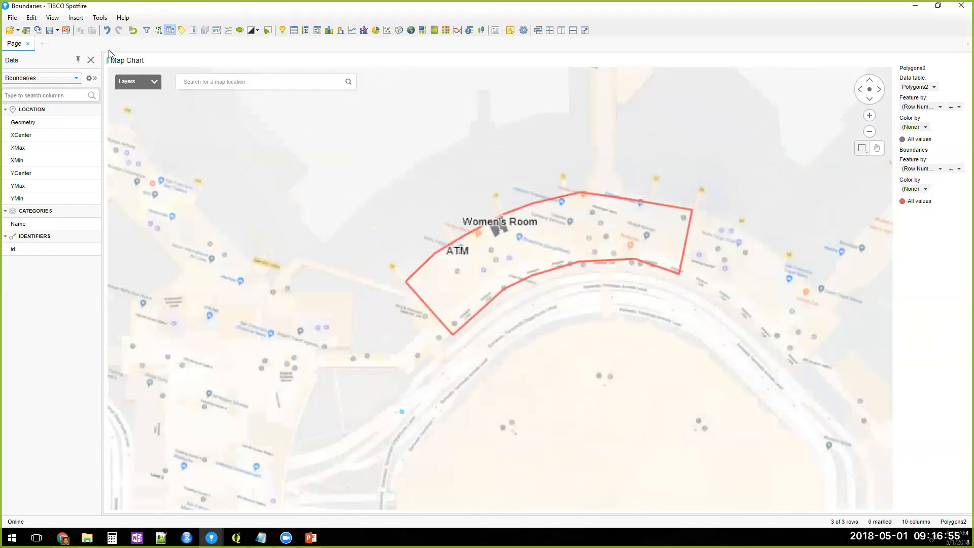
- Review the Geometry column's properties in the Polygons2 data table, including its content type and map chart column type
click(32, 18)
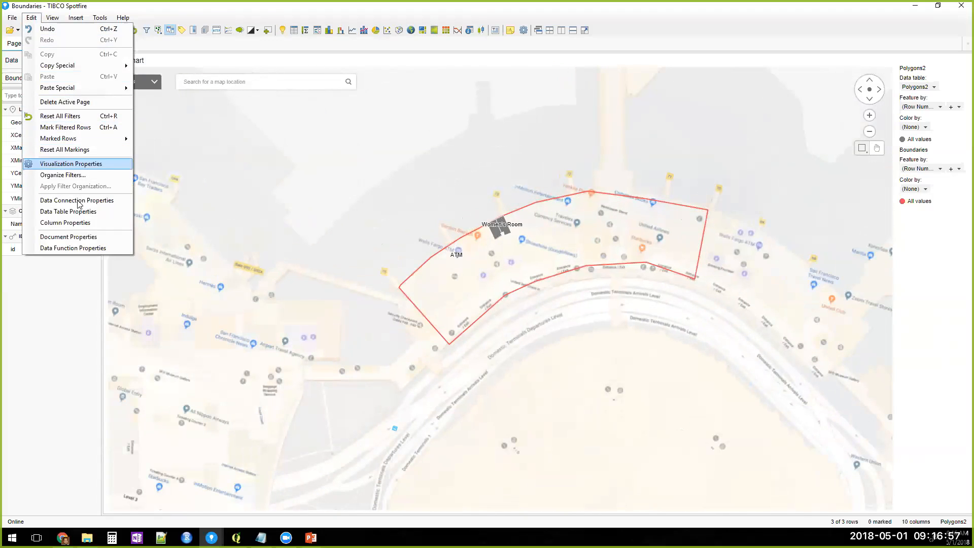
click(78, 223)
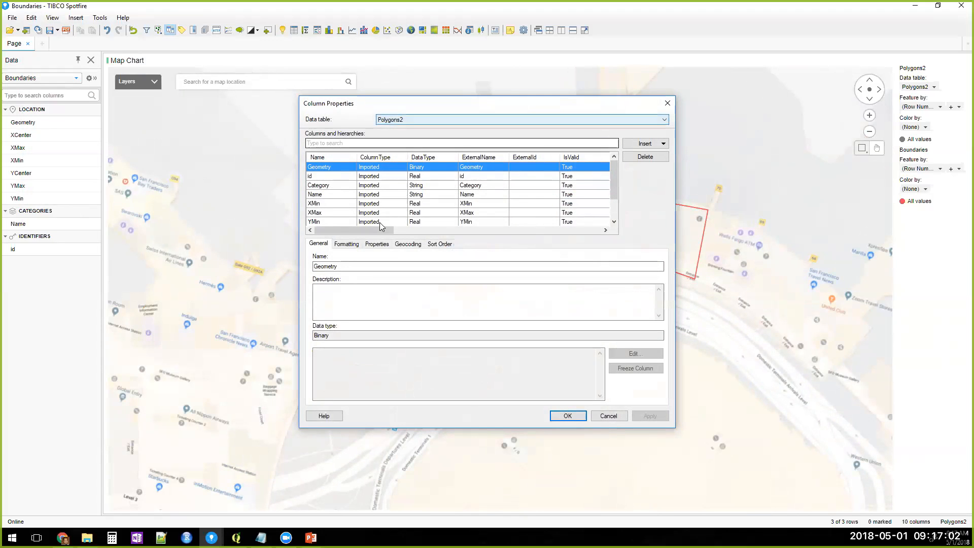
click(377, 244)
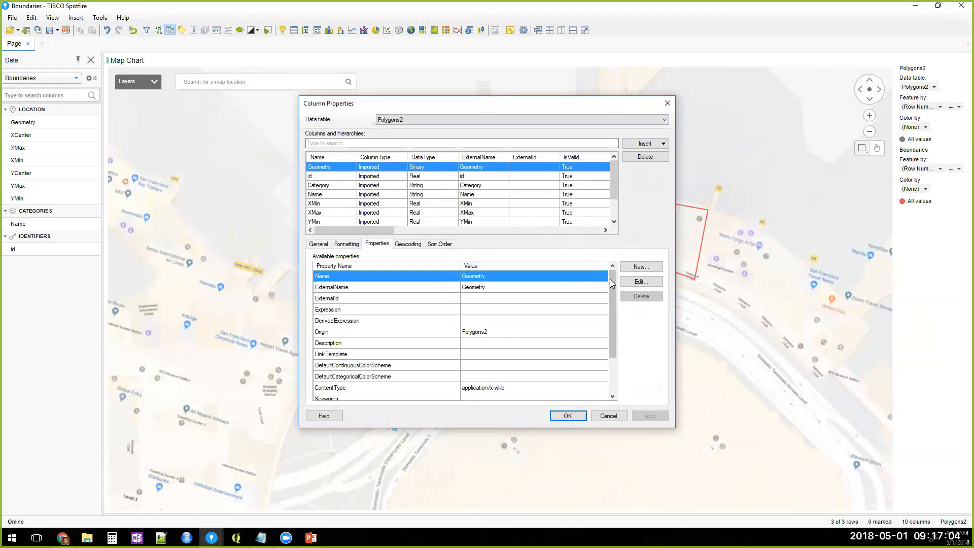
drag(609, 281, 612, 320)
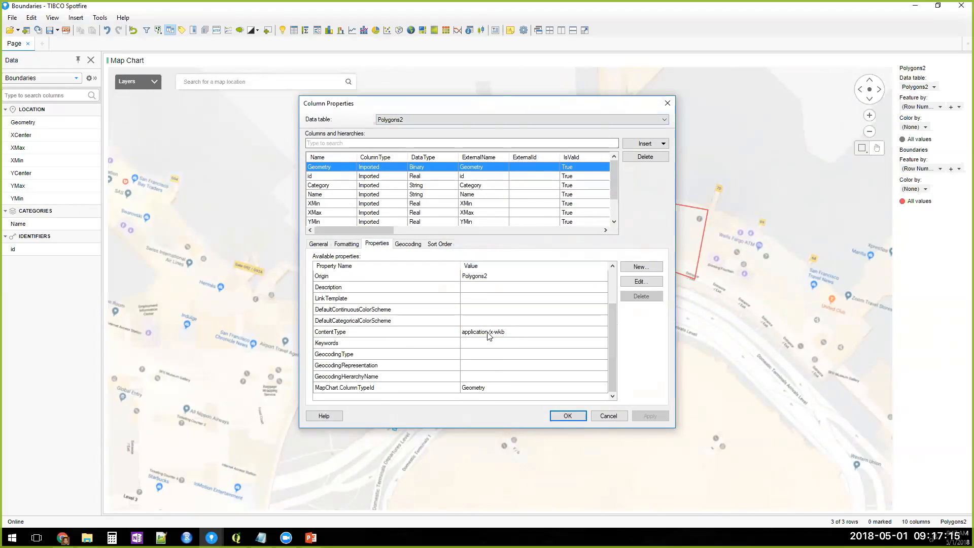
click(565, 416)
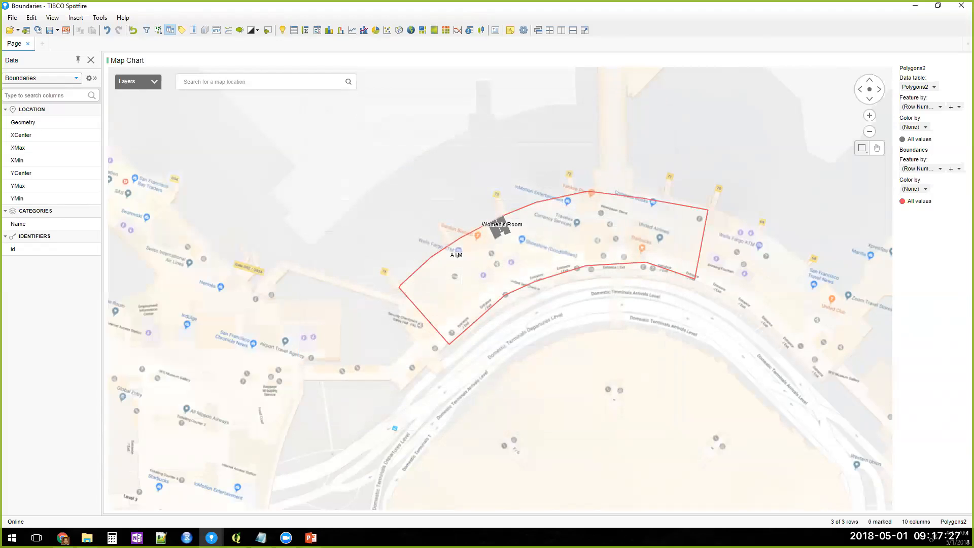
- Switch to the SFO GIS Analysis - FINAL document, mark the Gate 77–78 area on the map to view its floorplan rows, and clear the marking
key(alt+Tab)
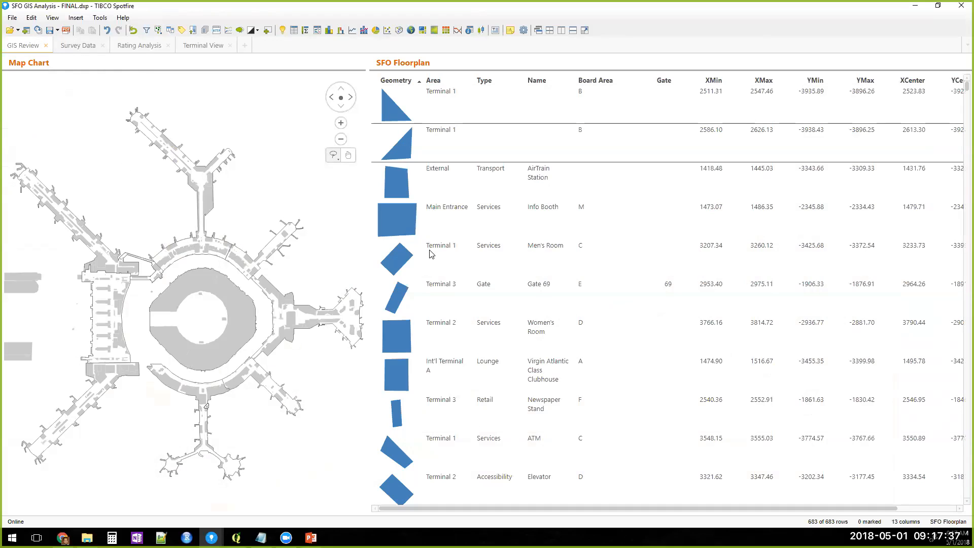
drag(222, 167, 222, 166)
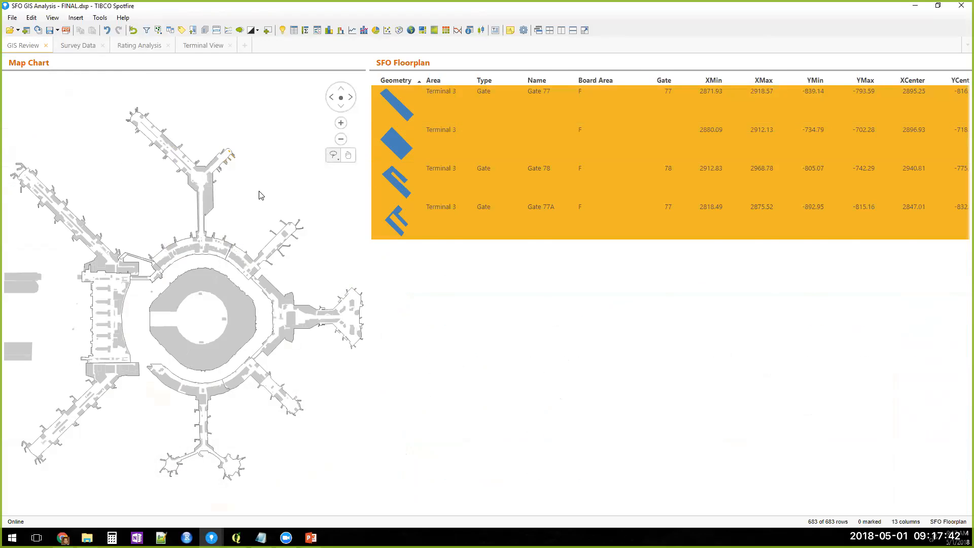
click(259, 198)
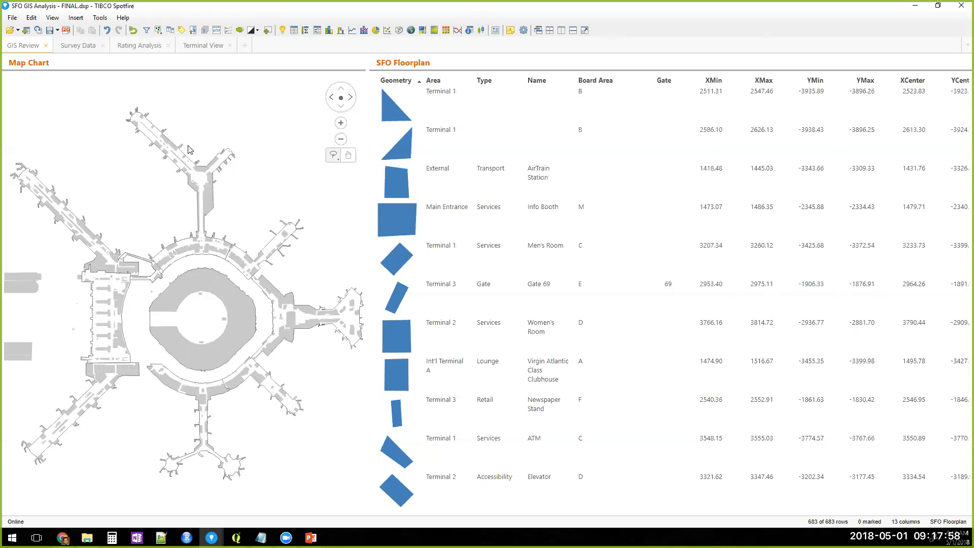
- View the Survey Data page, and inspect the Accessibility locations on the Rating Analysis page's airport map
click(79, 51)
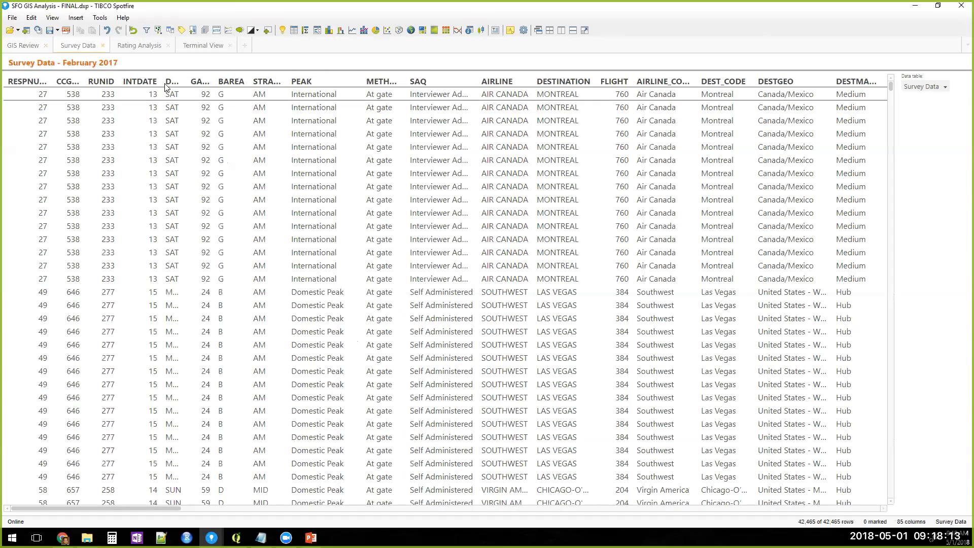
click(141, 48)
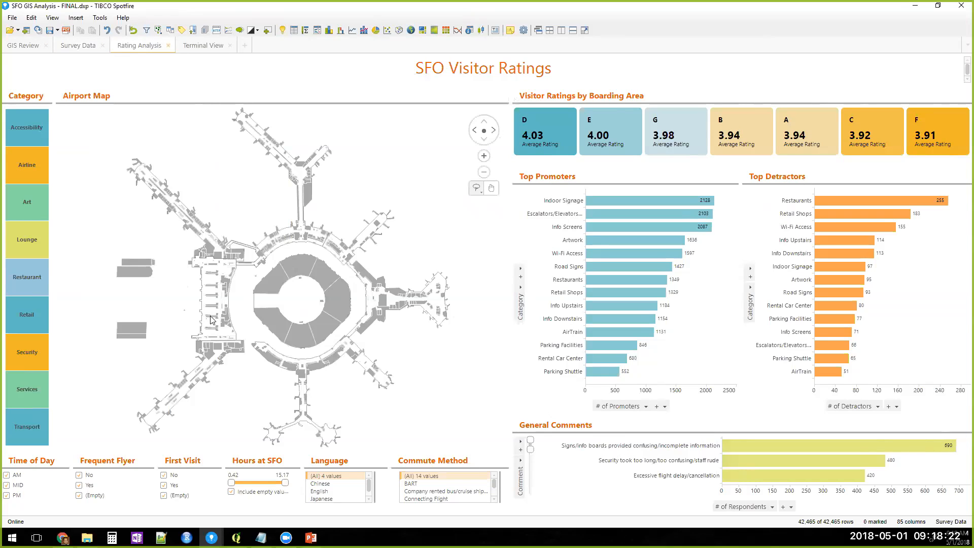
click(32, 138)
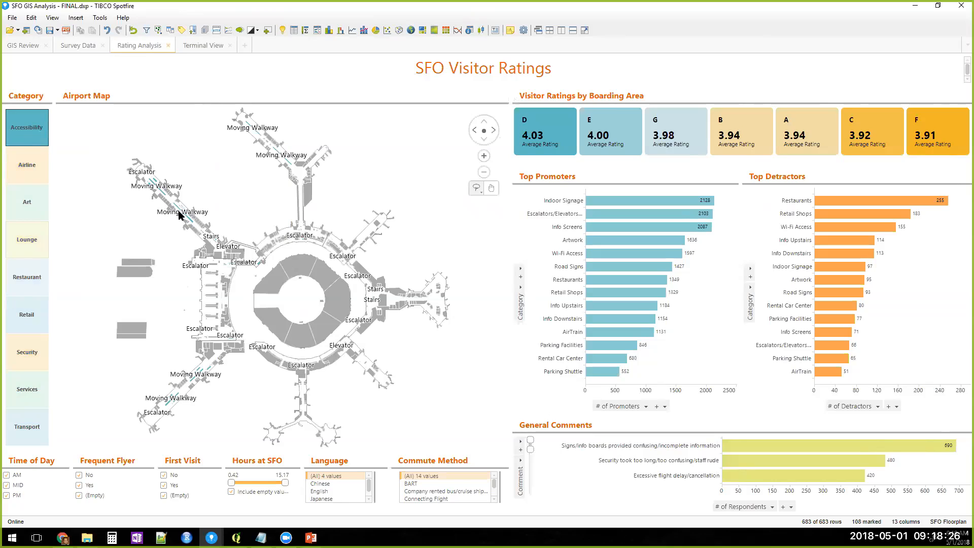
scroll(180, 214, up, 3)
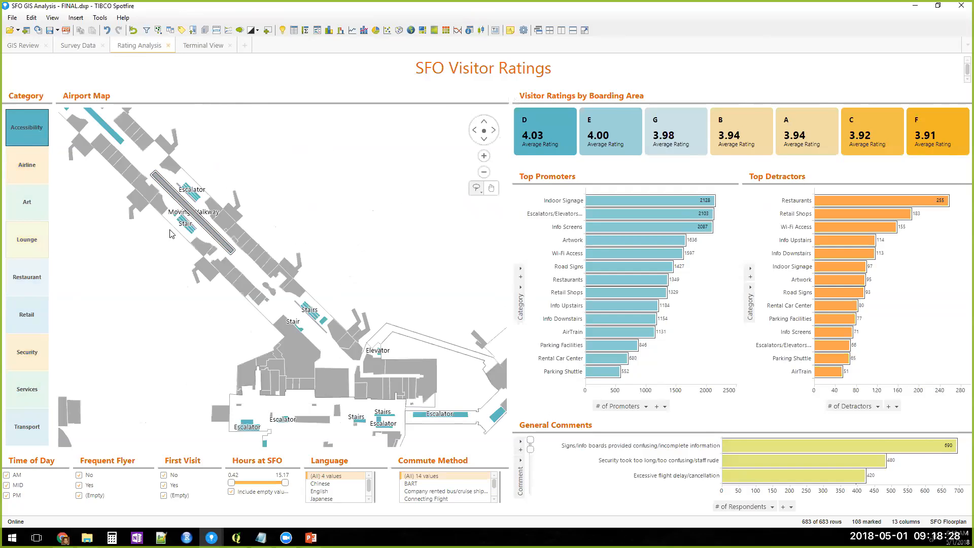
scroll(256, 247, down, 3)
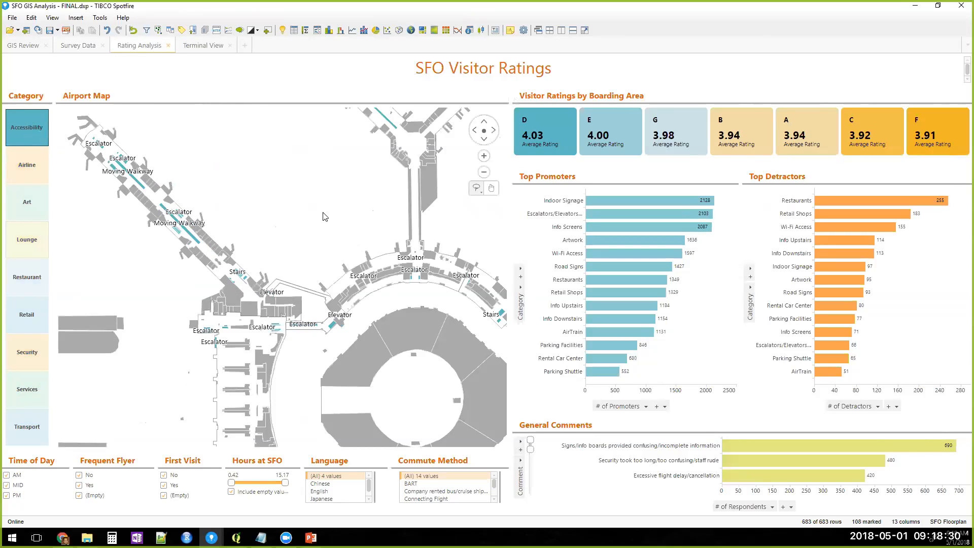
scroll(281, 184, down, 2)
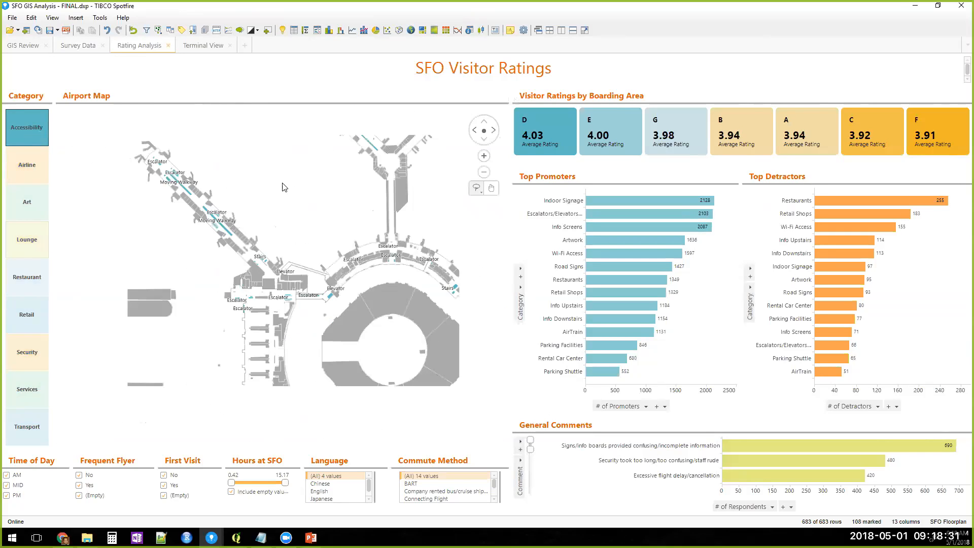
- Mark the Art, Restaurant, Retail and Security categories one after another to view their locations on the airport map
click(43, 204)
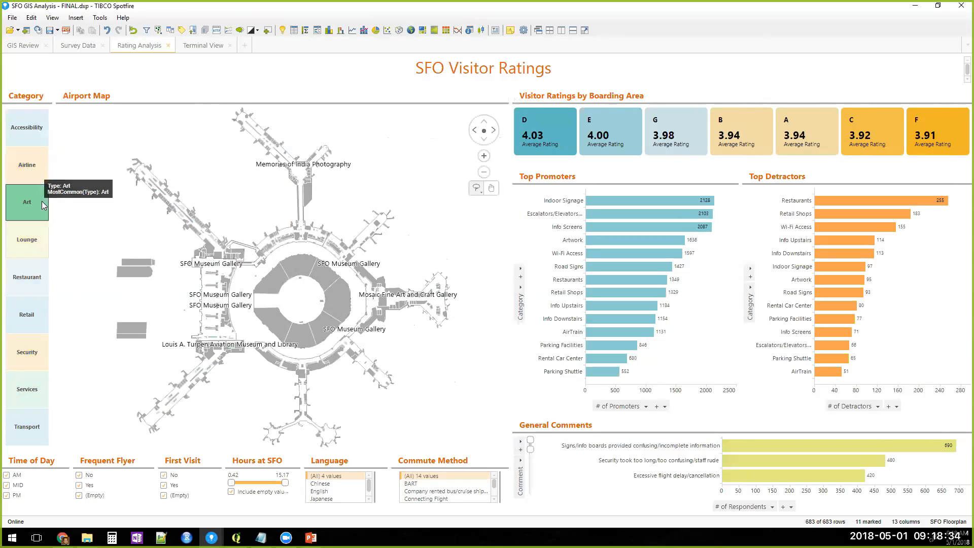
click(40, 274)
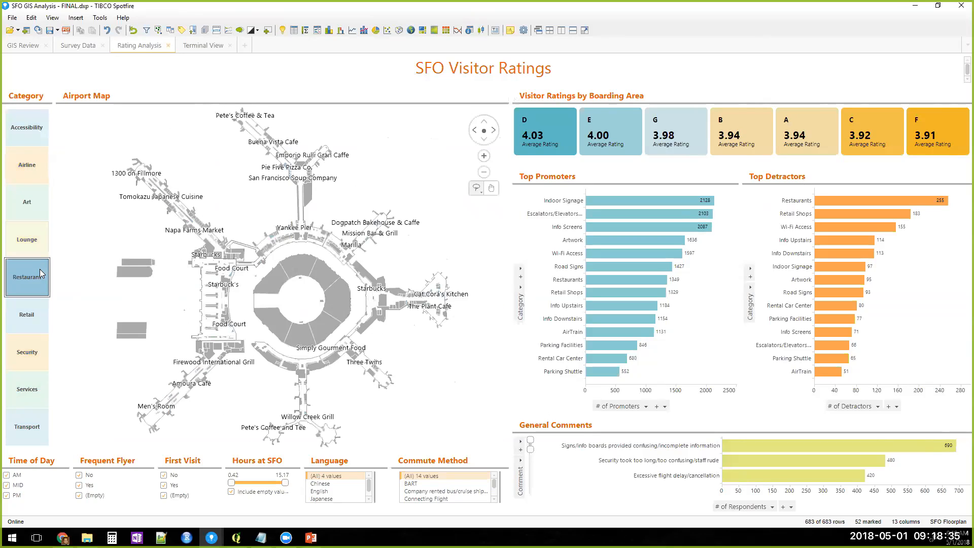
click(39, 315)
click(38, 355)
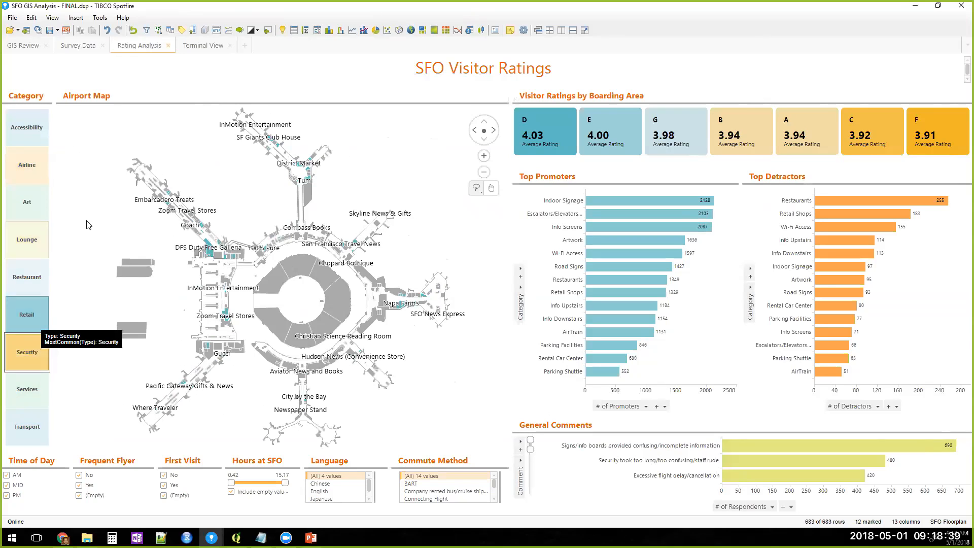
- Mark all categories together to view every location type on the airport map, and clear the marking
mouse_move(7, 116)
mouse_down()
mouse_move(53, 434)
mouse_move(63, 441)
mouse_up()
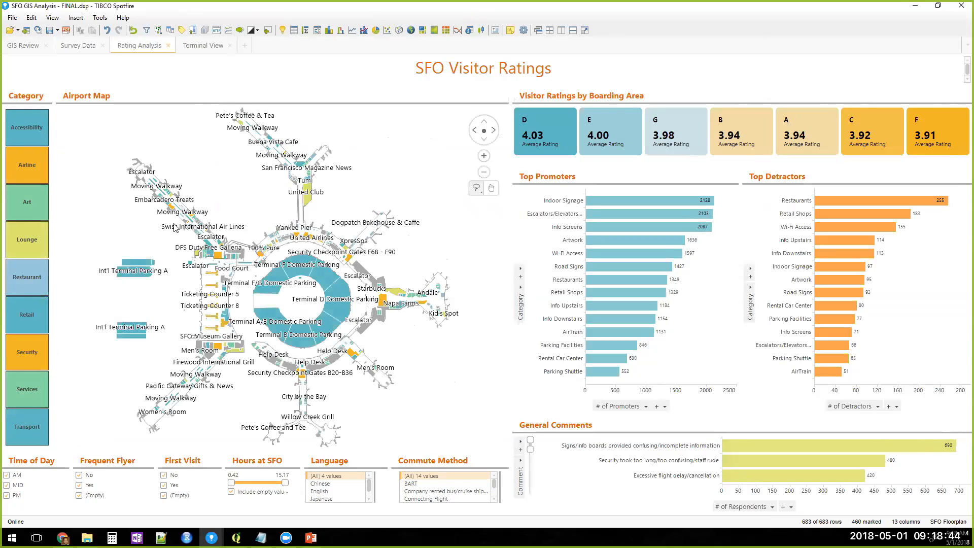
click(375, 180)
click(9, 111)
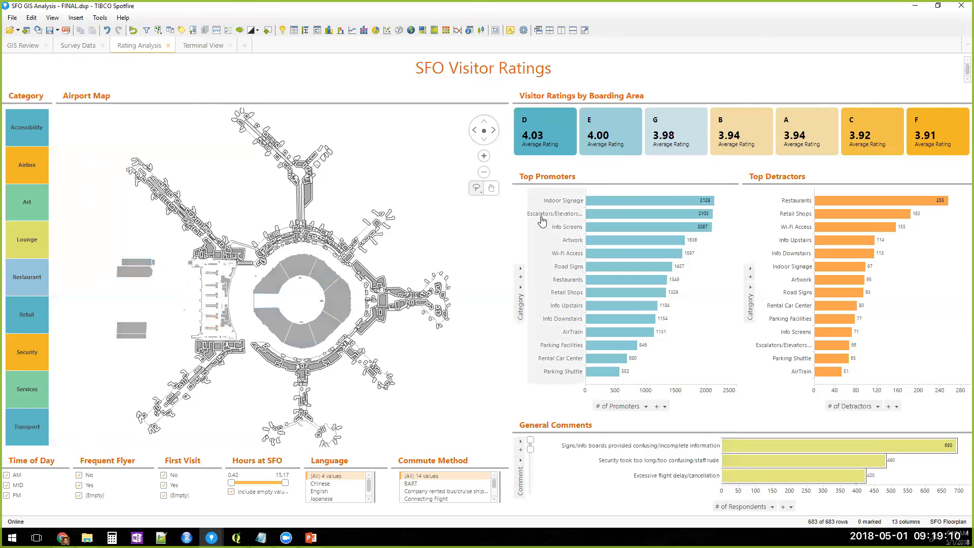
- Filter the survey responses to frequent flyers only by excluding the No and (Empty) values and keeping Yes
mouse_move(620, 214)
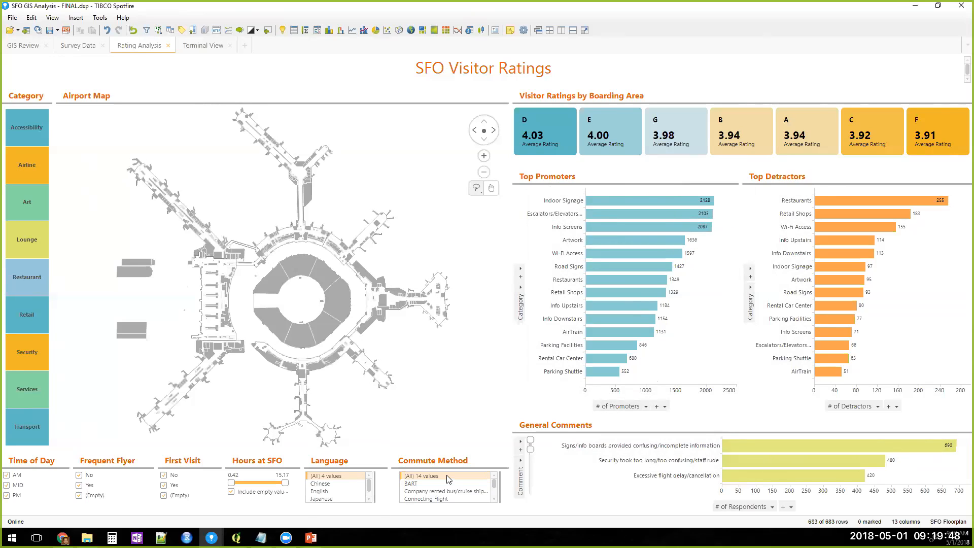
click(79, 496)
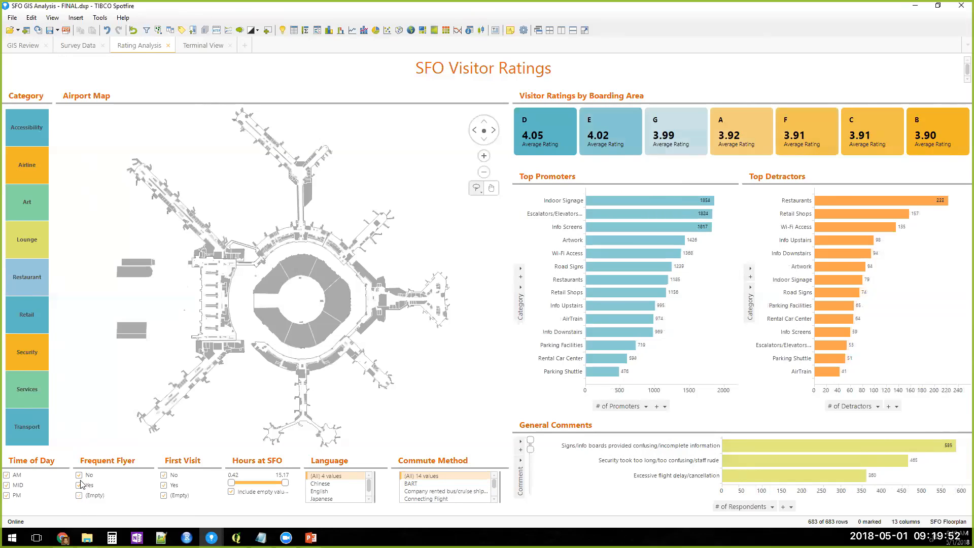
click(79, 476)
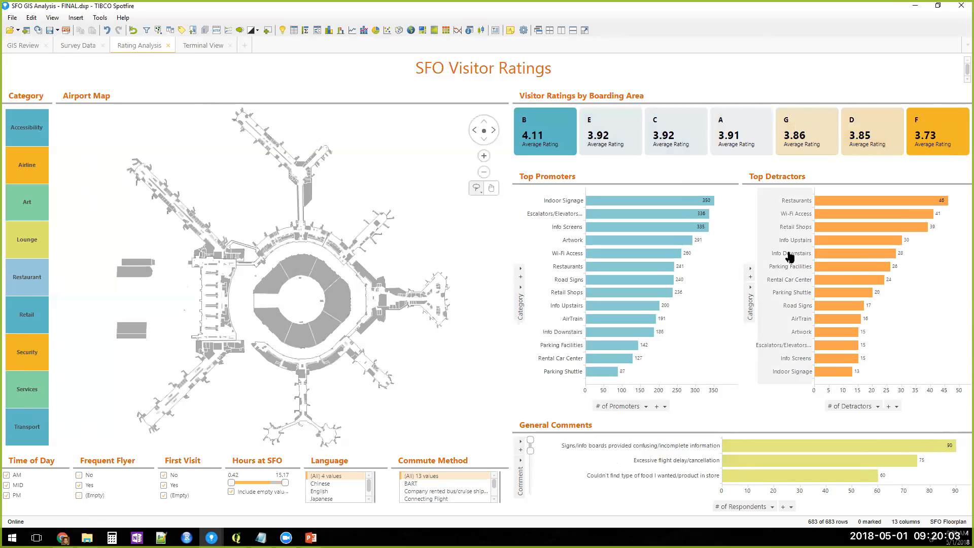
- Mark the Restaurants detractors and inspect their largest cluster on the lower-left concourse of the airport map
mouse_move(633, 210)
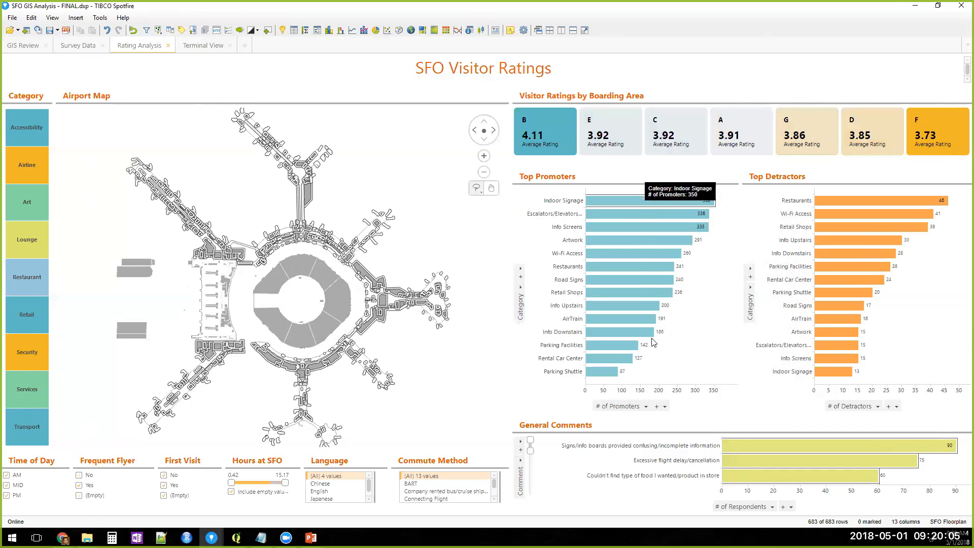
click(830, 200)
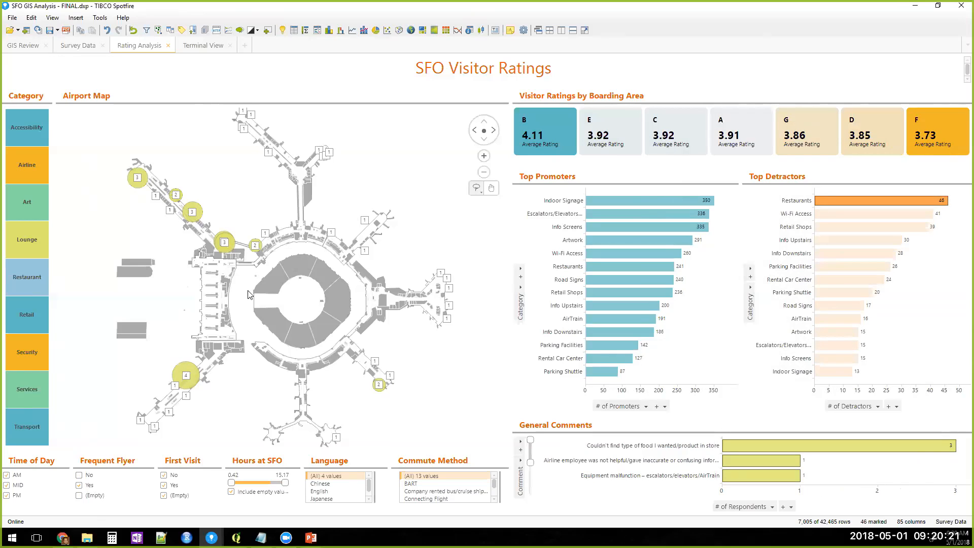
scroll(181, 378, up, 5)
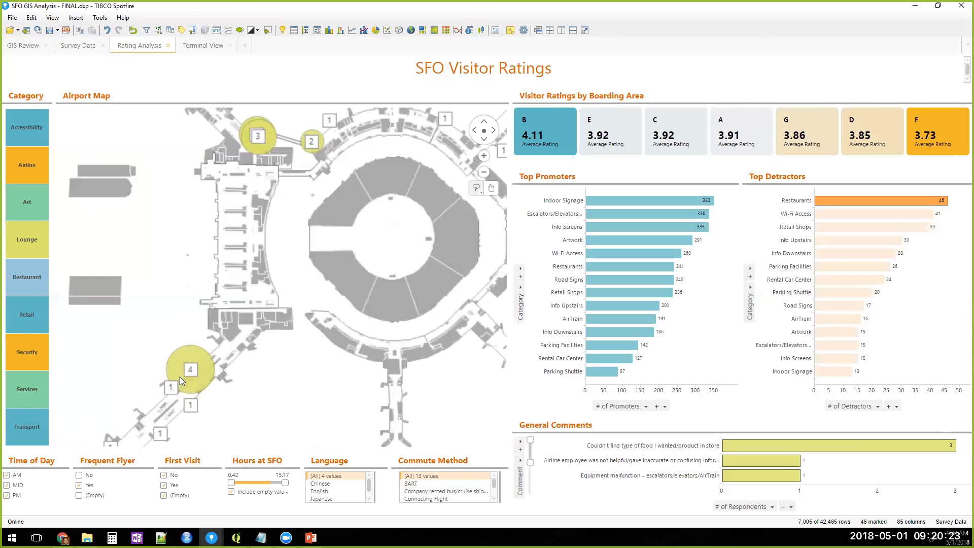
scroll(231, 319, up, 1)
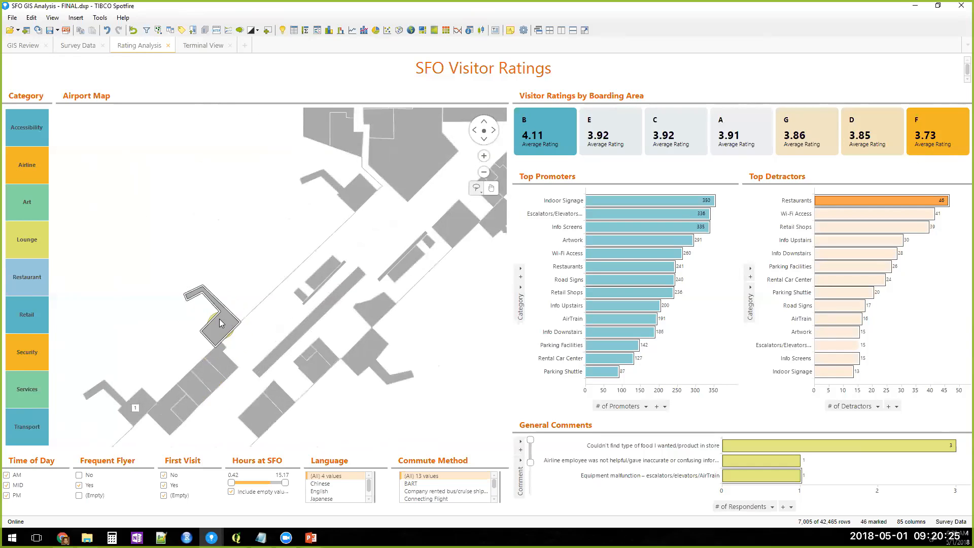
scroll(217, 321, down, 4)
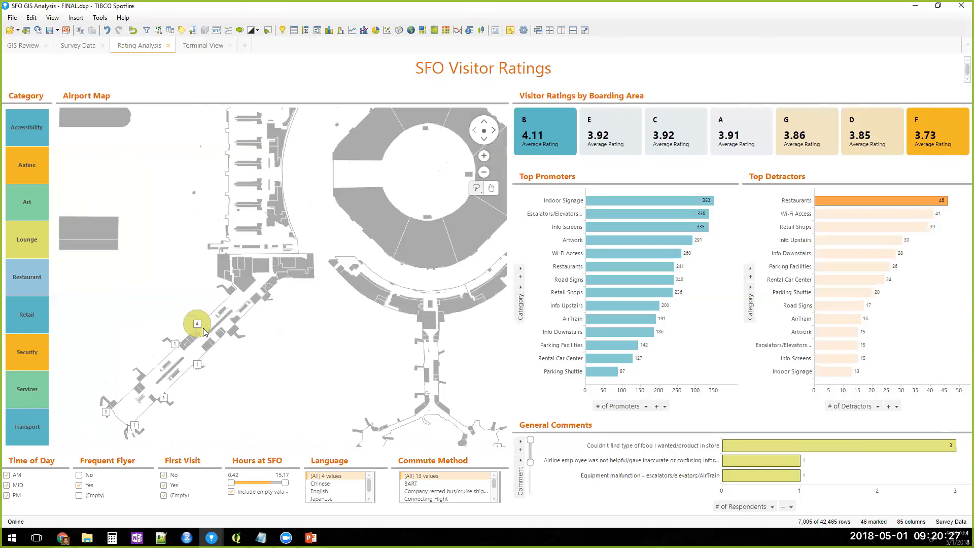
- Show the Restaurant locations near the largest detractor cluster, and clear the category and detractor markings
click(38, 273)
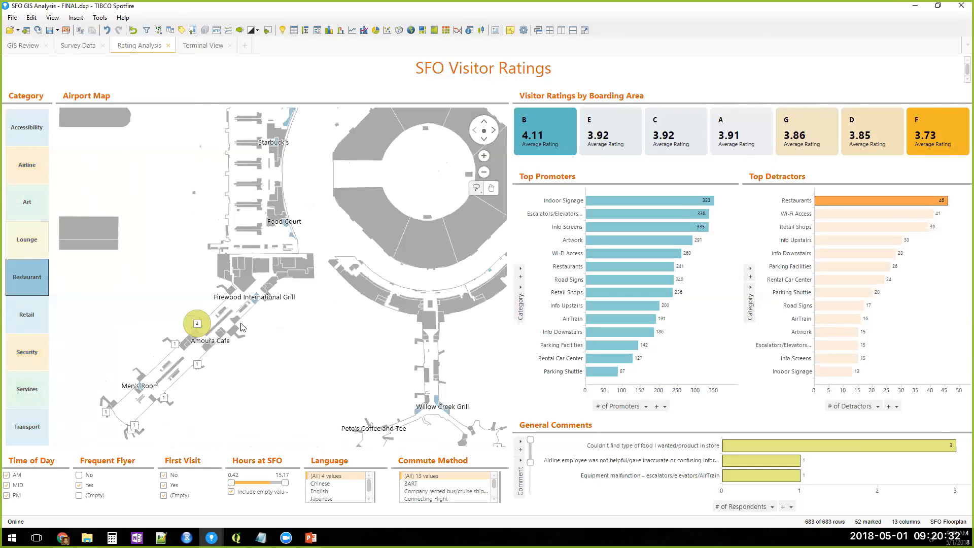
scroll(241, 324, up, 3)
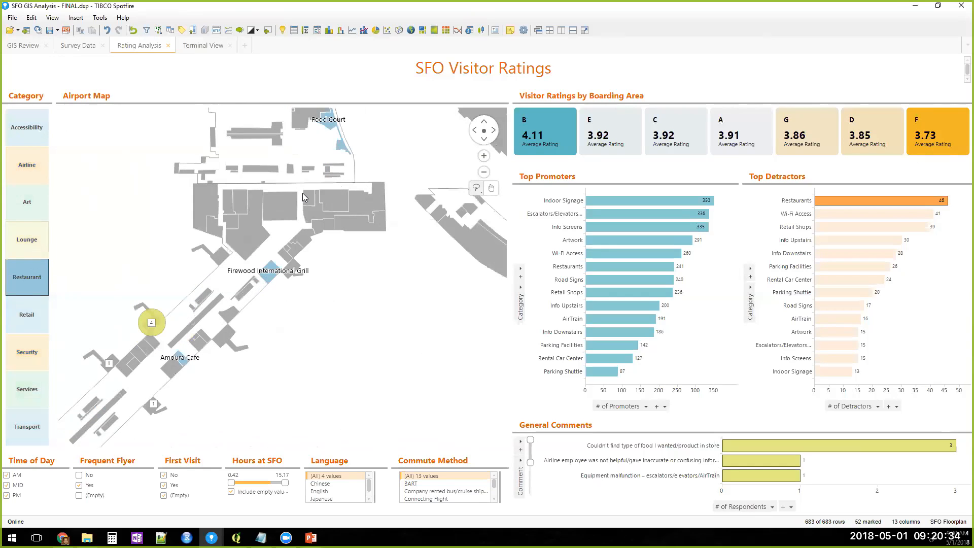
click(303, 197)
scroll(330, 201, down, 3)
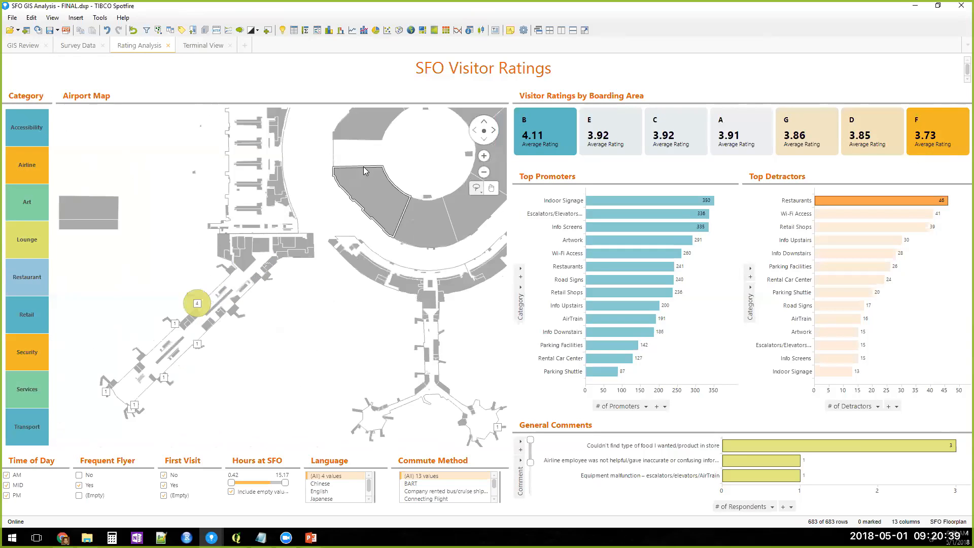
scroll(363, 166, down, 3)
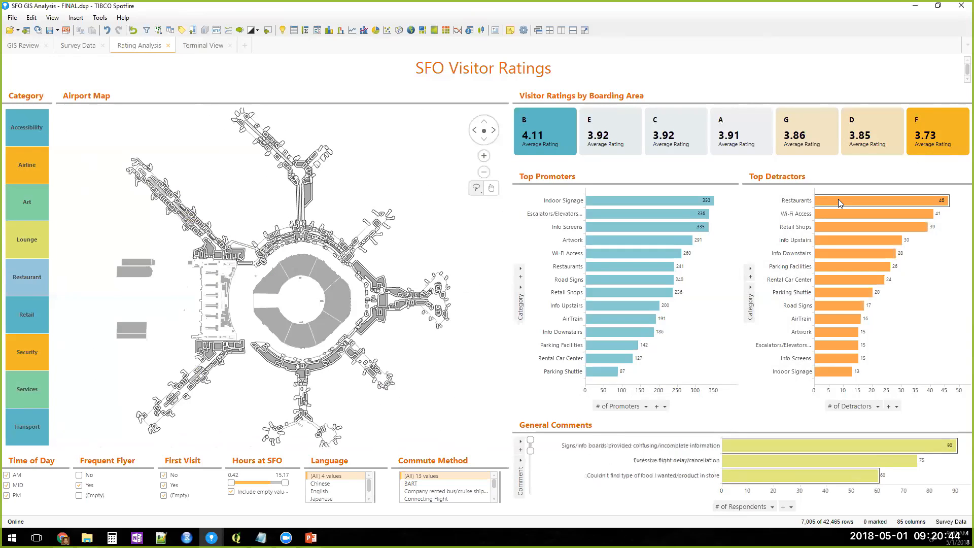
- Review the comments of the Restaurants detractors, and compare the Retail Shops detractors with the Retail locations on the airport map
click(838, 199)
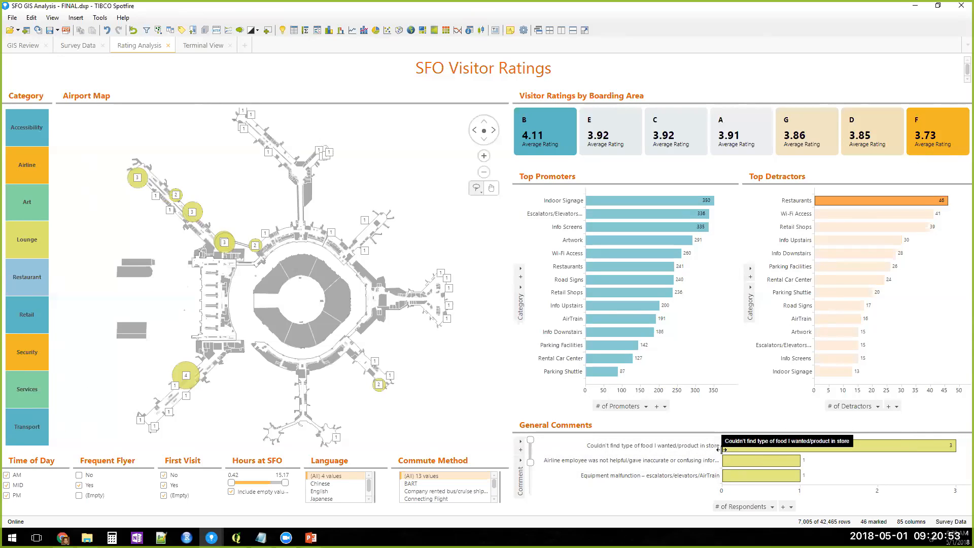
click(856, 229)
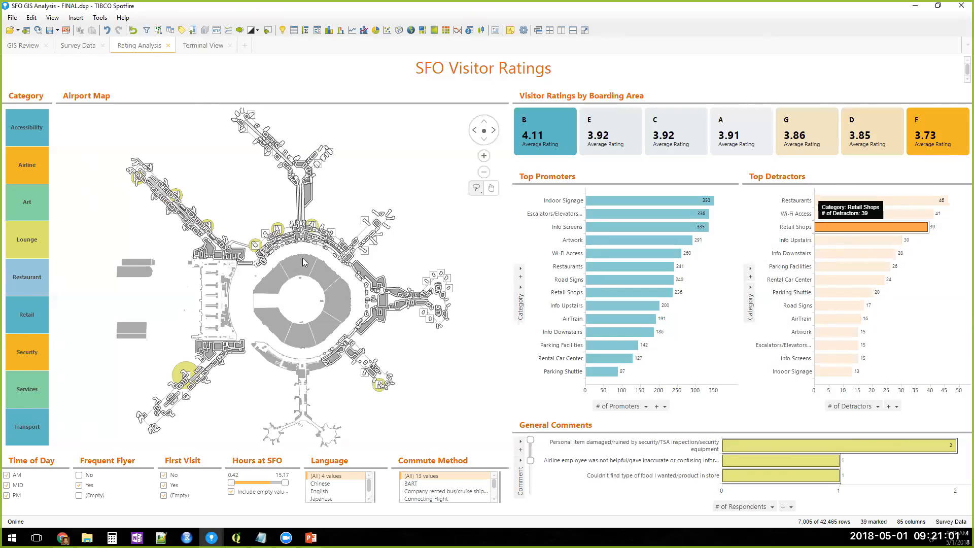
click(39, 314)
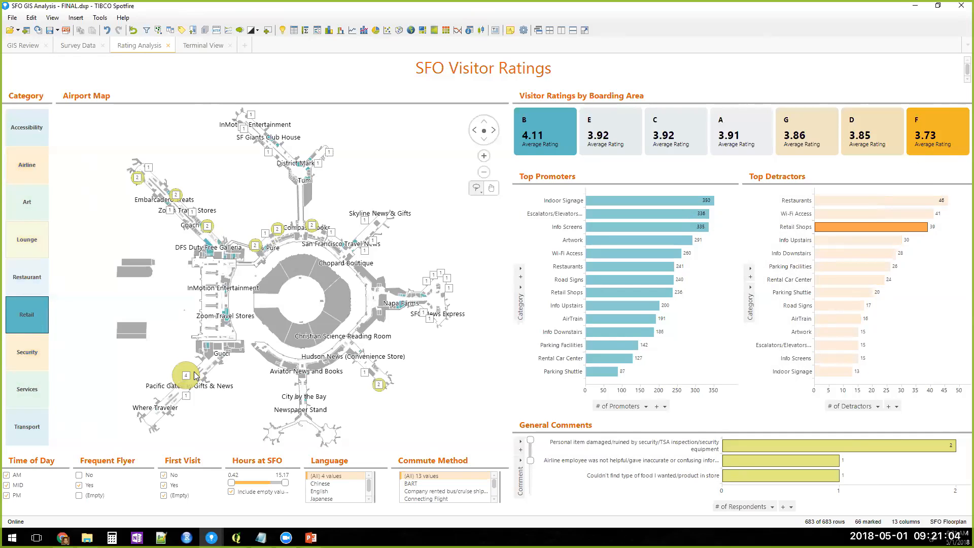
scroll(194, 361, up, 3)
scroll(280, 357, down, 3)
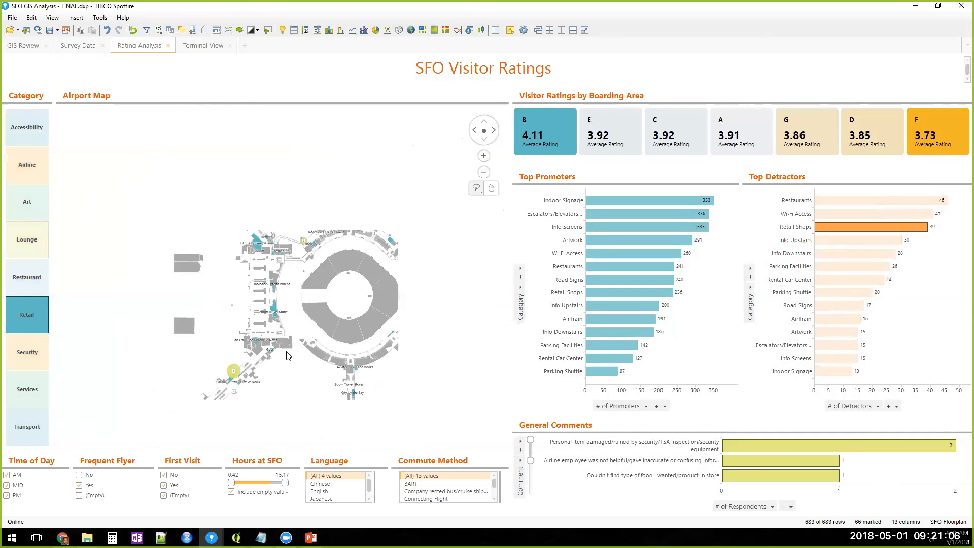
- Mark the Transport category and examine the parking, AirTrain and bus stop locations on the airport map
click(408, 268)
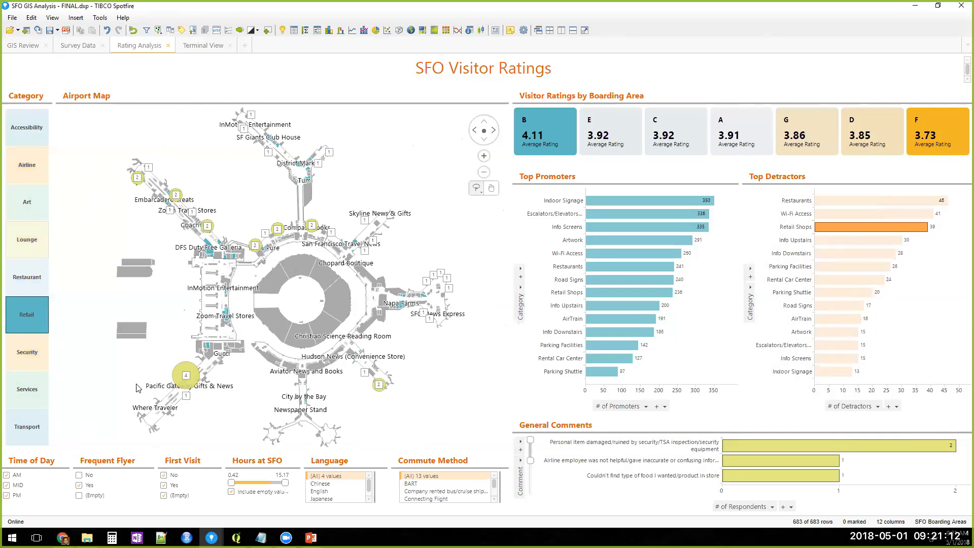
click(42, 426)
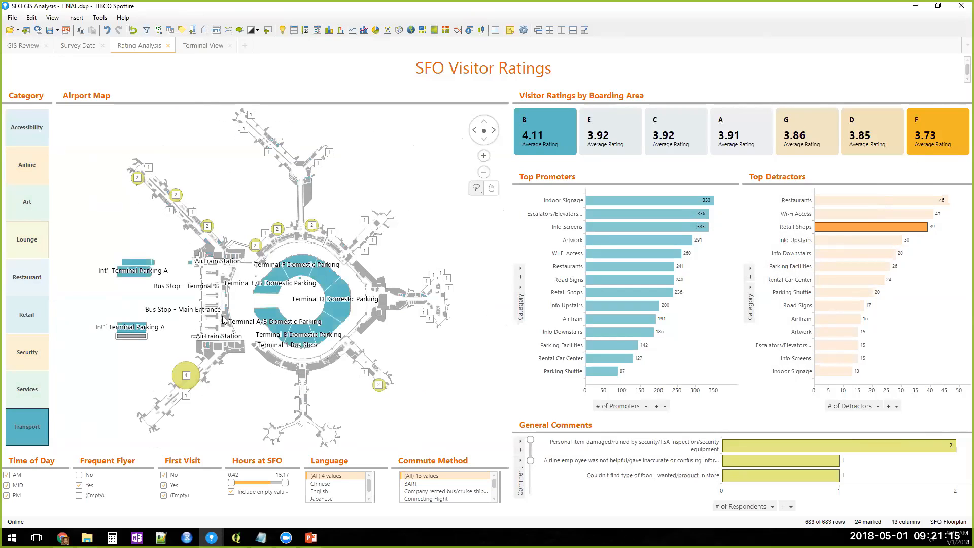
scroll(127, 244, up, 1)
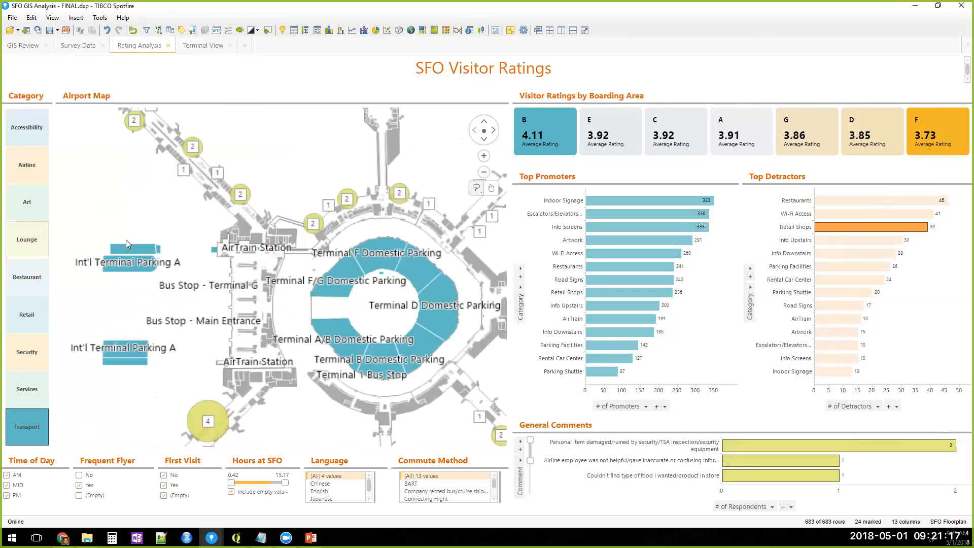
scroll(103, 223, up, 1)
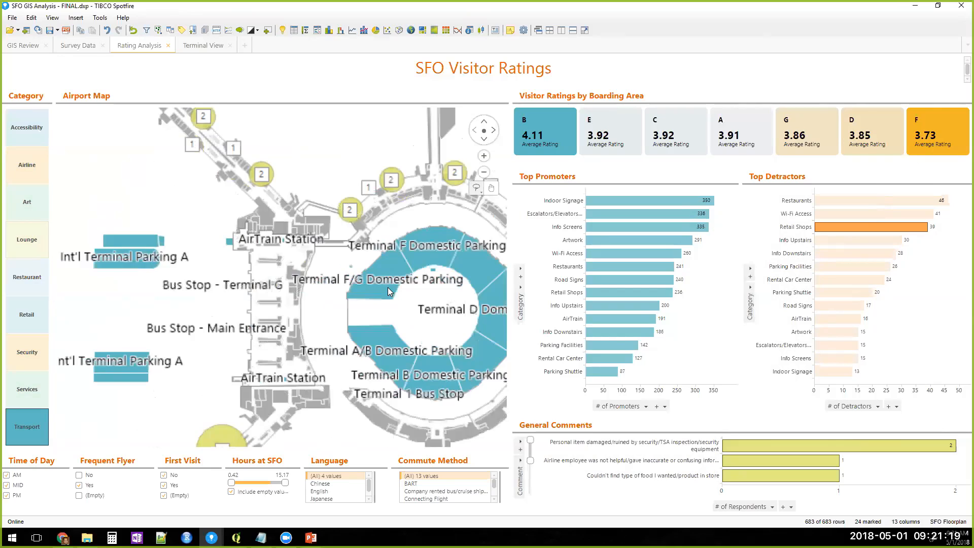
scroll(230, 310, down, 2)
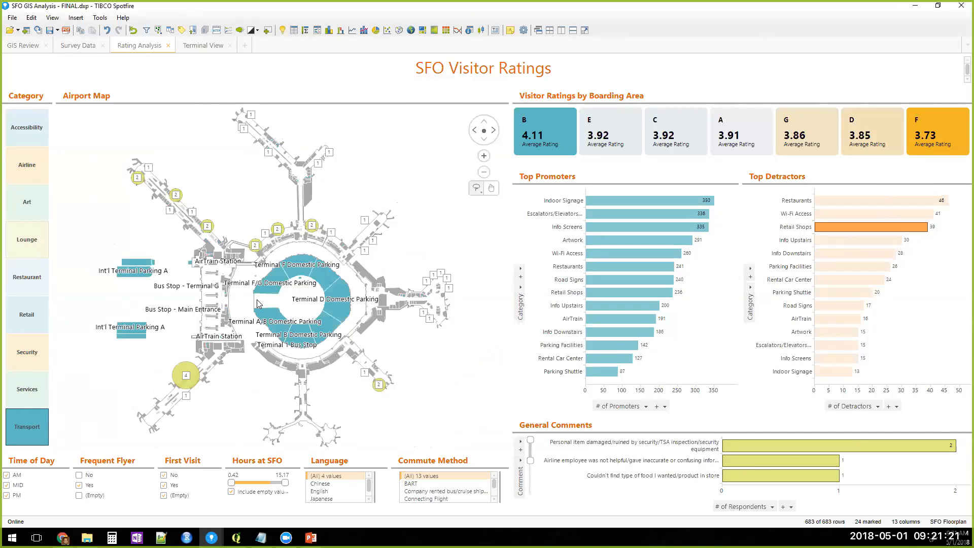
click(333, 209)
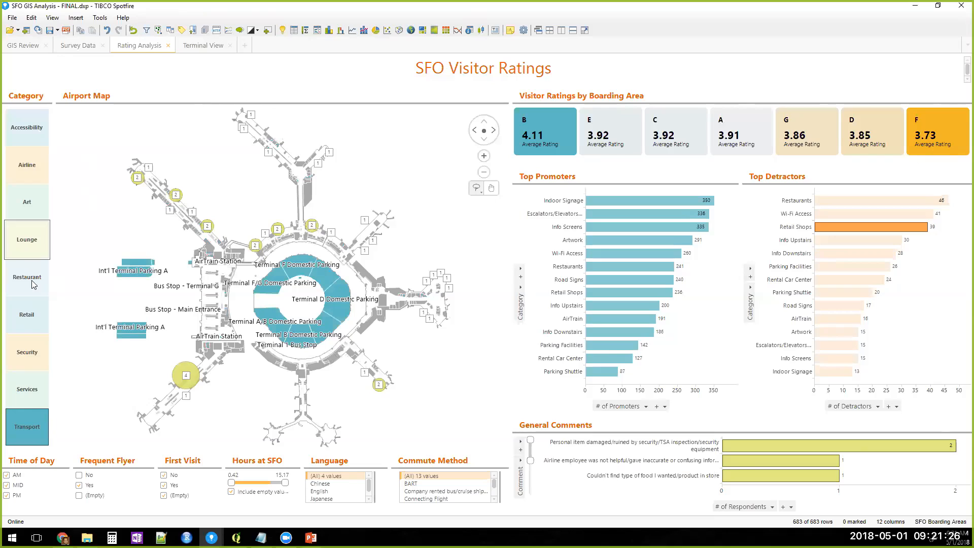
- Mark the Retail category and inspect its locations on the Int'l Terminal - Boarding G map of the Terminal View page
click(33, 310)
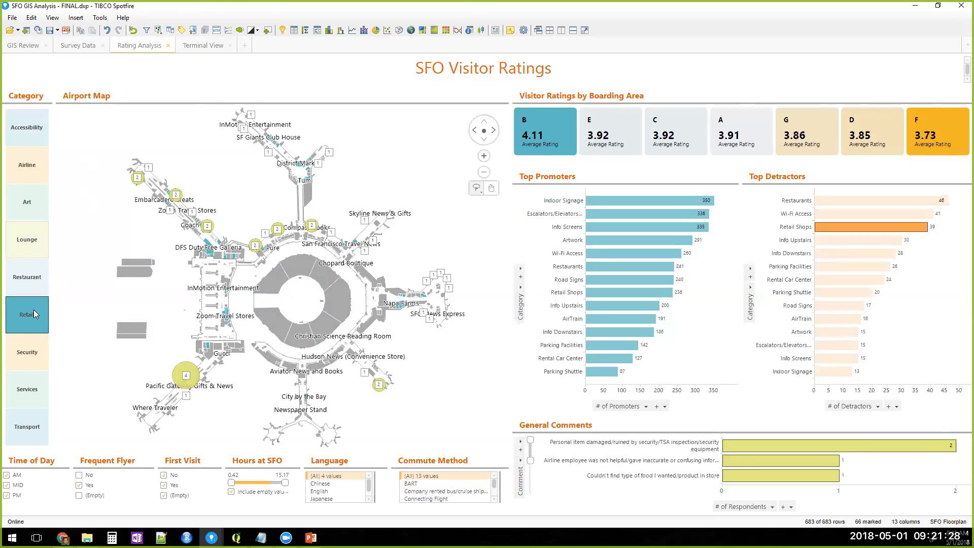
click(193, 46)
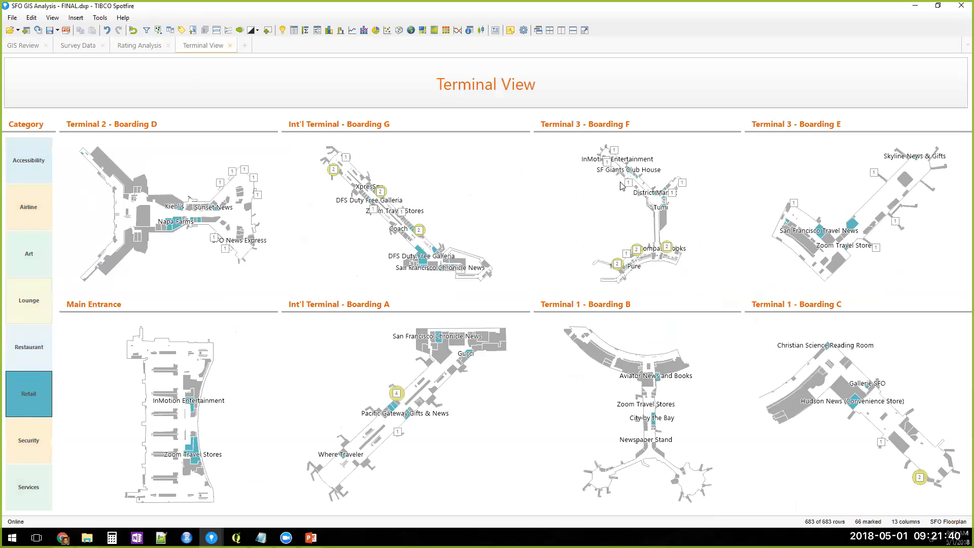
scroll(368, 243, up, 3)
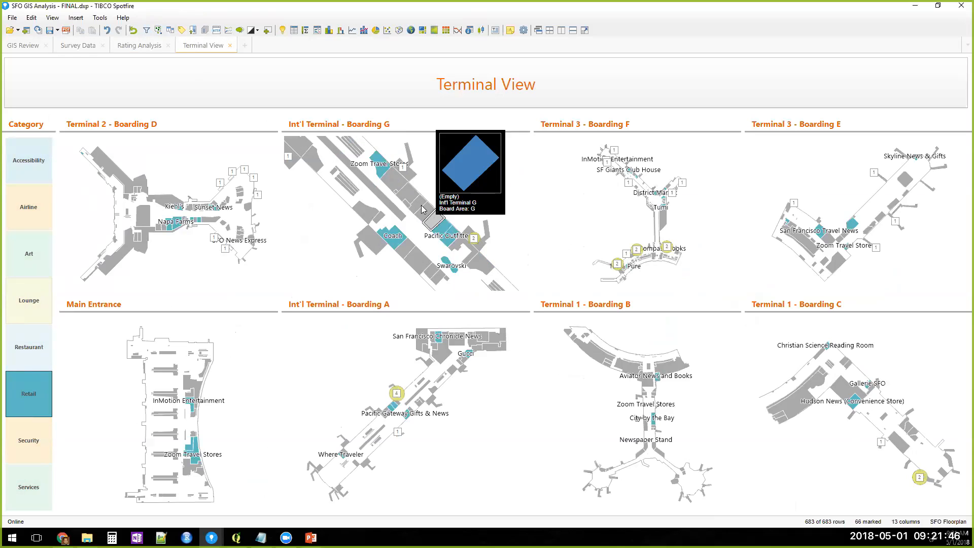
mouse_move(401, 200)
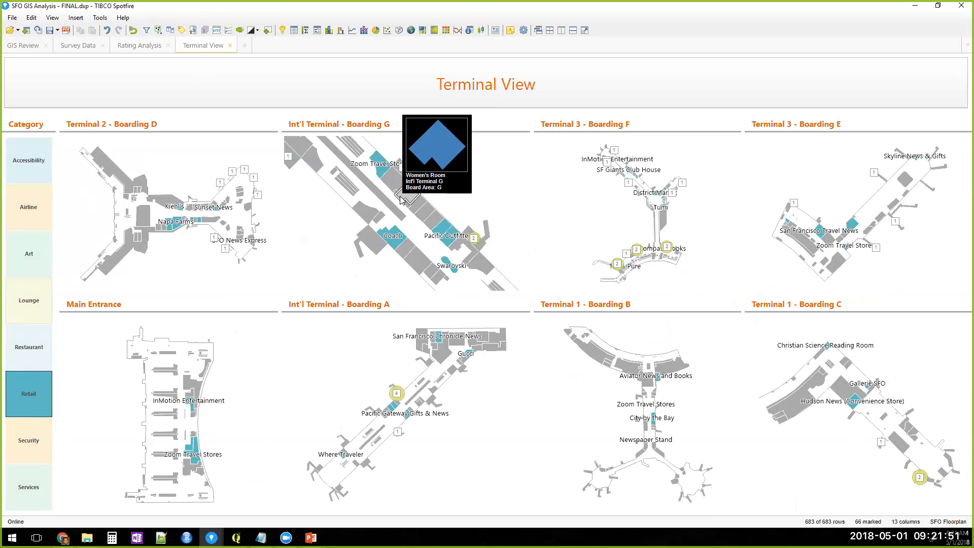
click(400, 200)
click(429, 192)
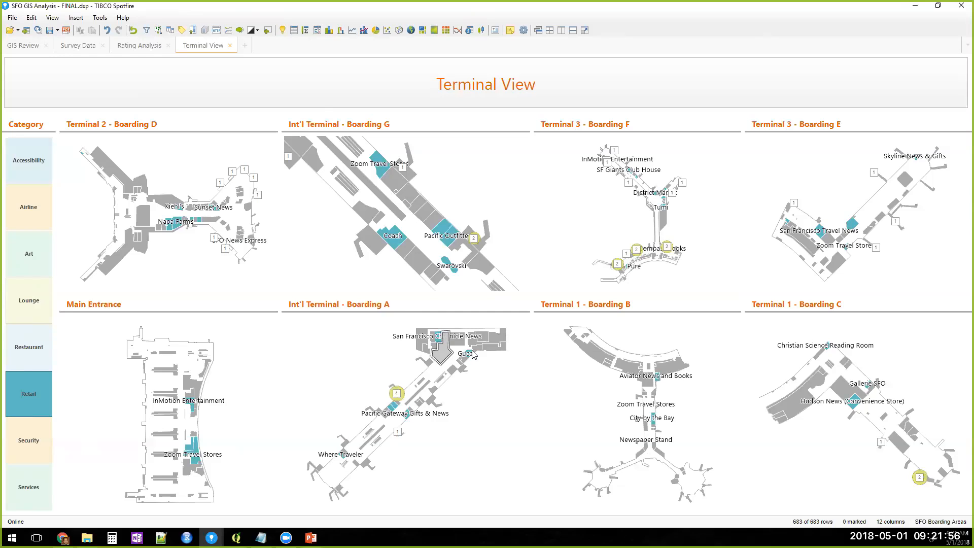
- Examine the Boarding A, B, E, F and G maps on the Terminal View page up close, one by one
scroll(474, 372, up, 5)
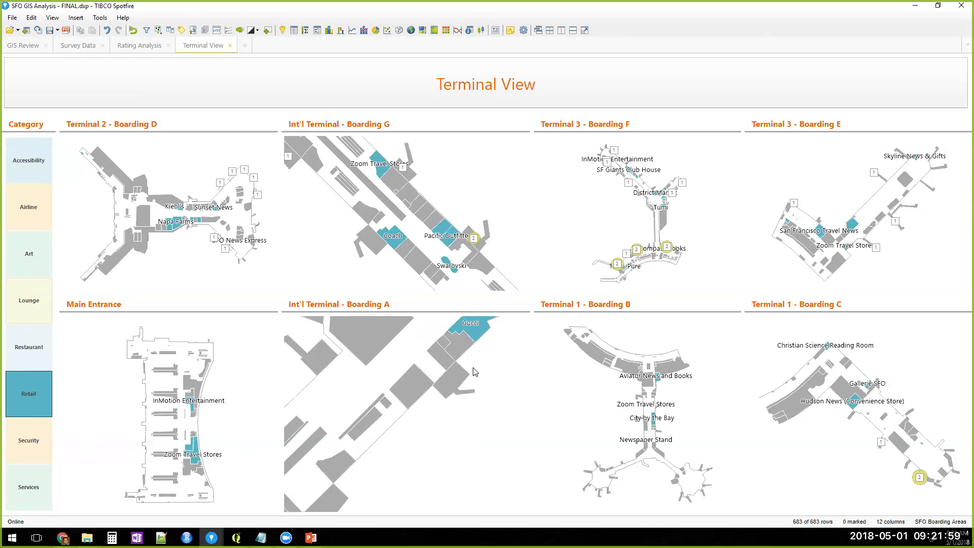
scroll(683, 365, up, 3)
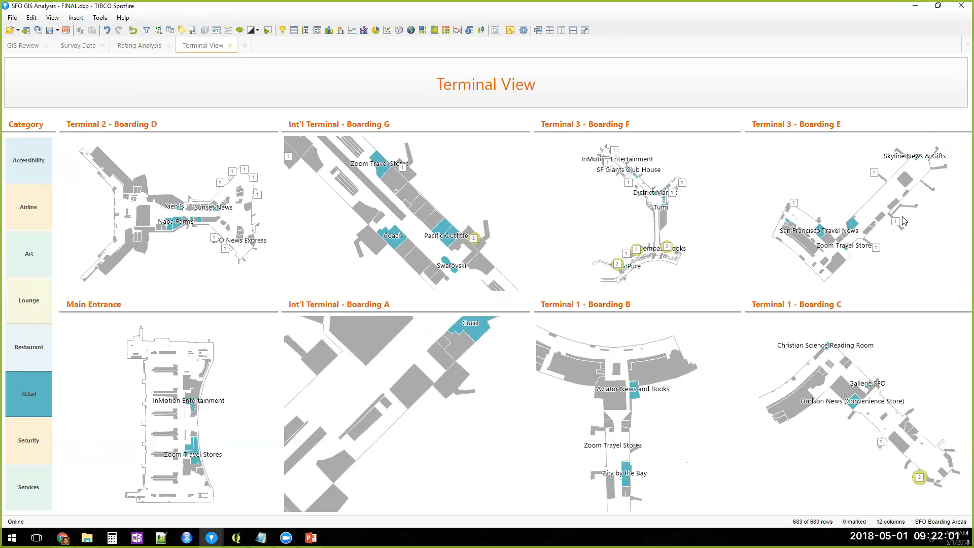
scroll(893, 220, up, 4)
scroll(654, 217, up, 2)
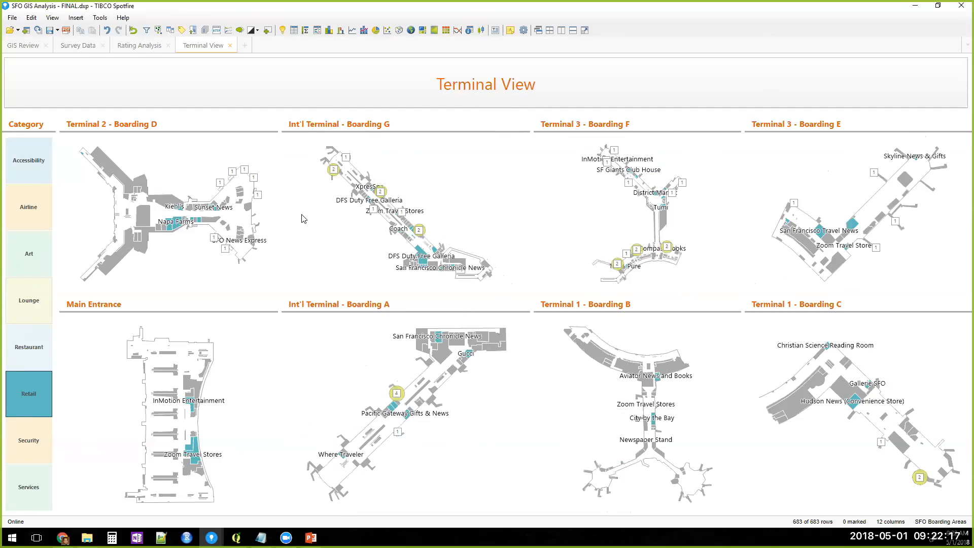
scroll(702, 221, up, 3)
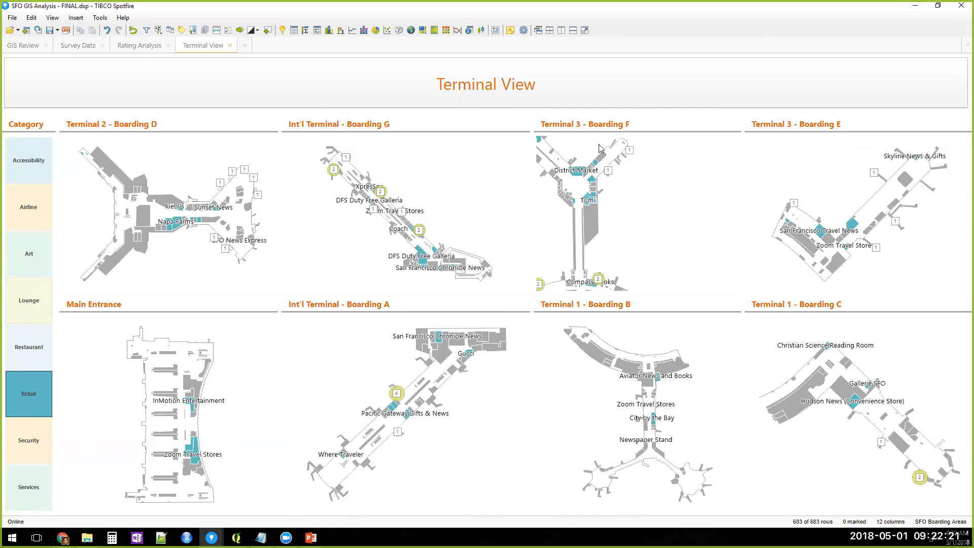
scroll(852, 202, up, 3)
scroll(366, 222, up, 2)
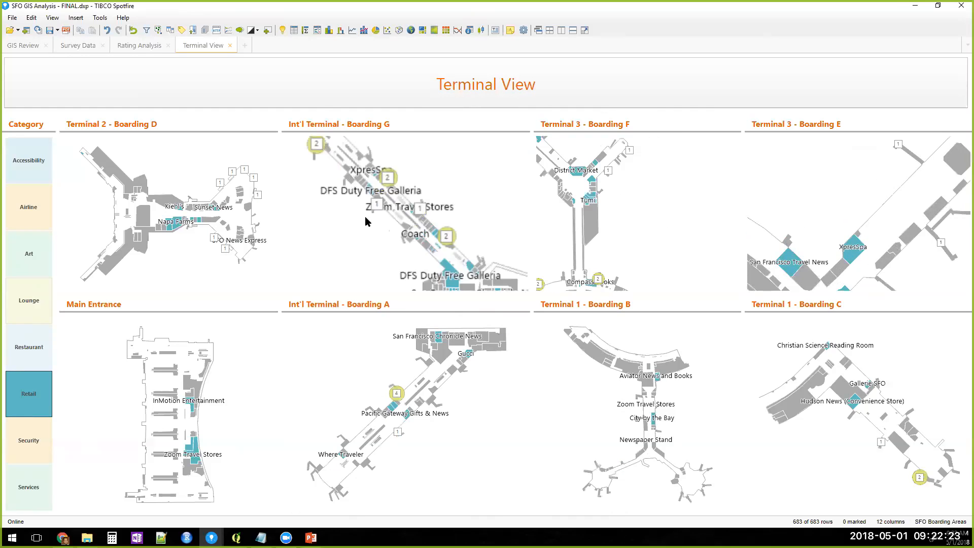
scroll(410, 402, up, 2)
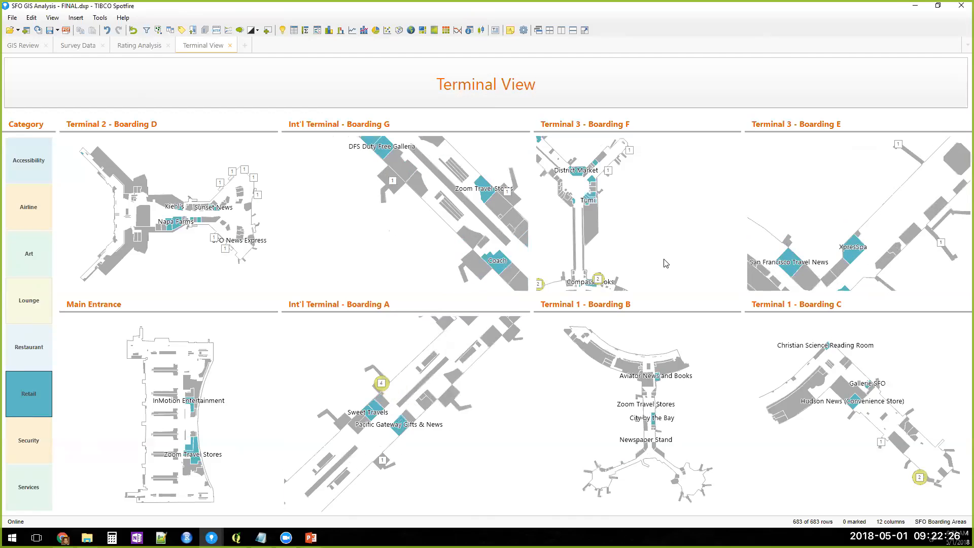
click(667, 263)
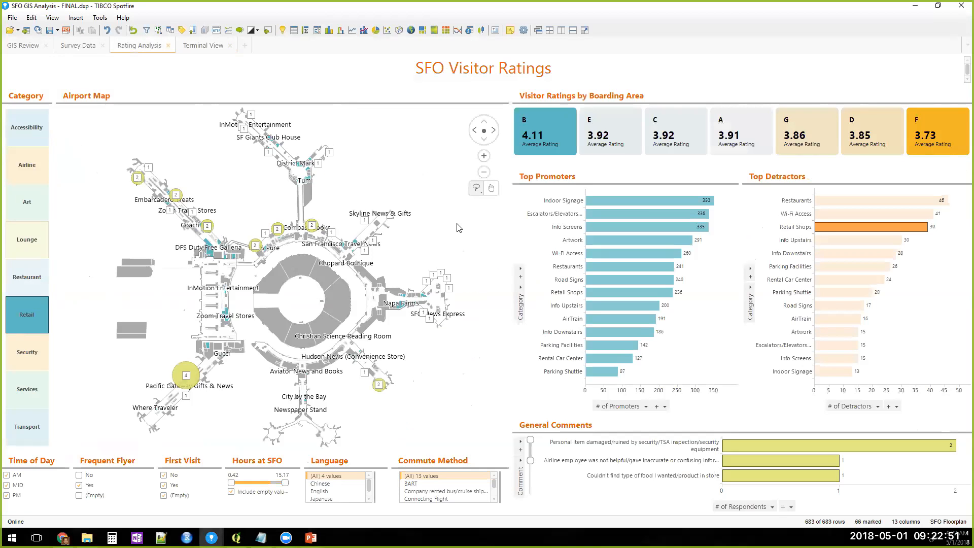
- Include the No and (Empty) values in the Frequent Flyer filter on the Rating Analysis page
click(79, 475)
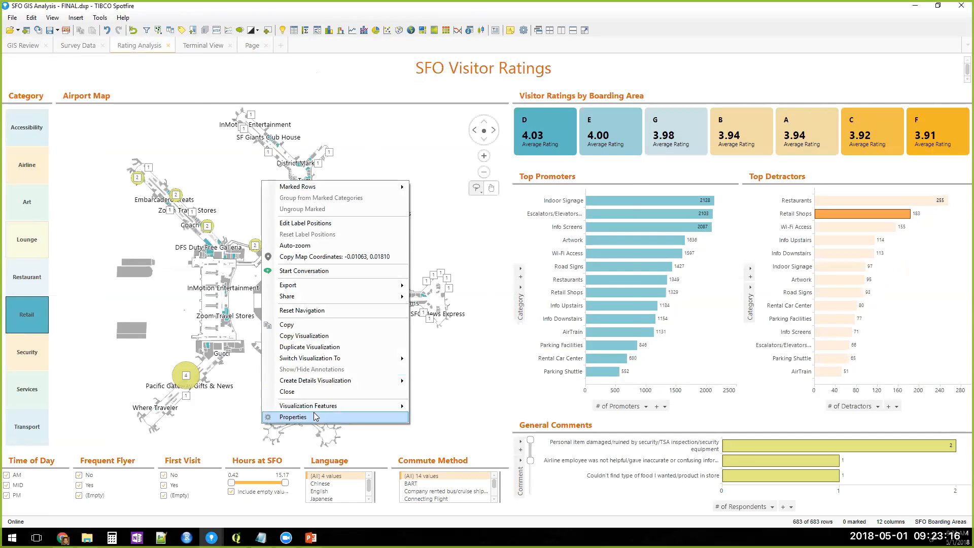
- Set the trellis layer of the Airport Map to SFO Categories in its properties
click(315, 416)
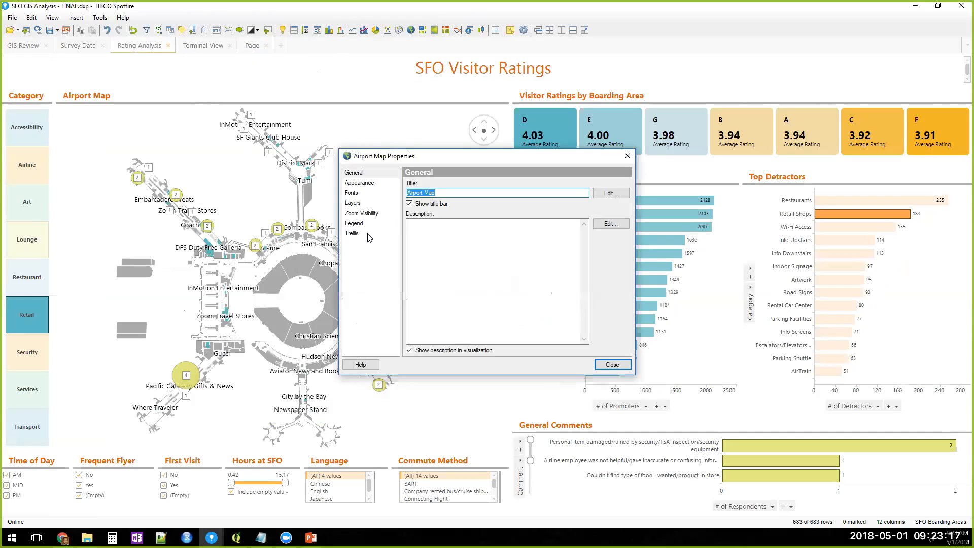
click(367, 234)
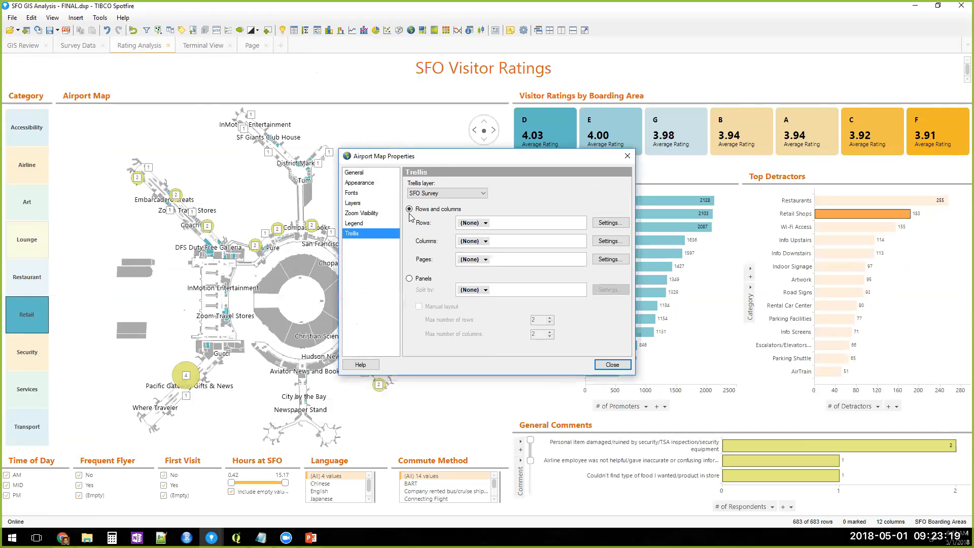
click(465, 195)
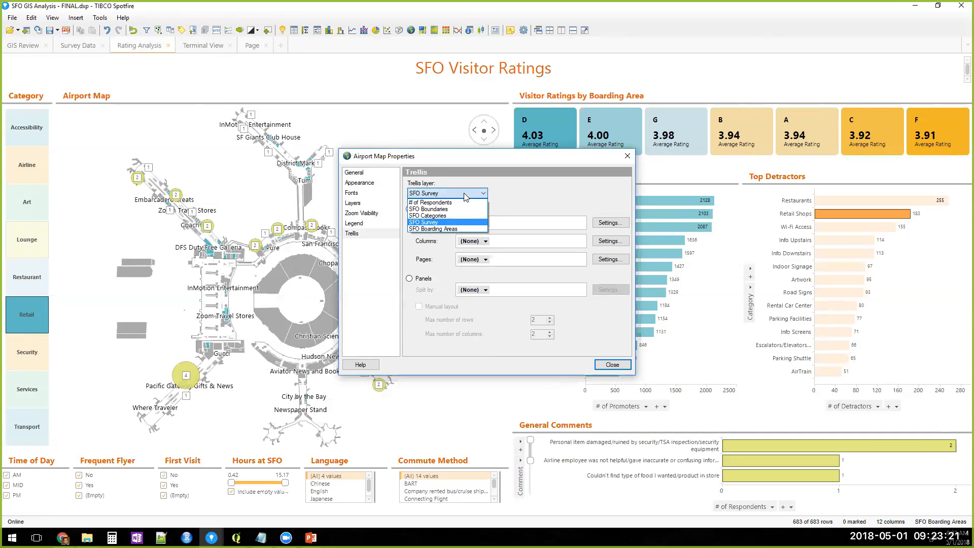
click(464, 216)
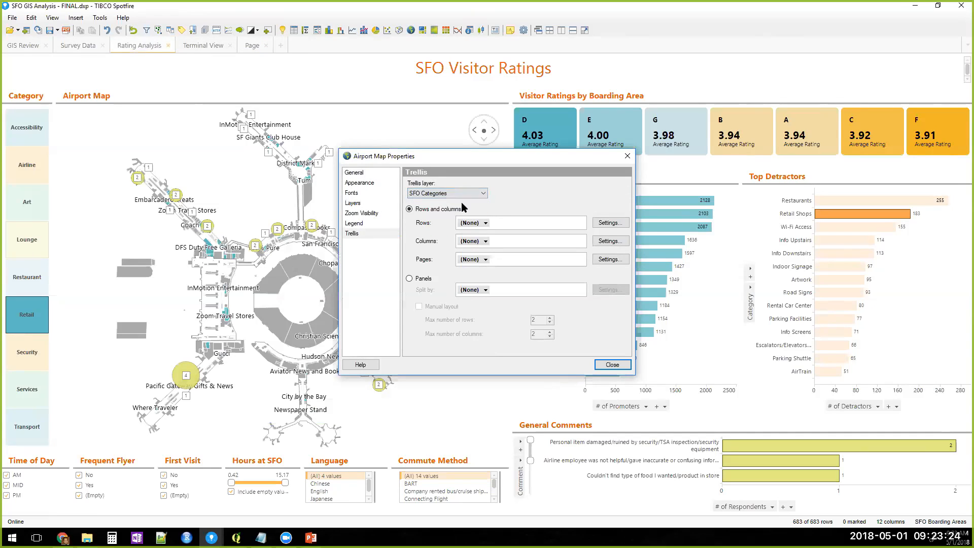
key(Tab)
- Trellis the Airport Map into columns by Board Area and close its properties
click(486, 243)
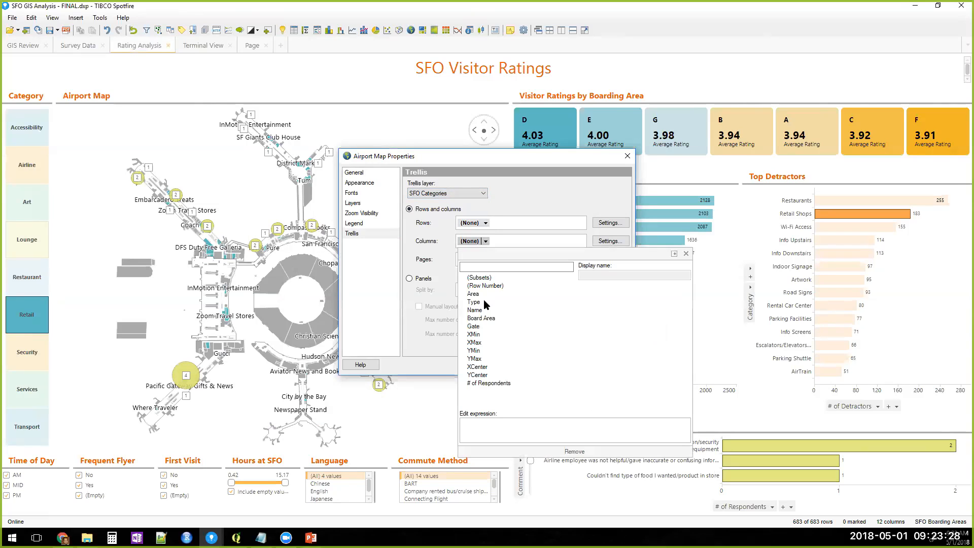
click(474, 319)
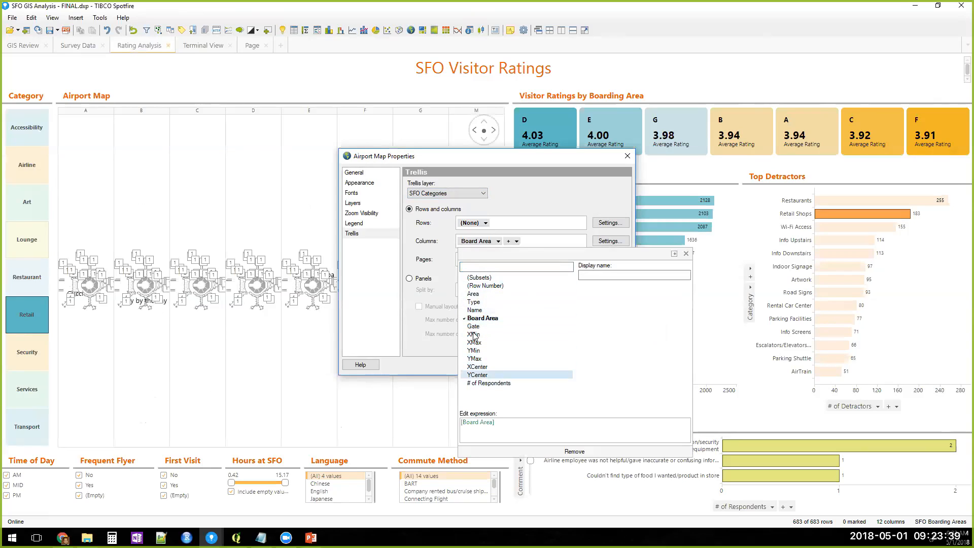
click(414, 216)
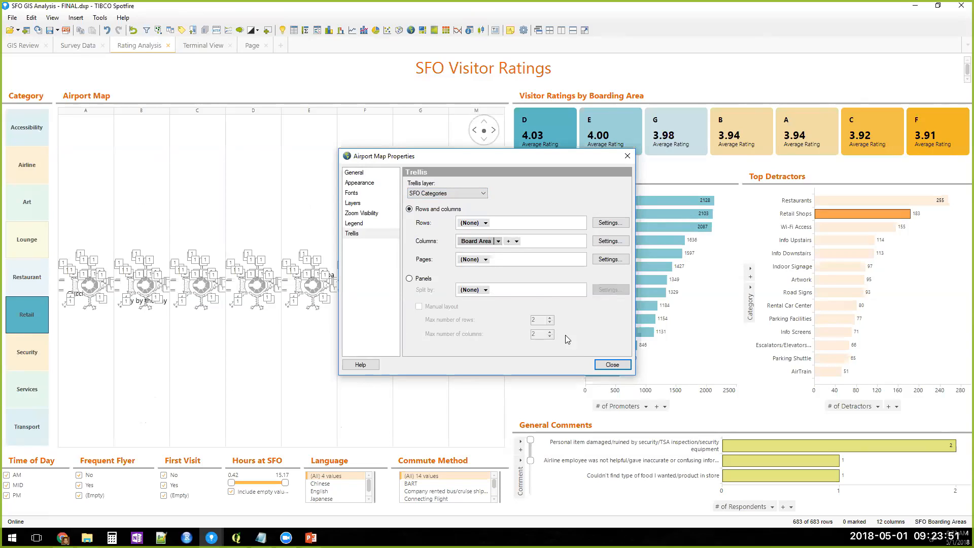
click(498, 241)
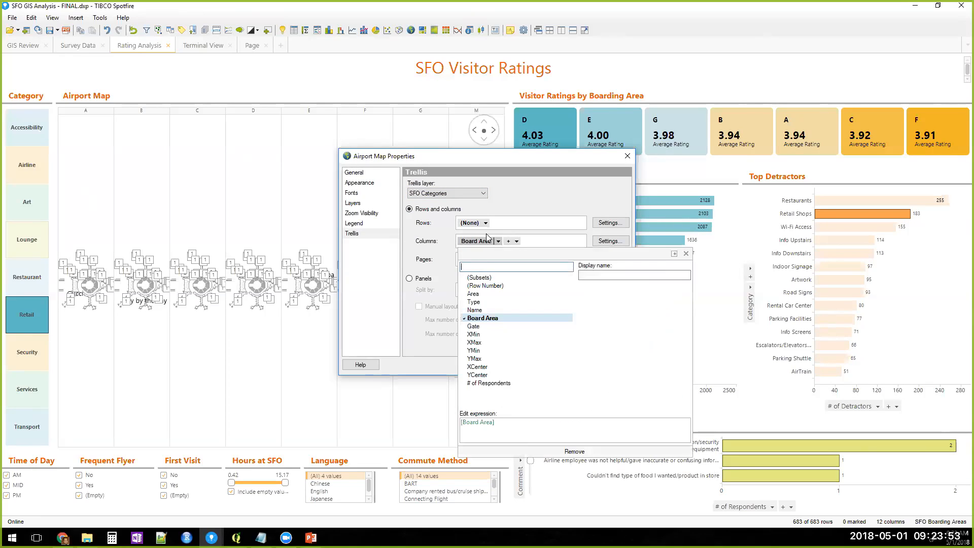
click(422, 230)
click(609, 365)
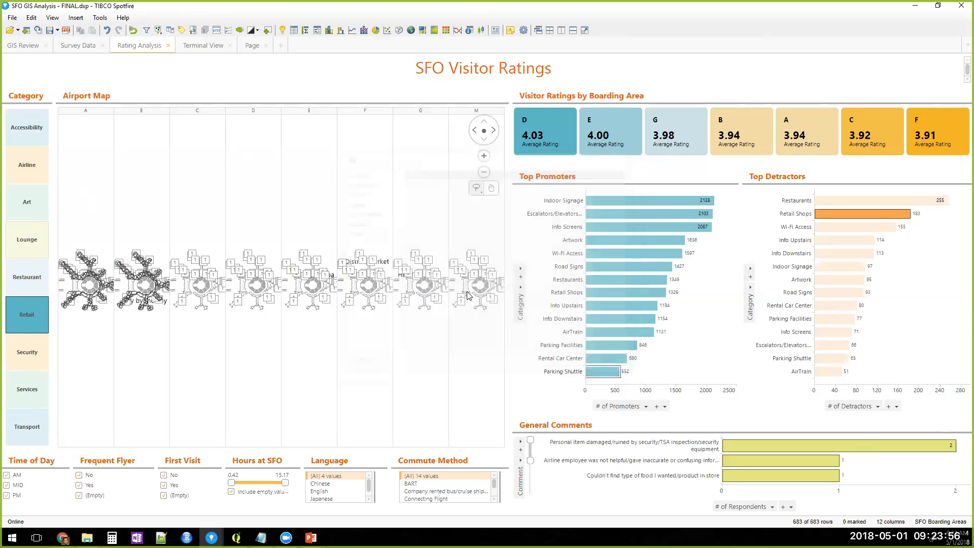
- Open the layer properties of the Int'l Terminal - Boarding G map on the Terminal View page
click(202, 47)
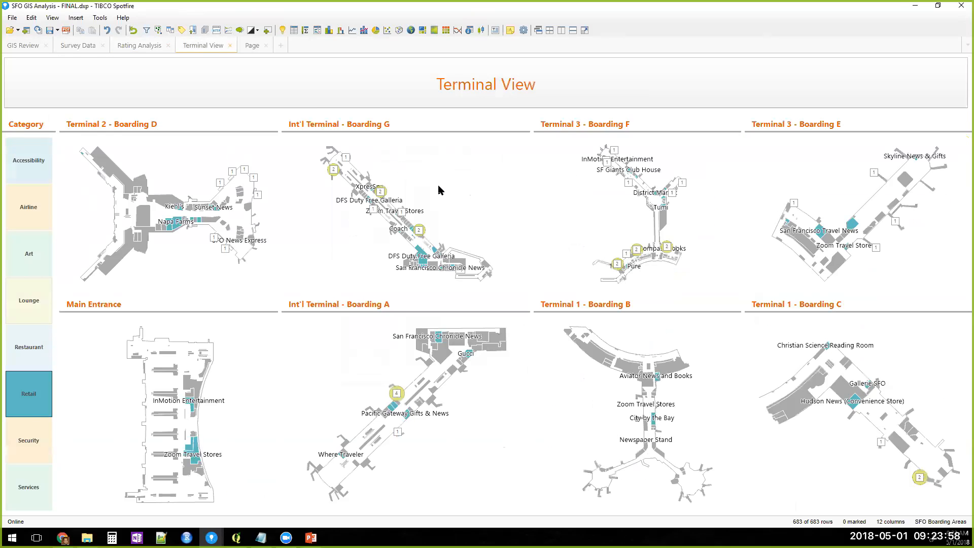
right_click(439, 190)
click(493, 422)
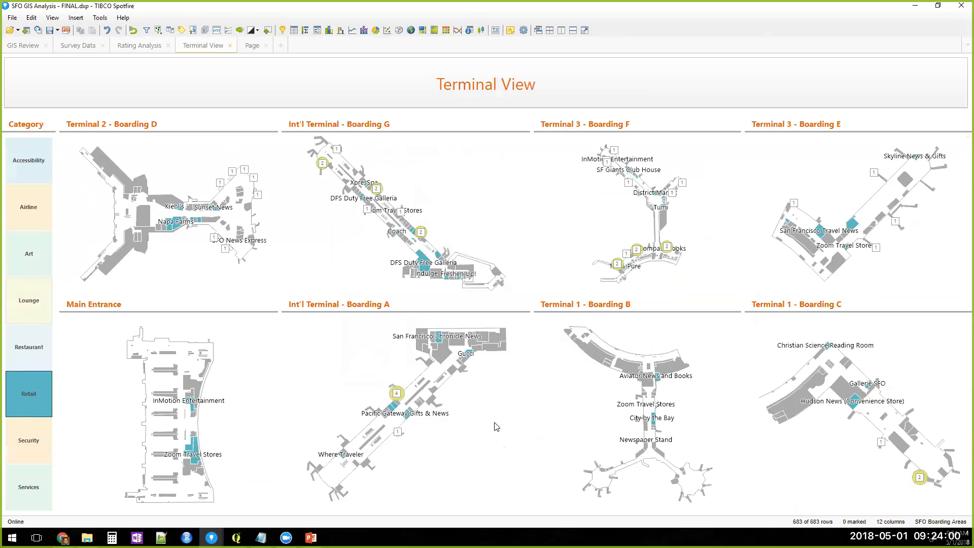
click(357, 204)
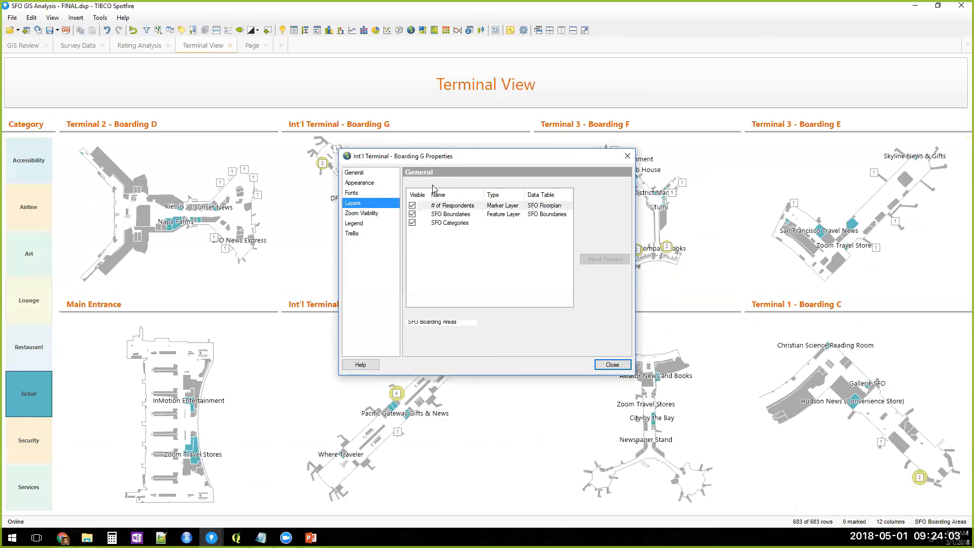
- Review the expression that limits the SFO Categories layer's data in the Boarding G map, and close the settings
drag(472, 156, 435, 135)
click(488, 200)
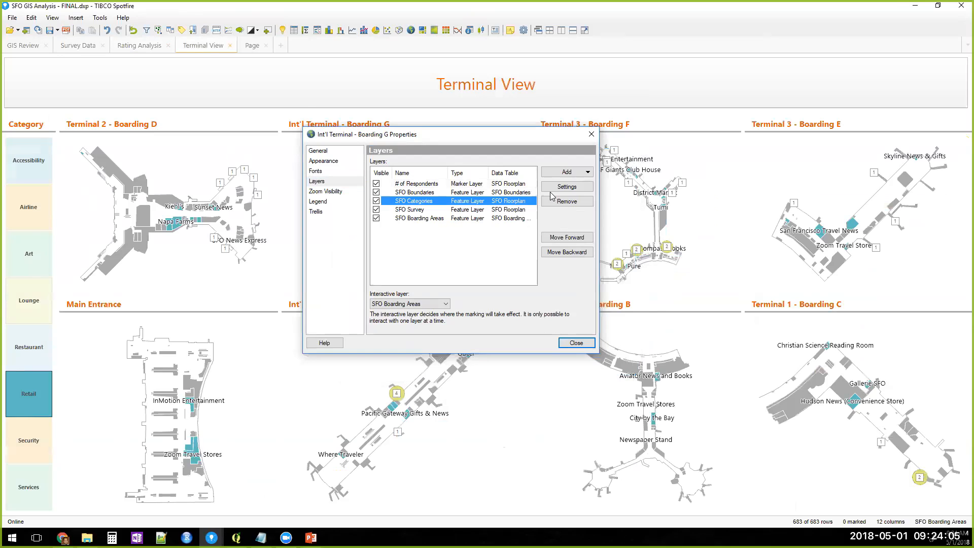
click(551, 189)
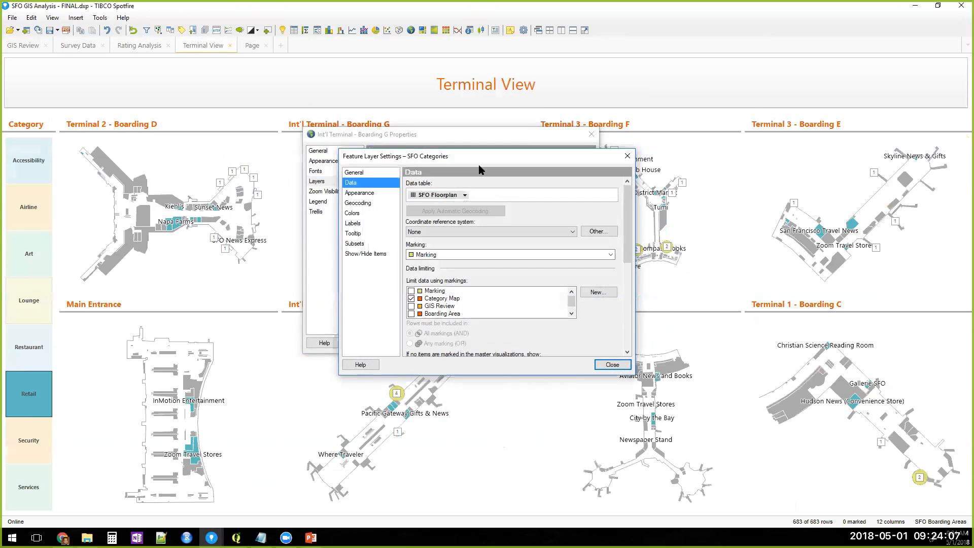
click(740, 247)
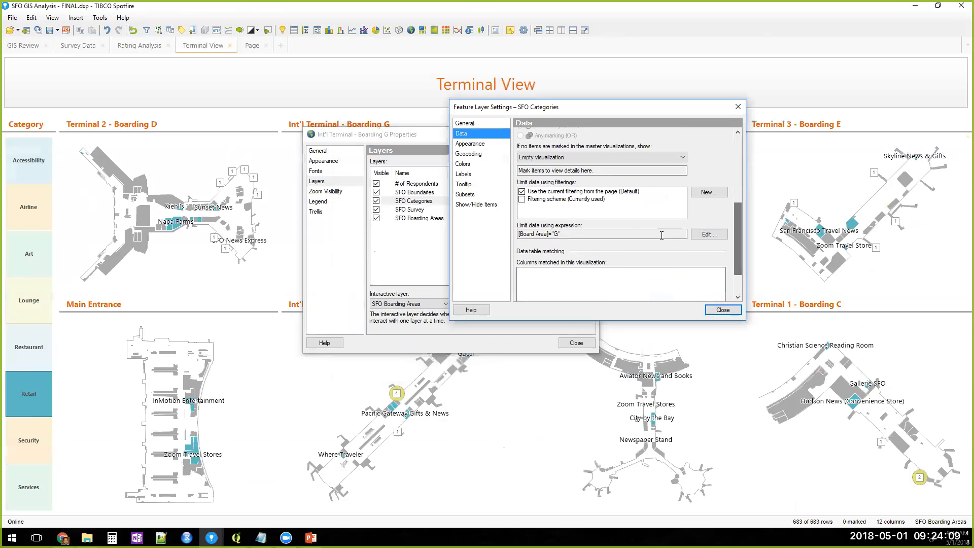
click(708, 235)
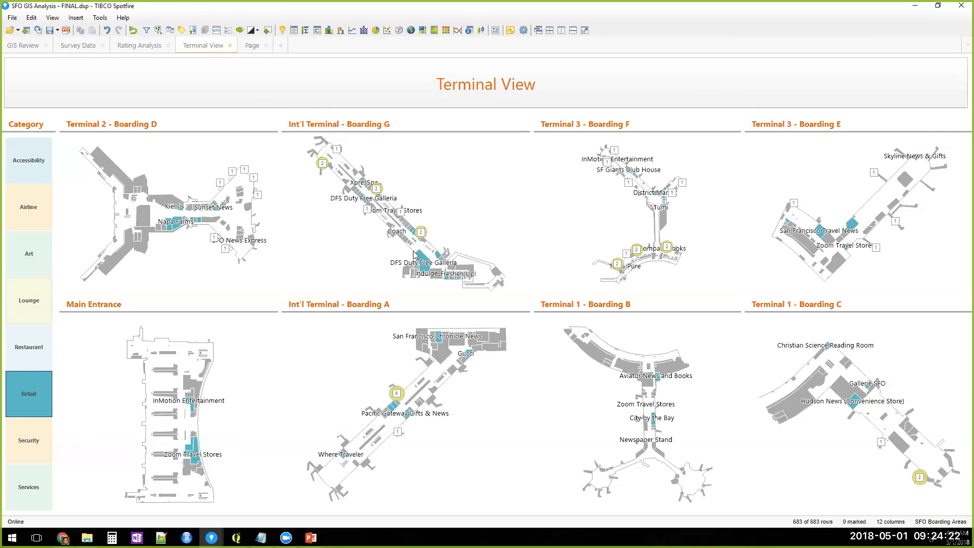
- Examine the retail locations around the DFS Duty Free Galleria in the Int'l Terminal - Boarding G map
scroll(417, 253, up, 3)
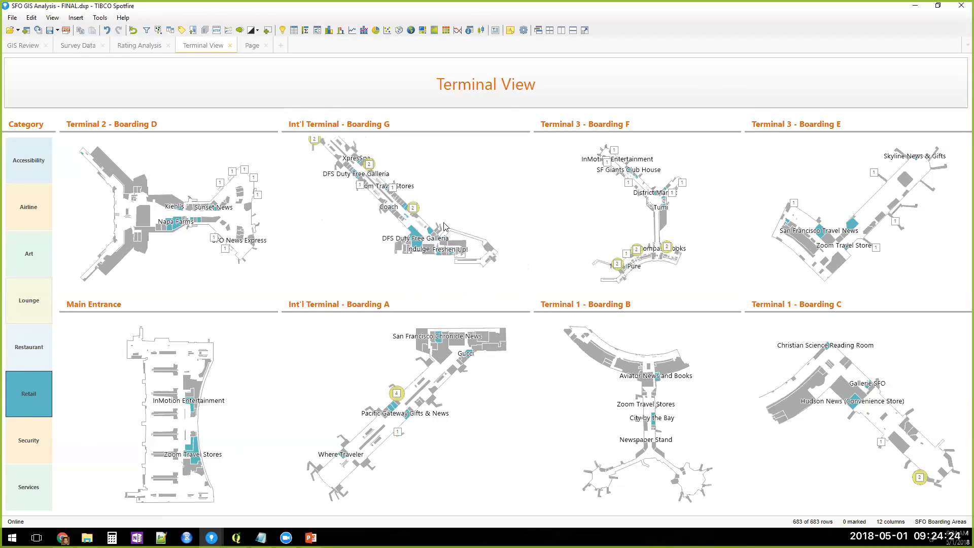
scroll(428, 228, up, 3)
scroll(427, 239, down, 3)
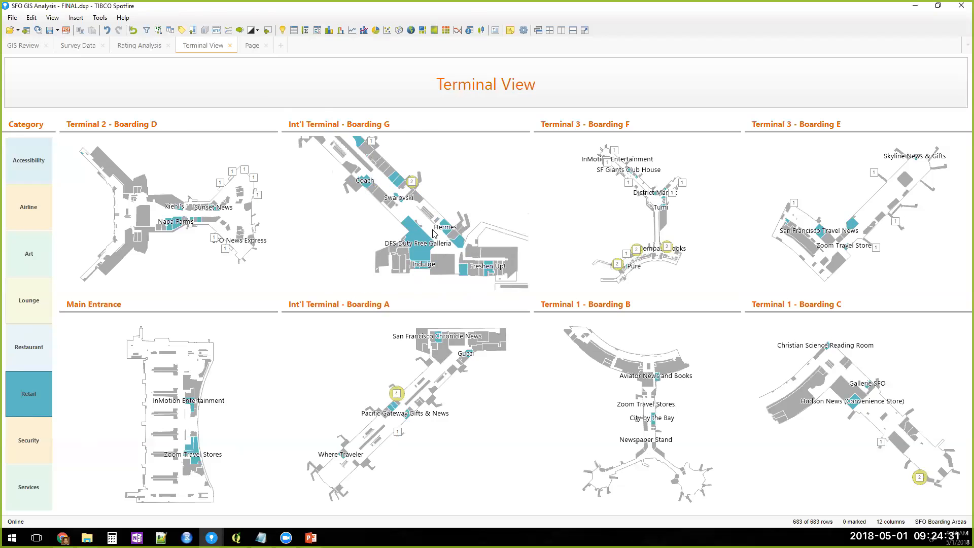
- Look through the geometry rows of the SFO Floorplan table on the GIS Review page
click(144, 51)
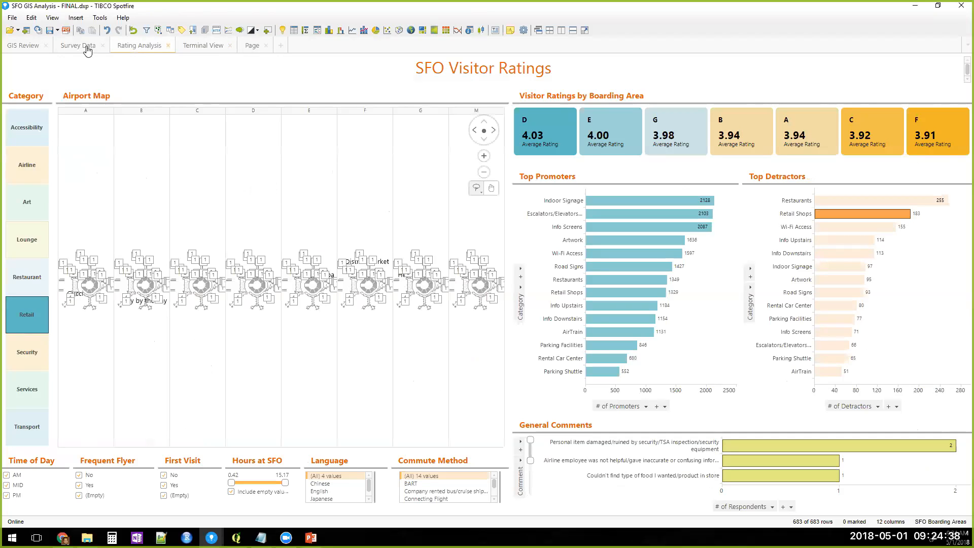
click(10, 48)
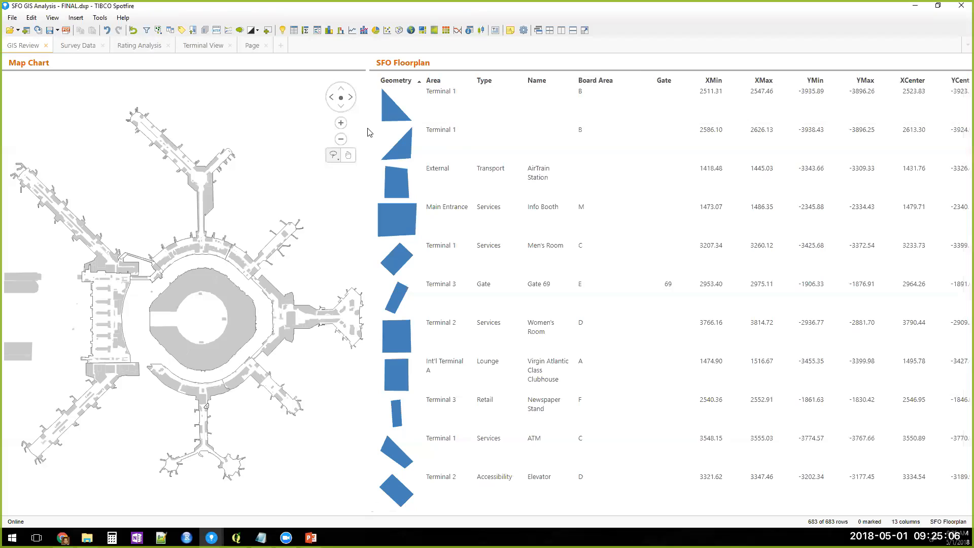
scroll(404, 116, down, 2)
scroll(402, 115, down, 10)
scroll(419, 175, down, 8)
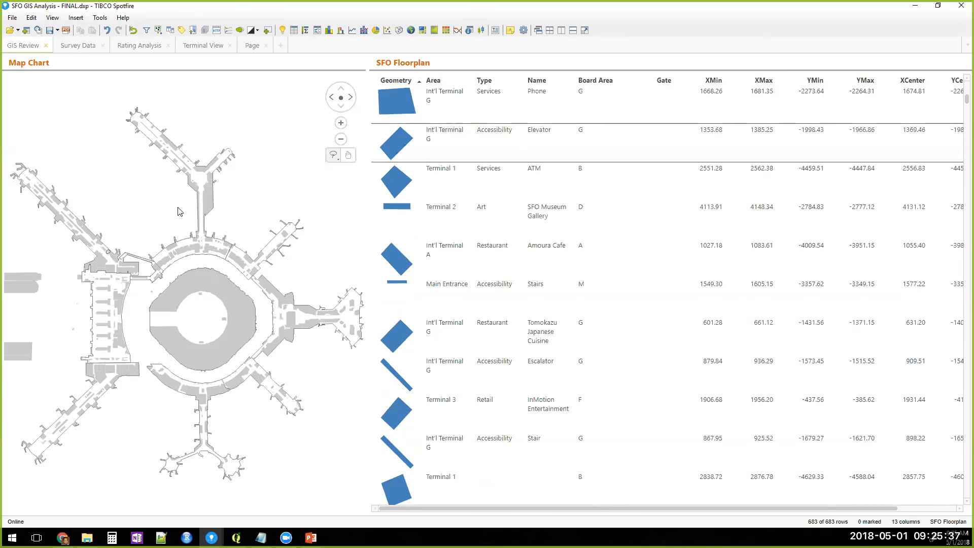
- Open the column properties of the SFO Floorplan table and inspect the property values of the Area and Type columns
click(12, 17)
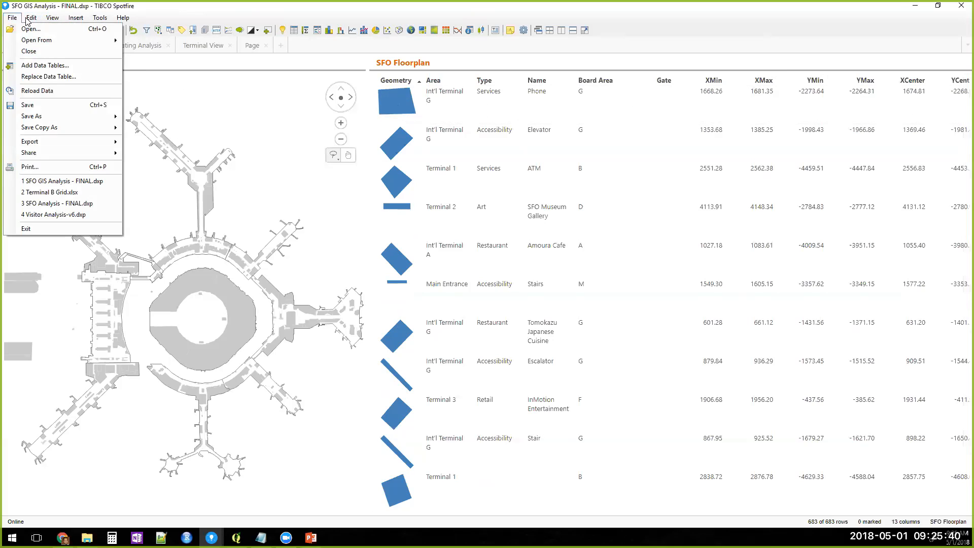
mouse_move(31, 17)
click(65, 222)
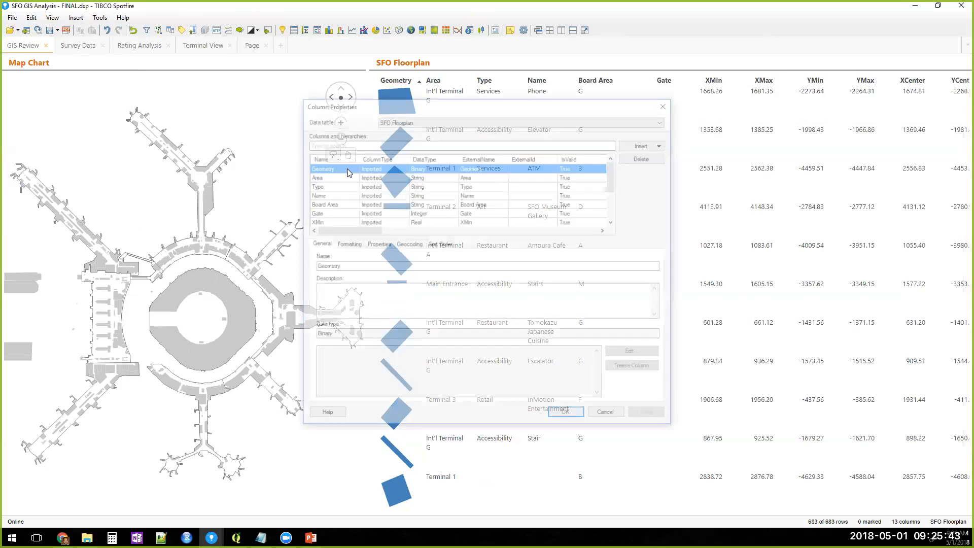
click(332, 176)
click(377, 243)
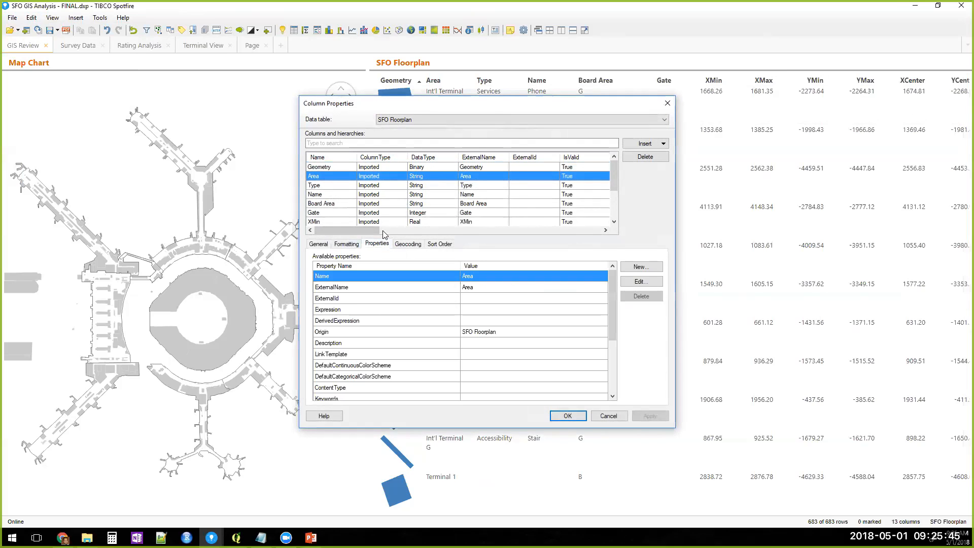
click(352, 186)
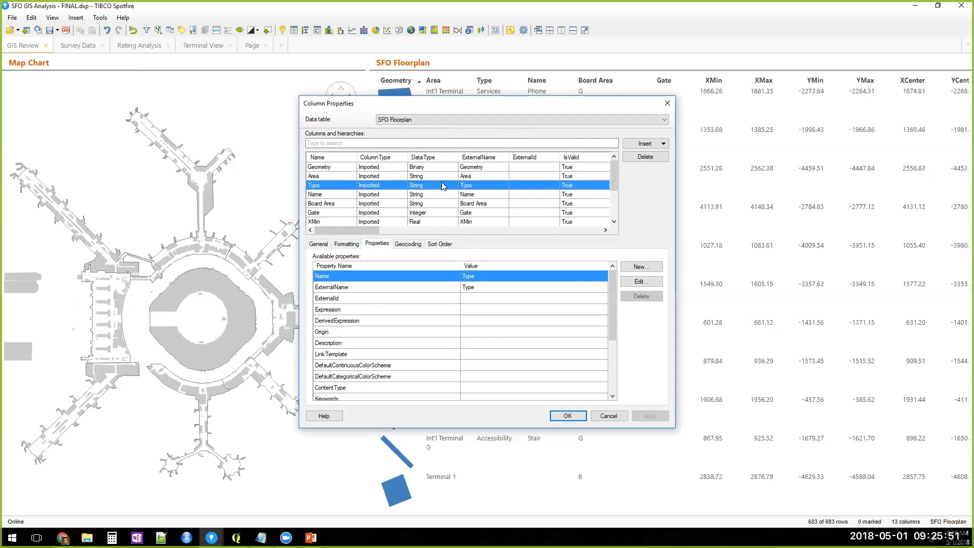
- Review the Geometry column's properties, including ContentType and MapChart.ColumnTypeId, and close the column properties without changes
click(425, 169)
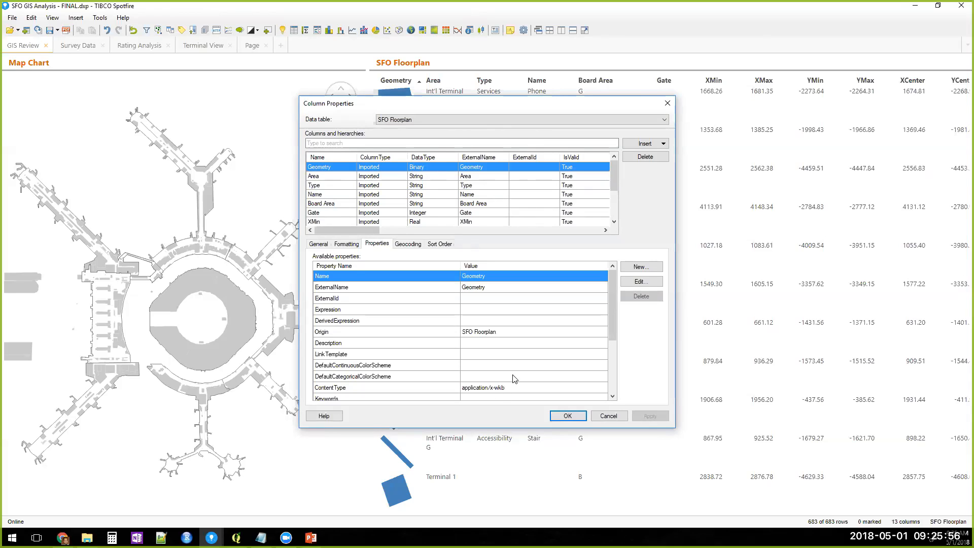
scroll(604, 374, down, 2)
scroll(603, 374, down, 1)
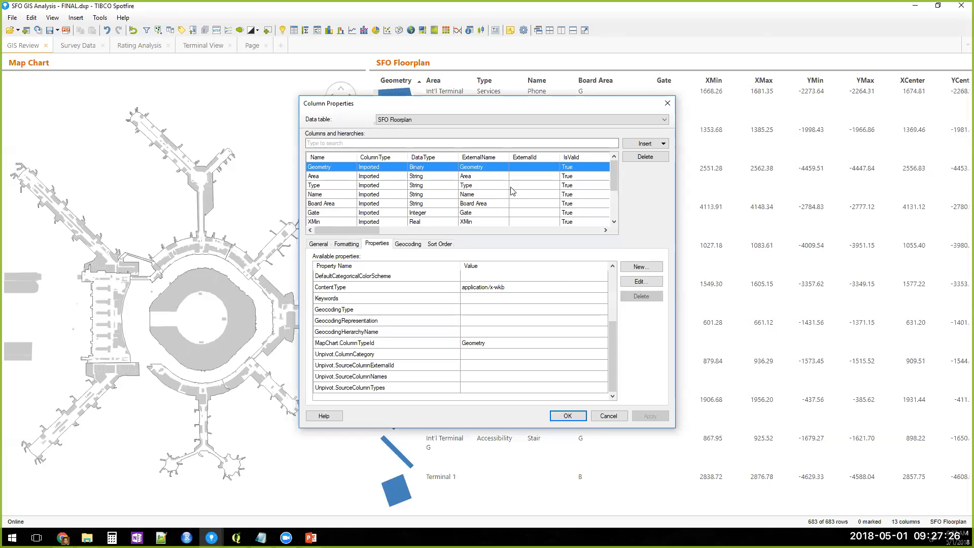
click(613, 419)
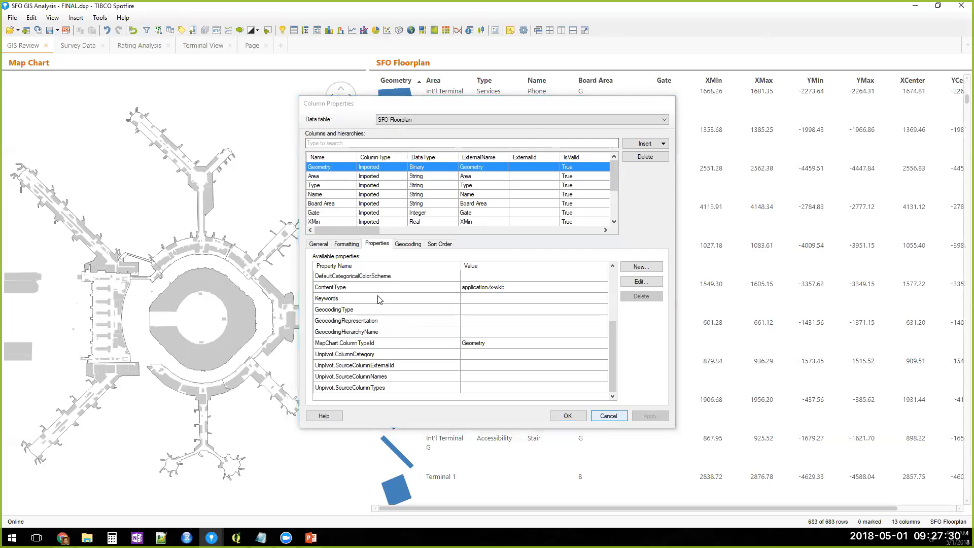
- Mark the Terminal E Domestic Parking shape on the Map Chart and take a look at the Survey Data page
click(225, 292)
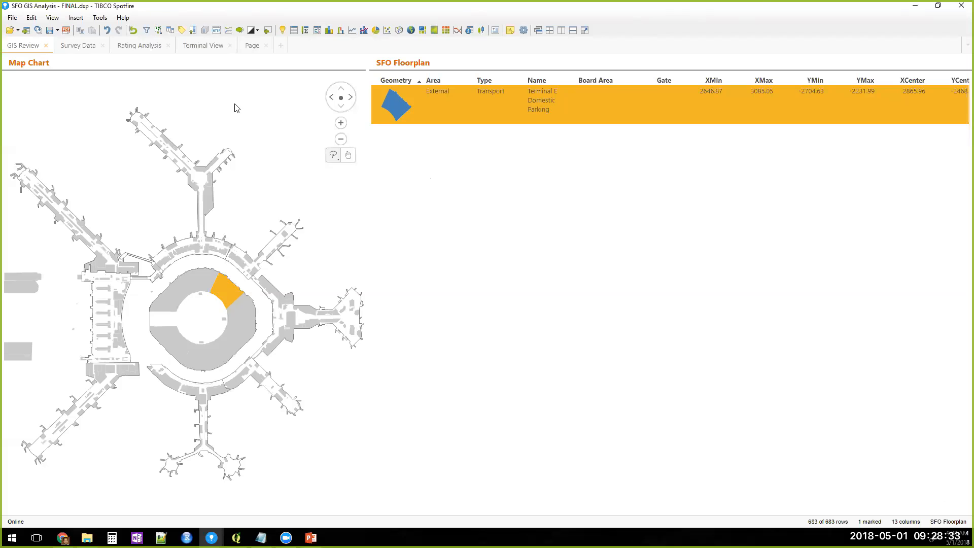
click(84, 53)
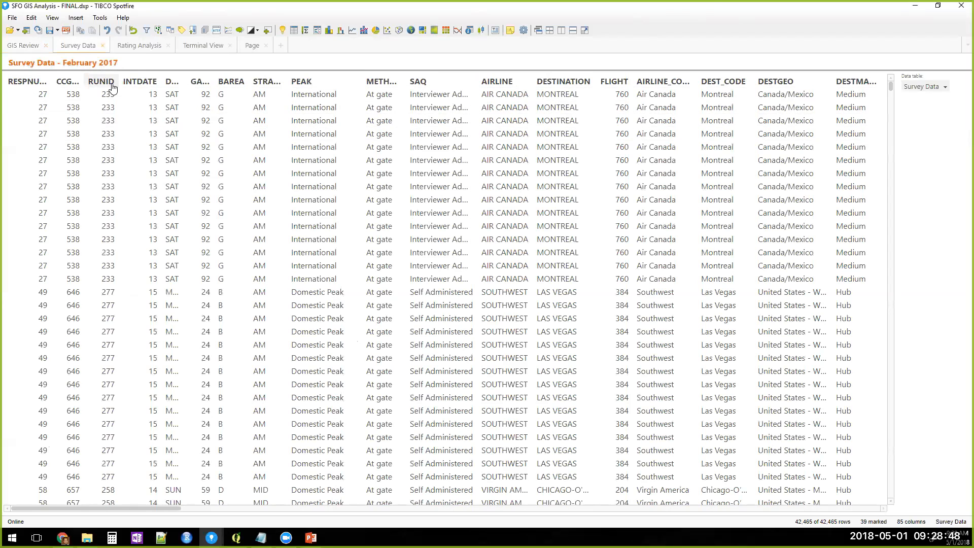
click(25, 46)
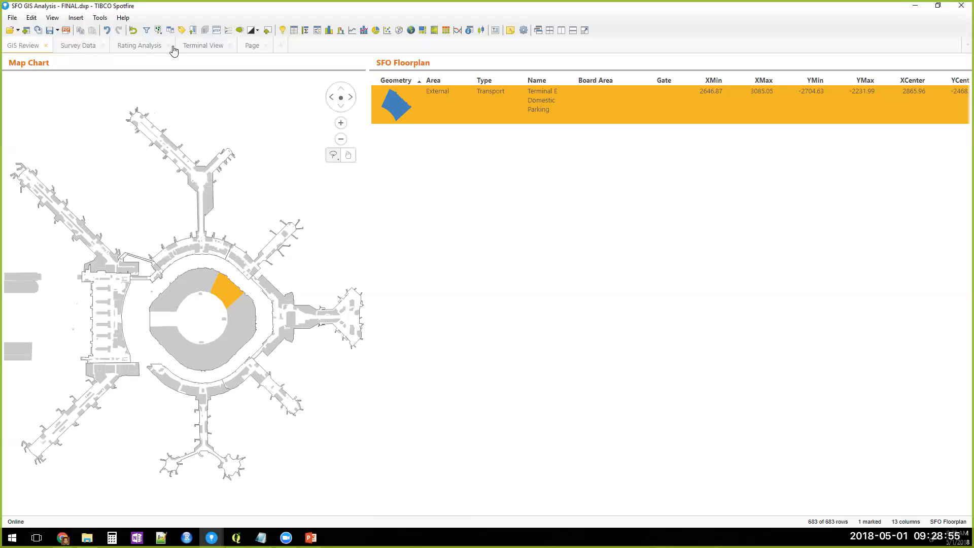
- Remove the Board Area column trellis from the Airport Map on the Rating Analysis page and close its properties
click(138, 45)
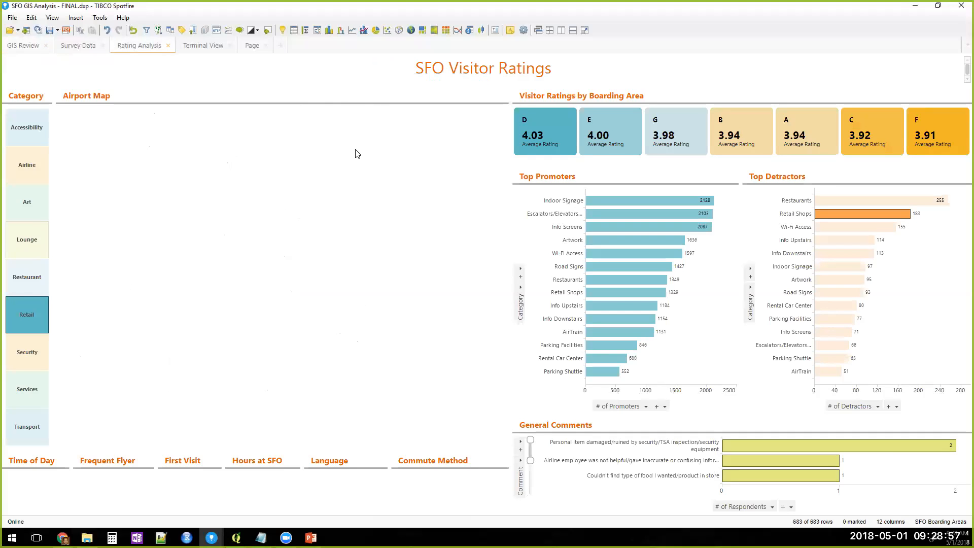
right_click(300, 176)
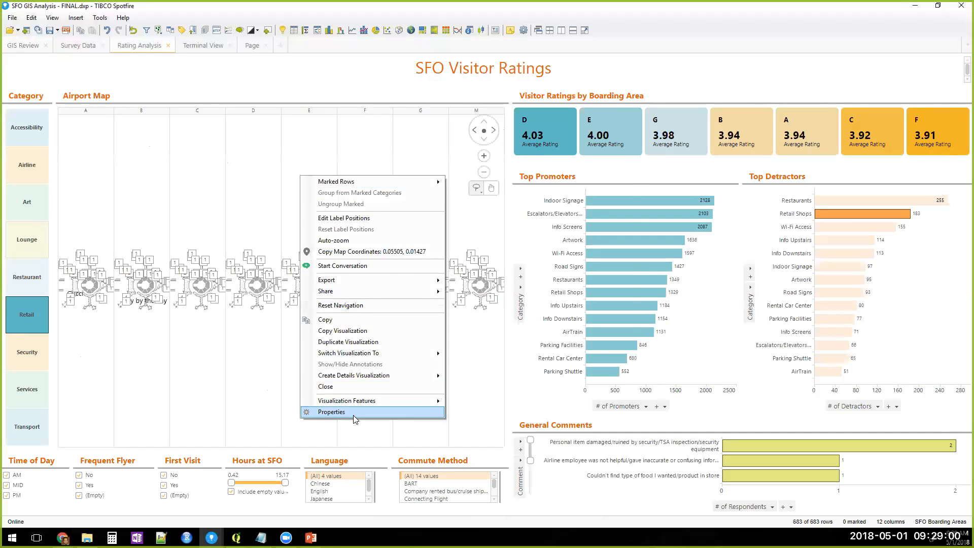
click(345, 412)
click(361, 233)
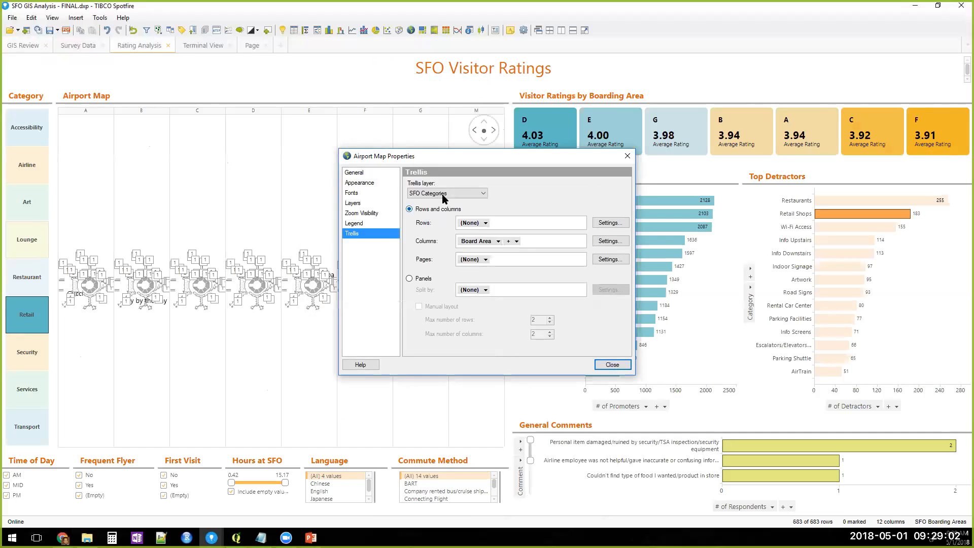
click(498, 241)
click(558, 452)
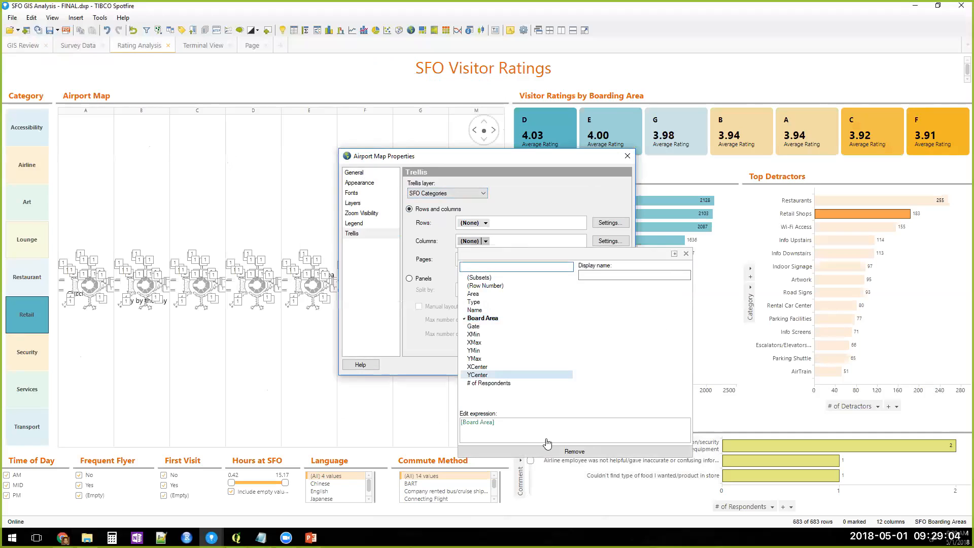
click(613, 365)
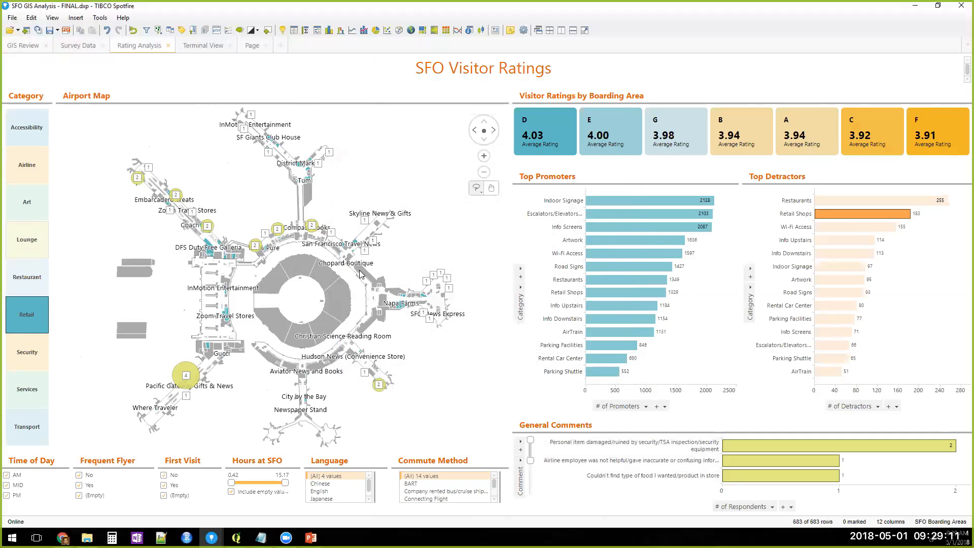
- Inspect the Airport Map up close, and mark boarding area D's rating tile and the Indoor Signage bar in Top Promoters
scroll(459, 258, up, 2)
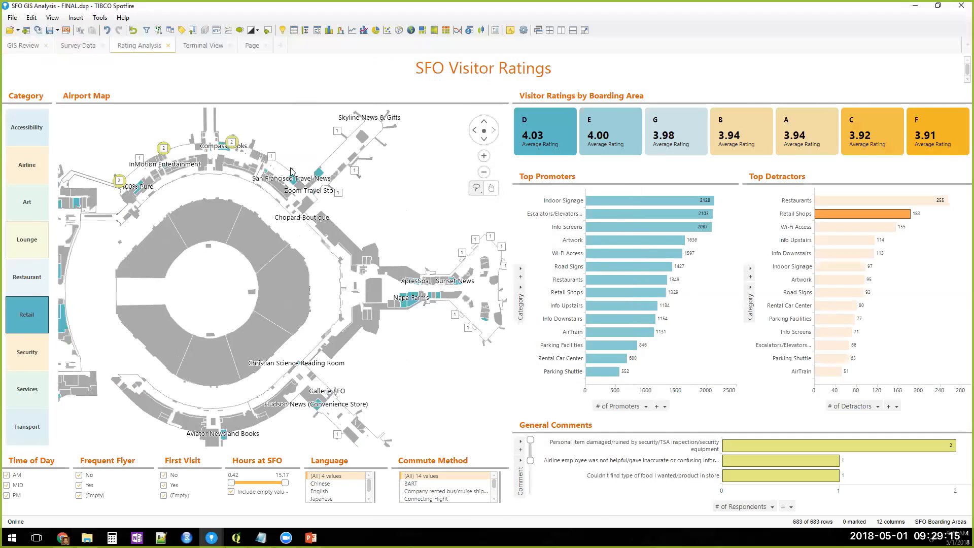
scroll(155, 179, down, 2)
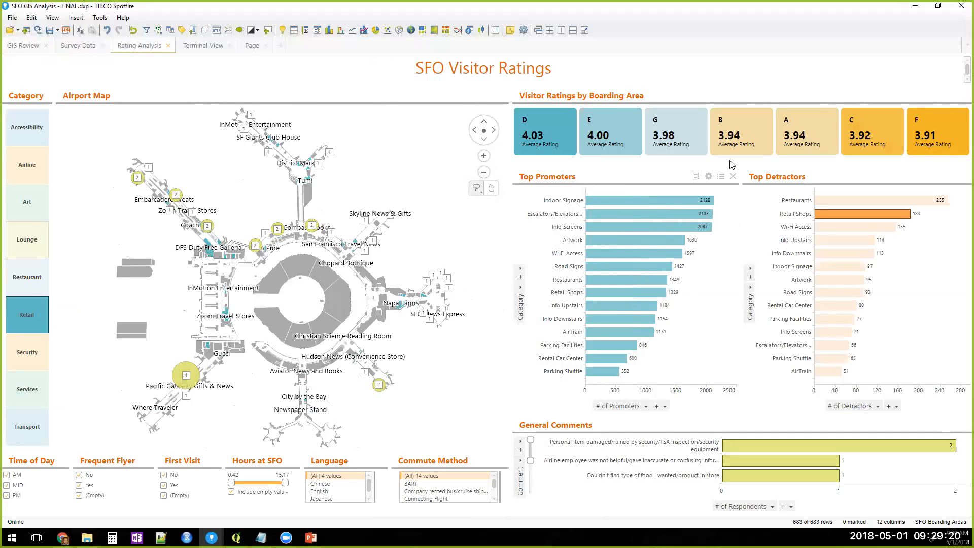
click(567, 136)
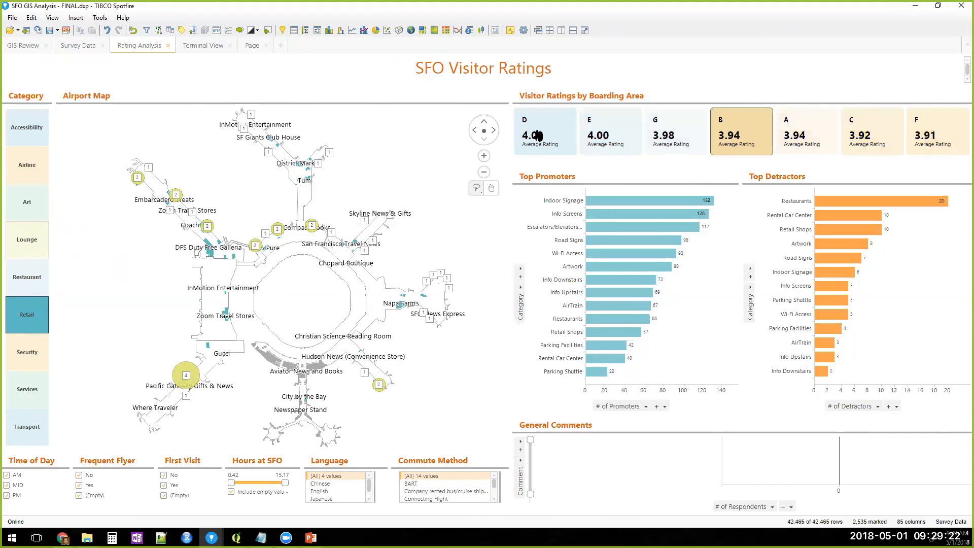
click(592, 200)
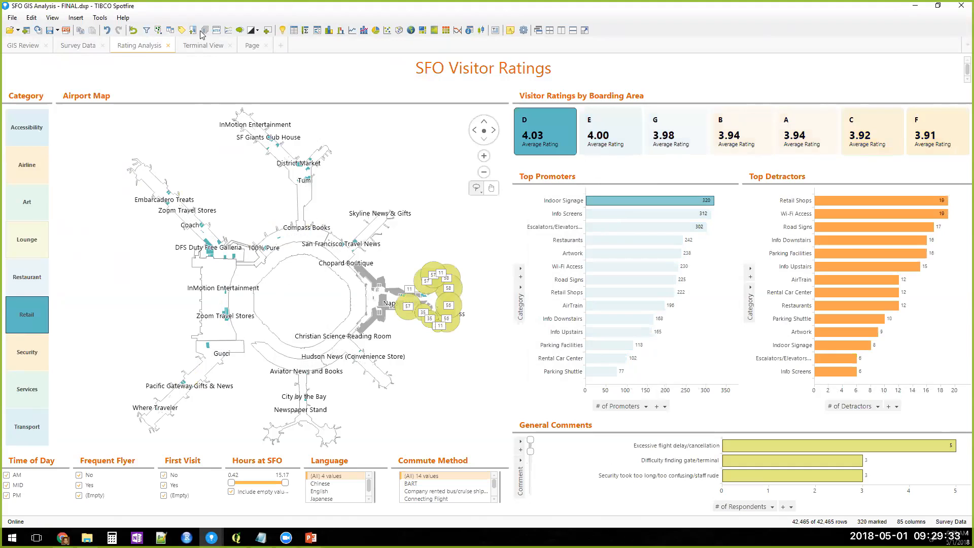
- Open the data details of the Survey Data table and show its source structure
click(170, 30)
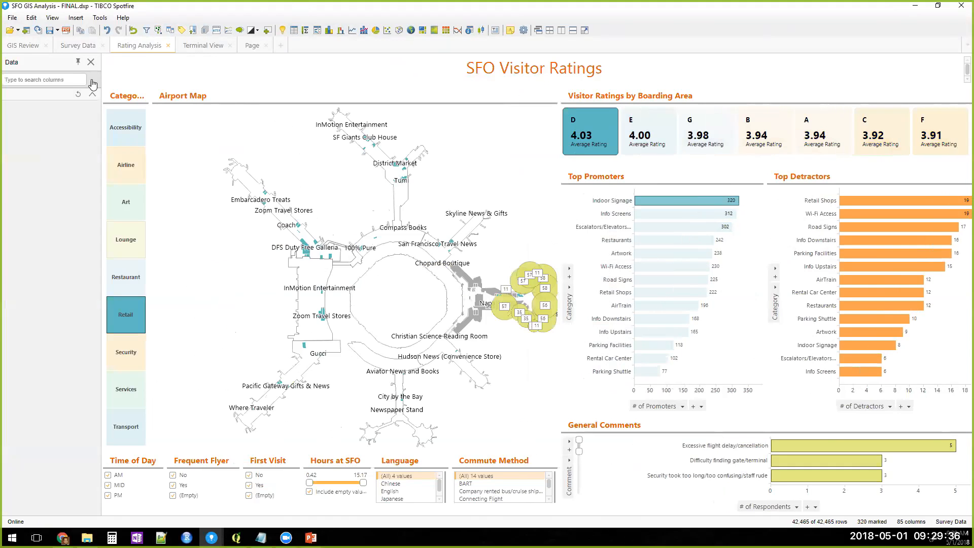
click(90, 81)
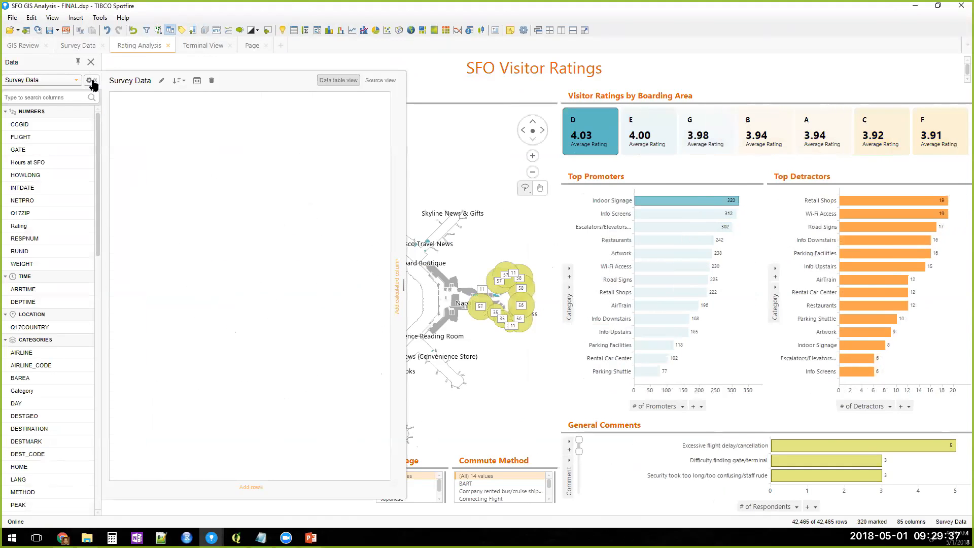
click(380, 81)
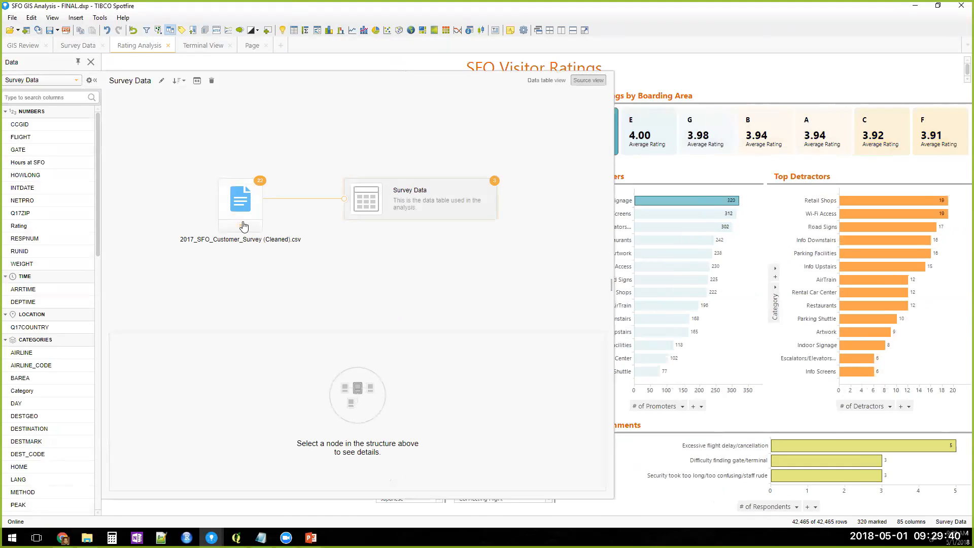
- Switch the data details to the SFO Boarding Areas table and inspect the source information of SFO Floorplan.shp
click(41, 80)
click(32, 143)
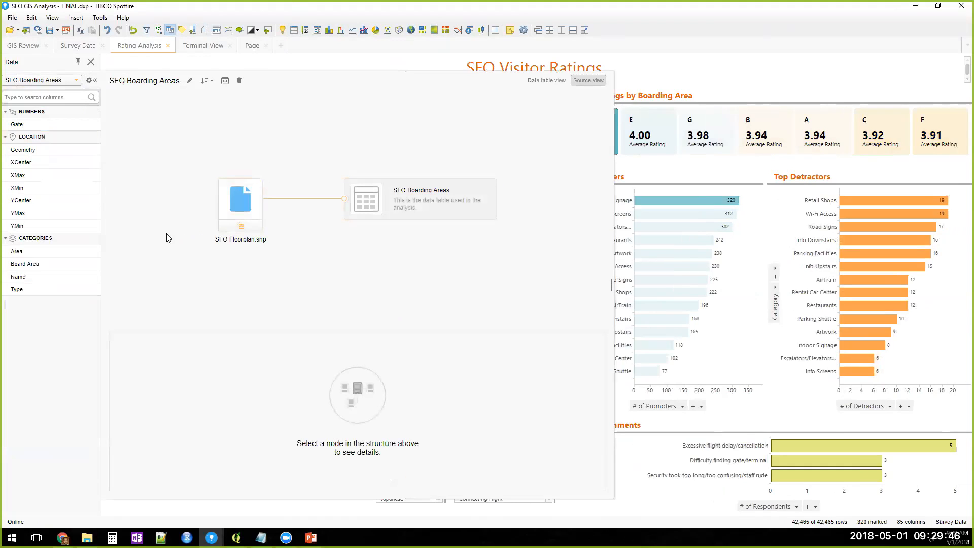
click(259, 208)
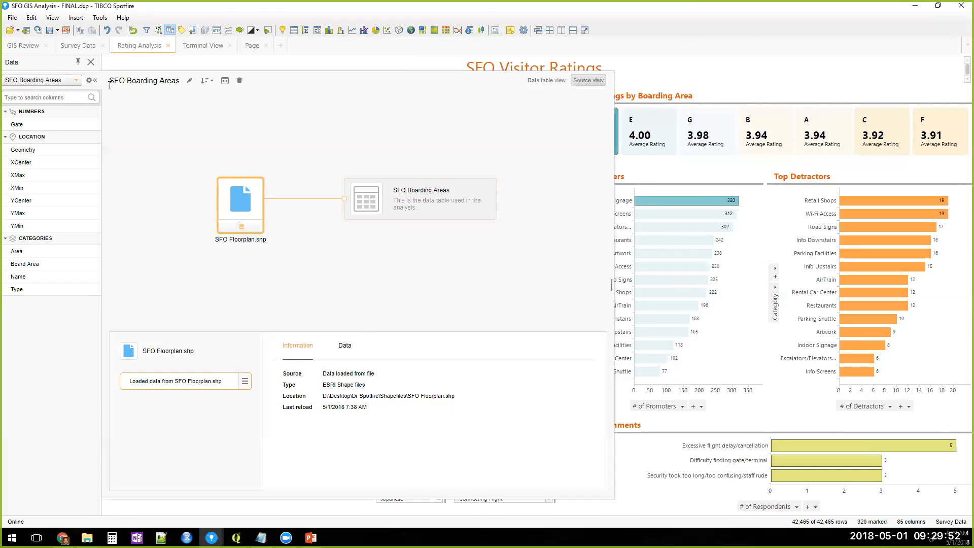
- Show the SFO Boarding Areas table's rows, widen the view to include the Gate and coordinate columns, and browse them
click(535, 81)
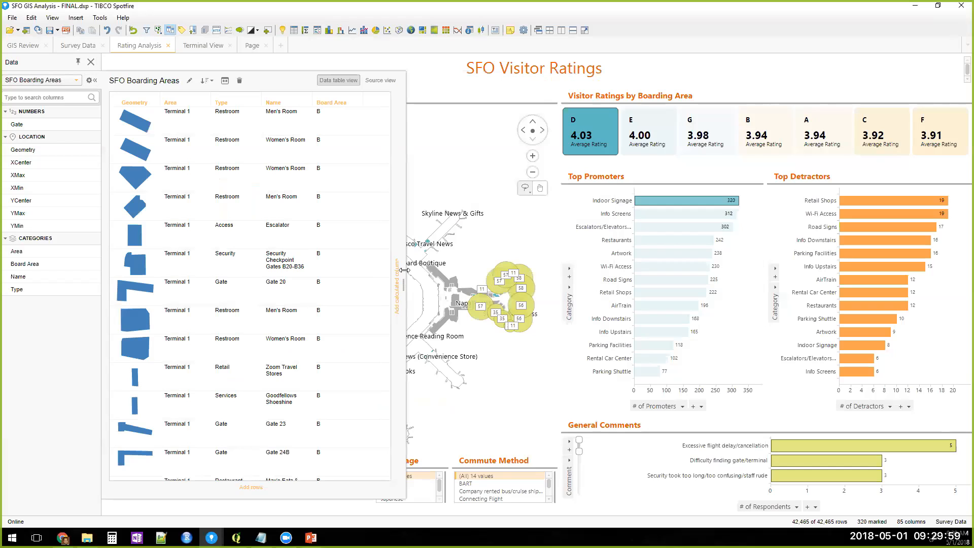
drag(406, 259, 550, 258)
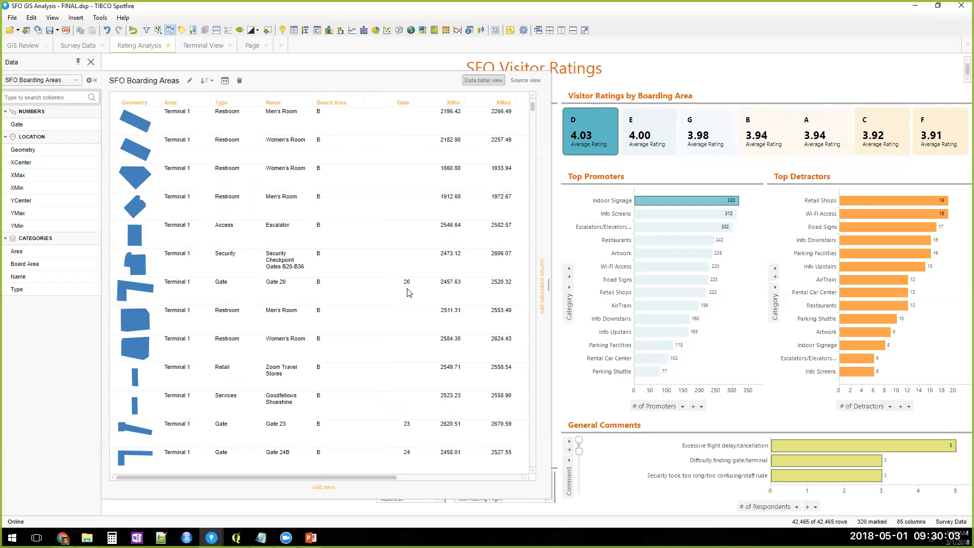
scroll(409, 293, down, 3)
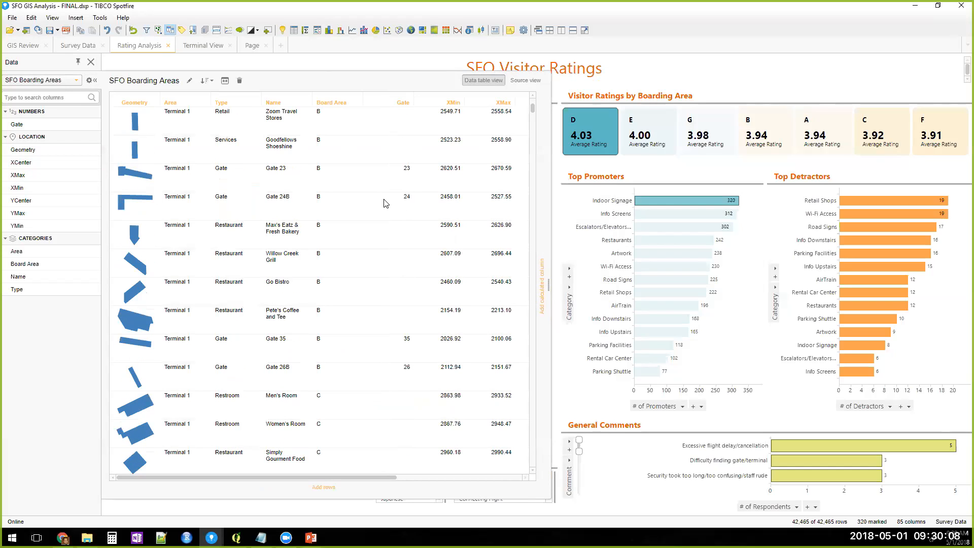
scroll(384, 203, up, 2)
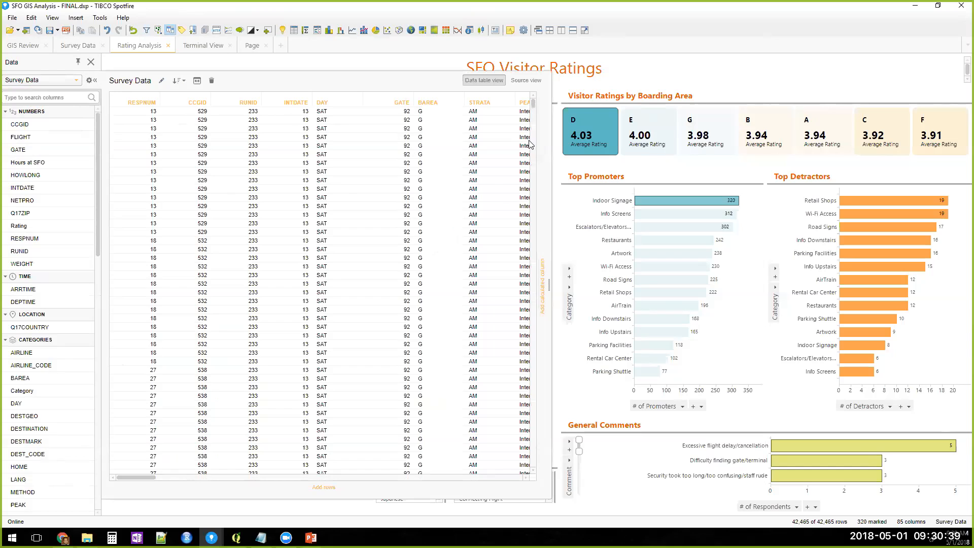
- Browse the Survey Data rows, show the table's source structure, and select the 2017_SFO_Customer_Survey (Cleaned).csv source
drag(528, 140, 529, 147)
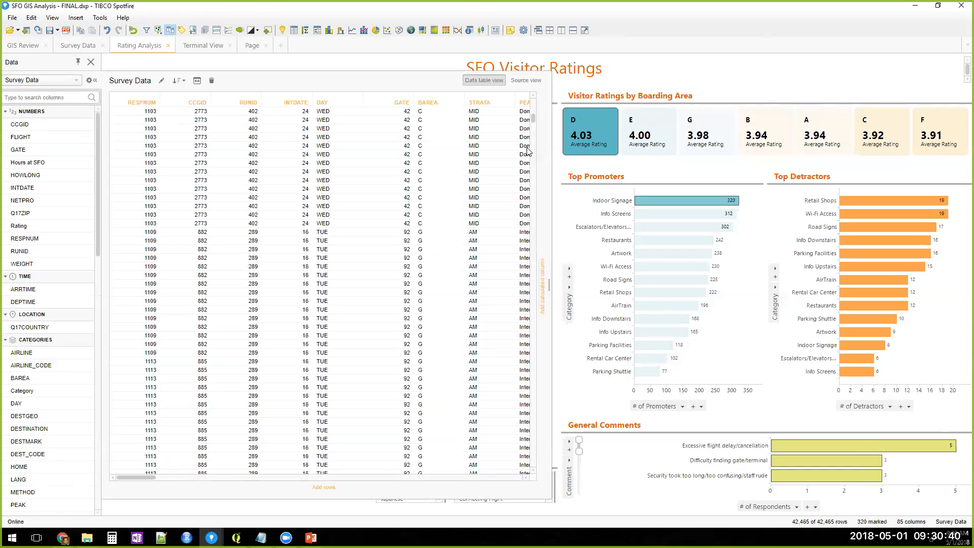
click(31, 18)
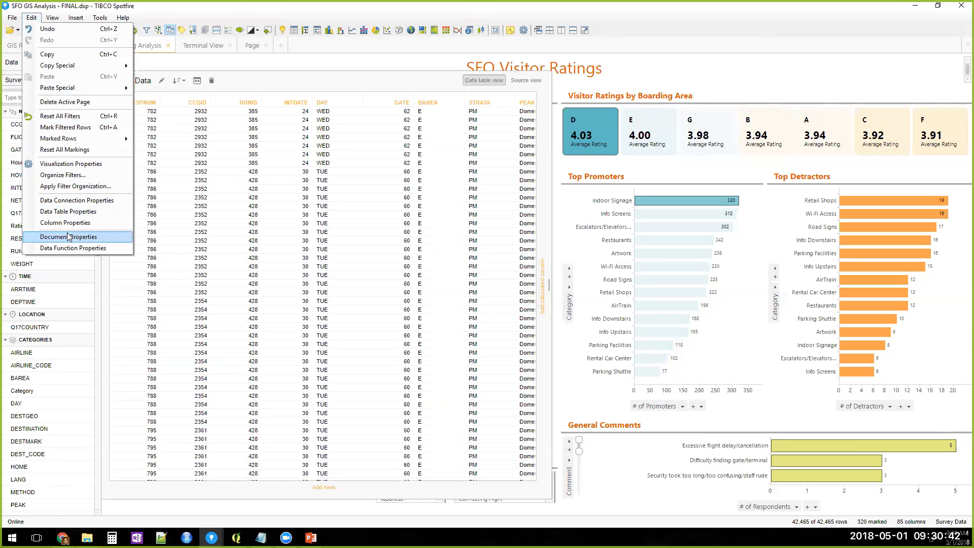
click(526, 80)
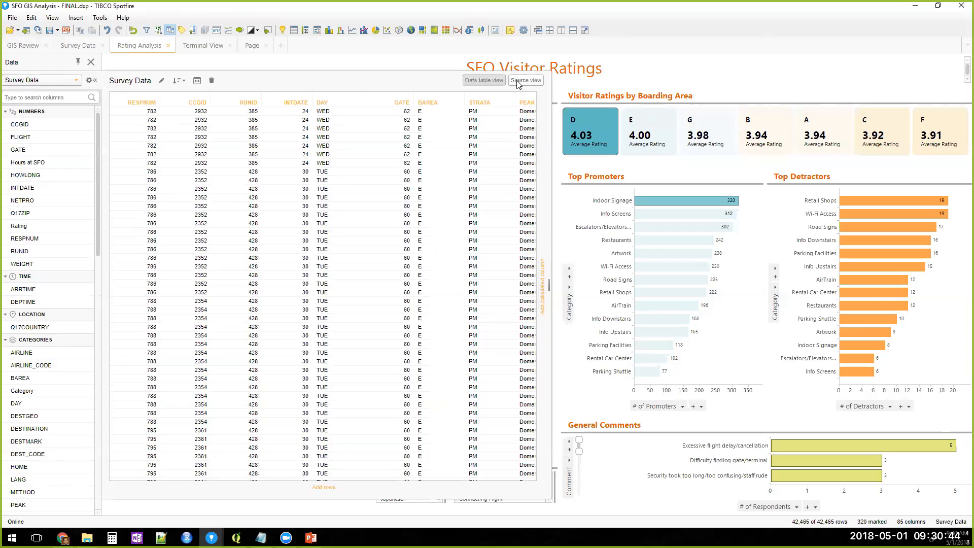
click(258, 202)
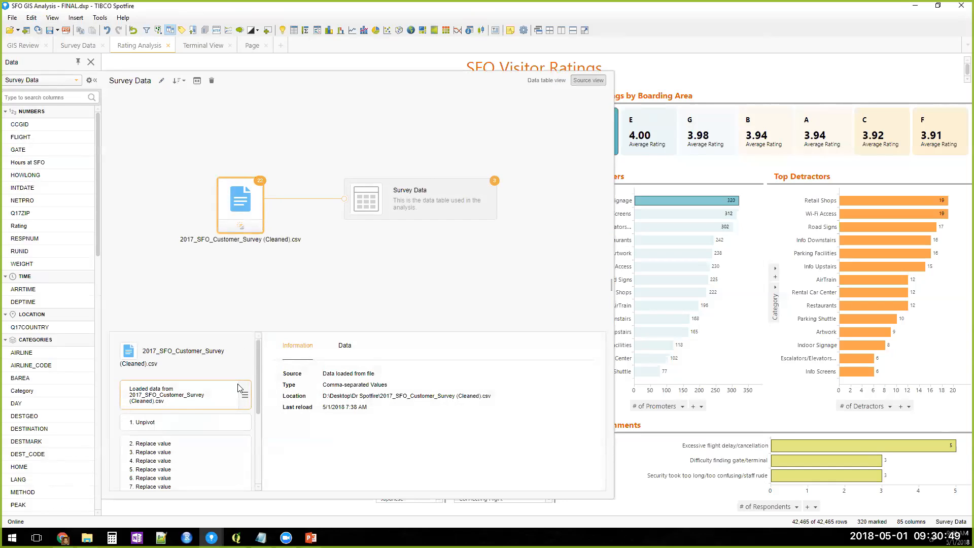
- Browse the transformations applied to the survey CSV source and show the details of the Replace value group
scroll(260, 373, down, 1)
scroll(259, 373, down, 3)
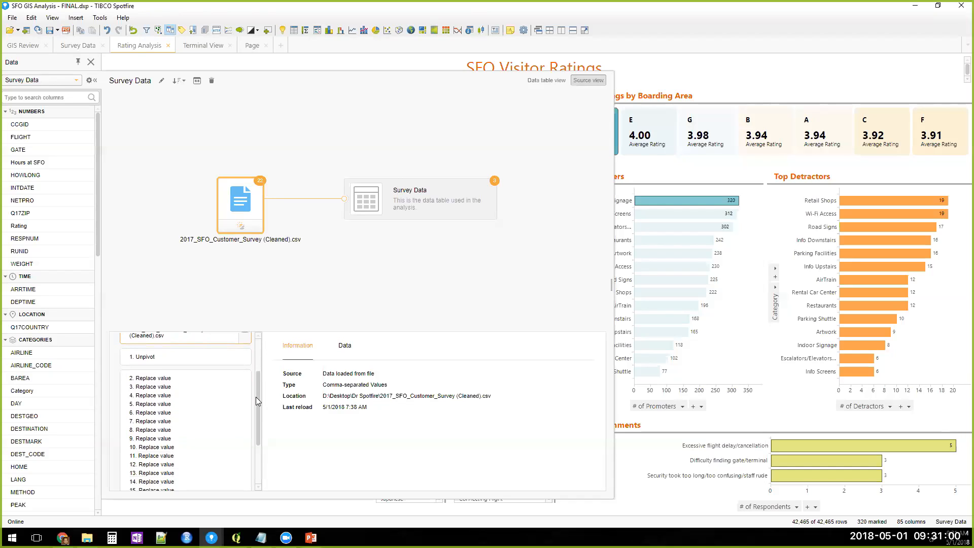
drag(255, 397, 256, 440)
scroll(223, 394, up, 2)
click(221, 392)
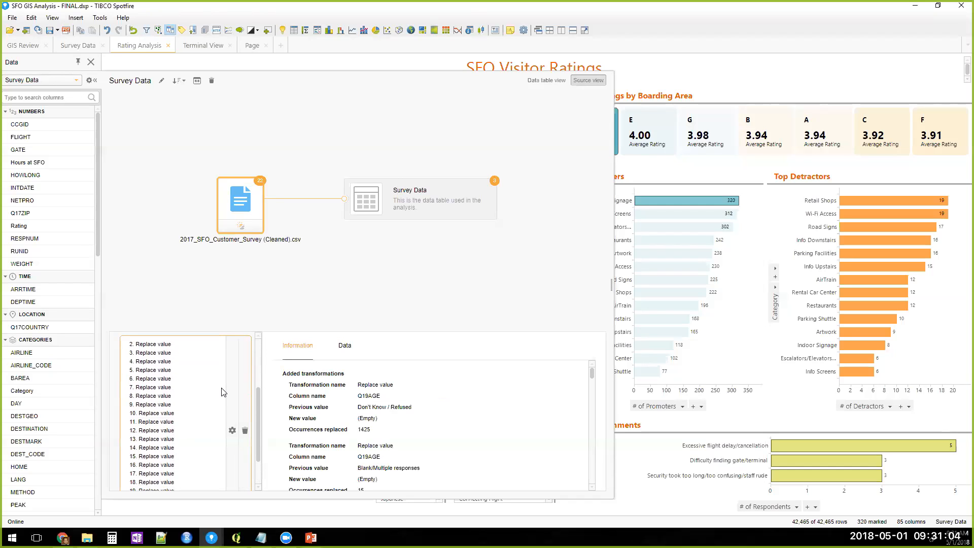
scroll(195, 405, up, 3)
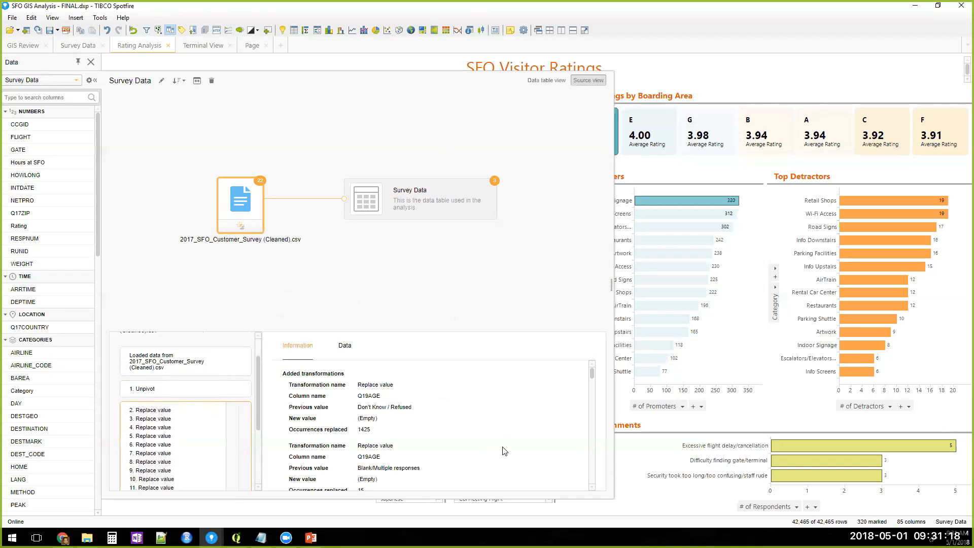
- Open the Replace value group's transformations for editing and browse the replacements for Q19AGE, Q22FLY and Category
drag(259, 407, 254, 436)
click(232, 436)
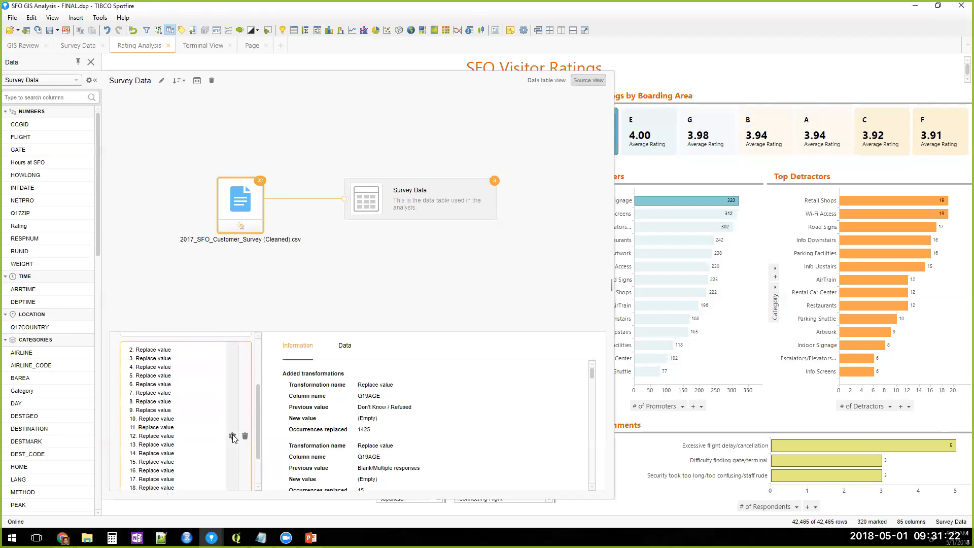
click(542, 264)
scroll(541, 264, down, 3)
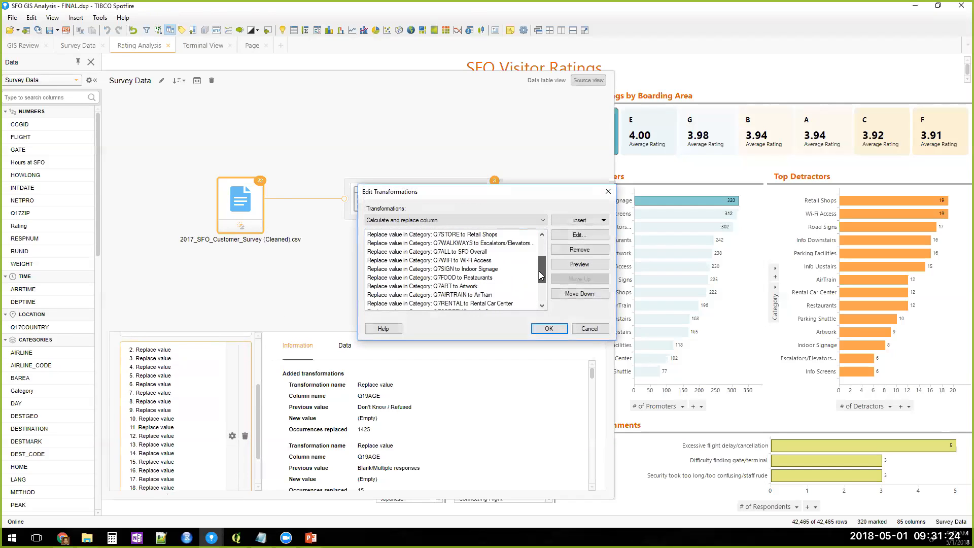
drag(540, 274, 549, 252)
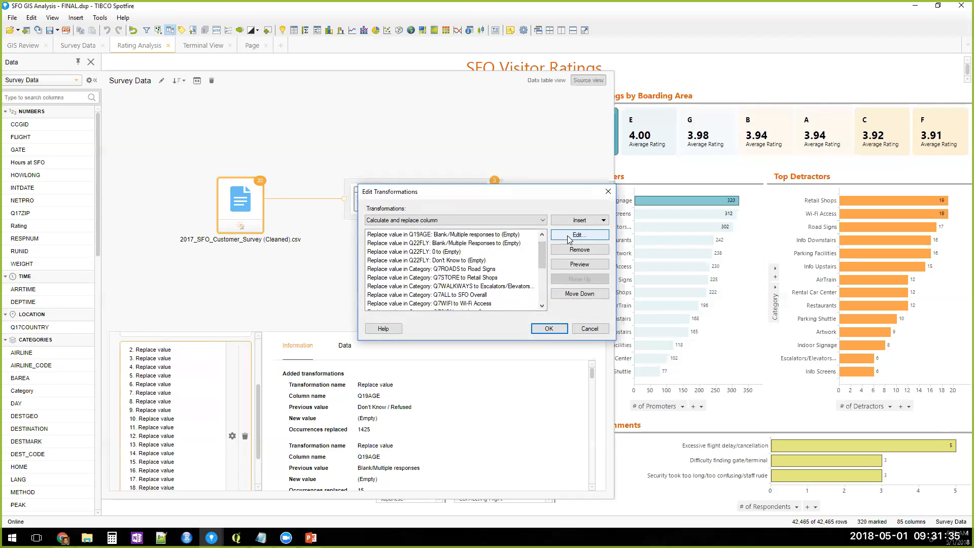
- Inspect the settings of the Q22FLY Blank/Multiple Responses replacement, and leave the transformation editor without saving changes
click(503, 243)
click(576, 234)
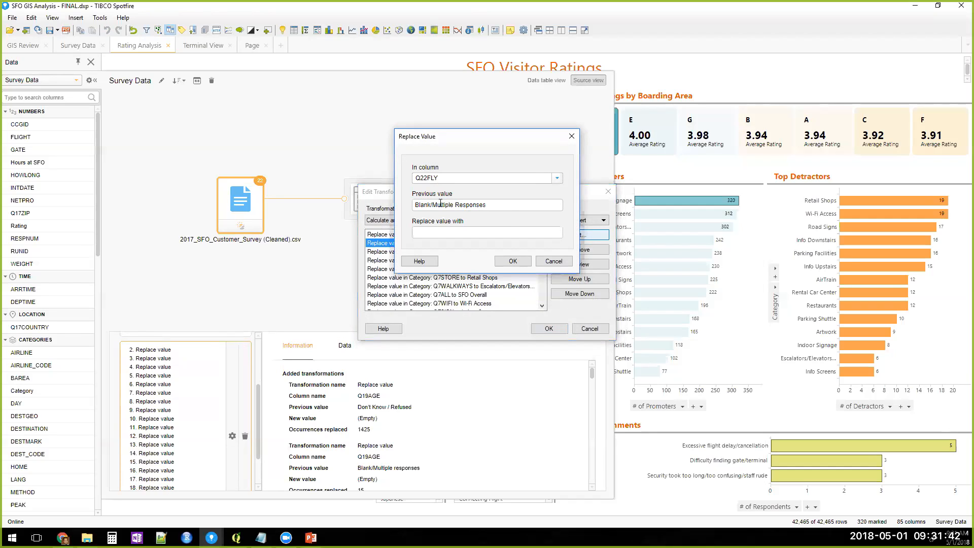
click(528, 263)
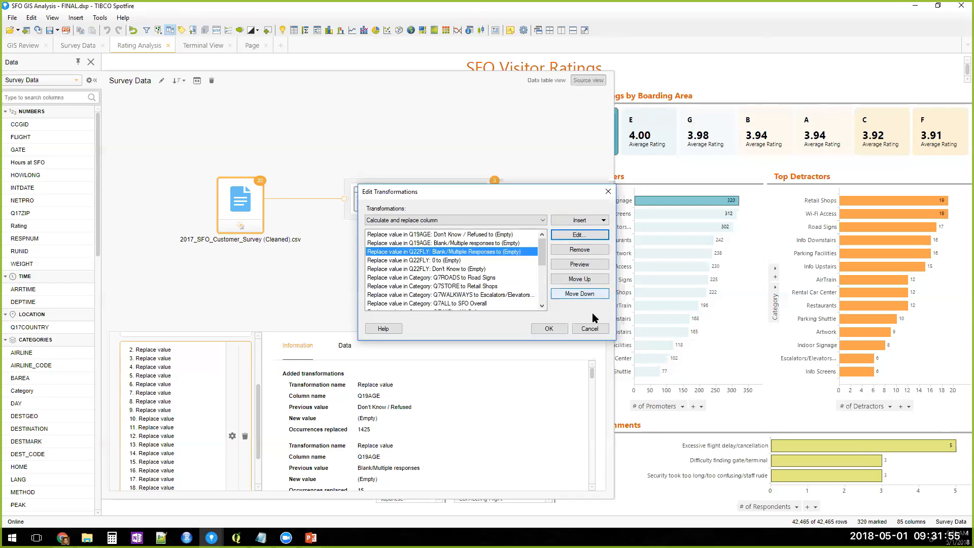
click(589, 329)
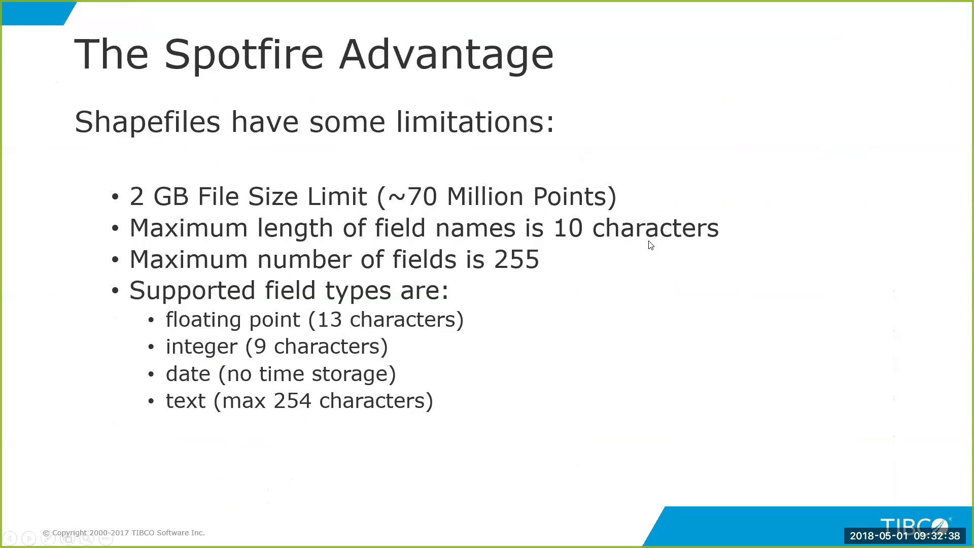
click(521, 259)
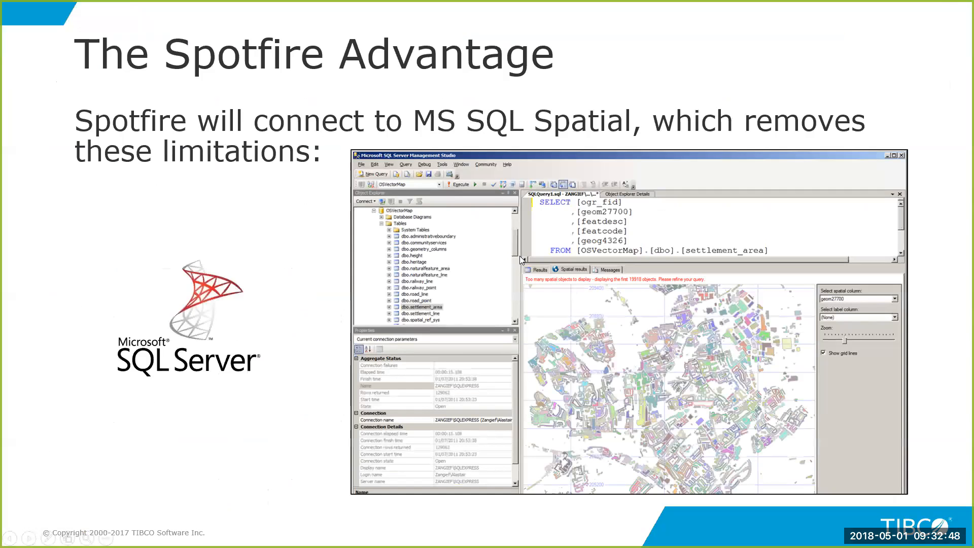
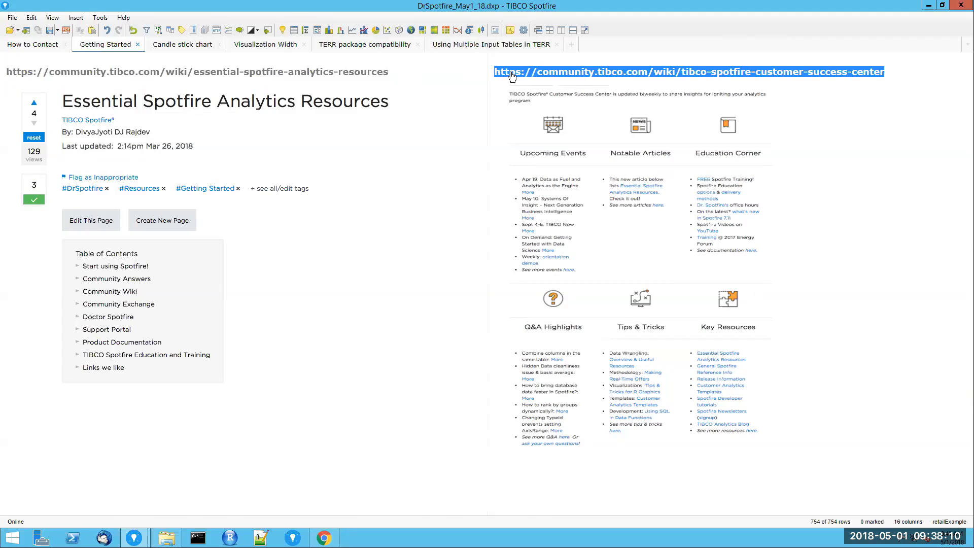
- Copy the tibco-spotfire-customer-success-center web address from the Getting Started page and clear the text selection
right_click(510, 73)
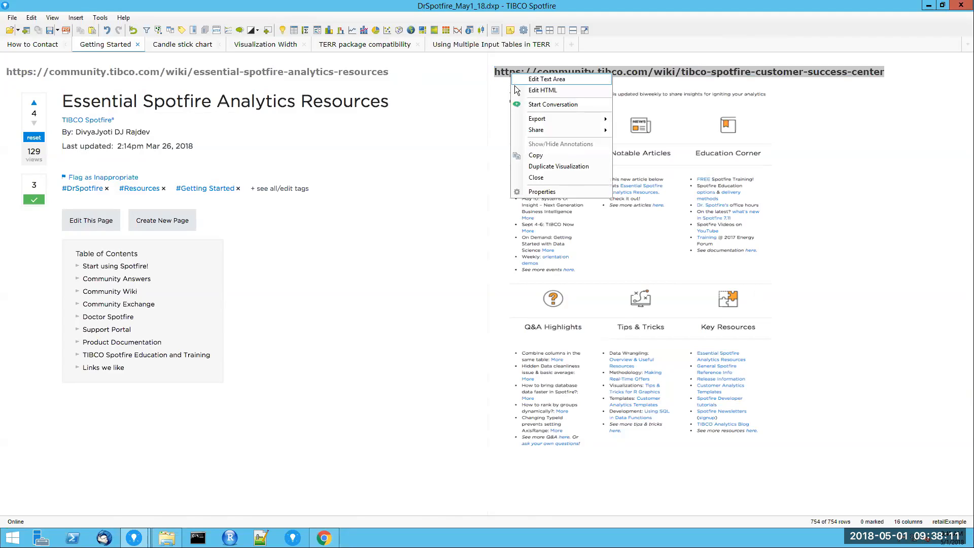
click(536, 155)
click(826, 218)
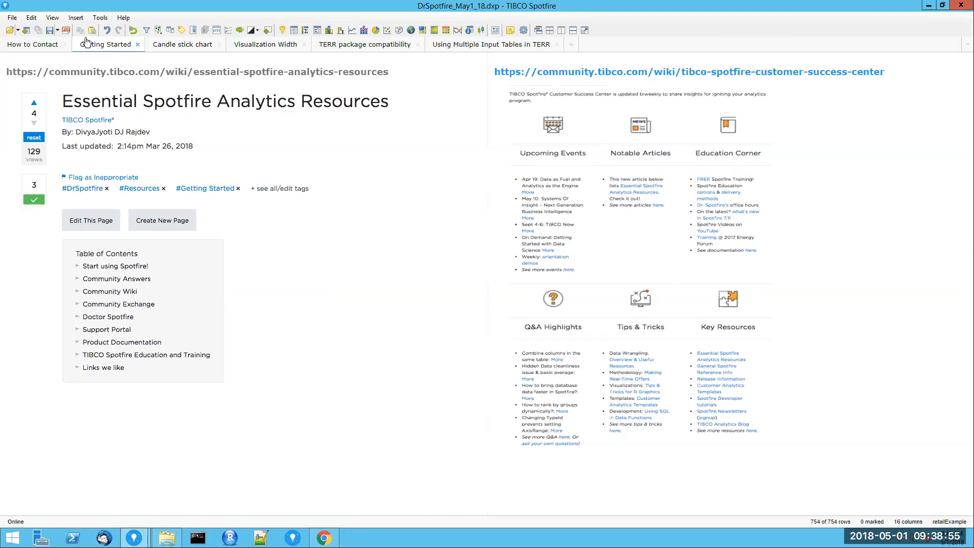
- Open the data table properties and bring up the relations manager for the Candlestick data table
click(32, 17)
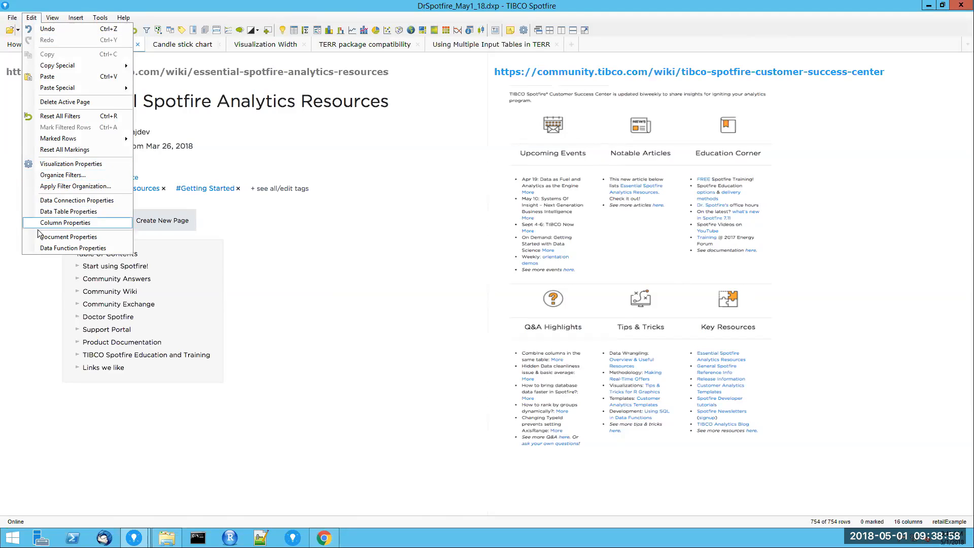
click(42, 212)
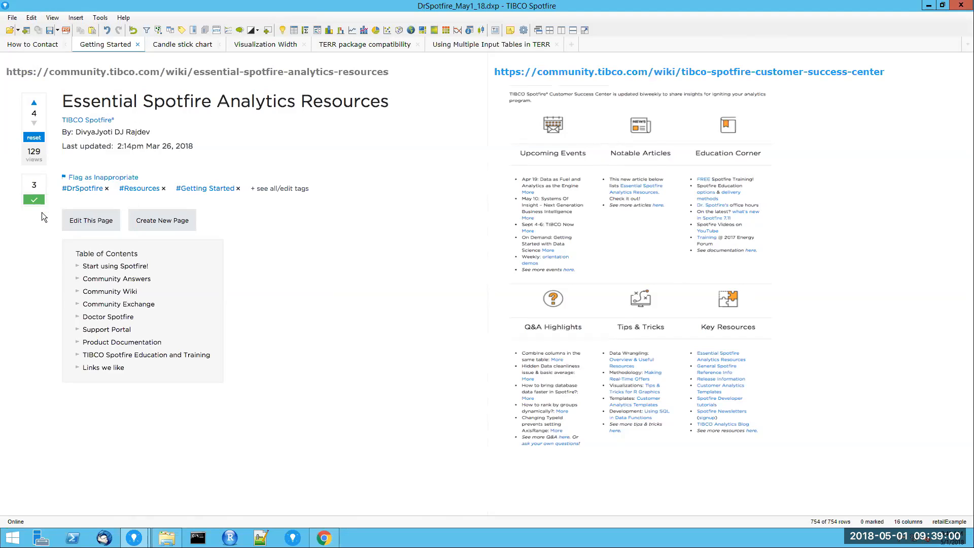
click(363, 175)
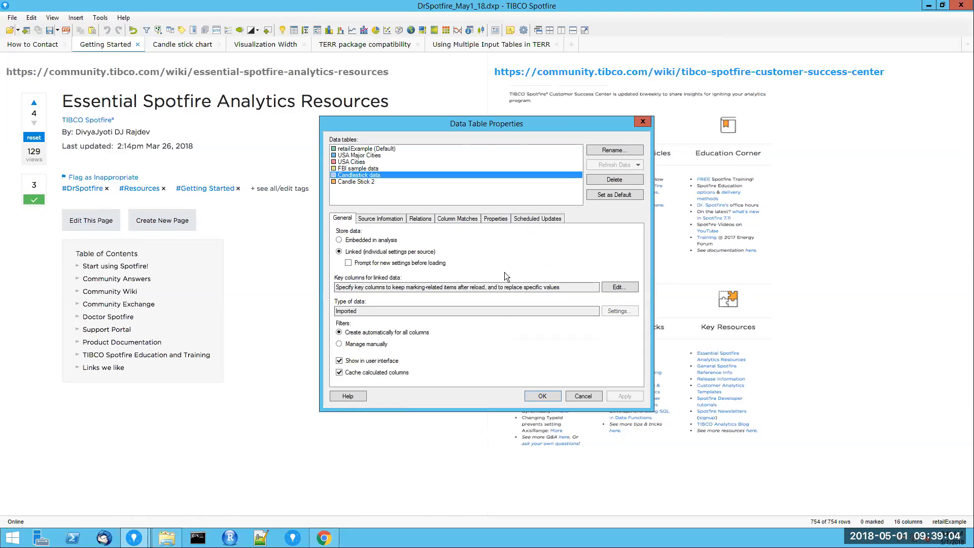
click(416, 219)
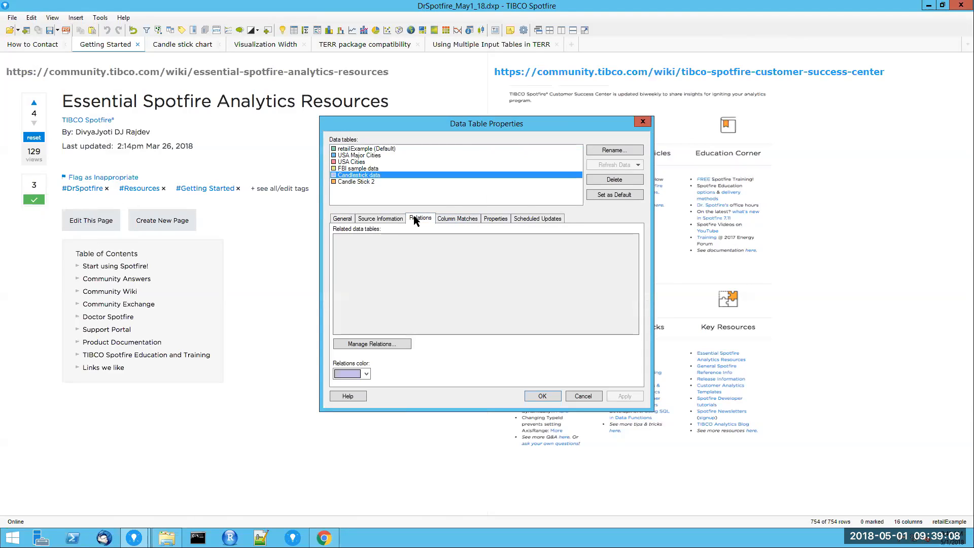
click(395, 342)
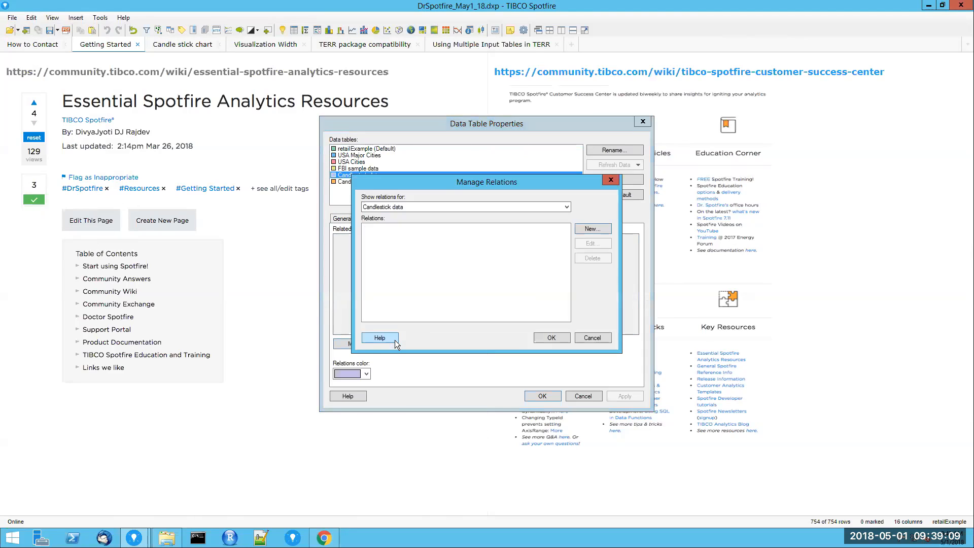
- Create a relation between Candlestick data and Candle Stick 2 that matches their ID columns
click(599, 231)
click(431, 231)
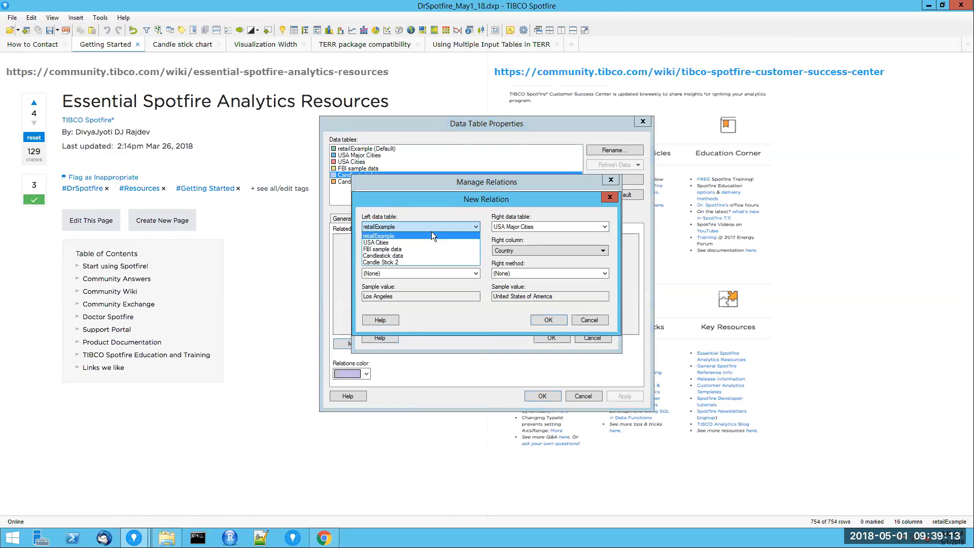
click(427, 254)
click(534, 226)
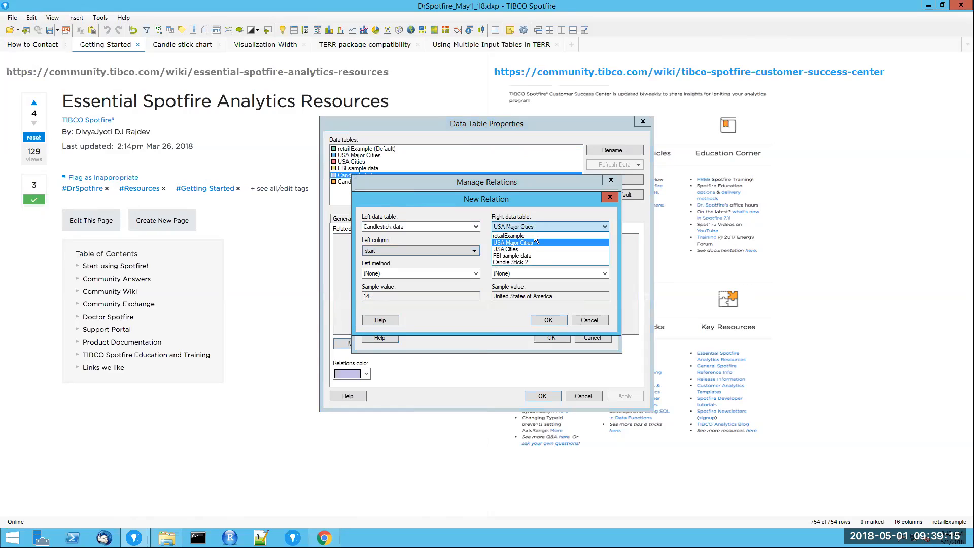
click(534, 261)
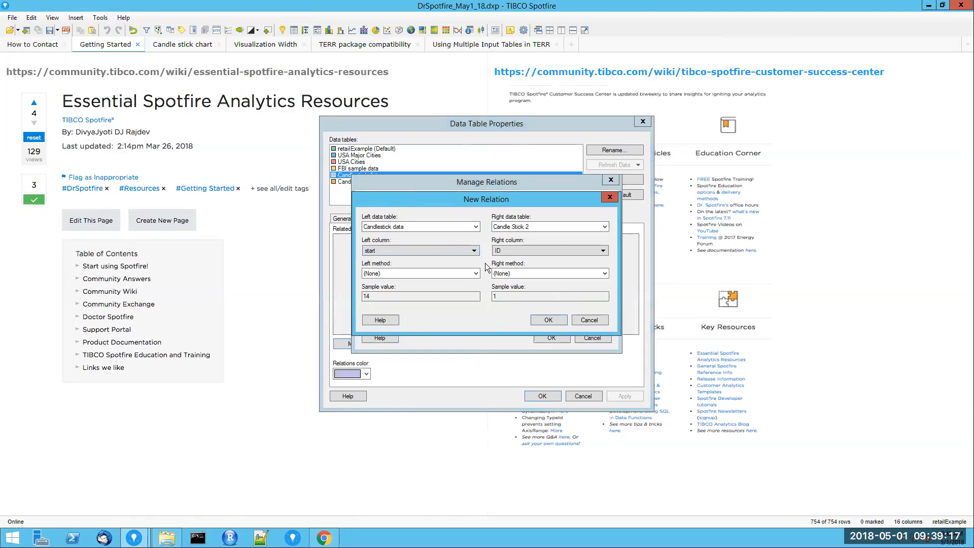
click(458, 249)
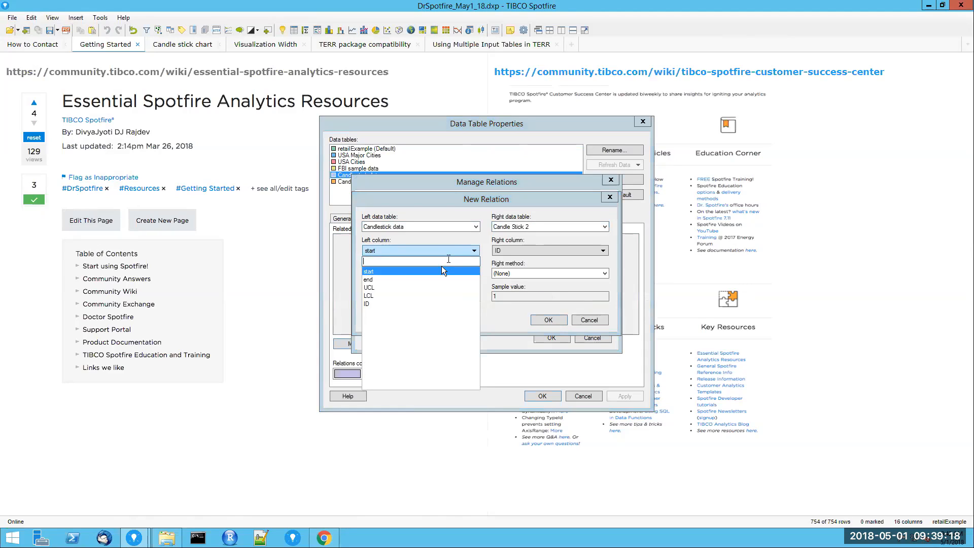
click(368, 304)
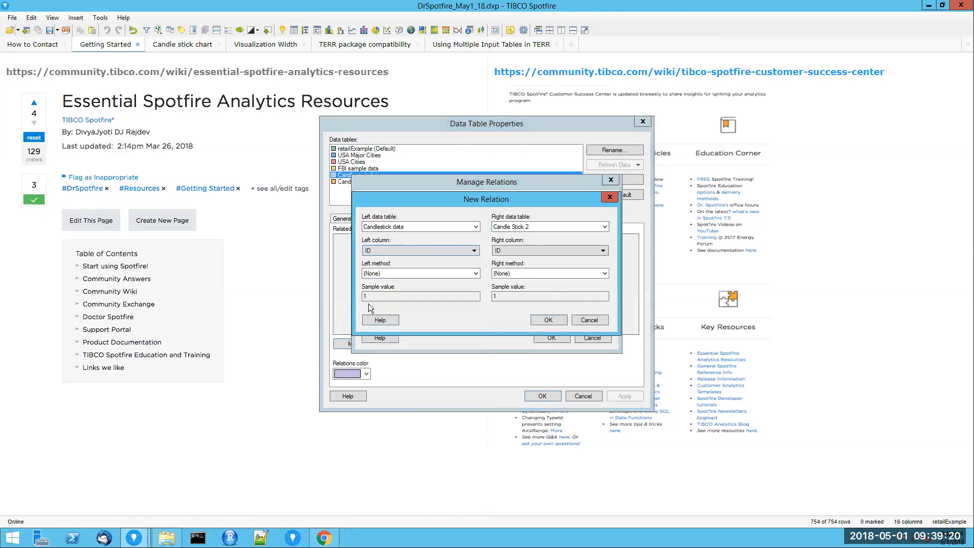
click(538, 320)
click(549, 338)
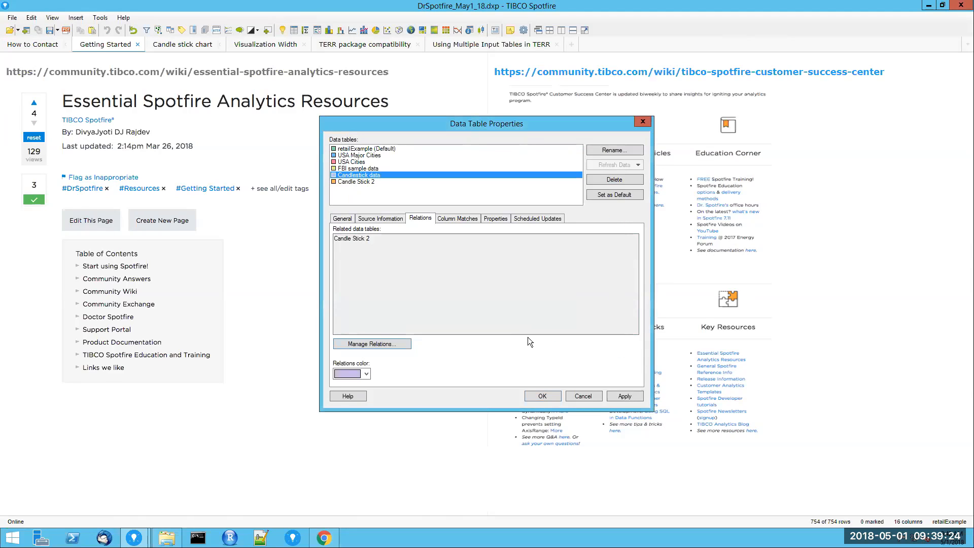
- Review the column matches and relations of Candlestick data, and accept the data table properties
click(453, 218)
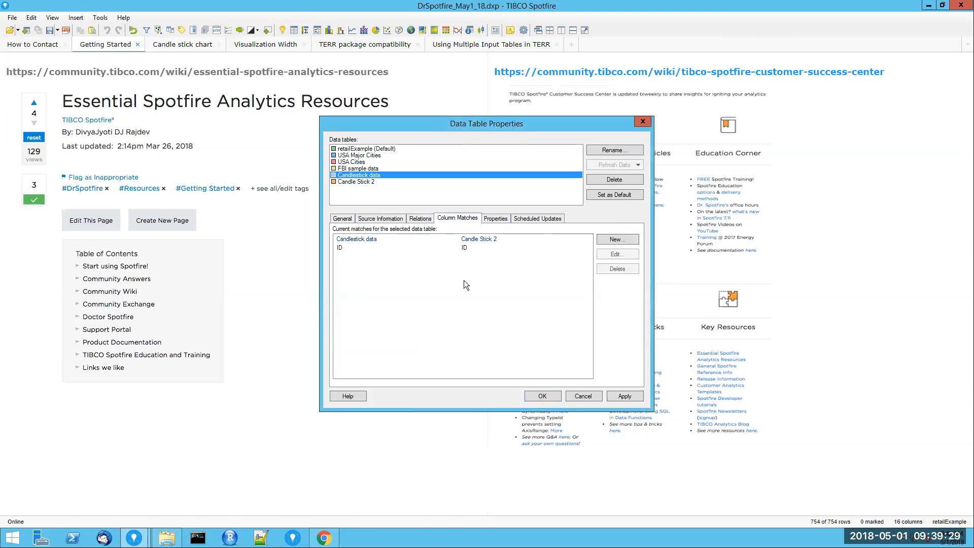
click(418, 219)
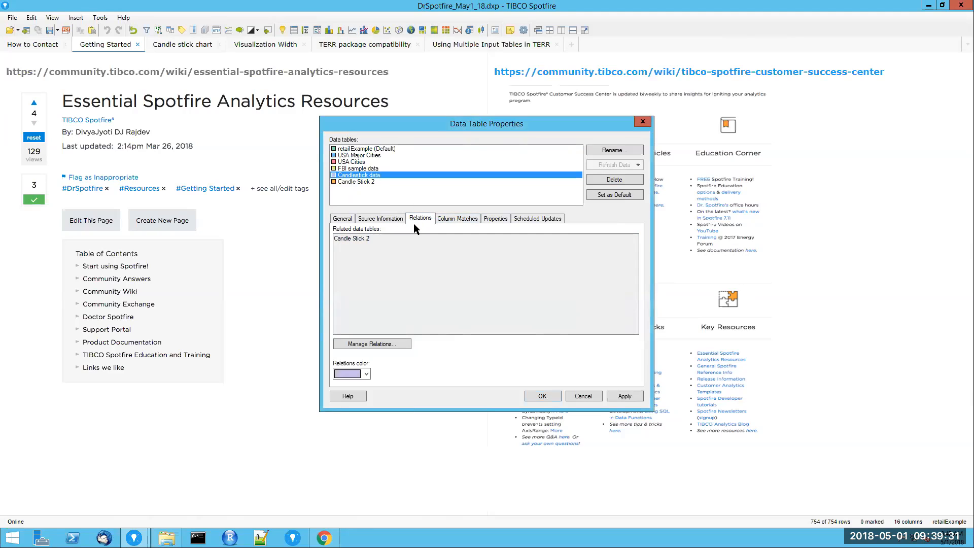
click(456, 218)
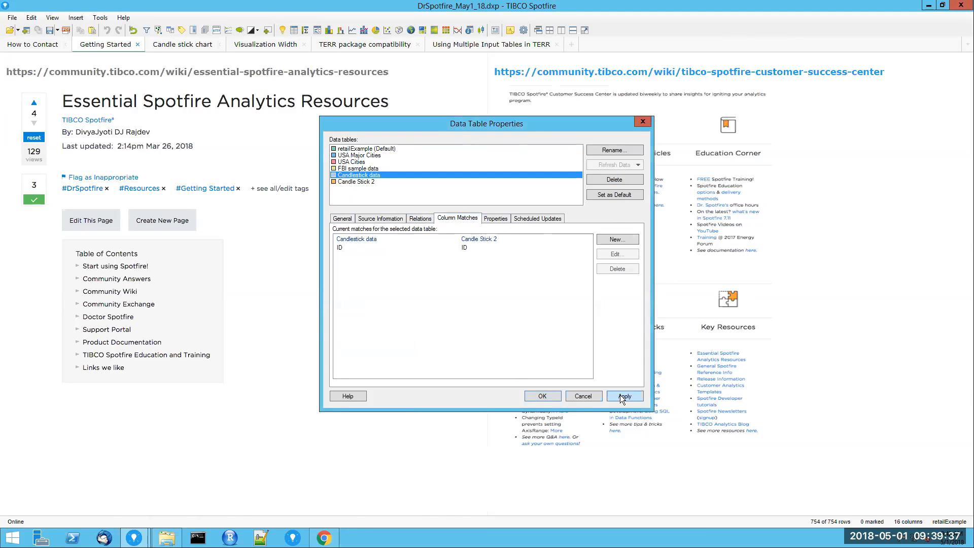
click(534, 396)
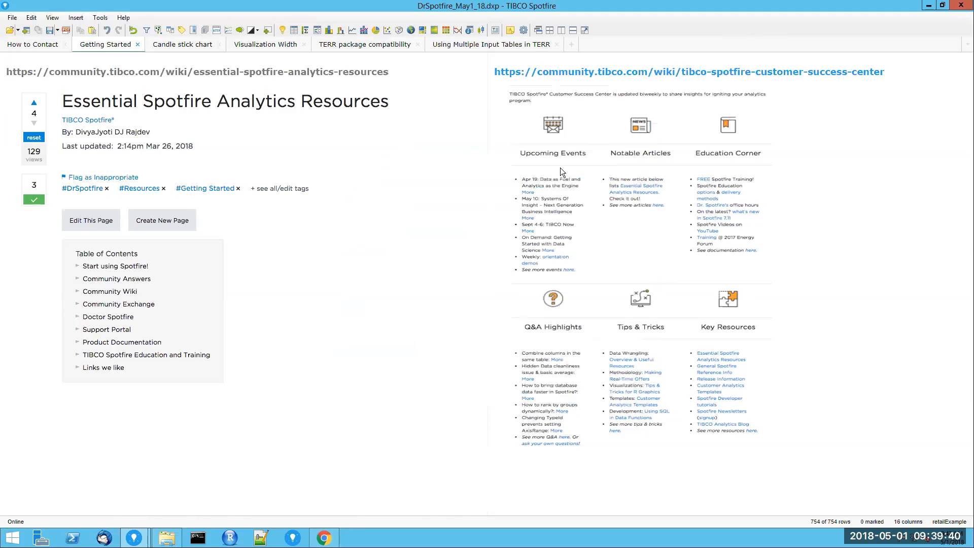
- Add a new page with a bar chart and set its data table to Candlestick data
click(571, 44)
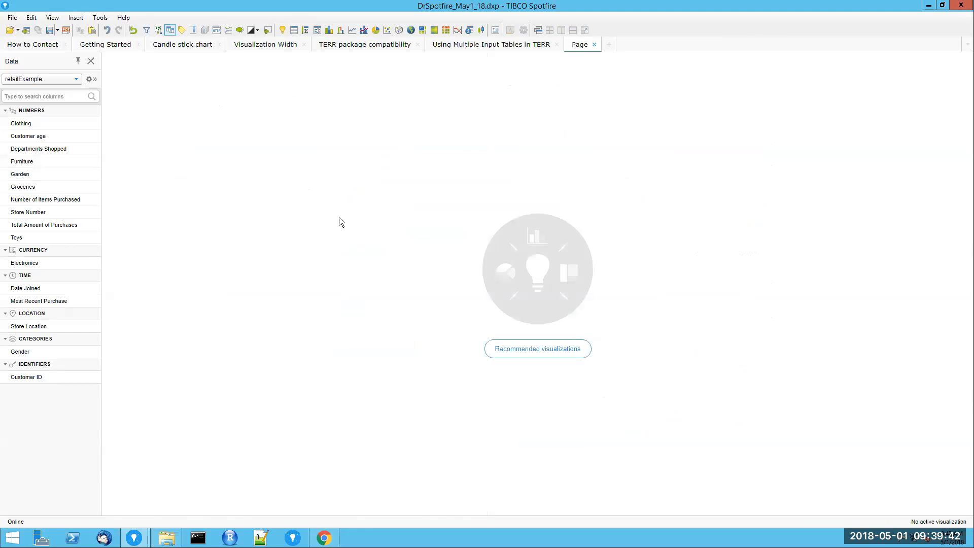
click(329, 30)
click(945, 91)
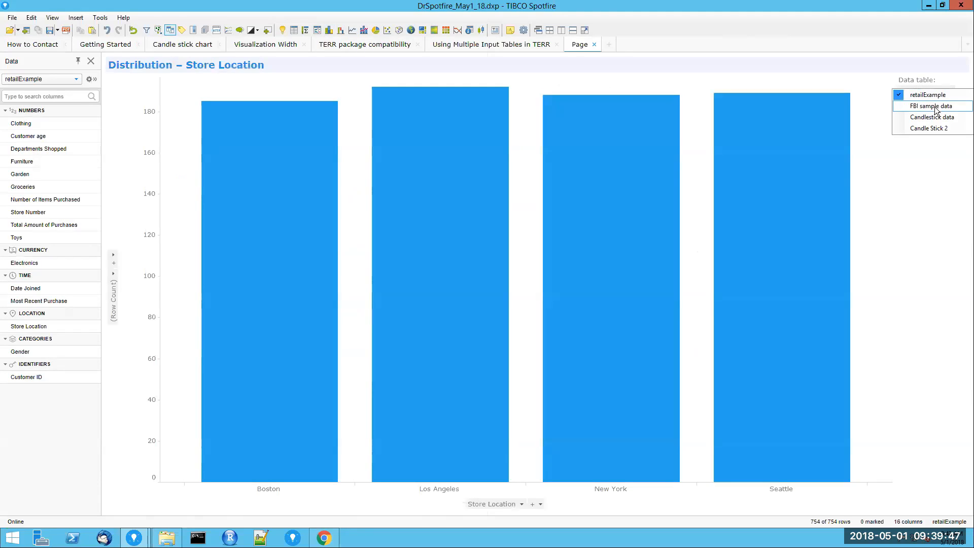
click(931, 117)
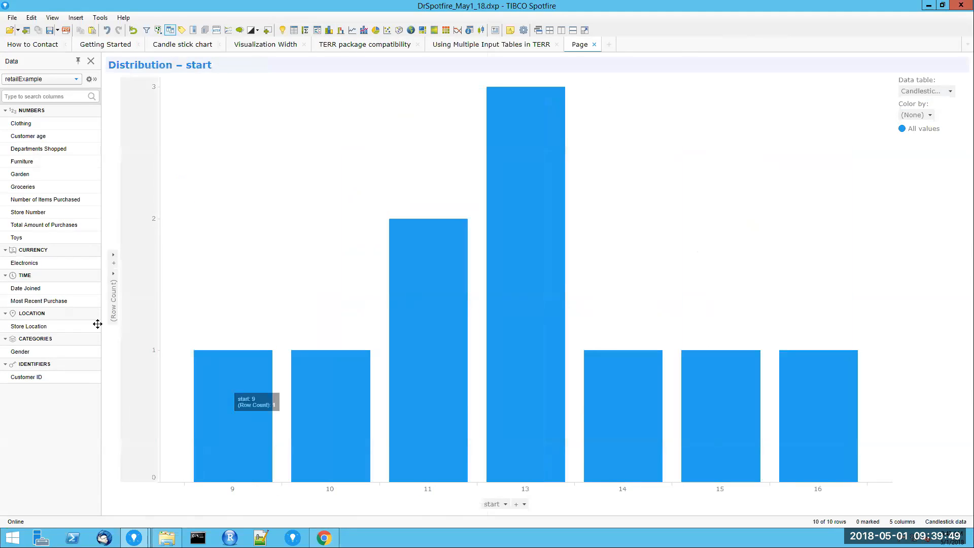
- Check which Candle Stick 2 columns the bar chart's value axis offers, and return to the Candle stick chart page
click(112, 276)
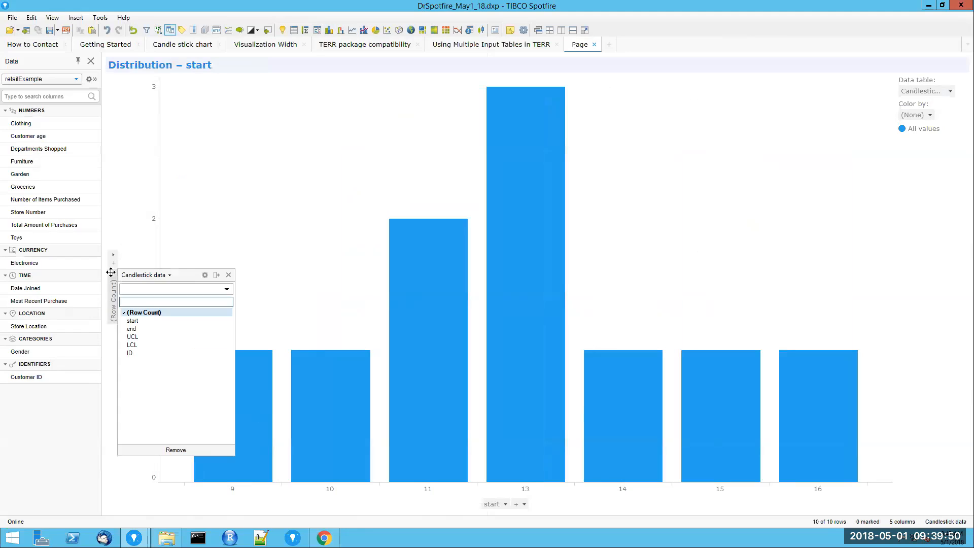
click(169, 274)
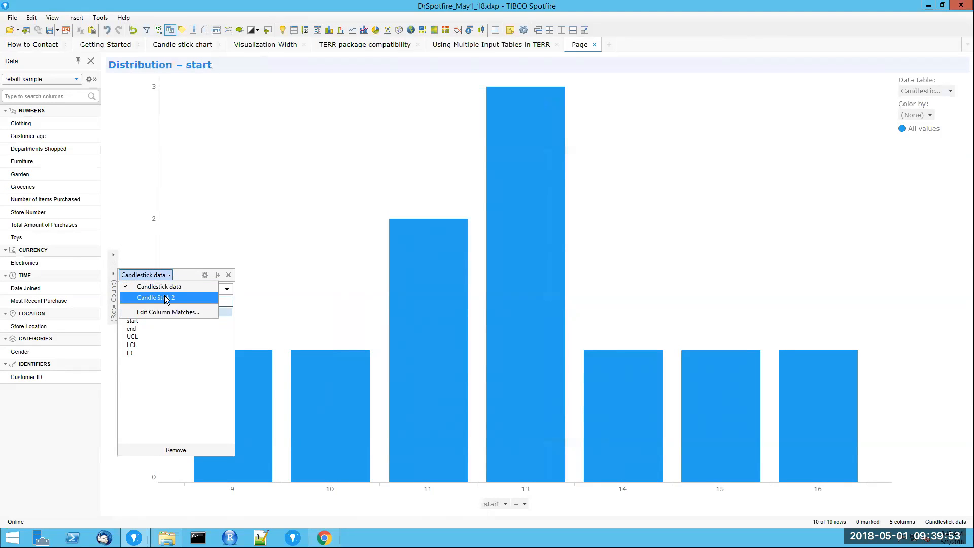
click(165, 299)
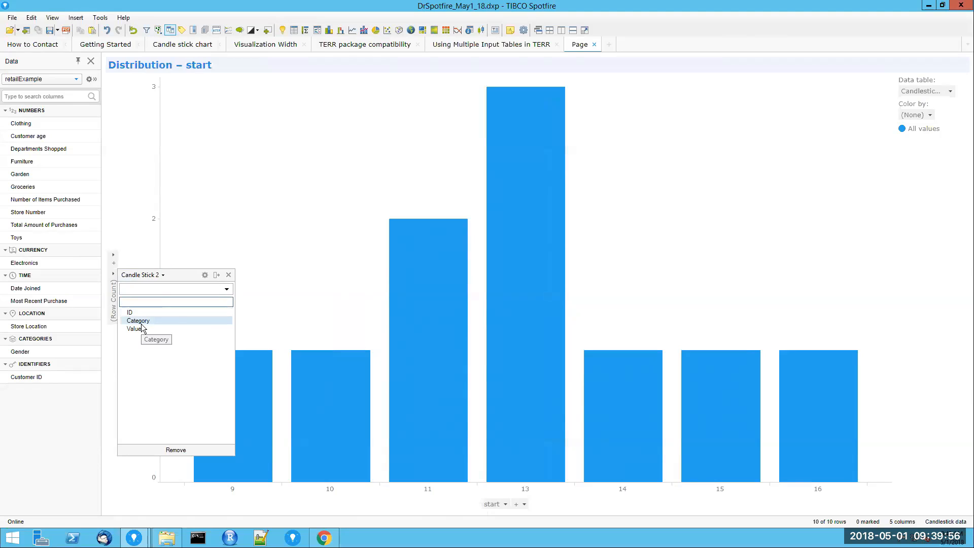
click(249, 243)
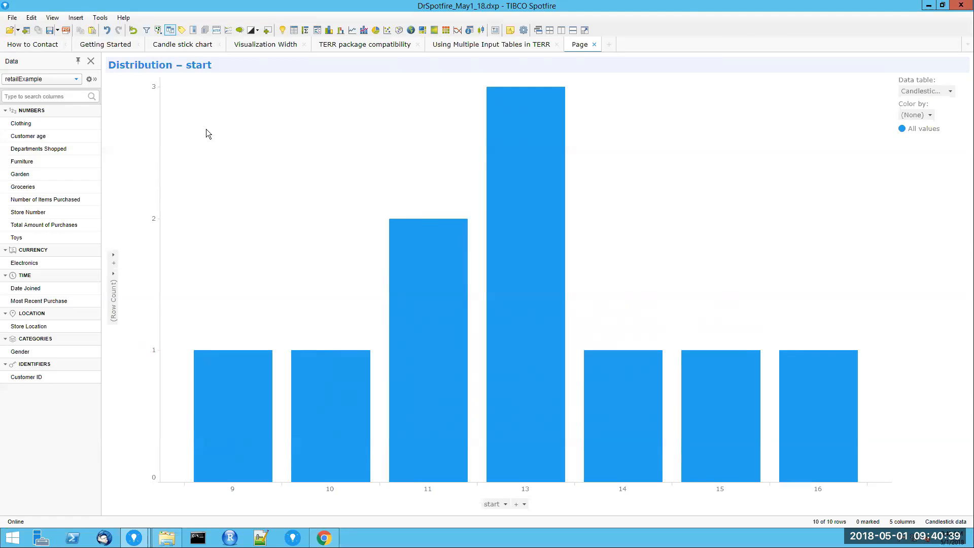
click(182, 44)
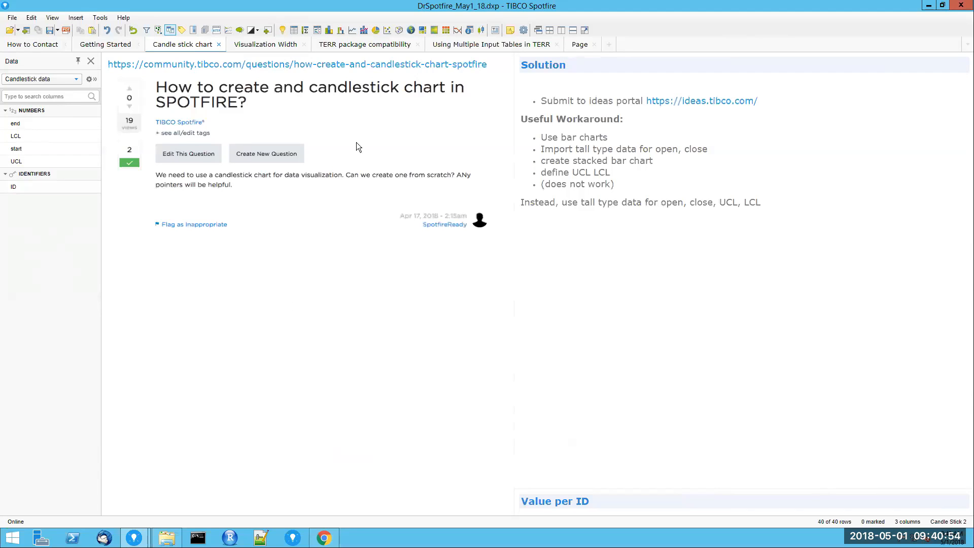
- Try a box plot of the Candlestick data above the question, enlarge it for a look, and undo it
click(483, 30)
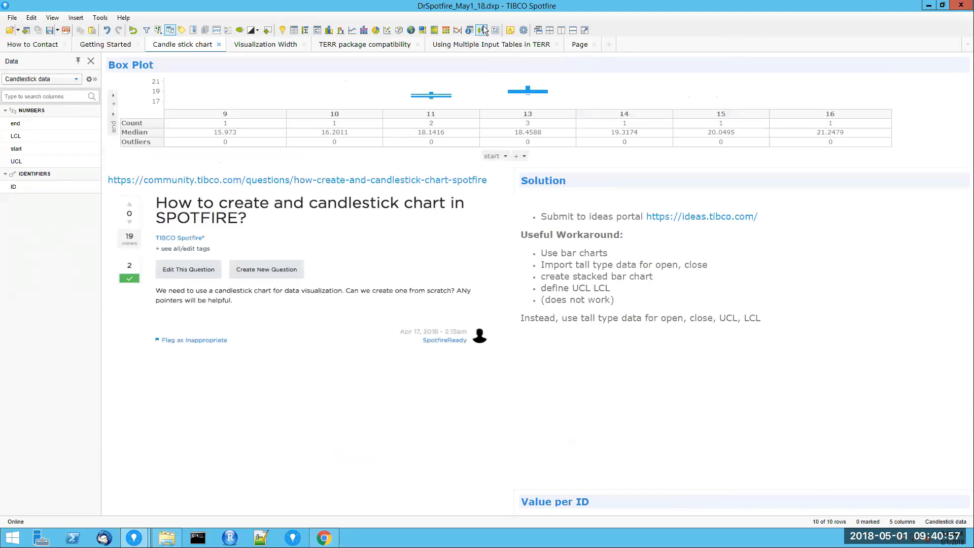
drag(444, 244, 442, 286)
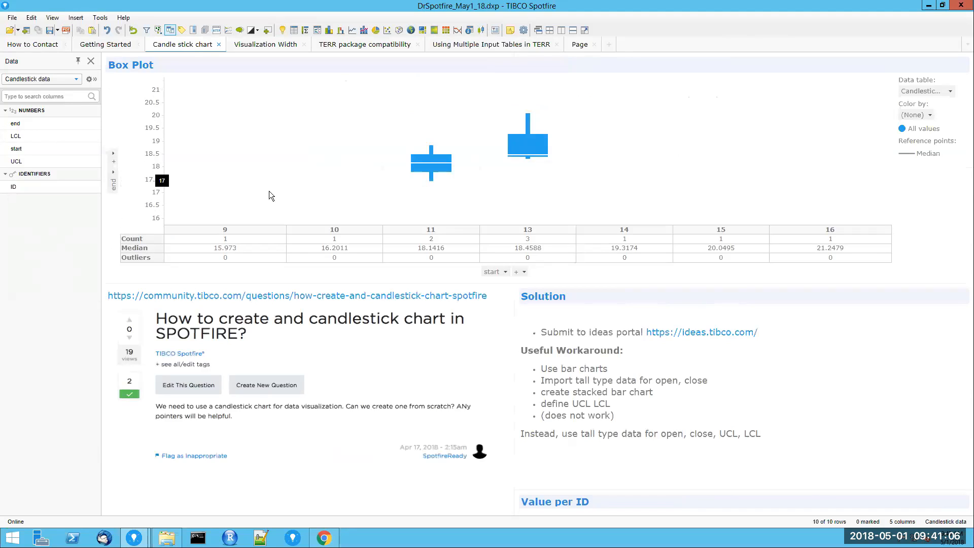
mouse_move(430, 184)
click(107, 31)
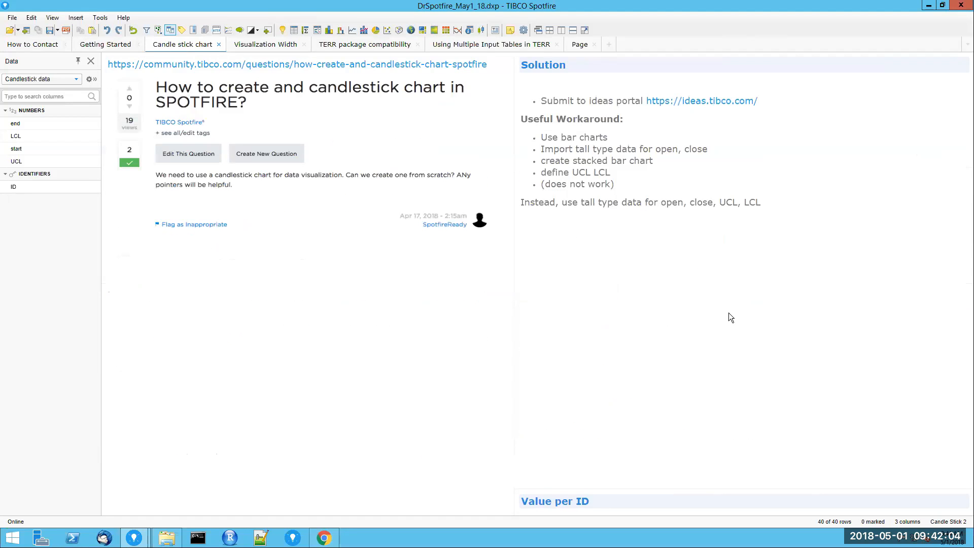
right_click(709, 104)
click(668, 119)
drag(763, 100, 649, 103)
right_click(664, 101)
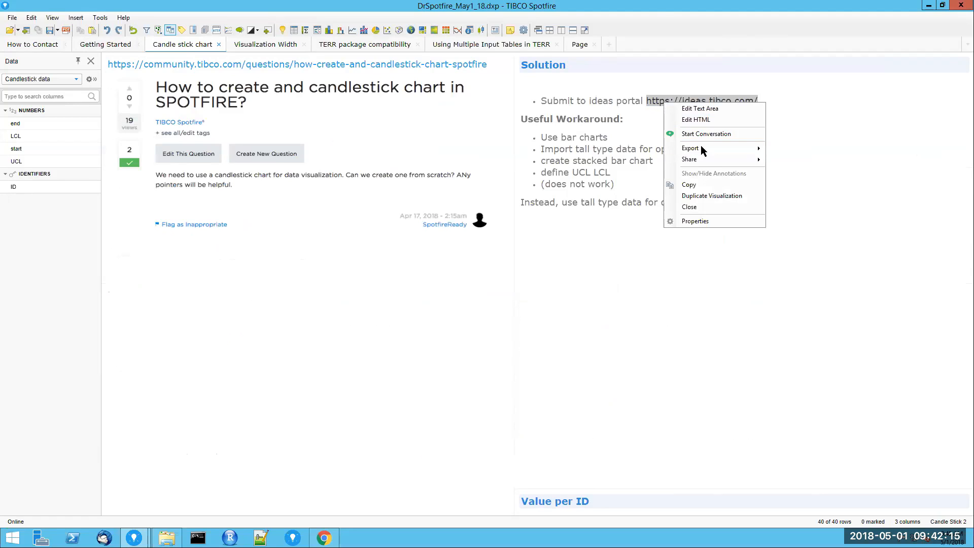
click(710, 188)
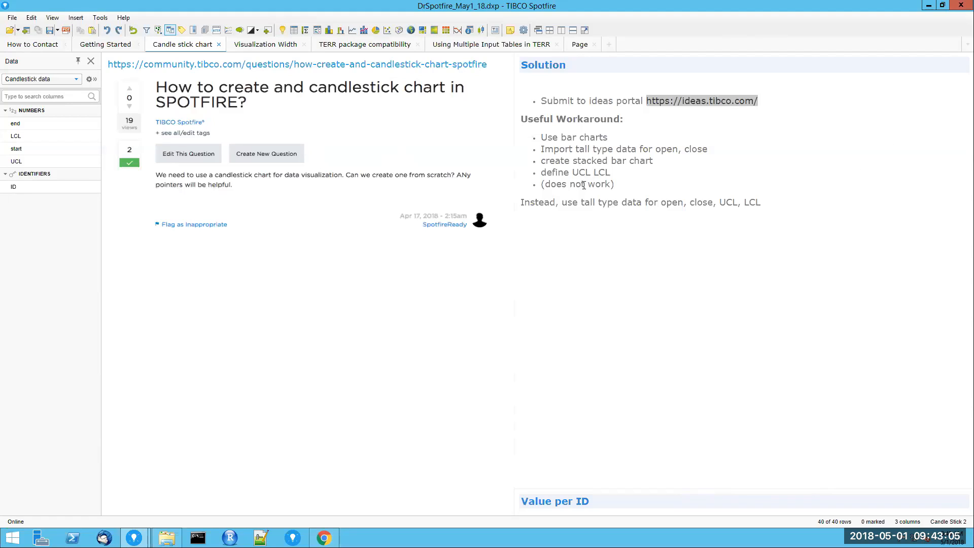
- Examine the values and details of the Candlestick data columns, including ID, end, LCL and UCL
click(91, 81)
click(91, 81)
click(38, 186)
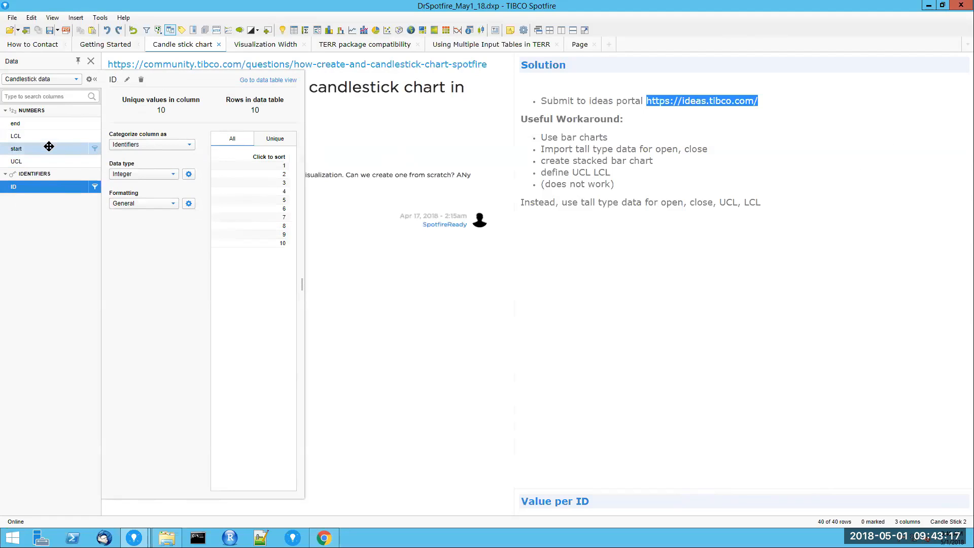
click(48, 146)
click(60, 123)
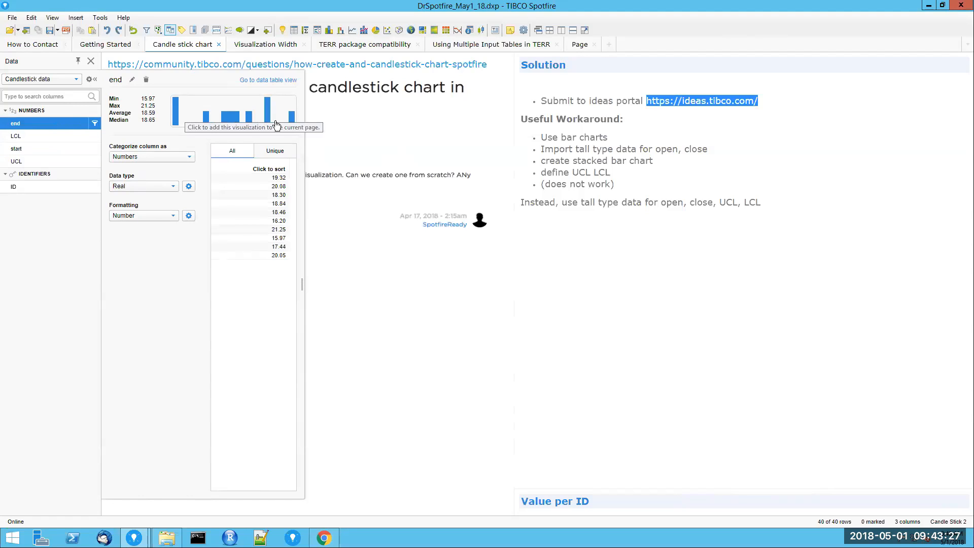
click(25, 136)
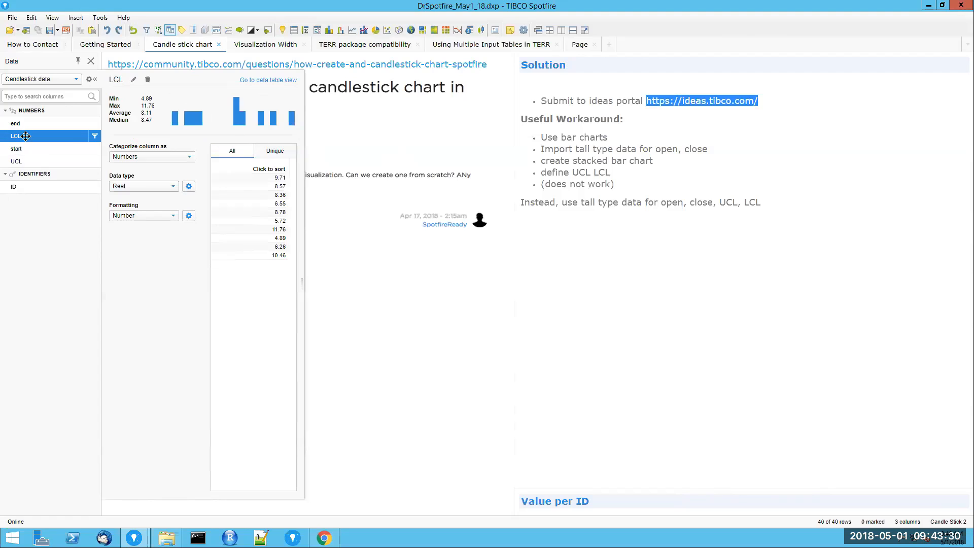
click(43, 161)
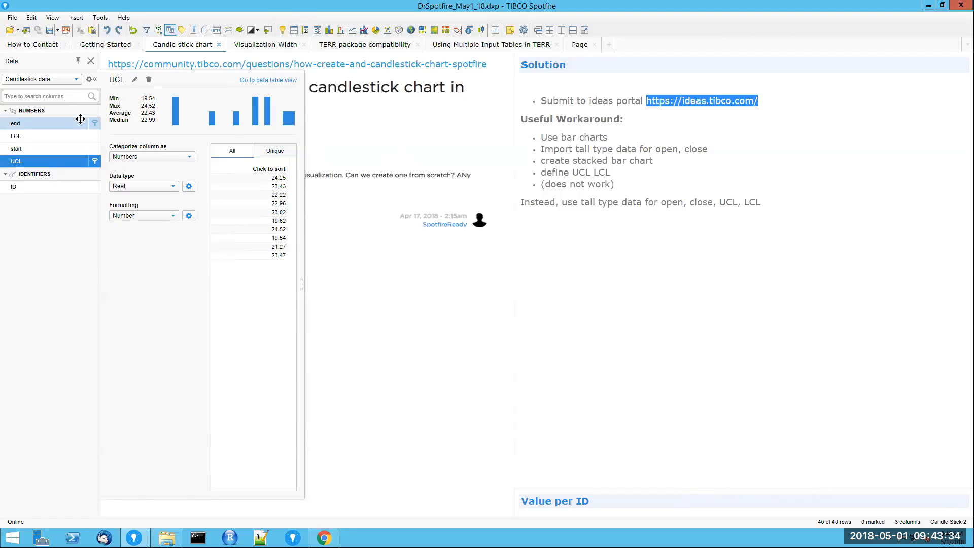
click(95, 79)
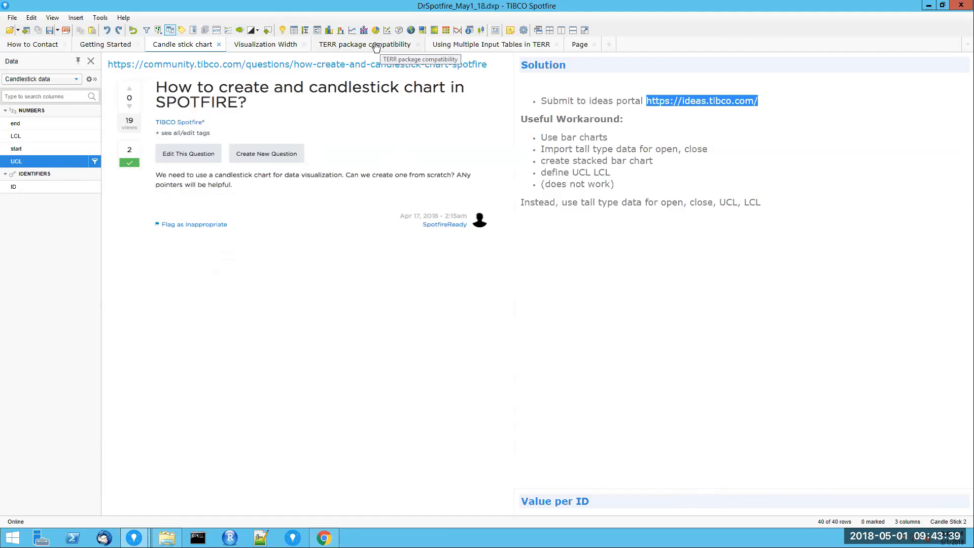
- Add a bar chart of the Candlestick data and place it between the Solution text and the Value per ID chart
click(329, 32)
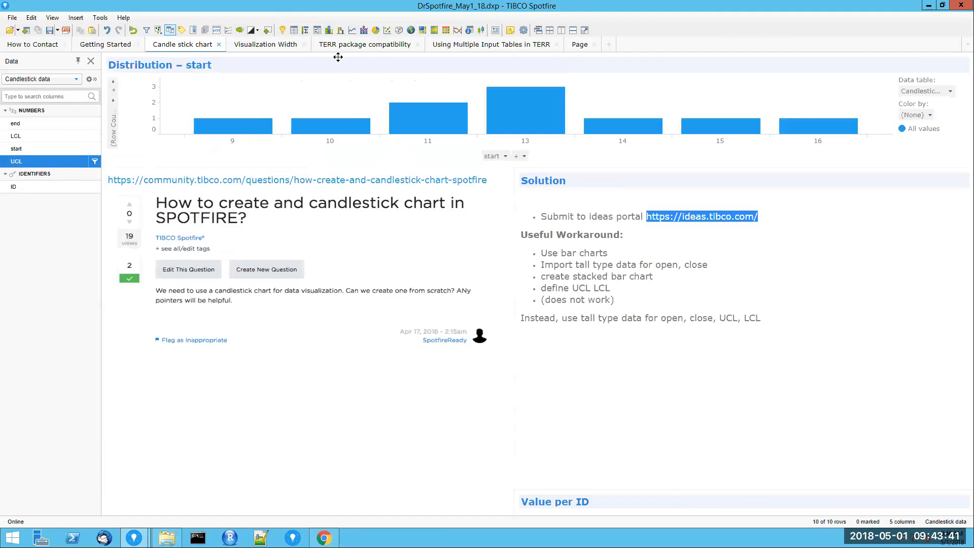
drag(337, 65, 695, 405)
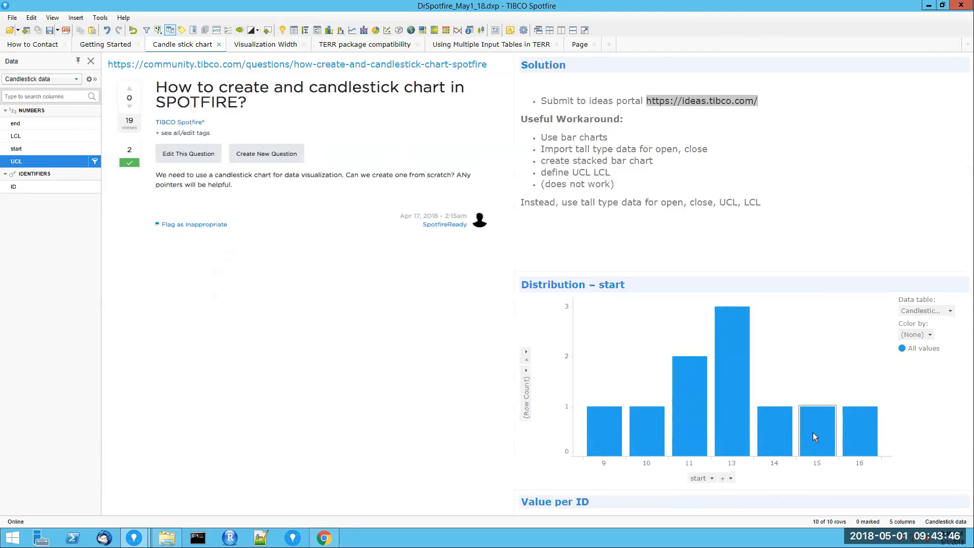
- Try adding end to the new bar chart's category axis, and undo it while keeping the chart below the Solution text
click(734, 475)
click(733, 417)
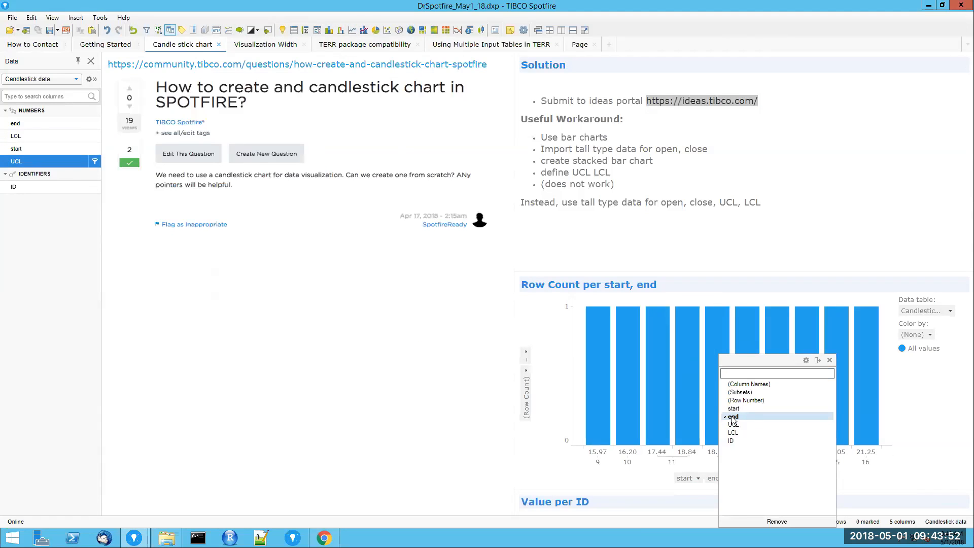
click(626, 475)
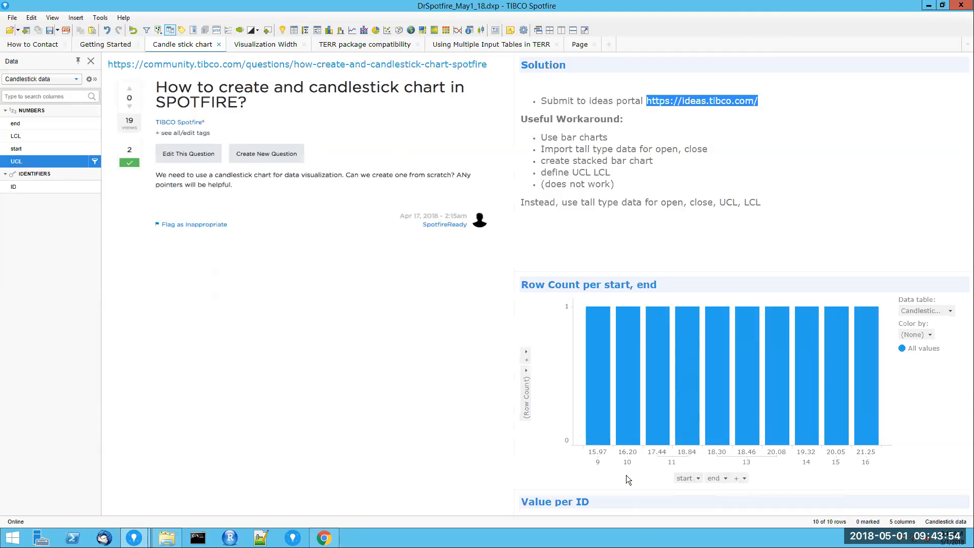
key(ctrl+z)
key(ctrl+z)
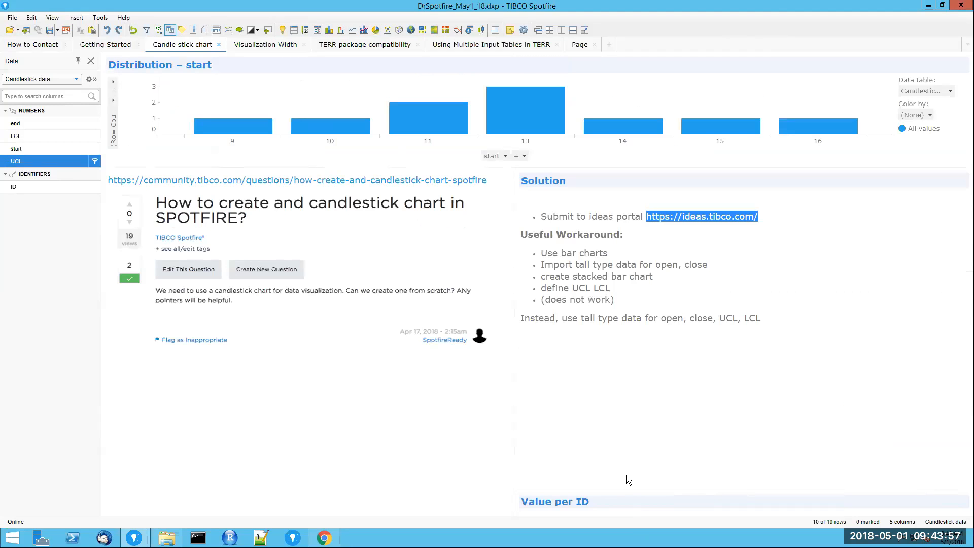
click(117, 30)
- Unpivot the start and end columns of the Candlestick data table
click(42, 148)
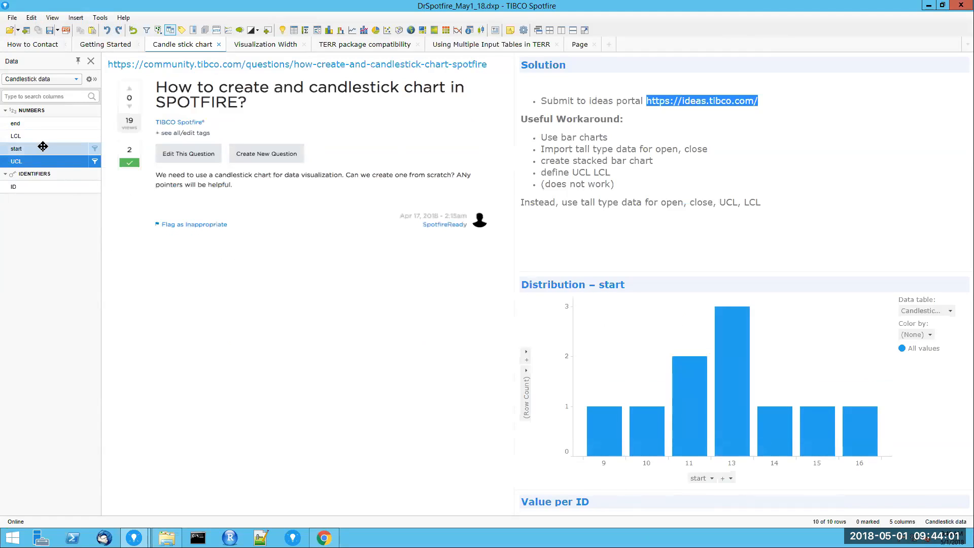
ctrl+click(34, 123)
right_click(35, 123)
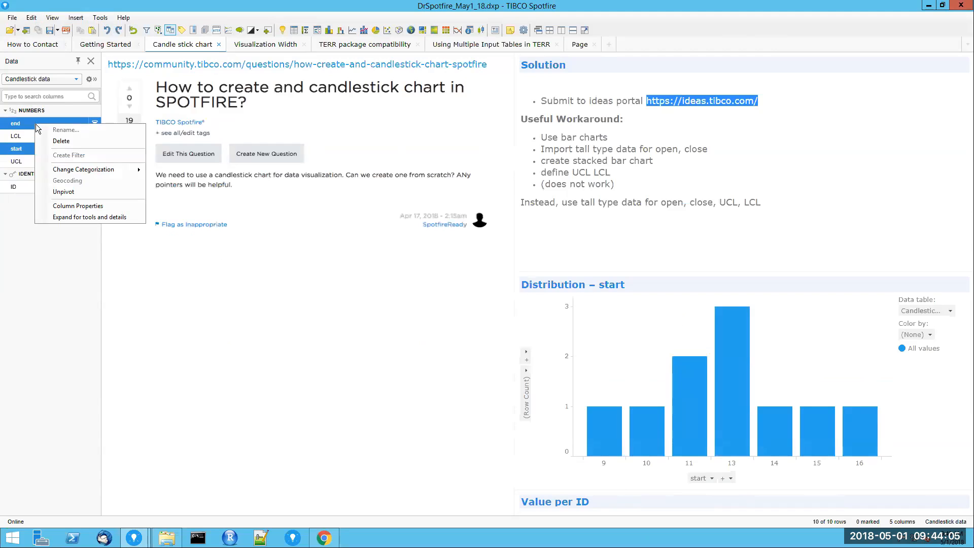
click(114, 189)
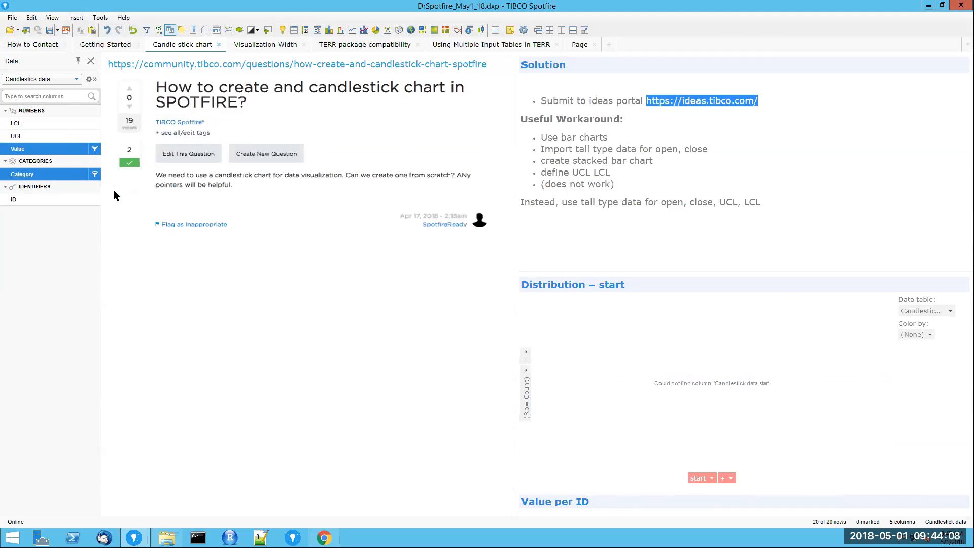
- Review the unpivoted Candlestick data table and rename its Value column to Measure
click(94, 79)
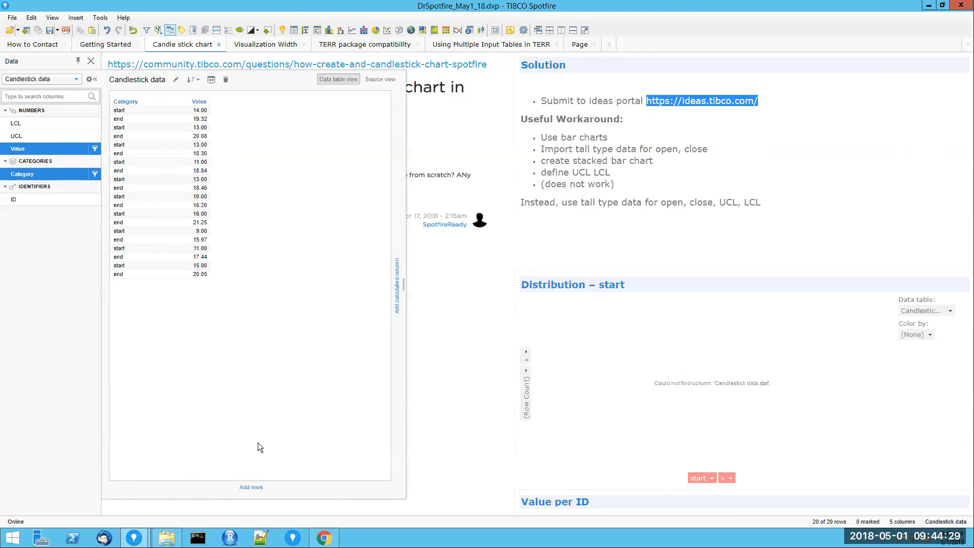
click(60, 148)
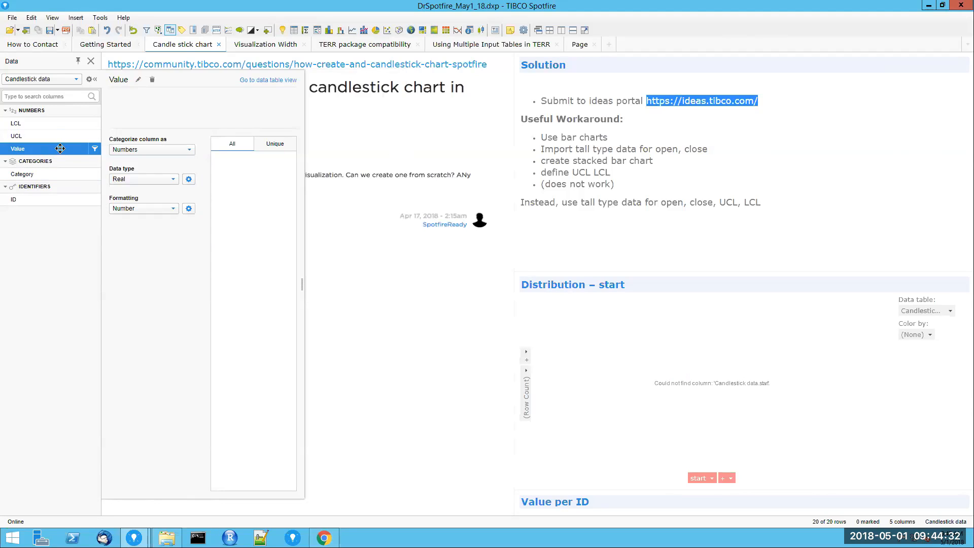
click(139, 80)
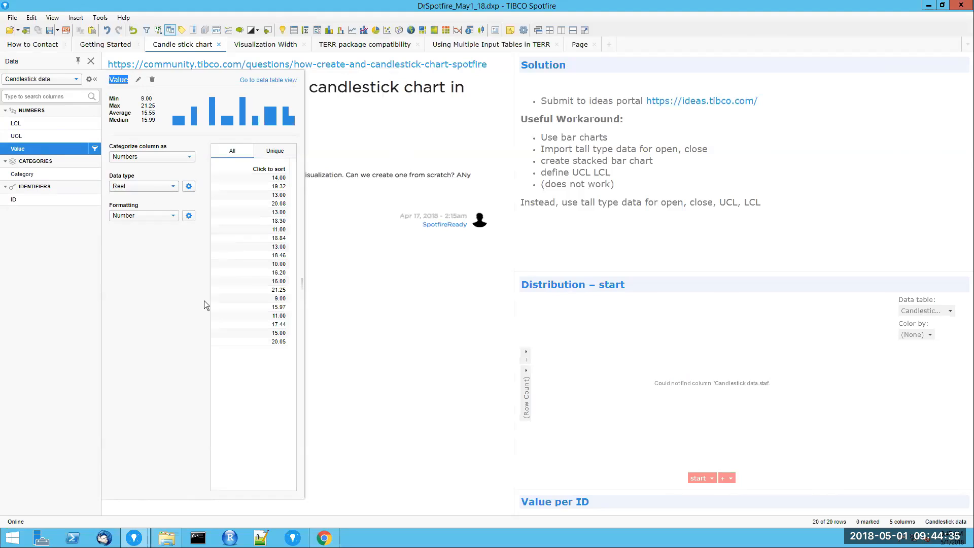
text(Measure)
key(Return)
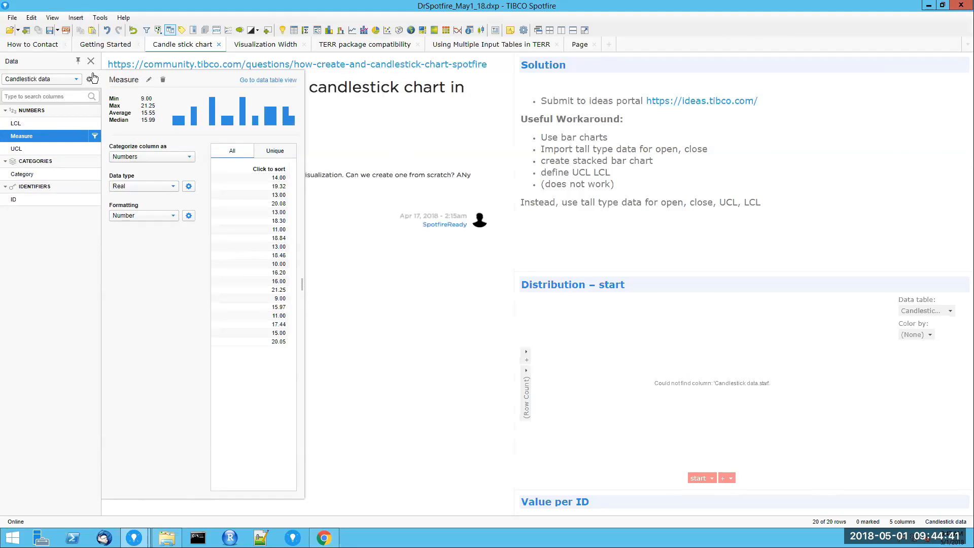
click(713, 218)
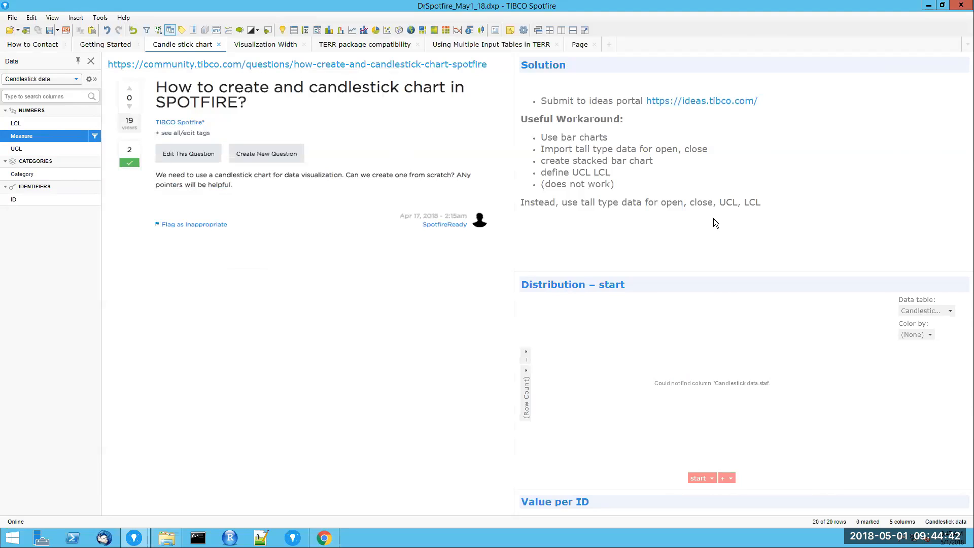
- Replace the missing start column on the bar chart's category axis, trying Category first and settling on ID
click(709, 477)
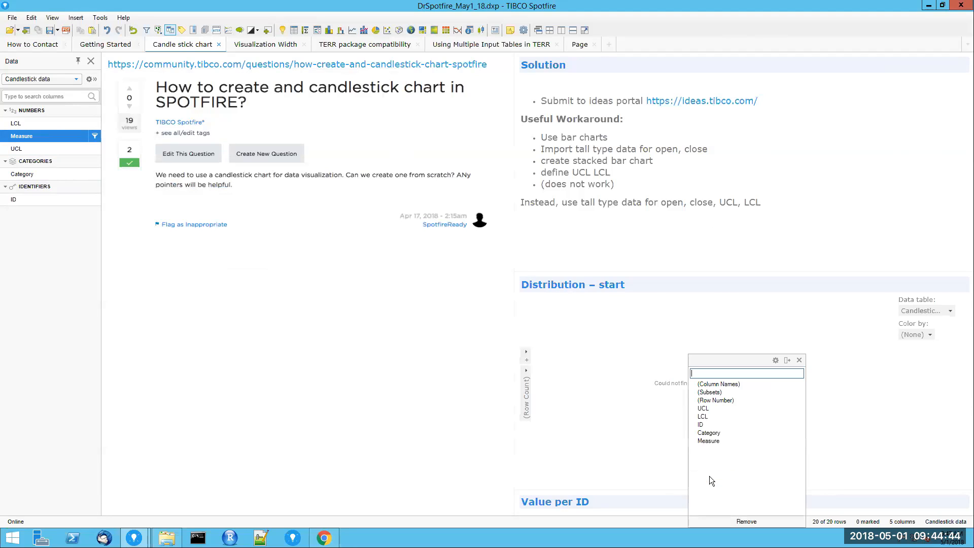
click(706, 434)
click(698, 280)
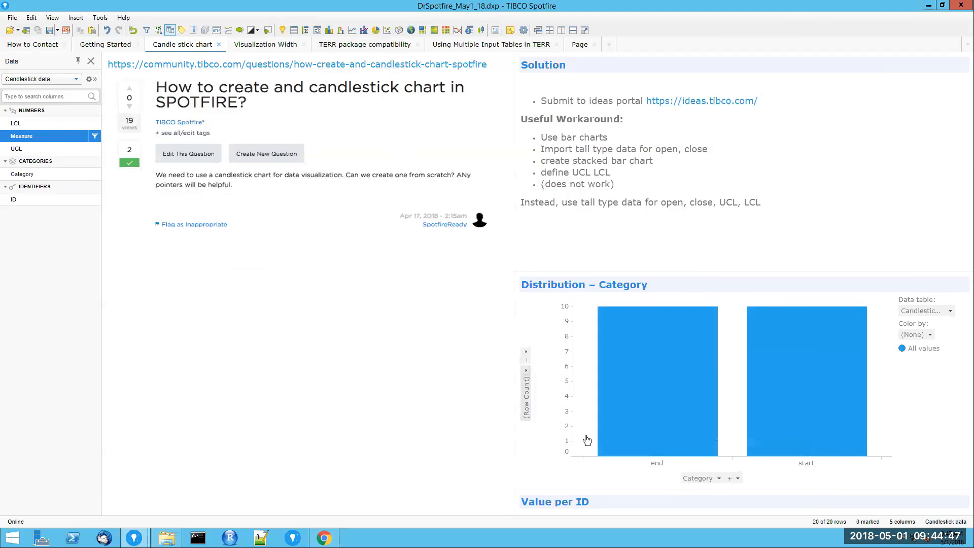
click(720, 477)
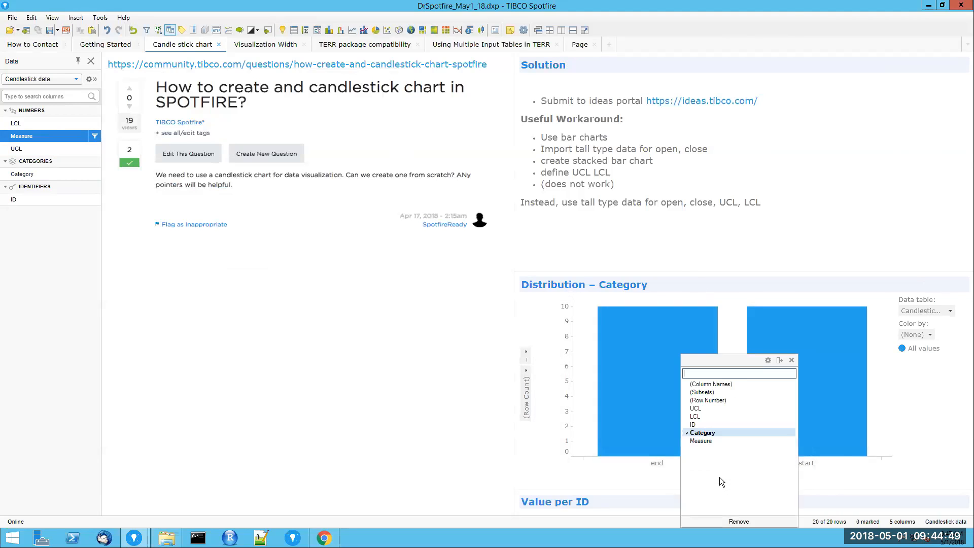
click(691, 424)
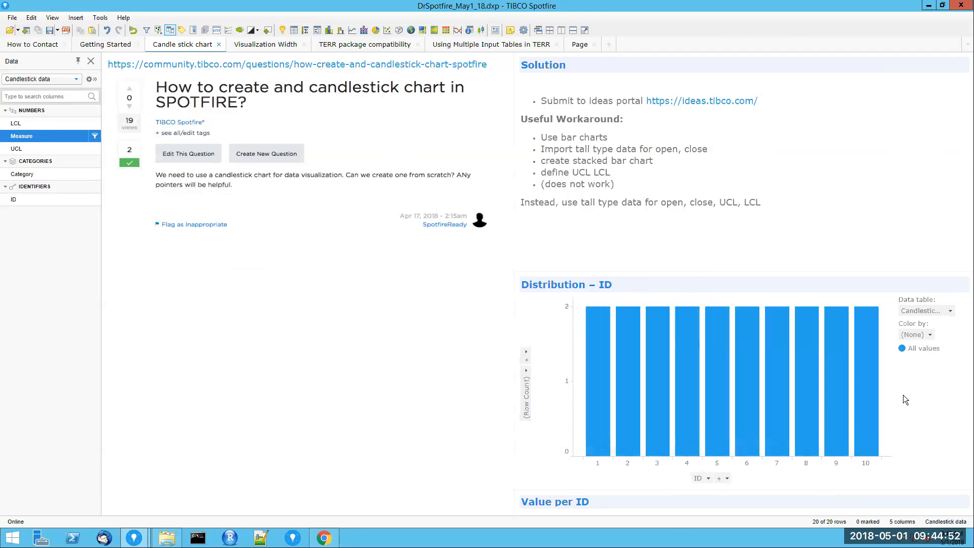
- Color the bar chart by Category and set its value axis to Sum(Measure)
click(930, 335)
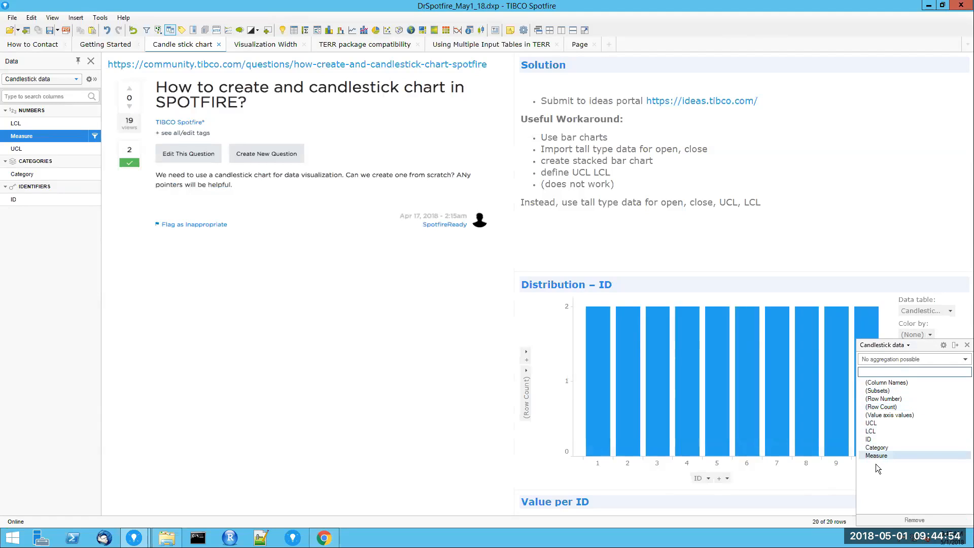
click(877, 448)
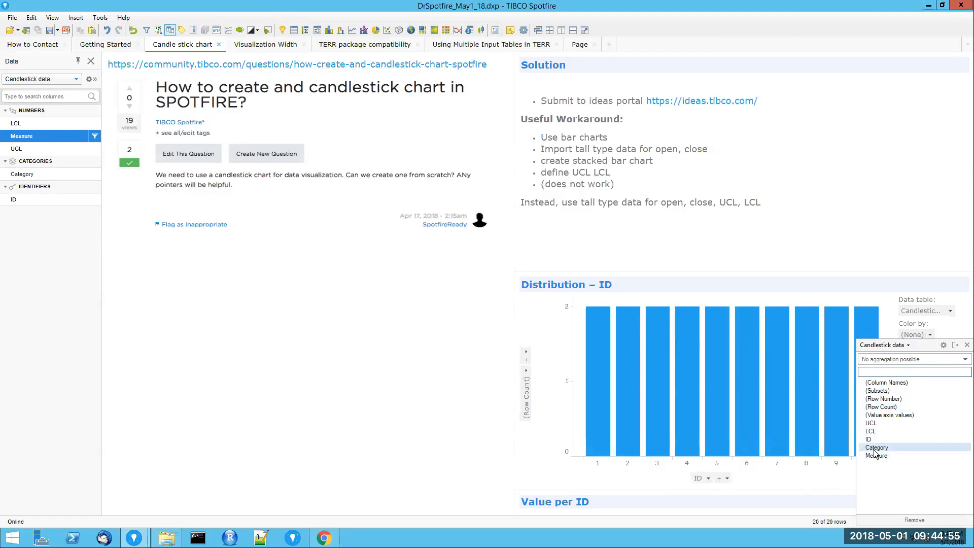
click(526, 371)
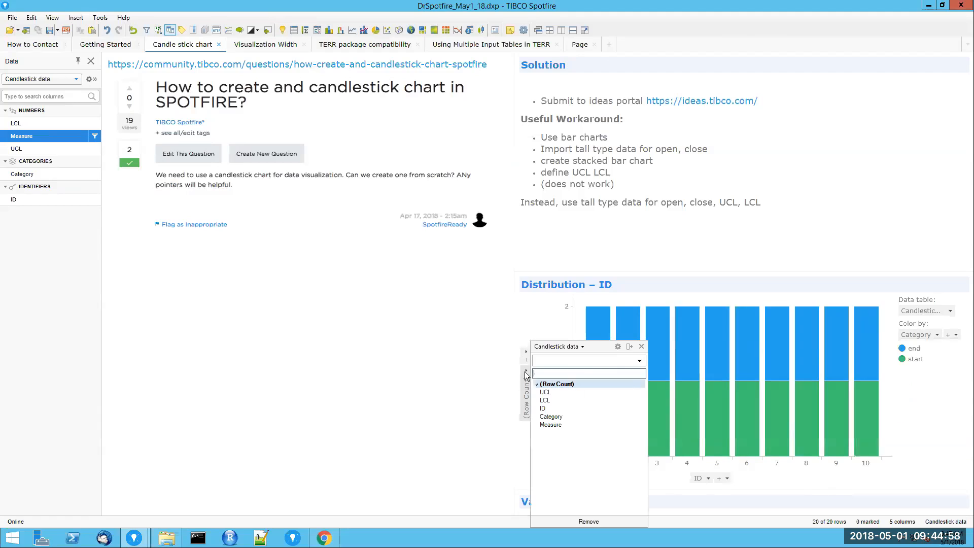
click(566, 424)
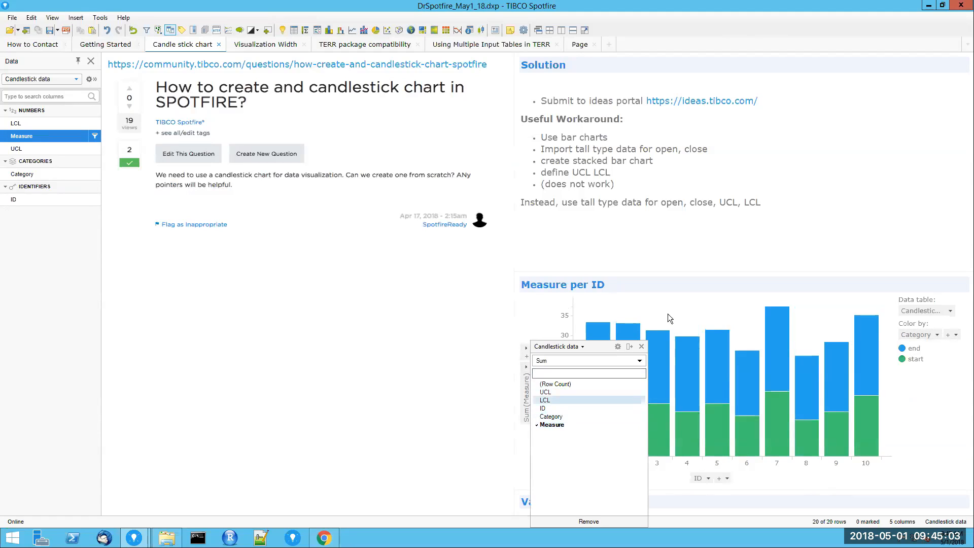
- Set the color of the start category to white so only the end segments stand out
click(902, 359)
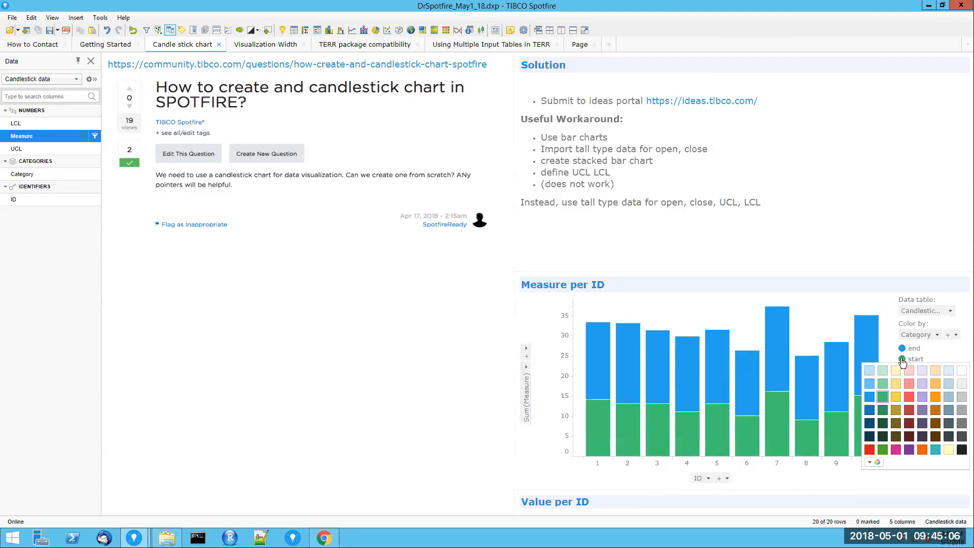
click(952, 372)
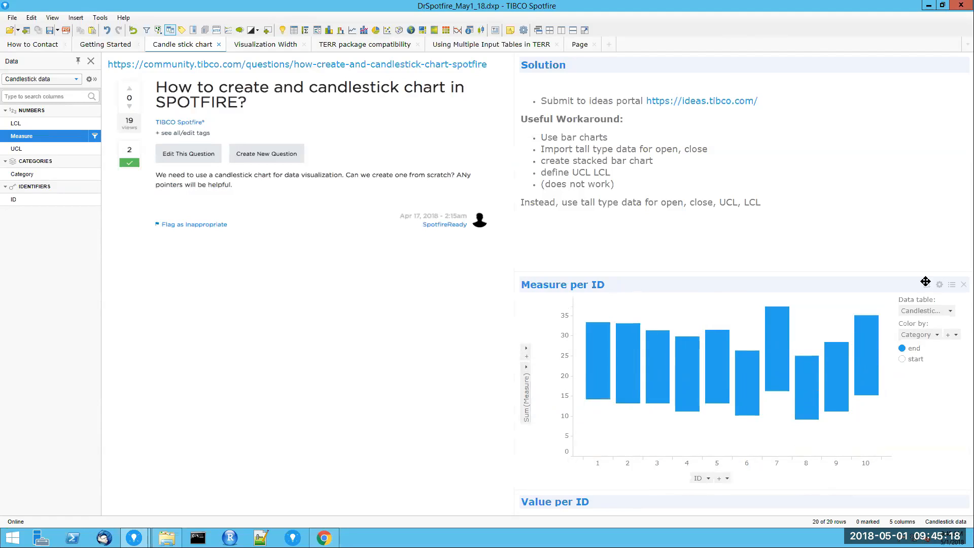
- Set the Measure per ID chart's upper error to Sum(UCL) and its lower error to Sum(LCL)
click(939, 284)
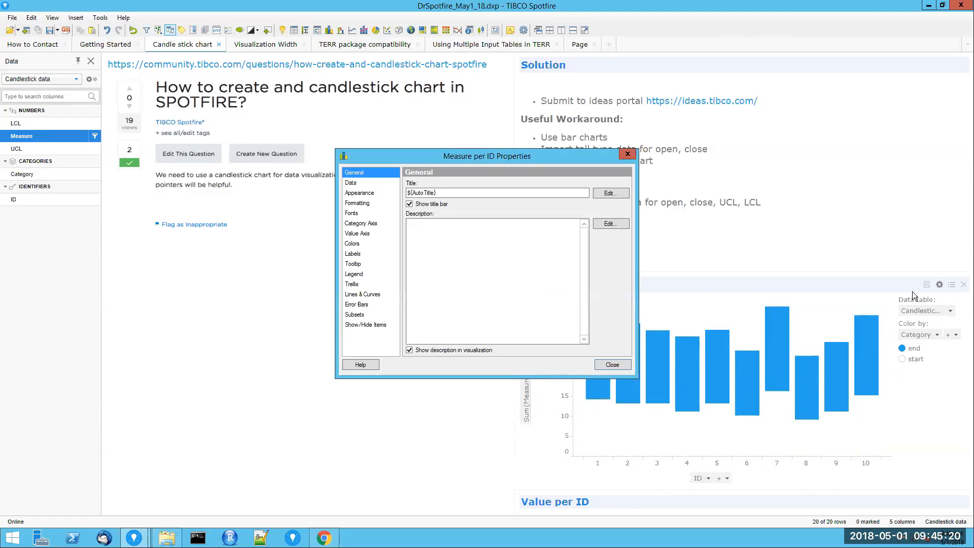
click(357, 305)
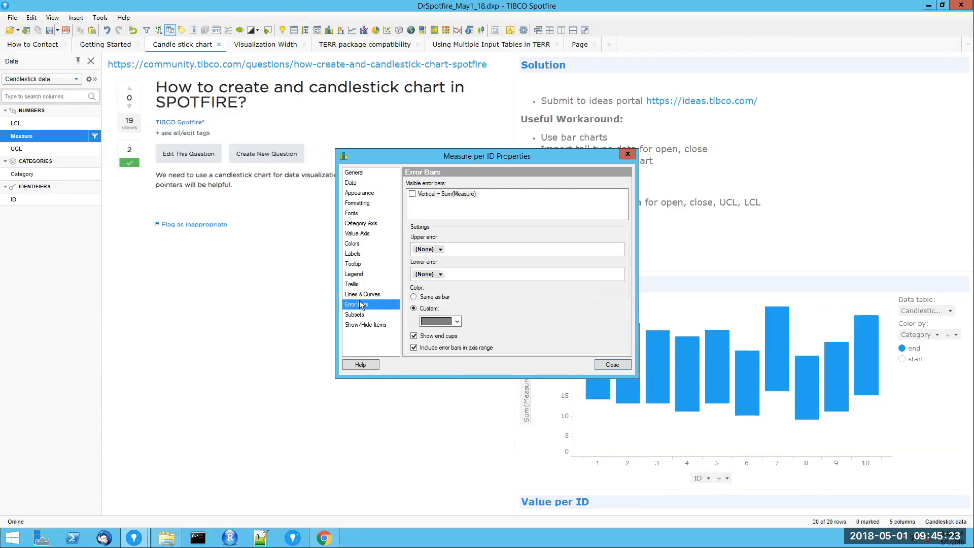
click(439, 249)
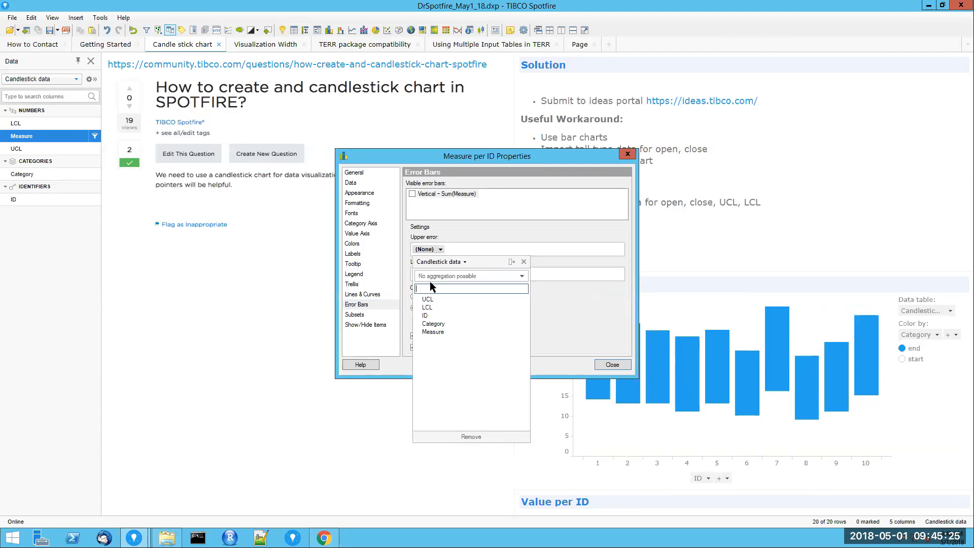
click(428, 300)
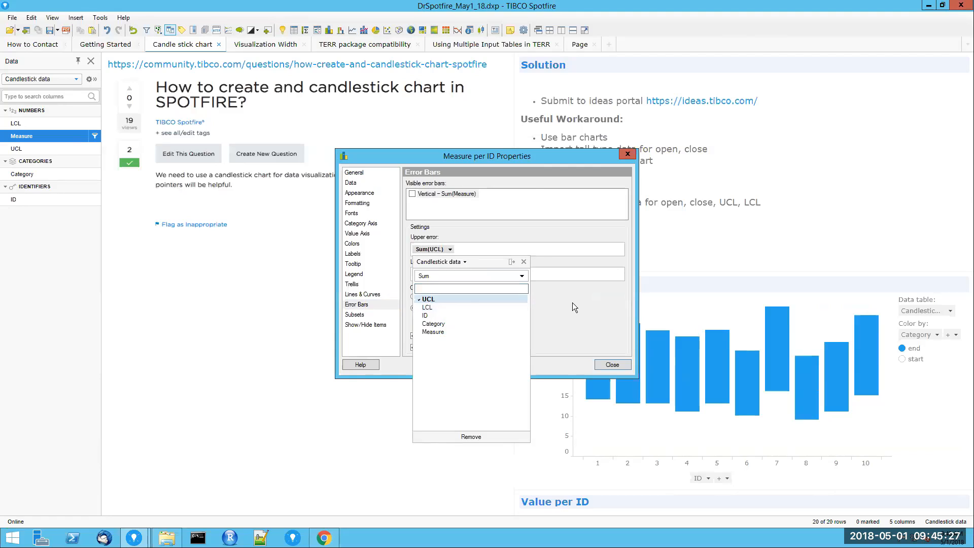
click(437, 274)
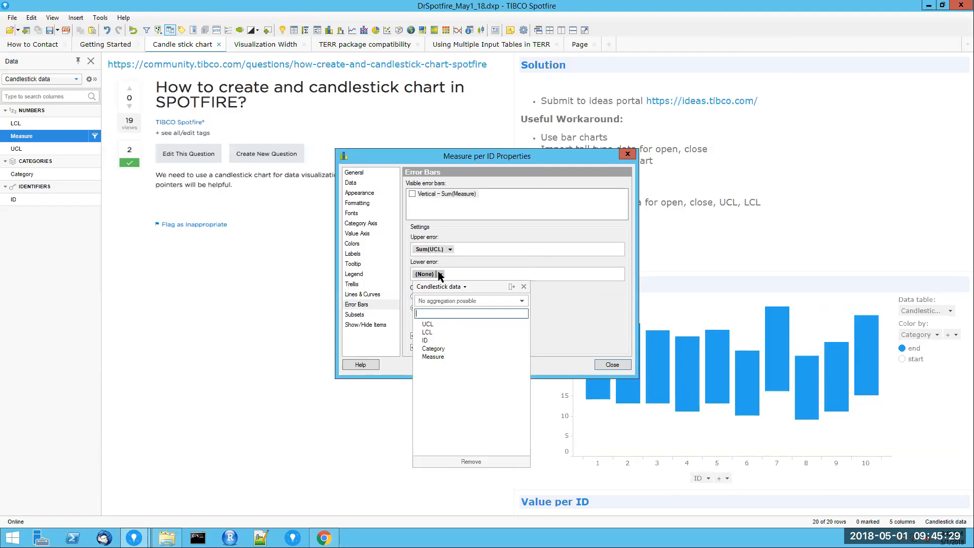
click(437, 332)
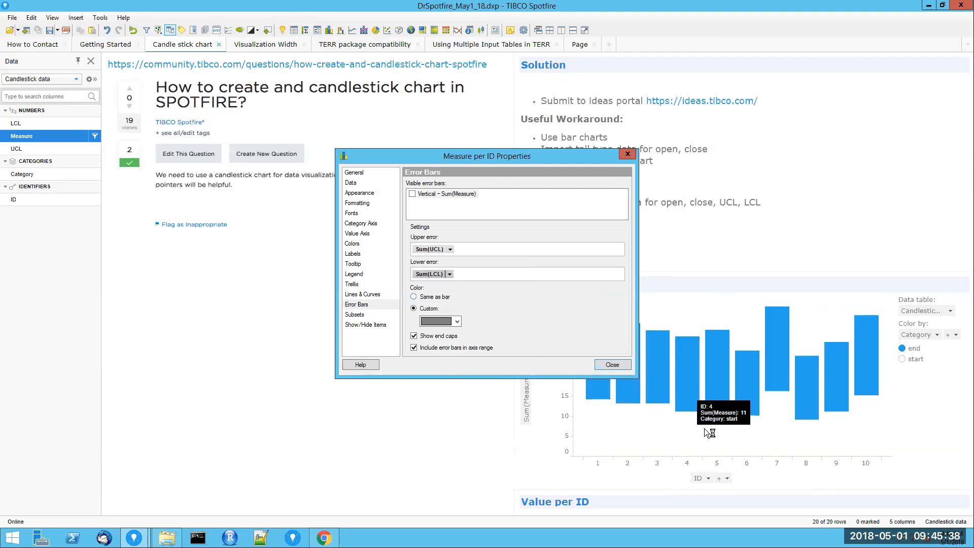
click(612, 365)
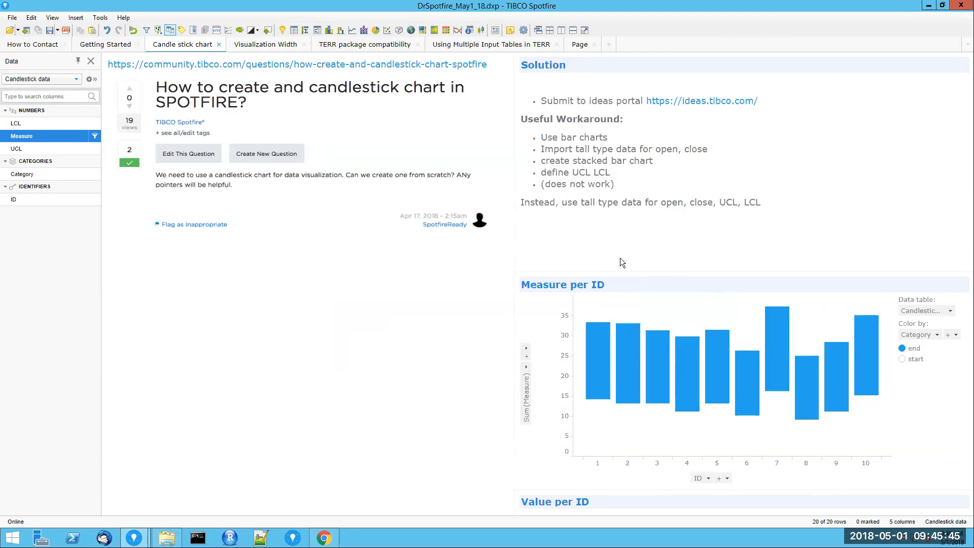
- Turn on the vertical Sum(Measure) error bars for the Measure per ID chart
right_click(641, 302)
click(683, 521)
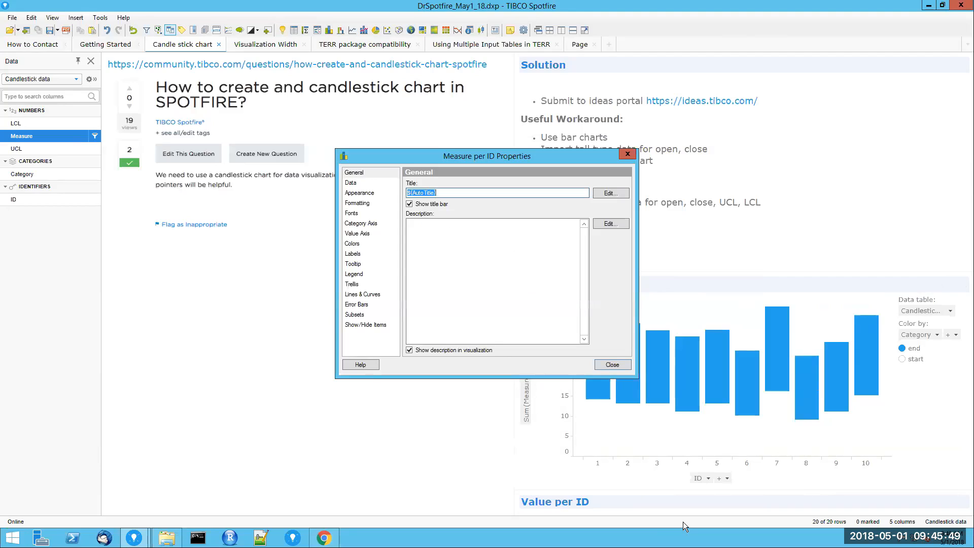
click(357, 304)
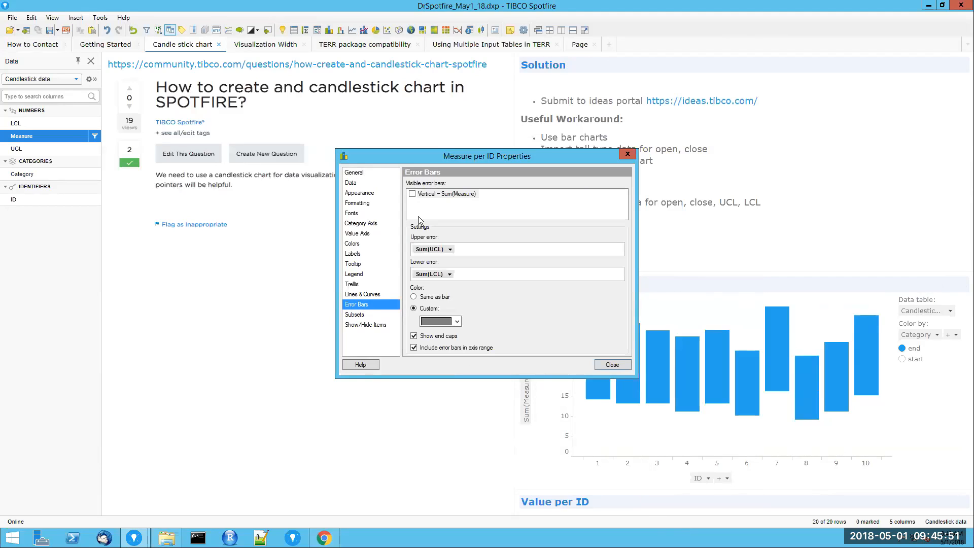
click(413, 193)
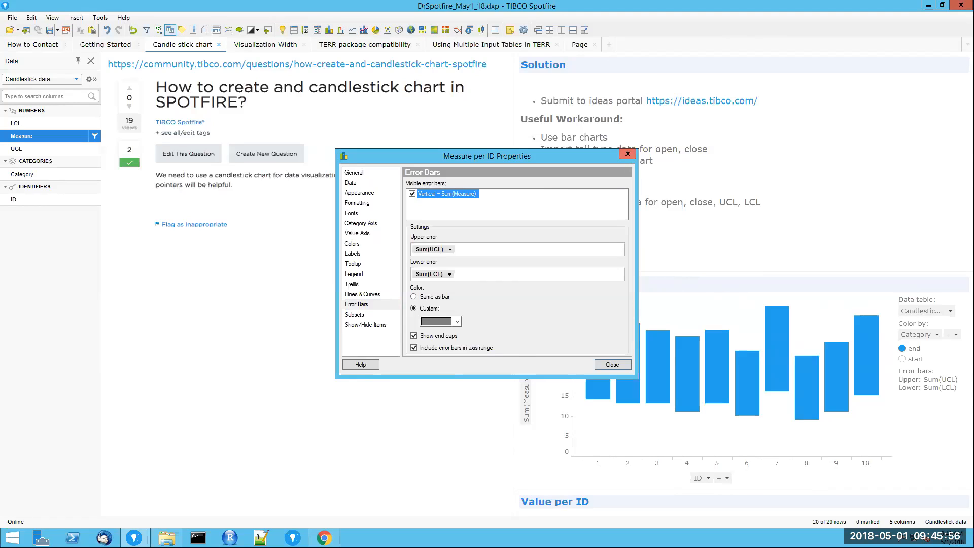
click(627, 155)
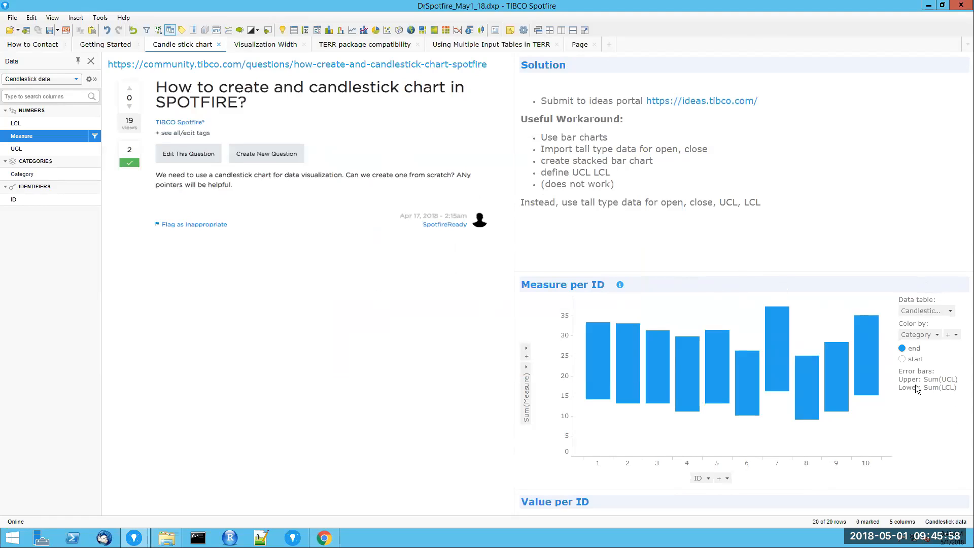
- Read the Measure per ID chart's configuration notice and change its layout to side-by-side bars
click(620, 284)
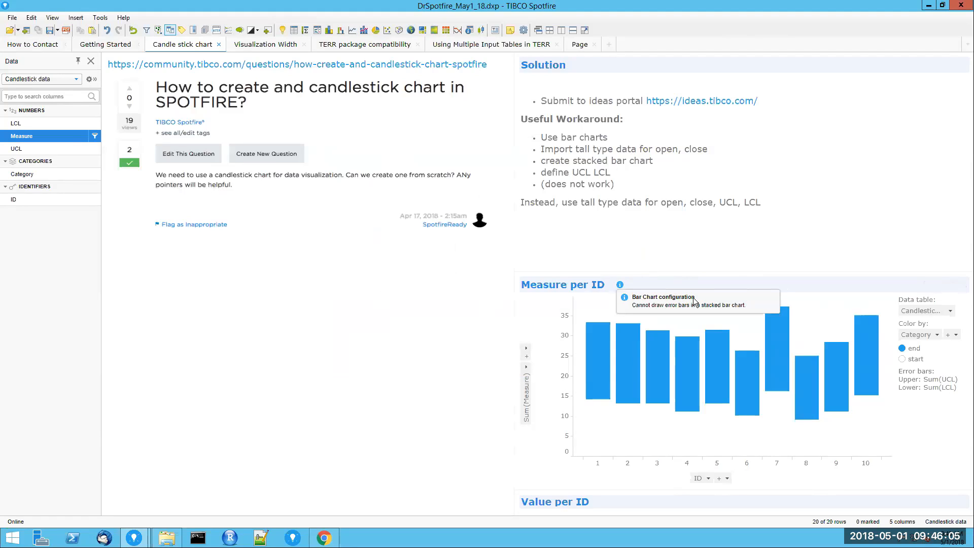
click(647, 471)
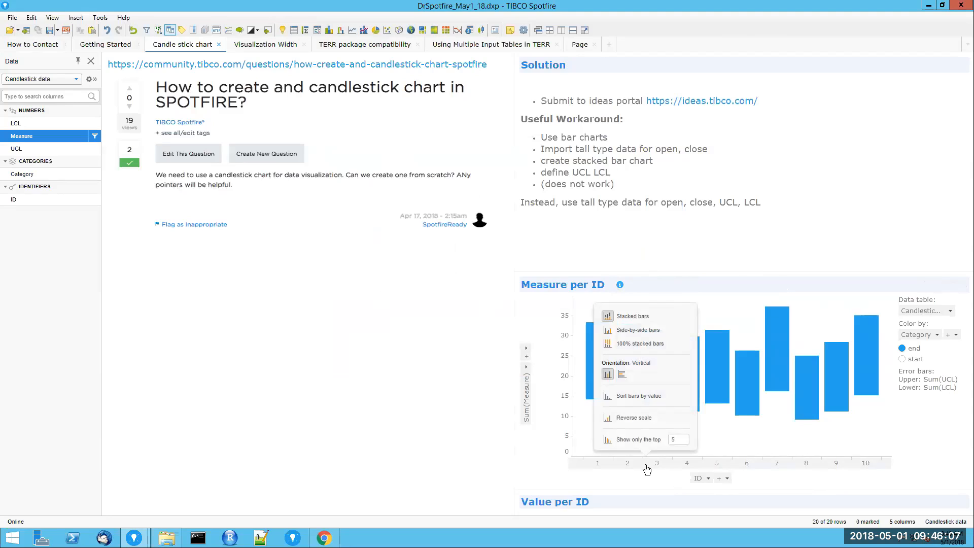
click(620, 330)
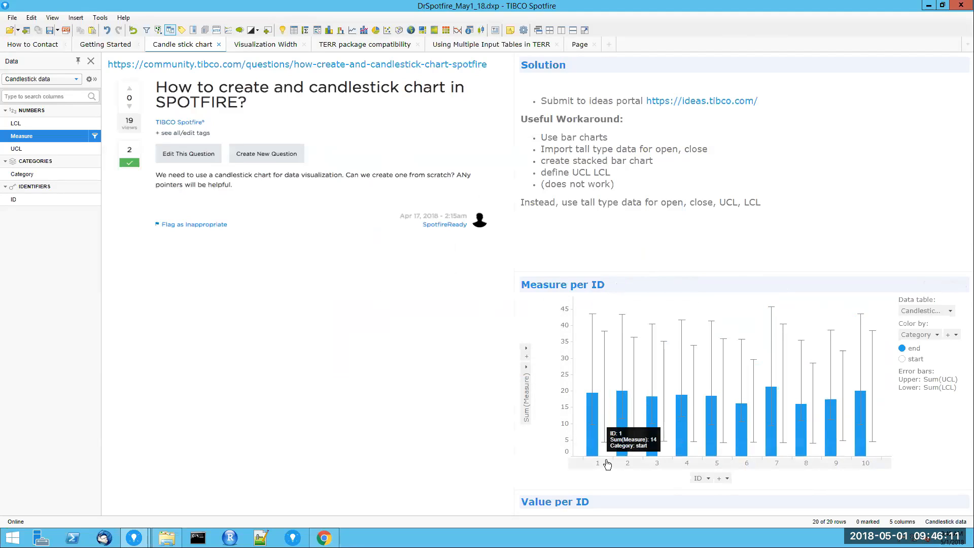
- Remove the Measure per ID chart and enlarge the Value per ID chart to fill the space below the Solution text
click(606, 446)
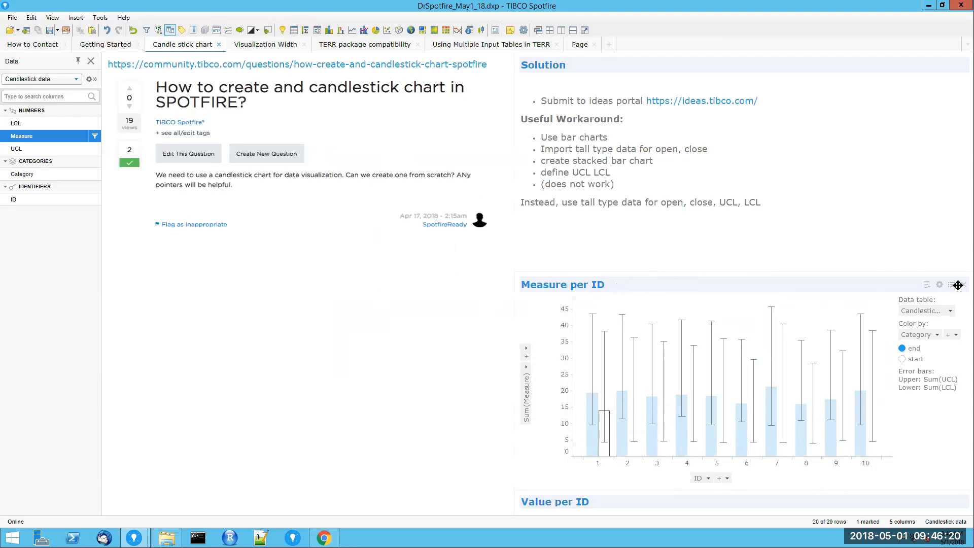
click(963, 285)
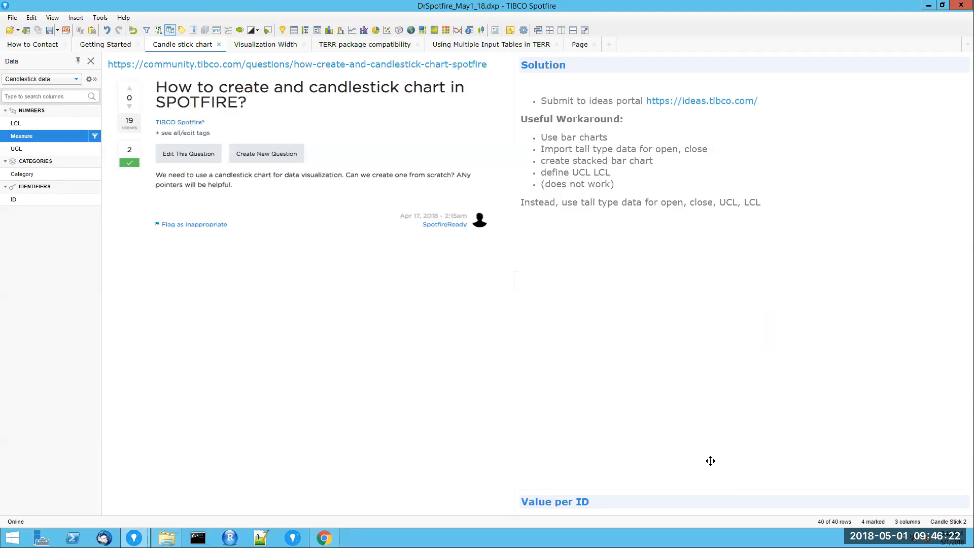
drag(677, 491, 685, 265)
click(688, 293)
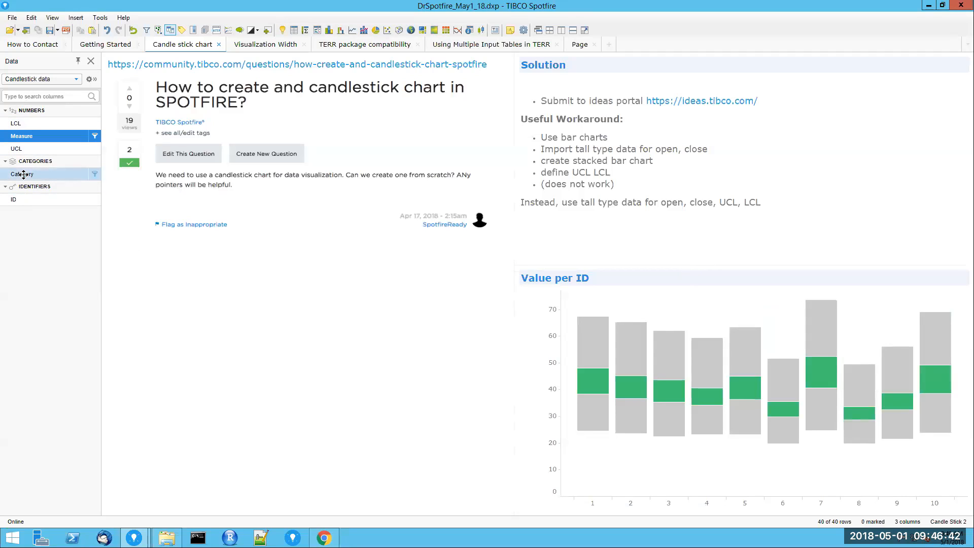
- Show the Candle Stick 2 data table's columns and examine the details of Category and Value
click(23, 80)
click(23, 132)
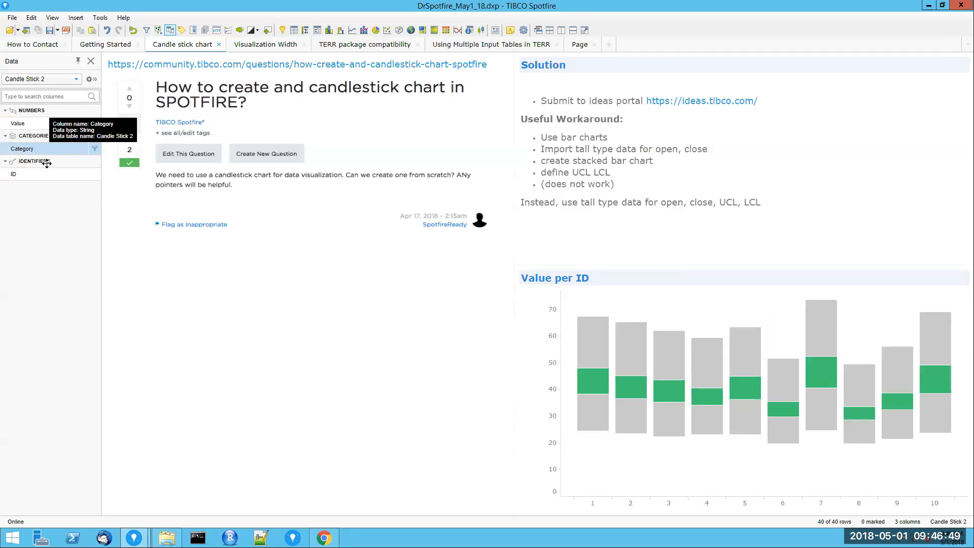
click(57, 148)
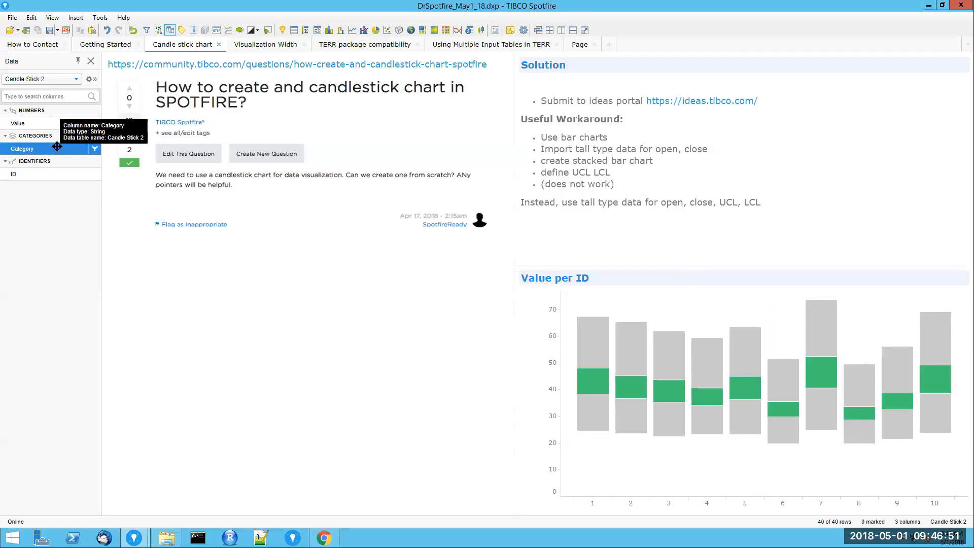
click(94, 79)
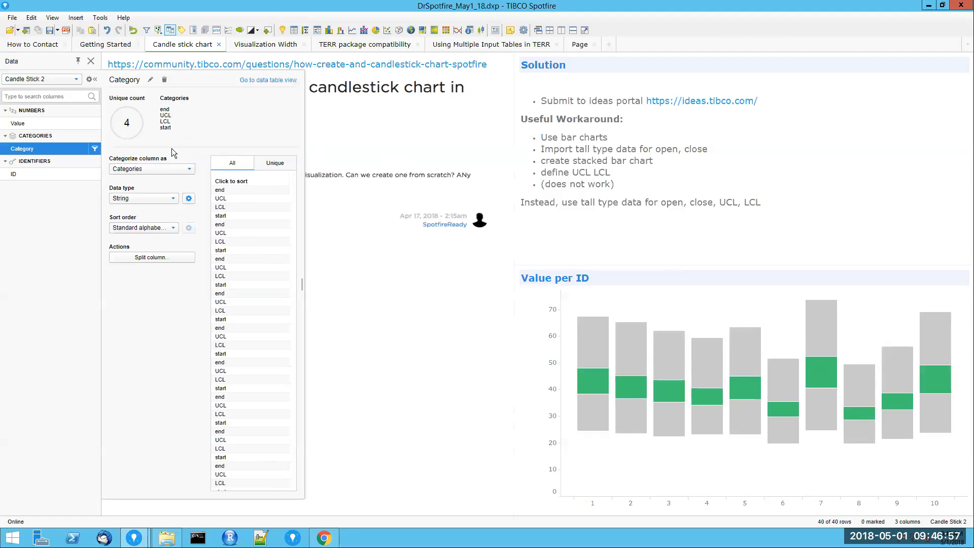
click(48, 123)
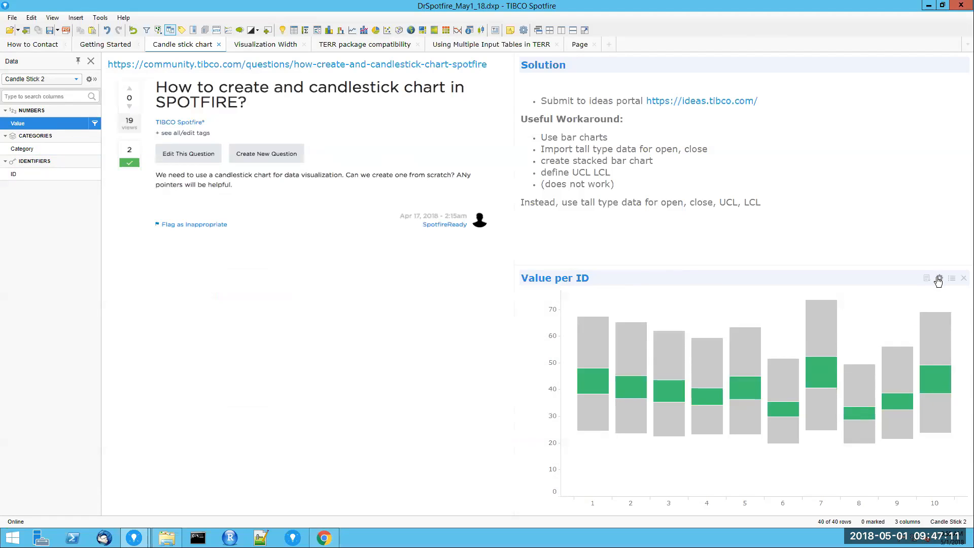
- Narrow the bars of the Value per ID chart to about one fifth of the full bar width
click(939, 278)
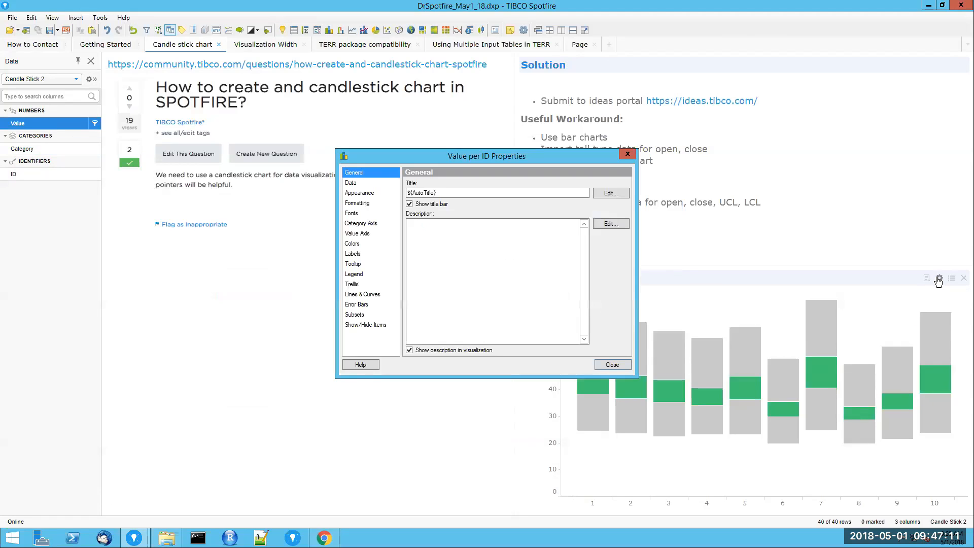
click(349, 193)
drag(487, 274, 432, 275)
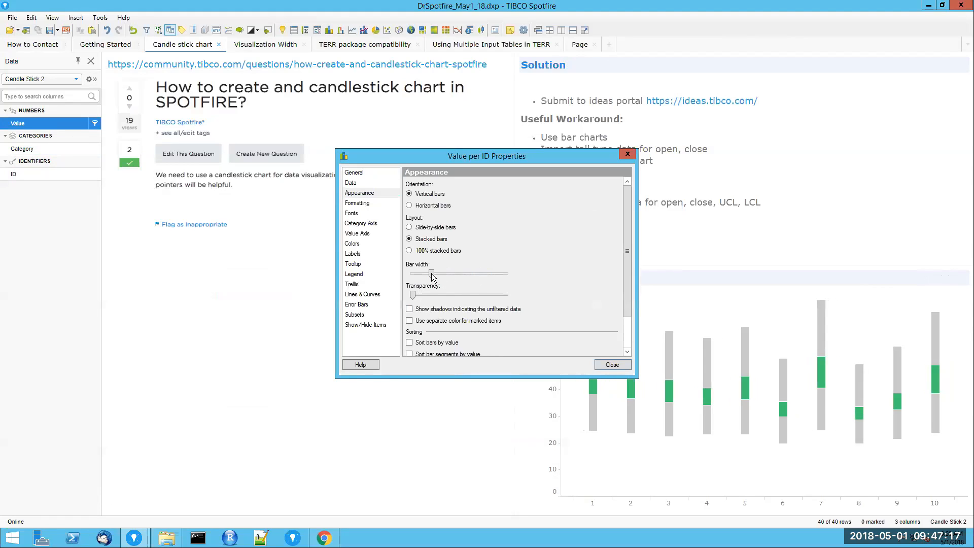
click(611, 364)
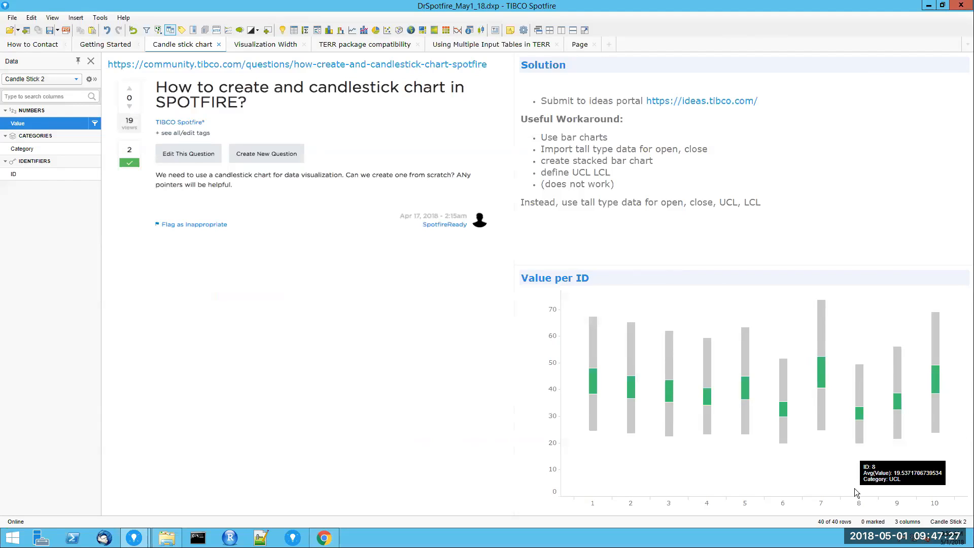
- Check the category segments of the ID 5 bar in the Value per ID chart, and go to the Visualization Width page
mouse_move(780, 471)
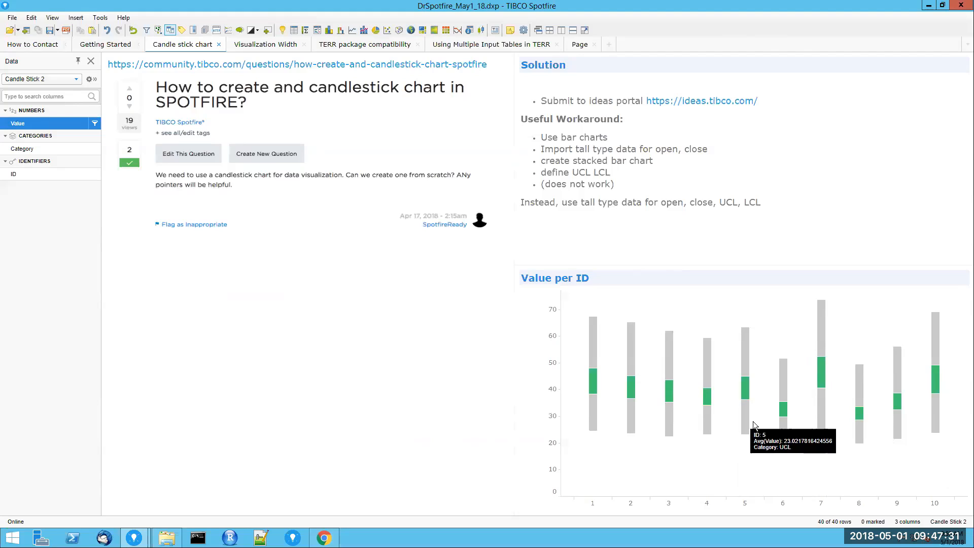
mouse_move(746, 424)
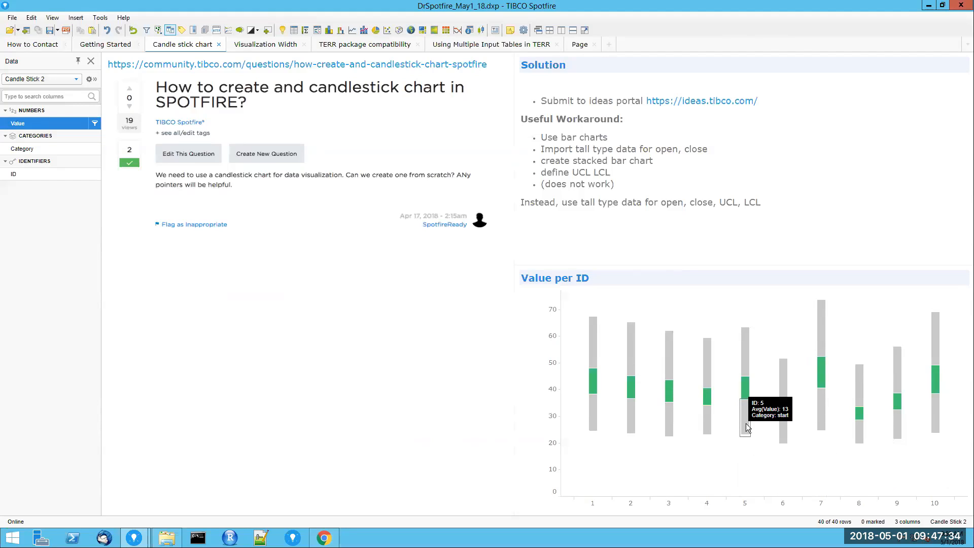
mouse_move(744, 389)
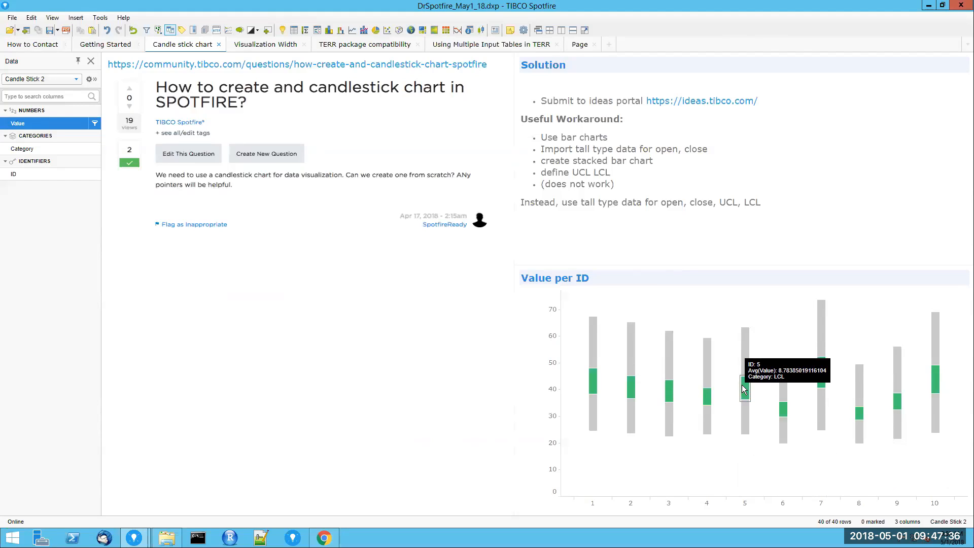
mouse_move(746, 370)
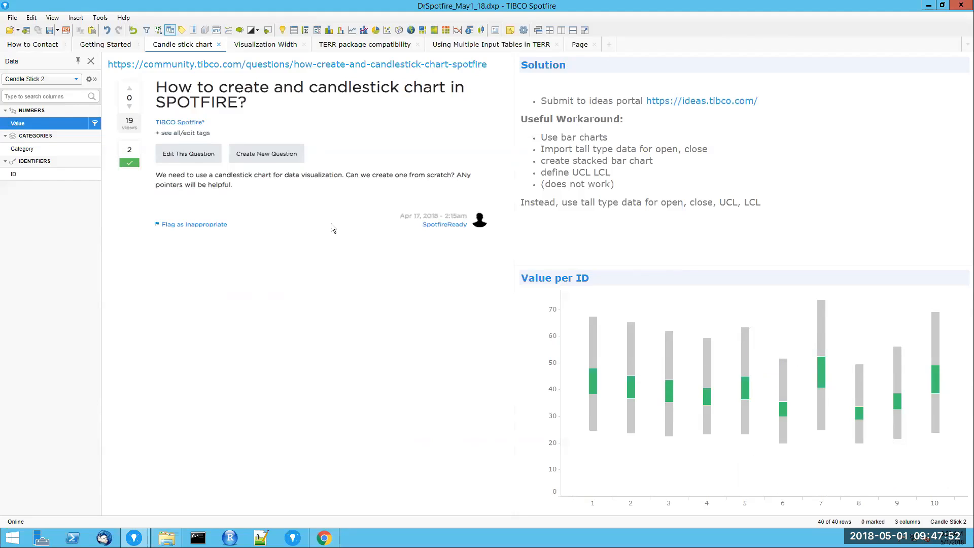
click(270, 50)
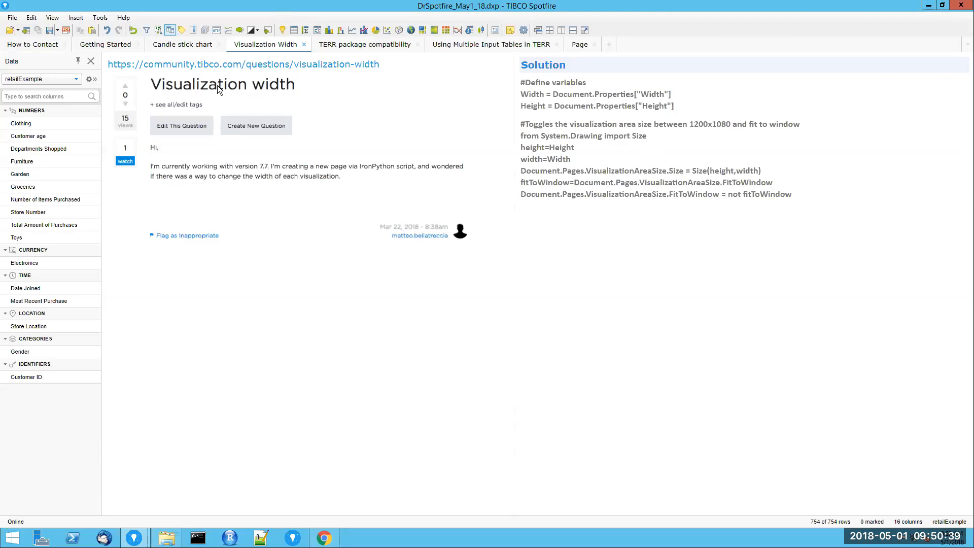
- Glance at the Getting Started page, return to Visualization Width, and examine the Size and fitToWindow lines of the Solution script
click(95, 49)
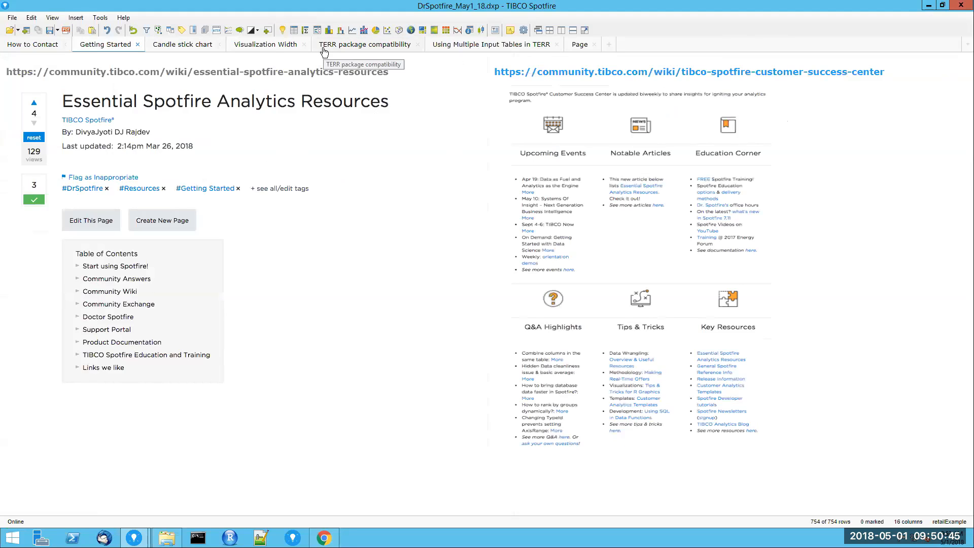
click(266, 45)
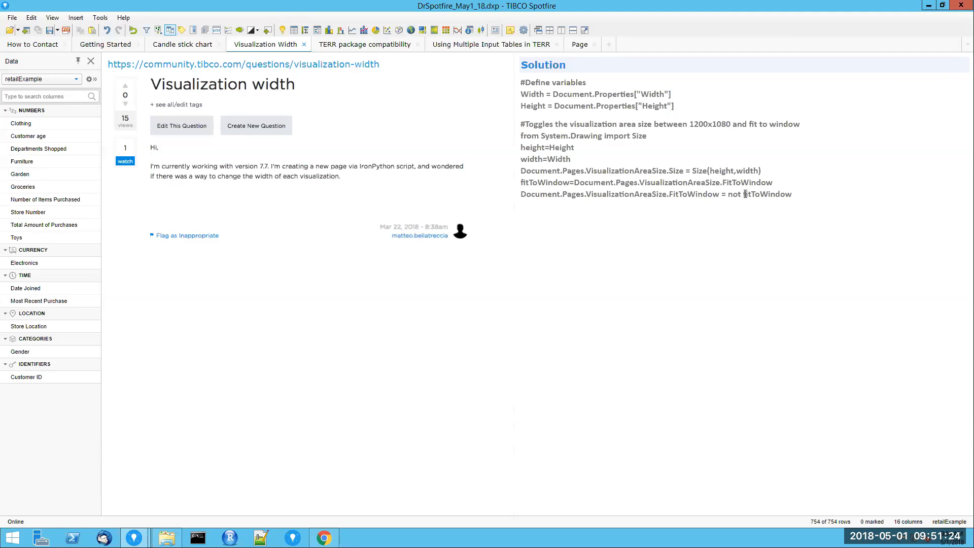
triple_click(726, 172)
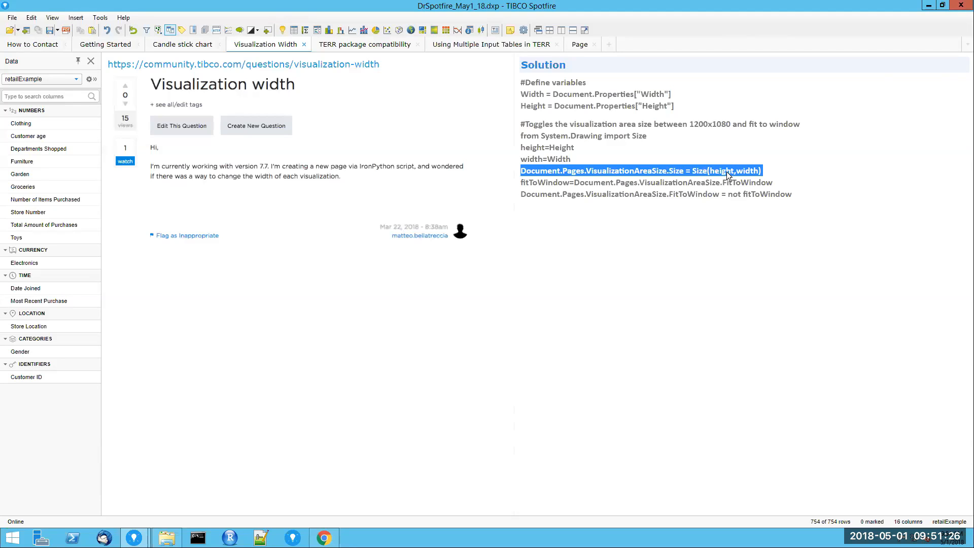
double_click(768, 196)
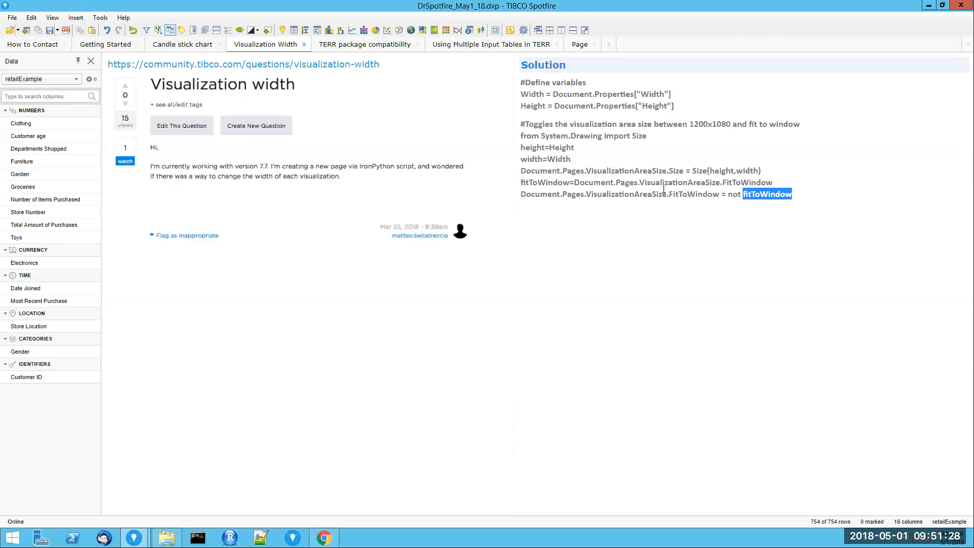
double_click(709, 183)
click(705, 175)
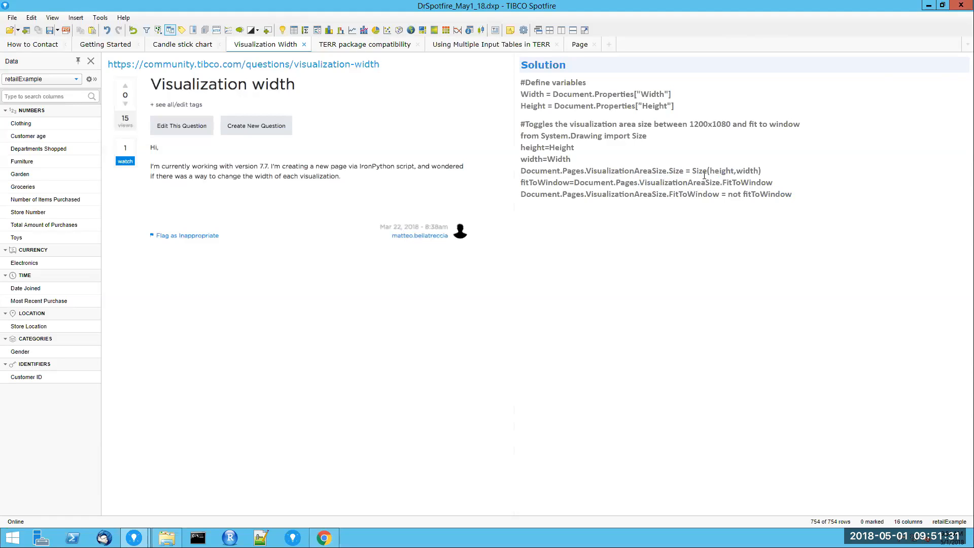
double_click(704, 177)
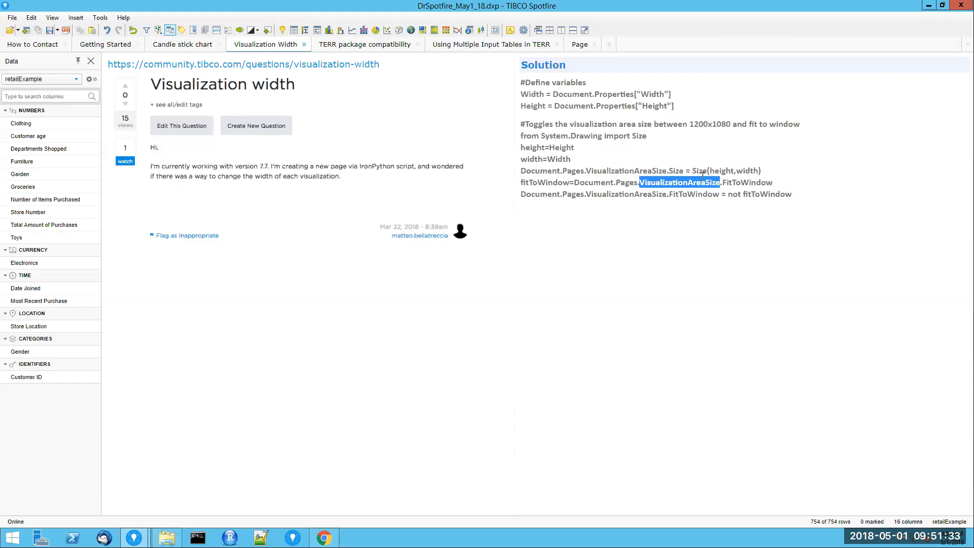
double_click(701, 171)
click(753, 248)
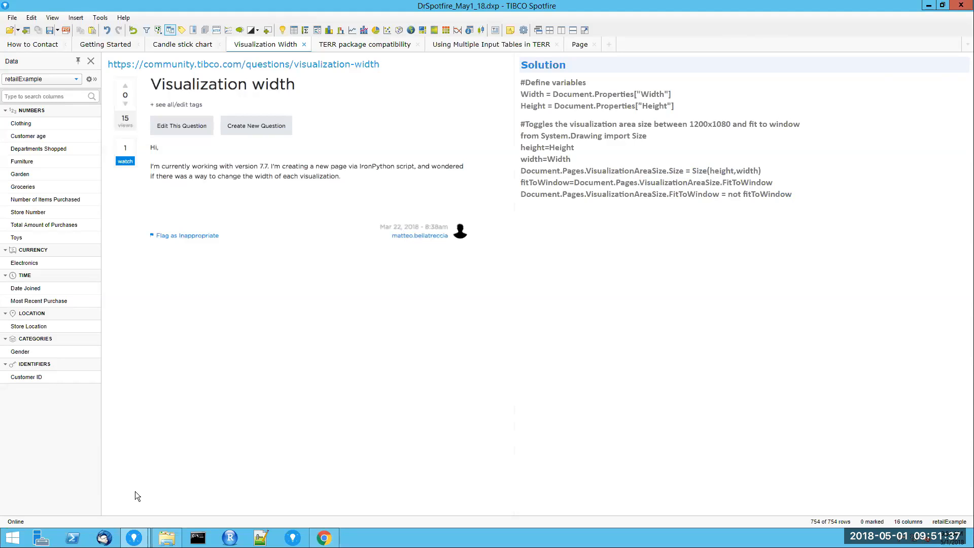
- Switch to the Visitor Analysis-v4 analysis and open its Graph_W&H IronPython script from the document properties
mouse_move(133, 536)
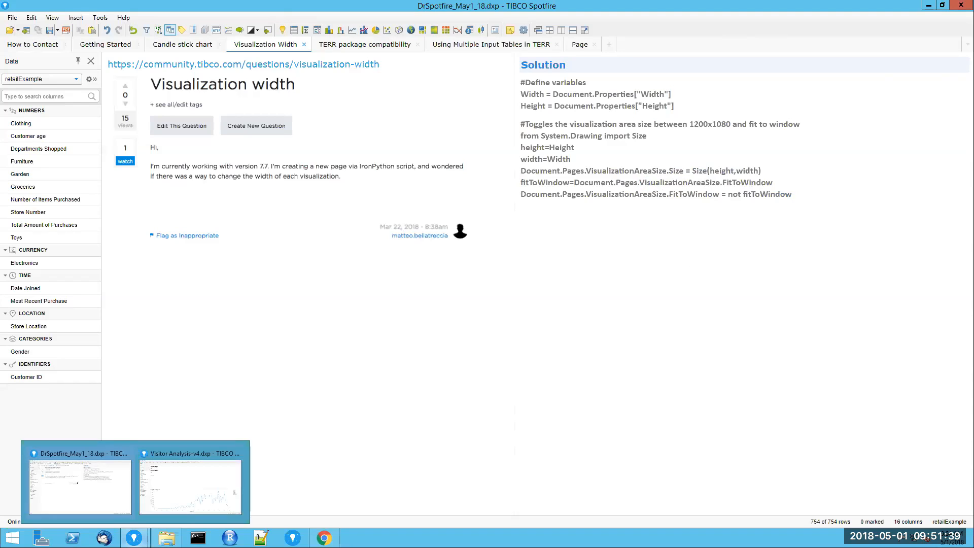
click(181, 499)
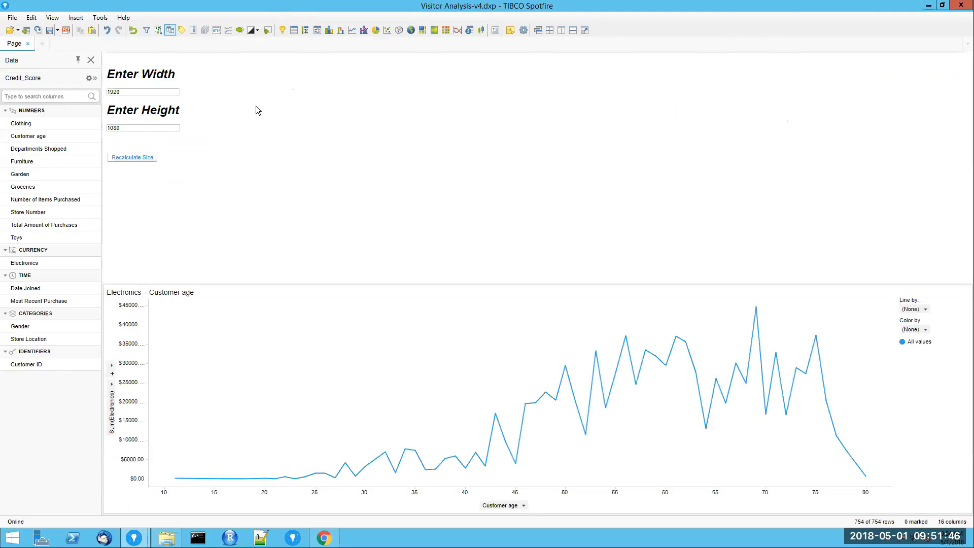
click(35, 19)
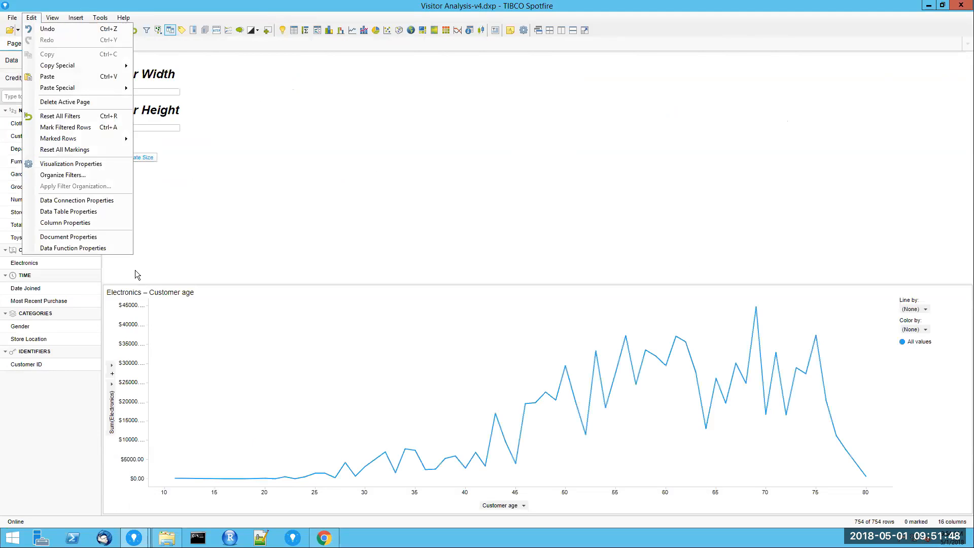
click(102, 235)
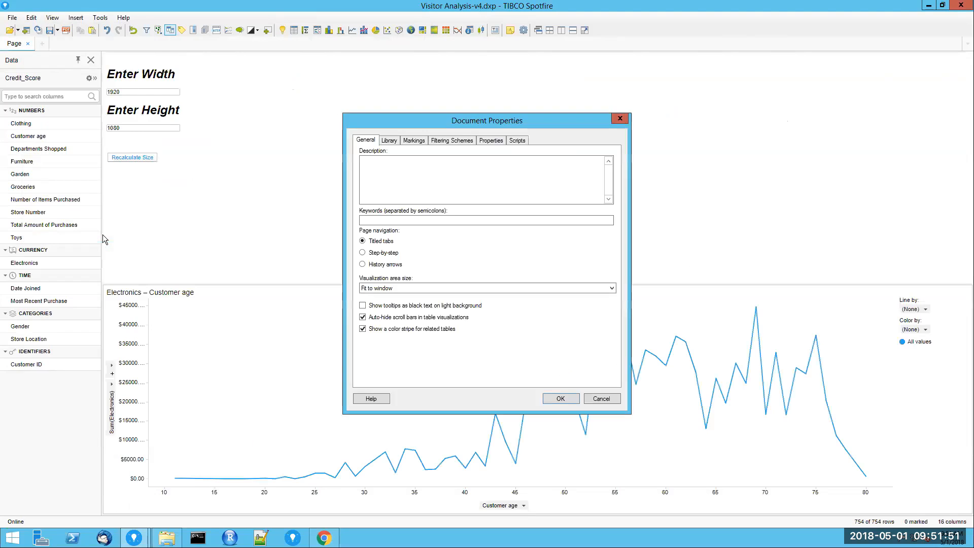
click(517, 141)
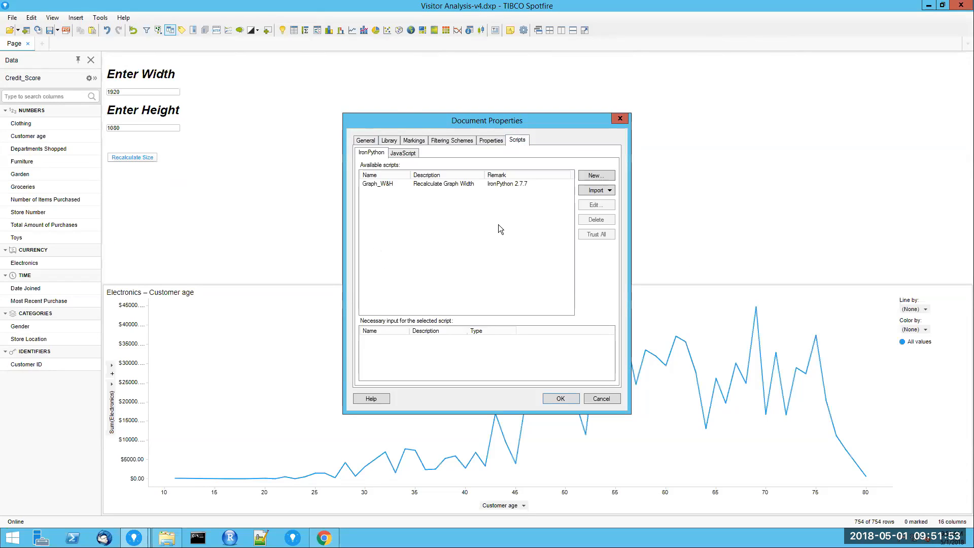
click(493, 182)
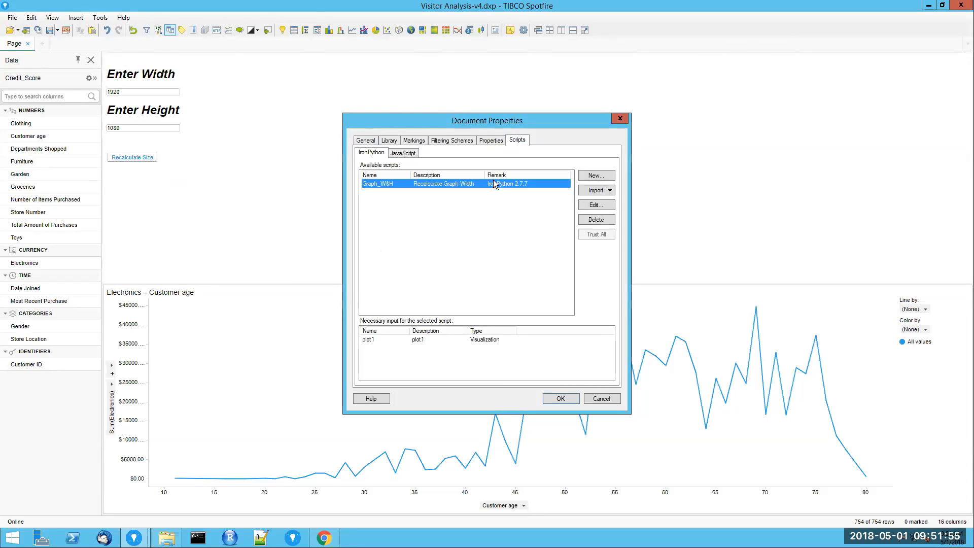
click(580, 205)
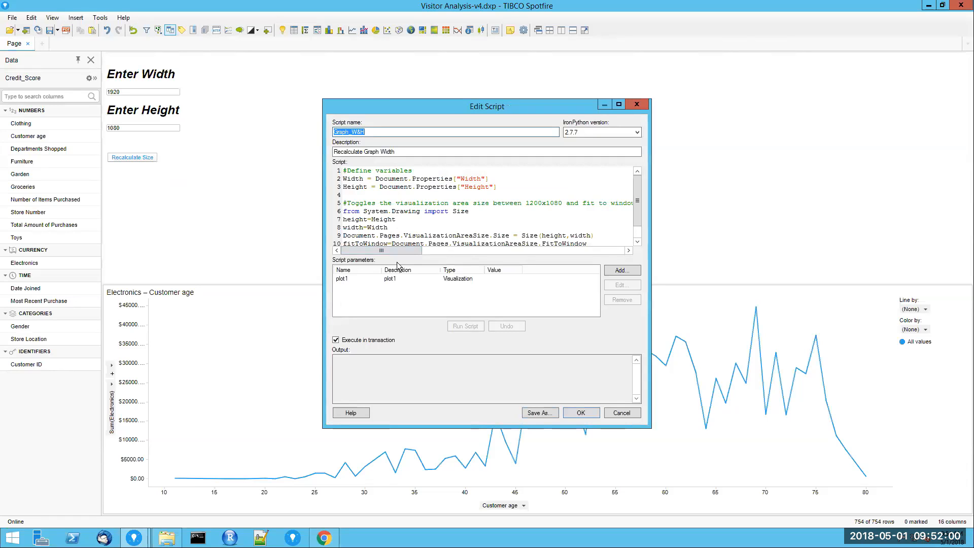
- Examine the script's IronPython version options and the visualization assigned to its plot1 parameter, closing the script and document properties
click(608, 131)
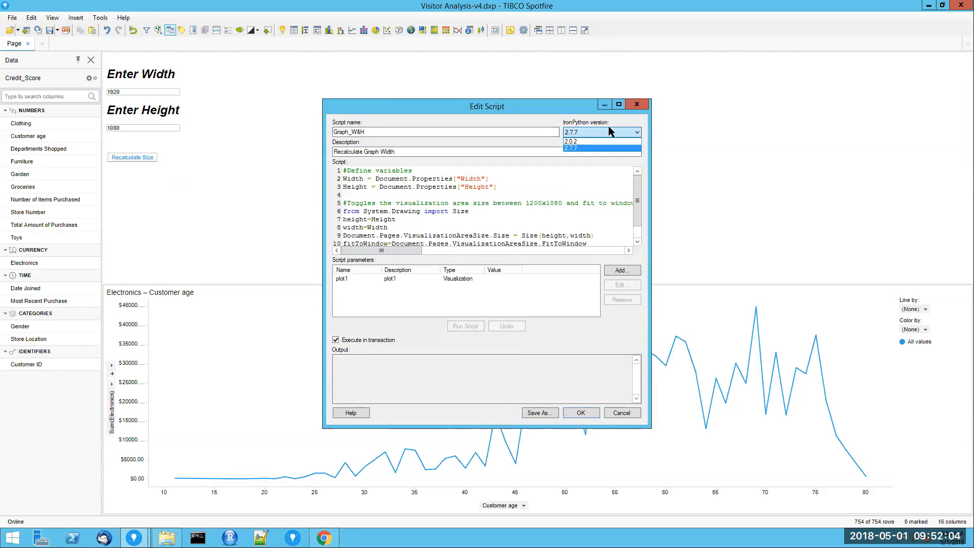
click(608, 130)
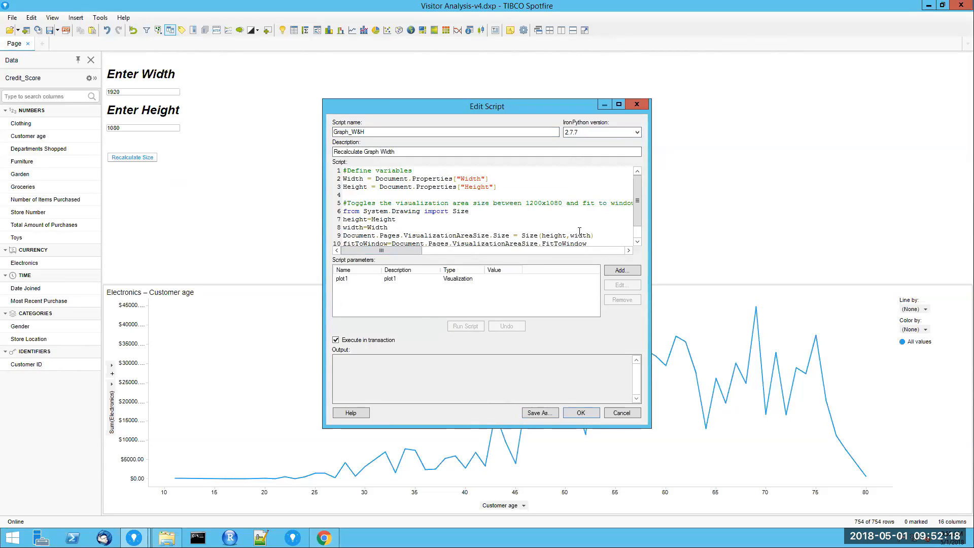
click(397, 280)
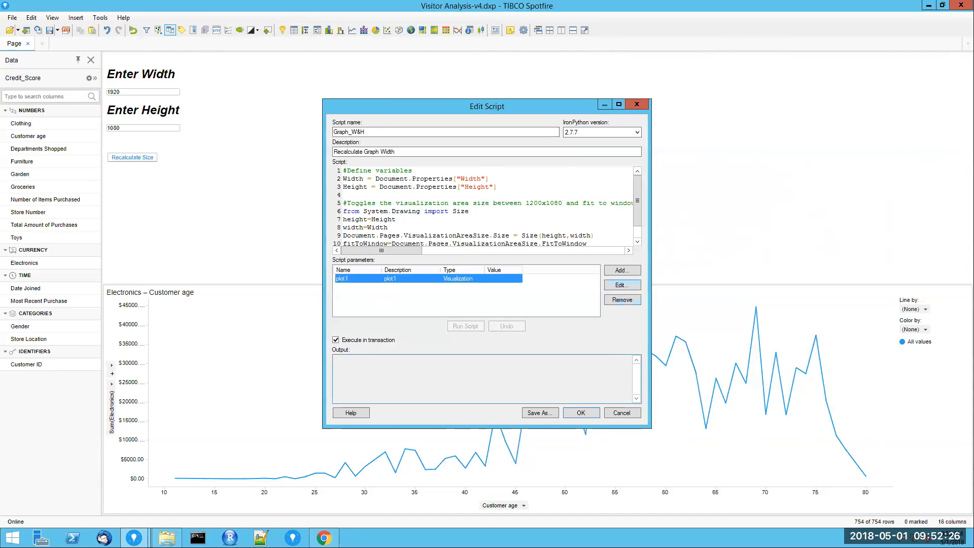
click(605, 284)
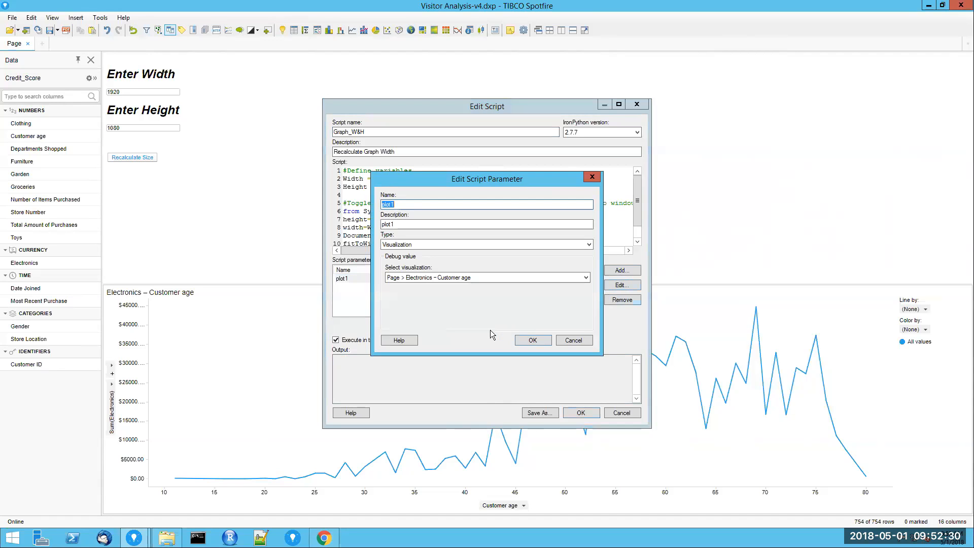
click(429, 278)
click(429, 280)
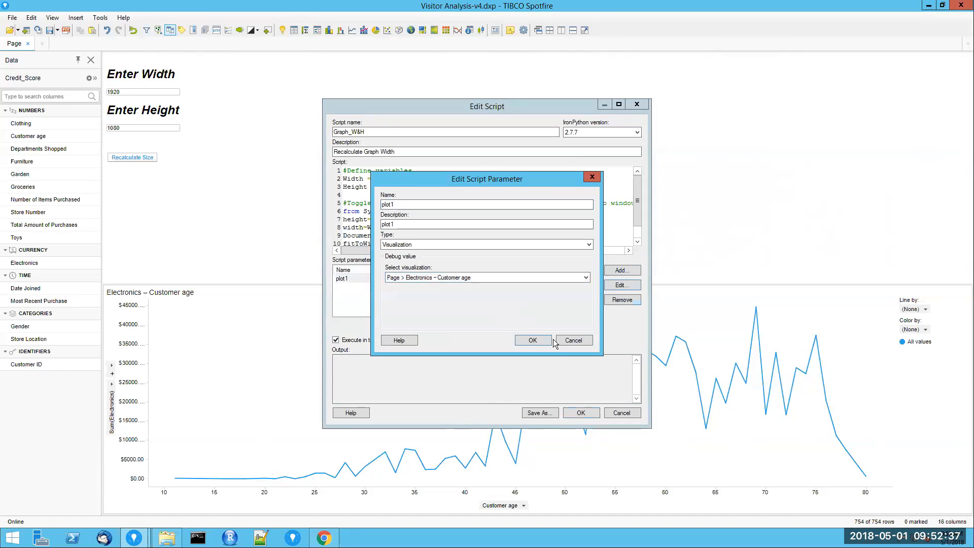
click(524, 340)
click(585, 410)
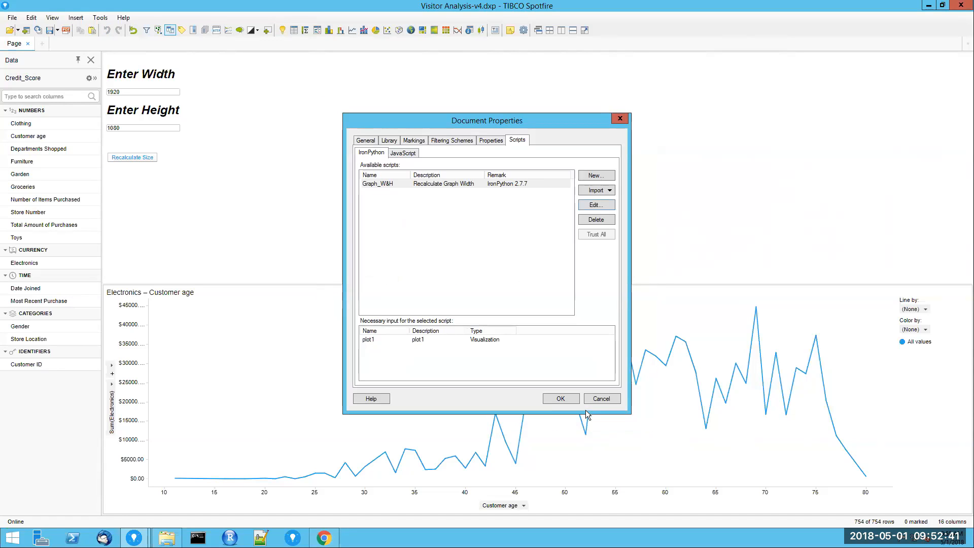
click(567, 397)
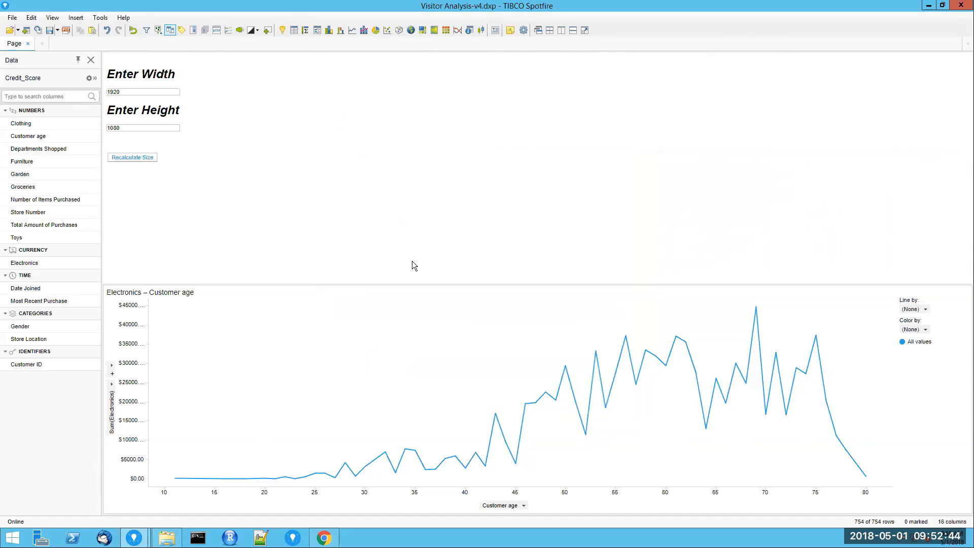
- Inspect the script and input parameter behind the Recalculate Size control in the text area, and close the text area editor
right_click(238, 96)
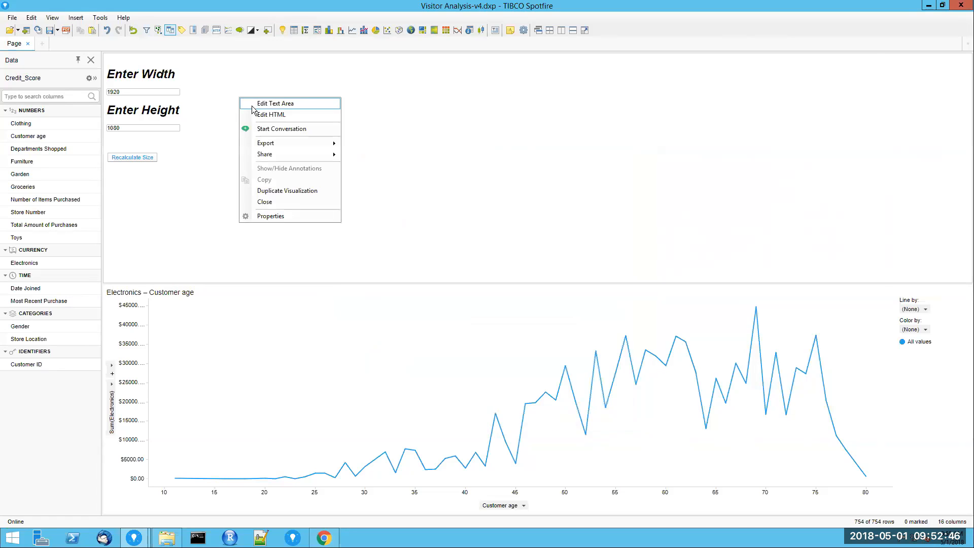
click(254, 101)
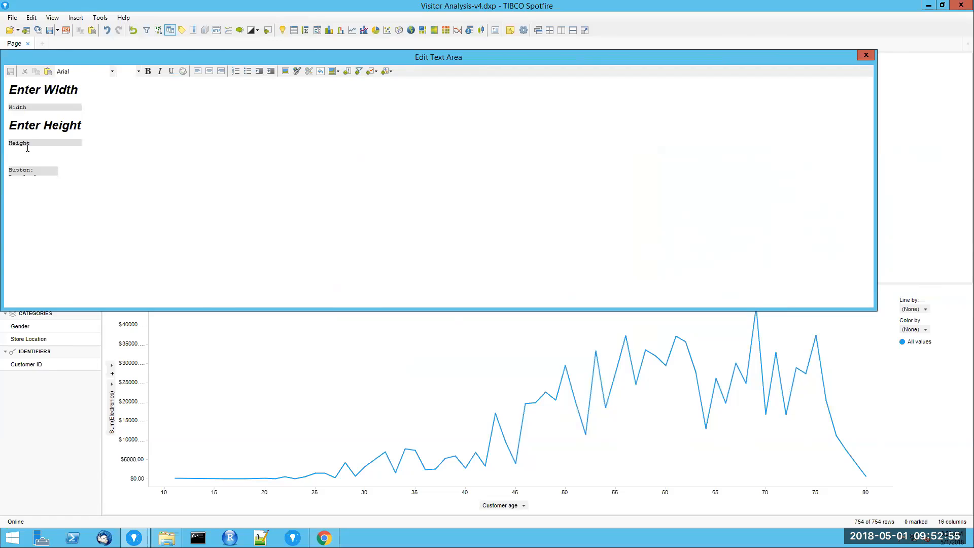
right_click(44, 173)
click(56, 180)
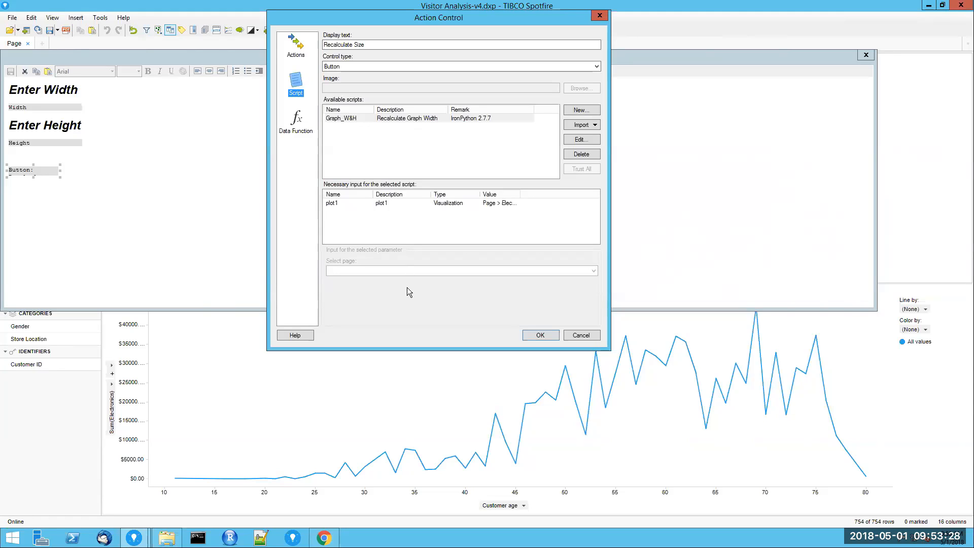
click(541, 336)
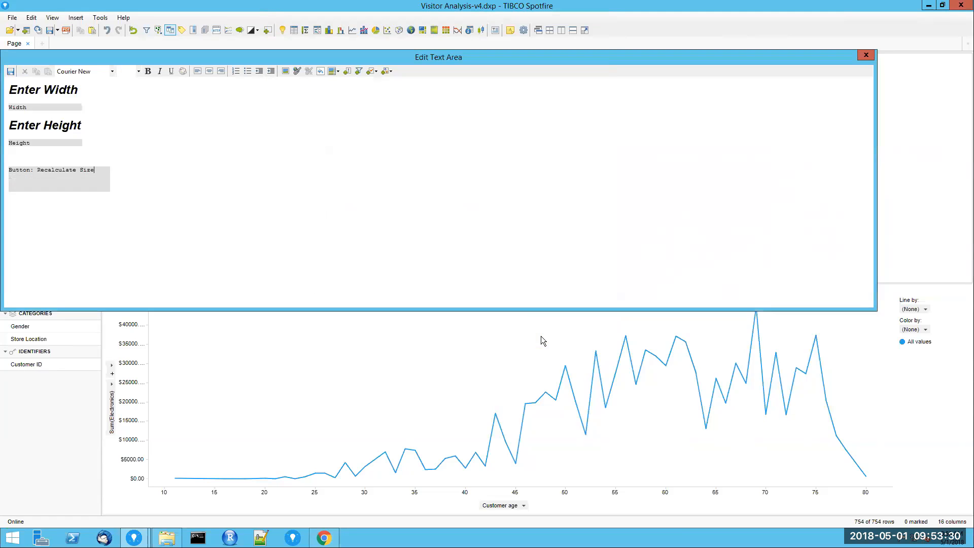
click(862, 56)
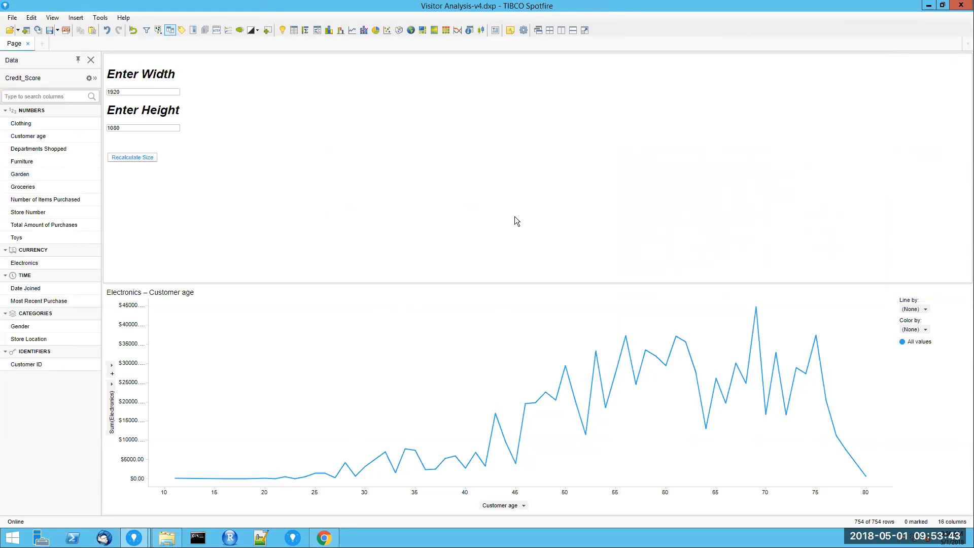
- Set the width to 1200, recalculate to apply the entered size, and recalculate again to return the page to fit the window
double_click(143, 92)
text(1200)
click(136, 160)
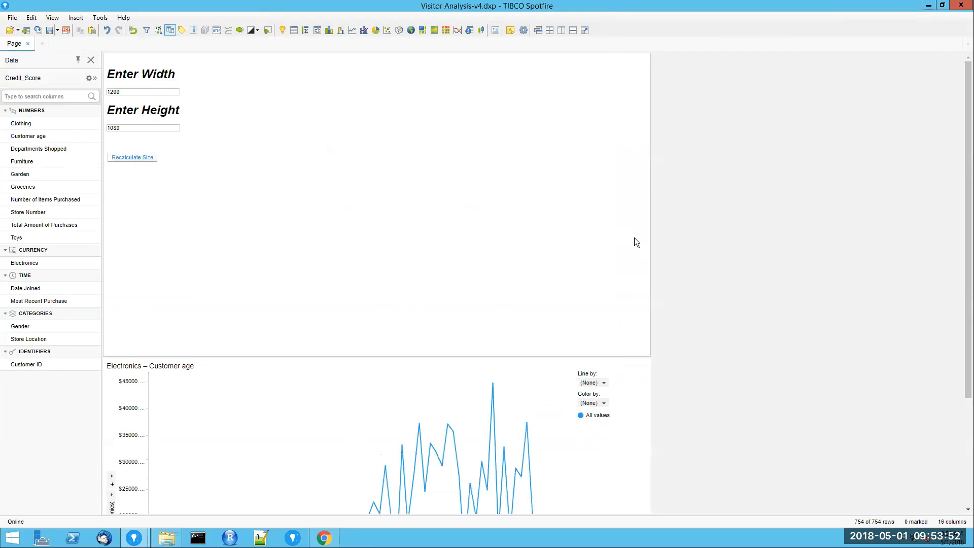
scroll(635, 238, down, 3)
scroll(634, 238, up, 3)
click(141, 157)
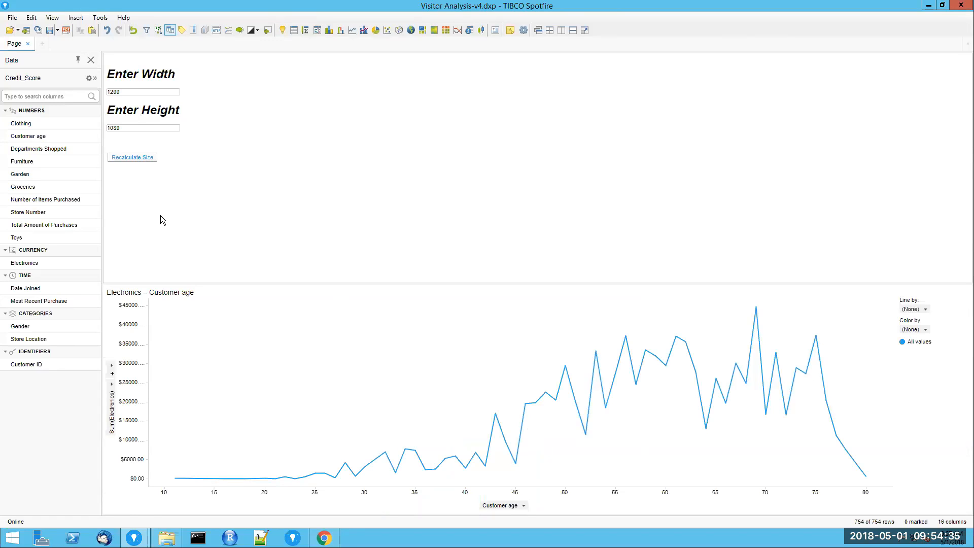
- Duplicate the Electronics – Customer age line chart and arrange both copies side by side in a taller row below the text area
right_click(369, 386)
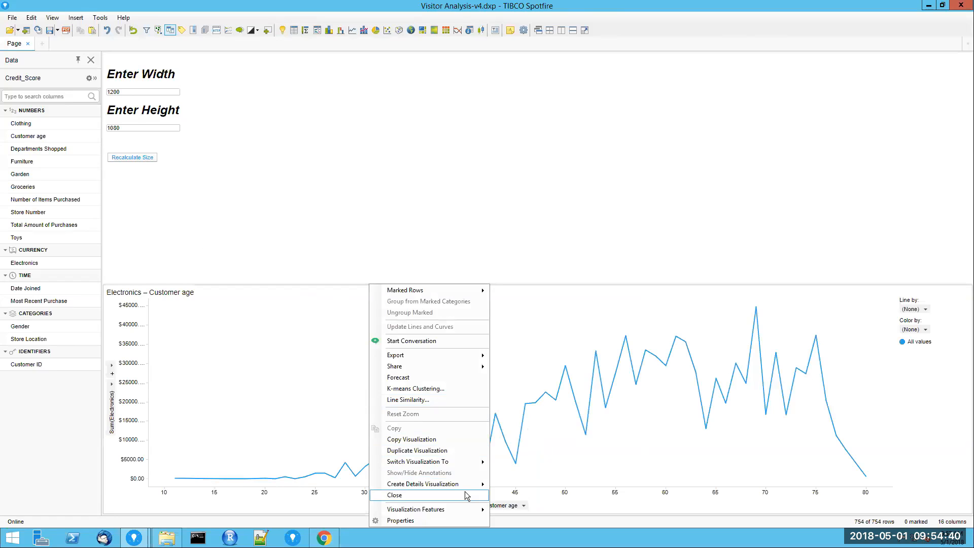
click(449, 451)
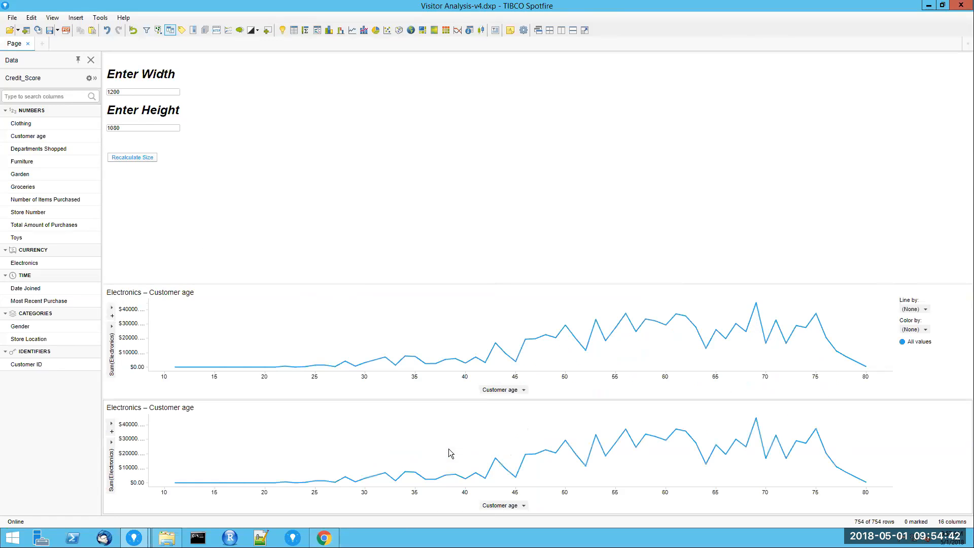
drag(305, 405, 224, 457)
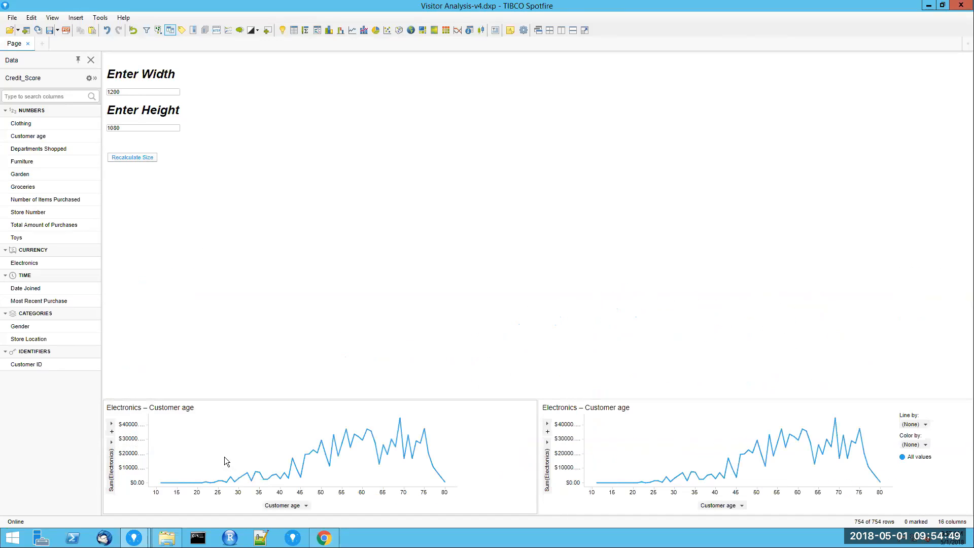
drag(278, 400, 286, 242)
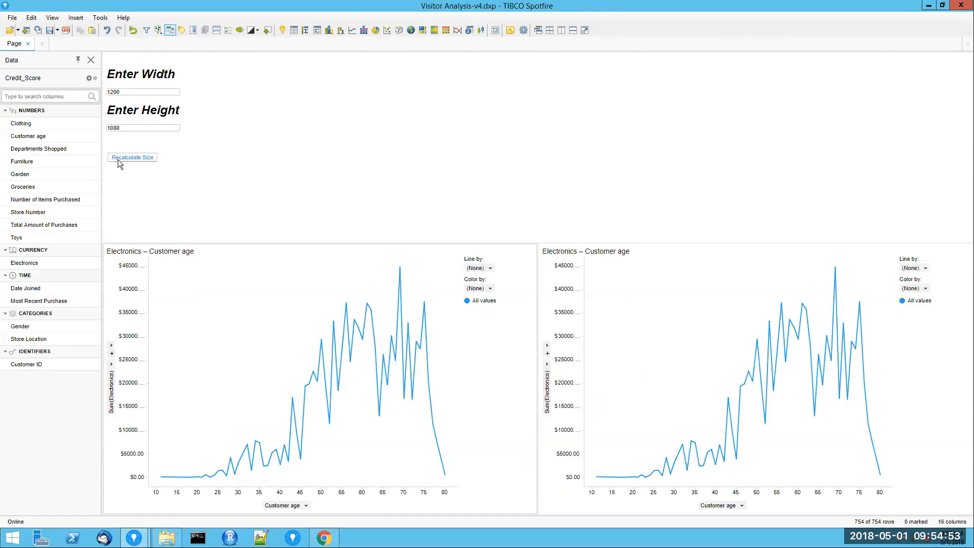
- Recalculate the size with both line charts on the page and inspect the resized layout
click(118, 159)
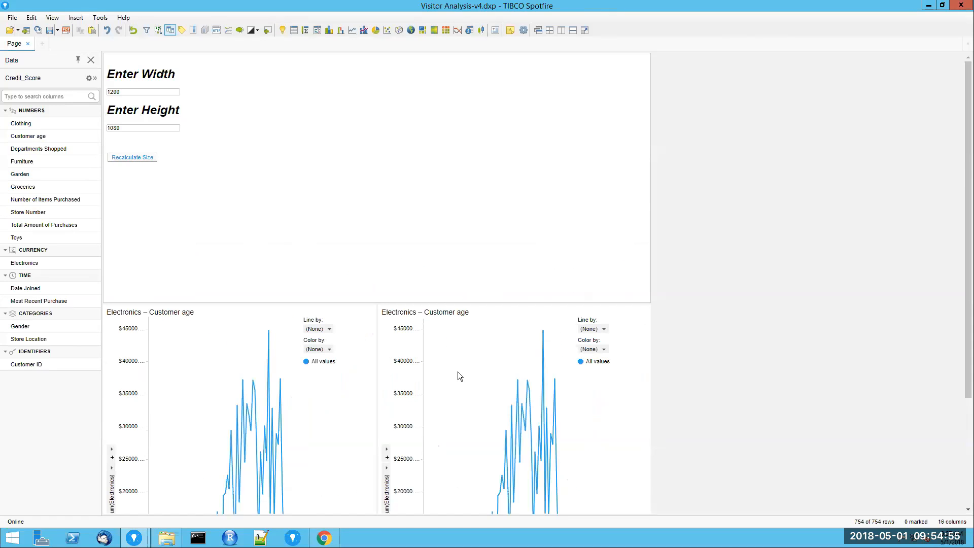
scroll(457, 376, down, 3)
- Switch back to the DrSpotfire_May1_18 analysis and go to the TERR package compatibility page
mouse_move(134, 537)
click(118, 485)
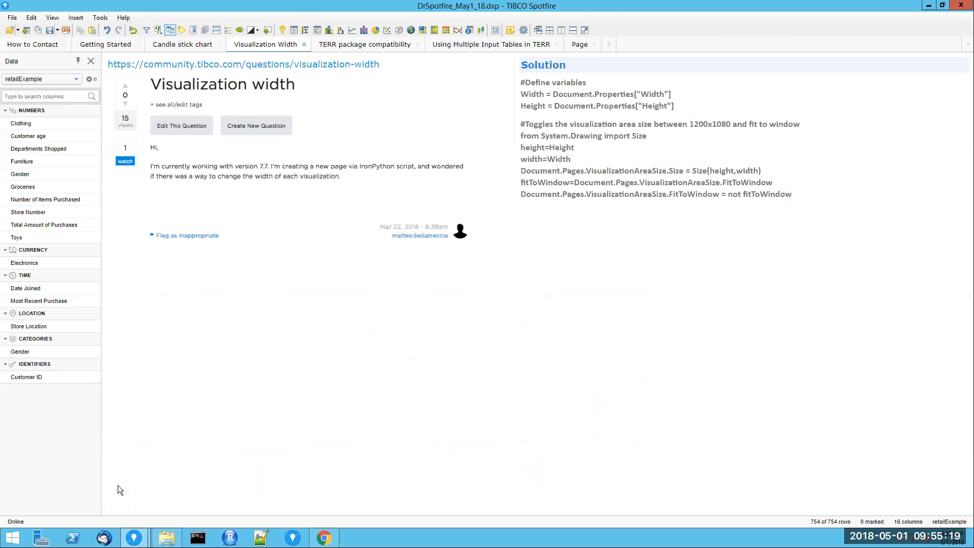
click(363, 44)
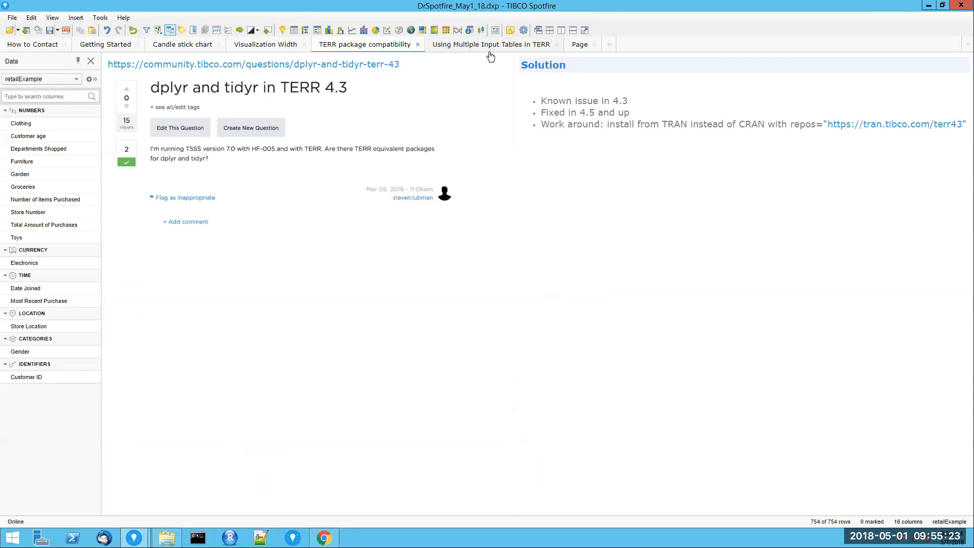